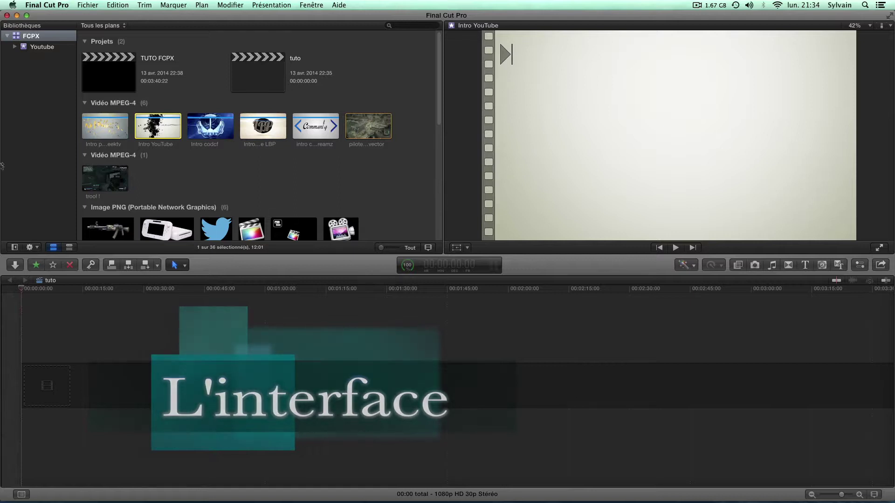
Examine the collections inside the Youtube event and the commands available for the FCPX library
click(13, 48)
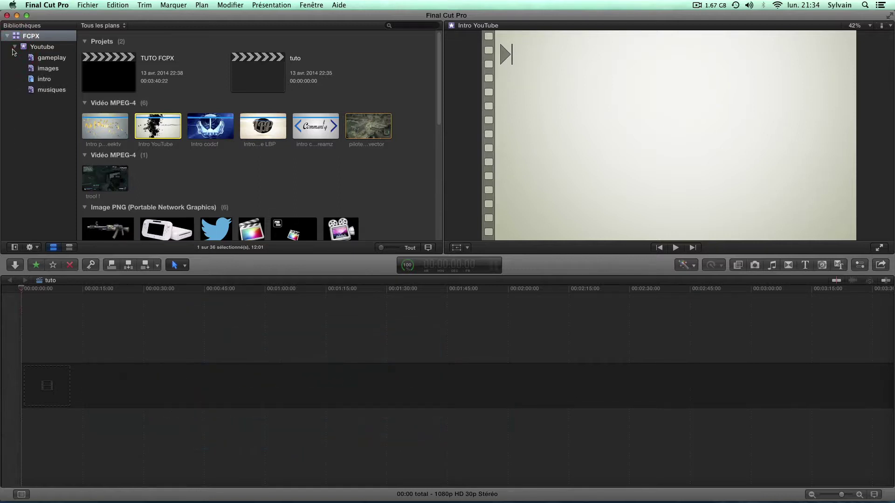
click(13, 47)
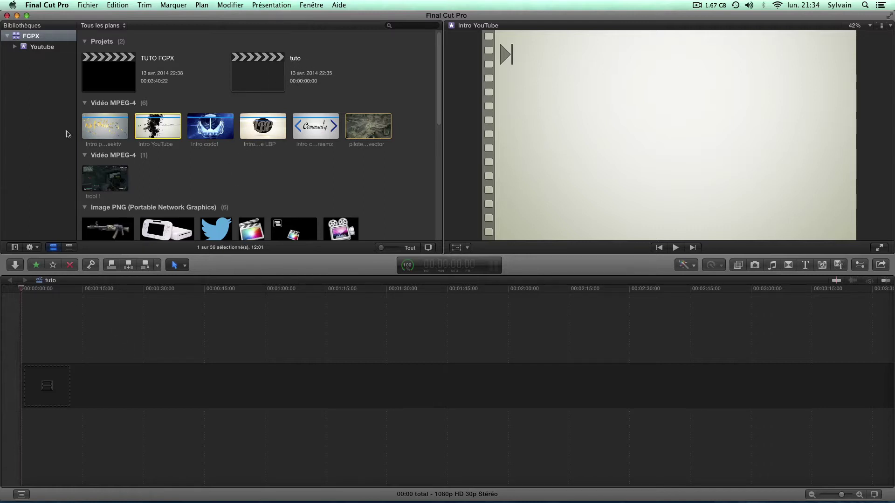
right_click(40, 81)
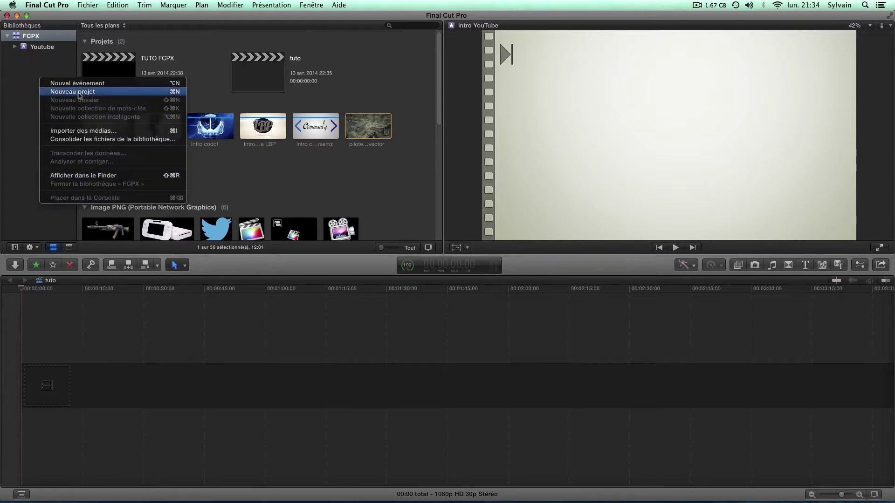
click(28, 93)
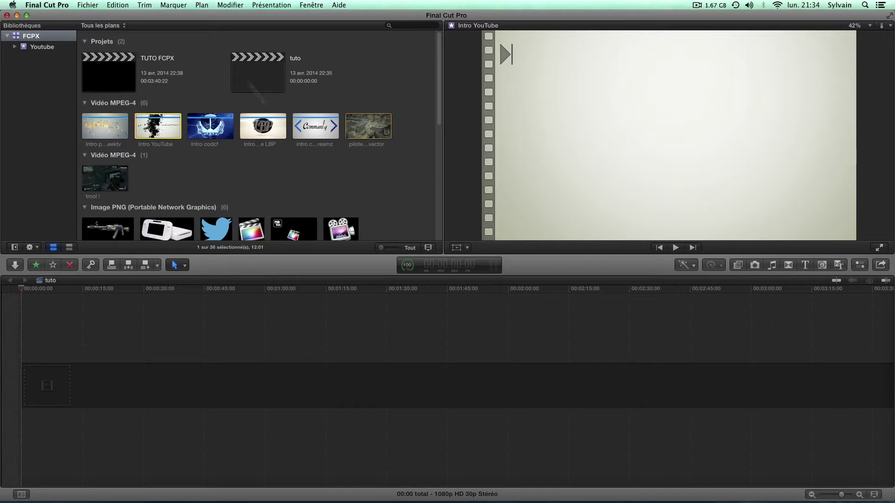
Look through all the projects, videos, images and audio clips in the FCPX library
scroll(169, 127, down, 8)
scroll(169, 127, down, 3)
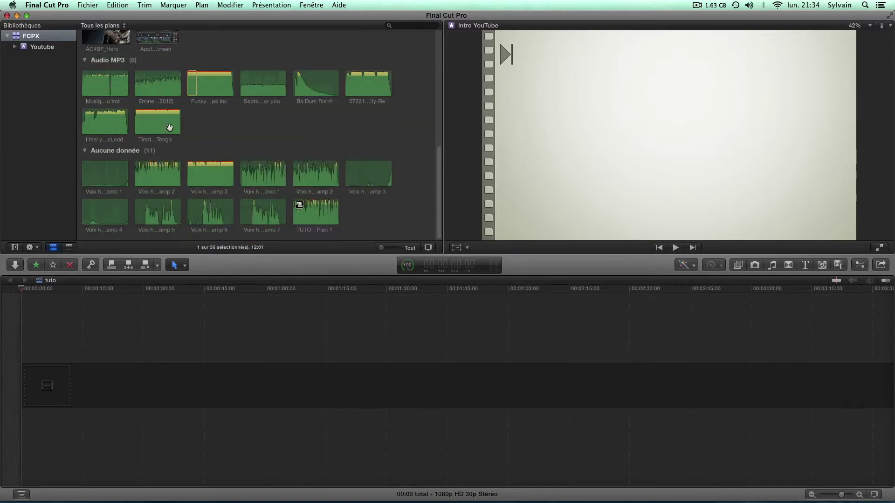
scroll(169, 127, up, 10)
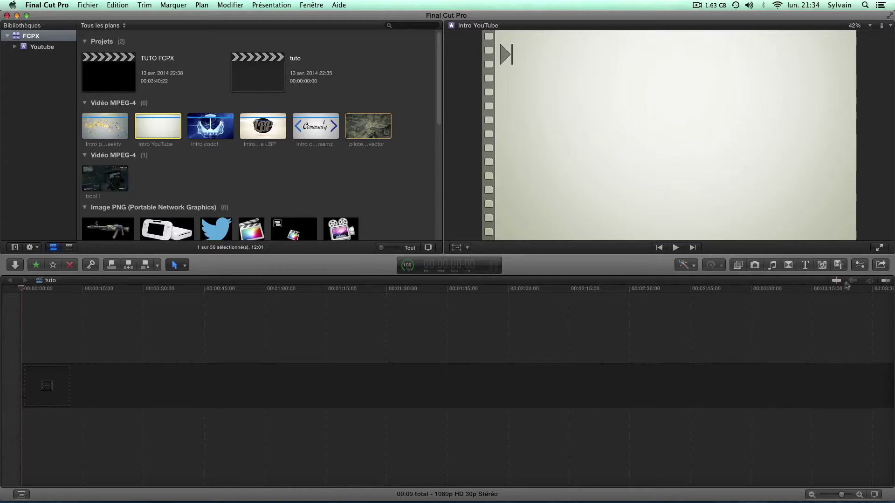
Review the sharing destinations and the video, audio, info and sharing properties of the Intro YouTube clip
click(880, 265)
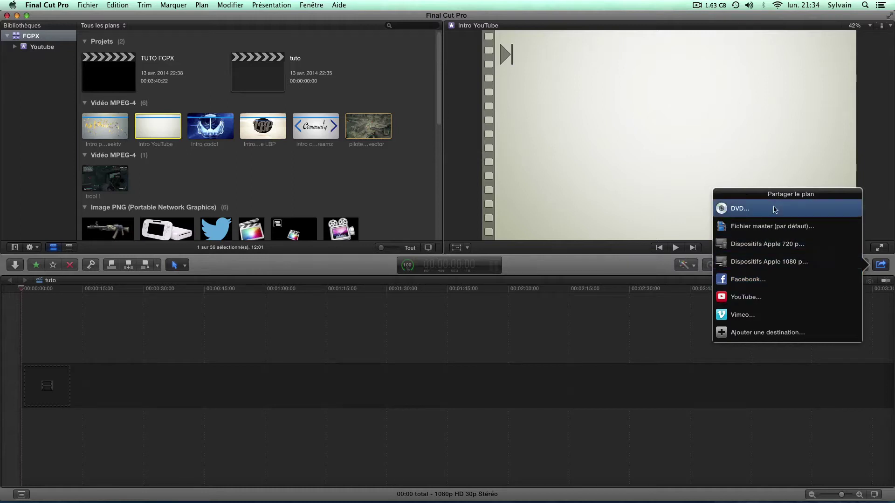
click(882, 270)
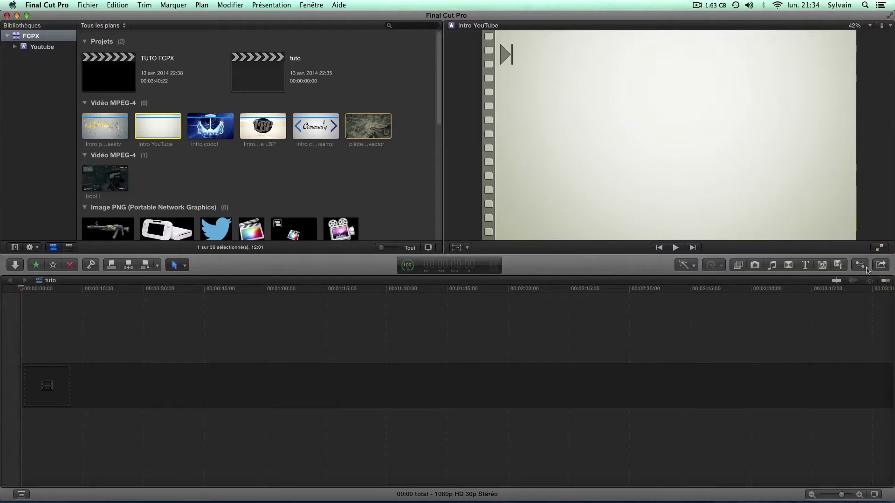
click(861, 266)
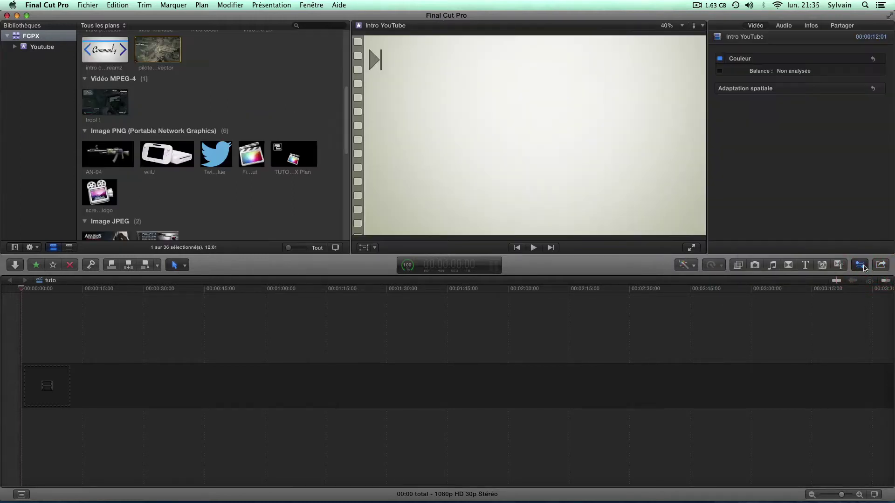
click(784, 26)
click(810, 26)
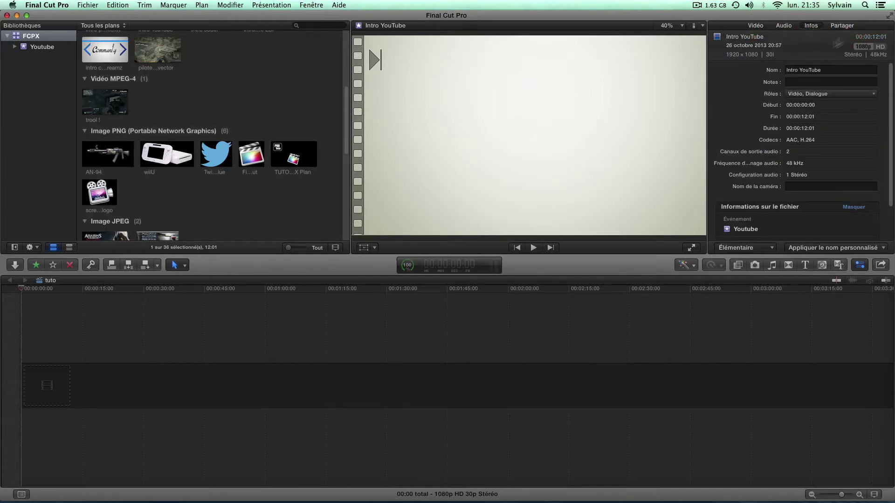
click(839, 26)
click(756, 26)
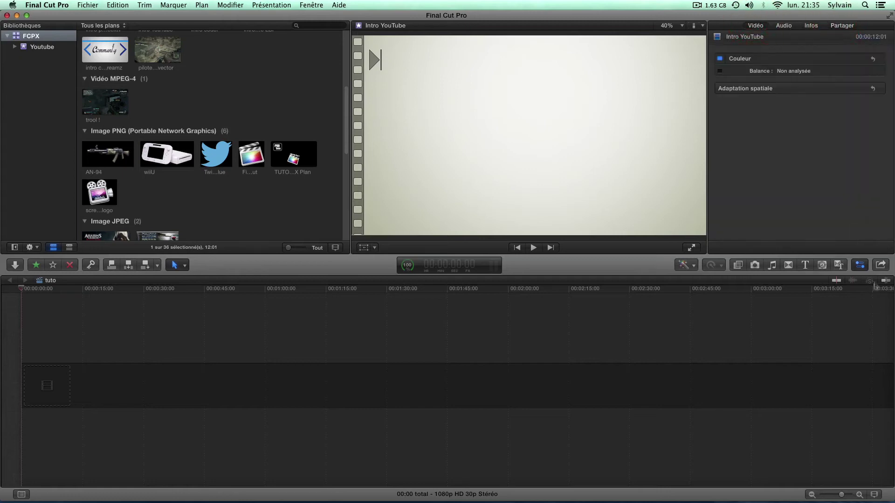
click(862, 267)
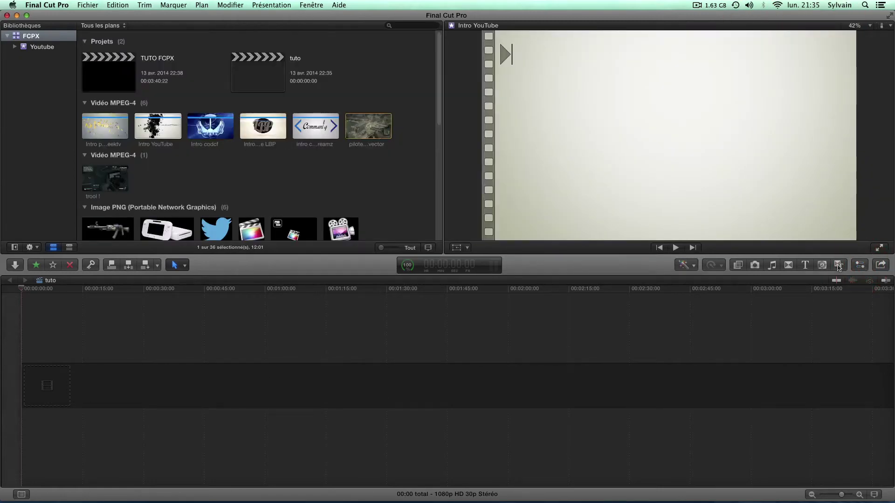
Browse the available themes, generators, titles, transitions, music, photos and effects, finishing with the effects collection closed
click(839, 266)
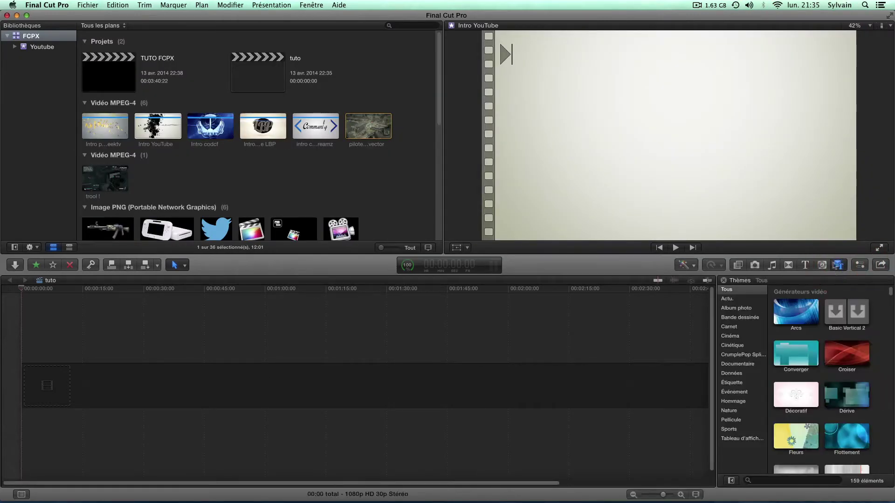
click(823, 264)
click(804, 269)
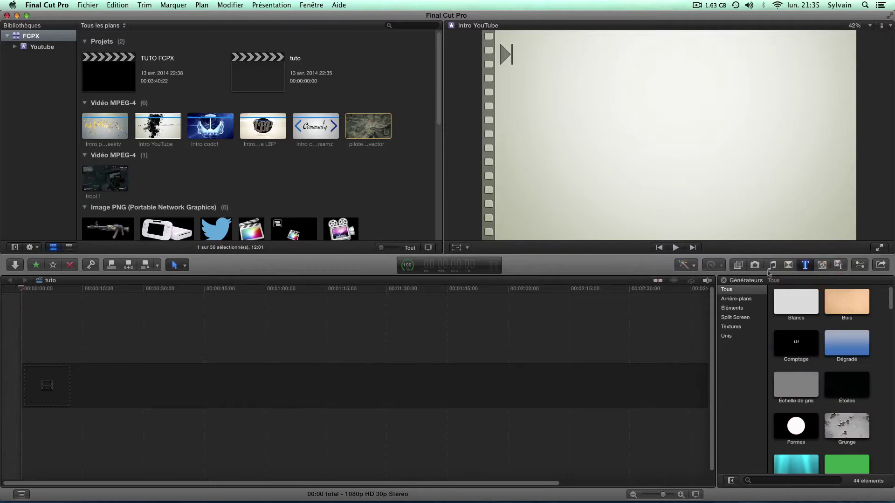
click(787, 265)
click(772, 267)
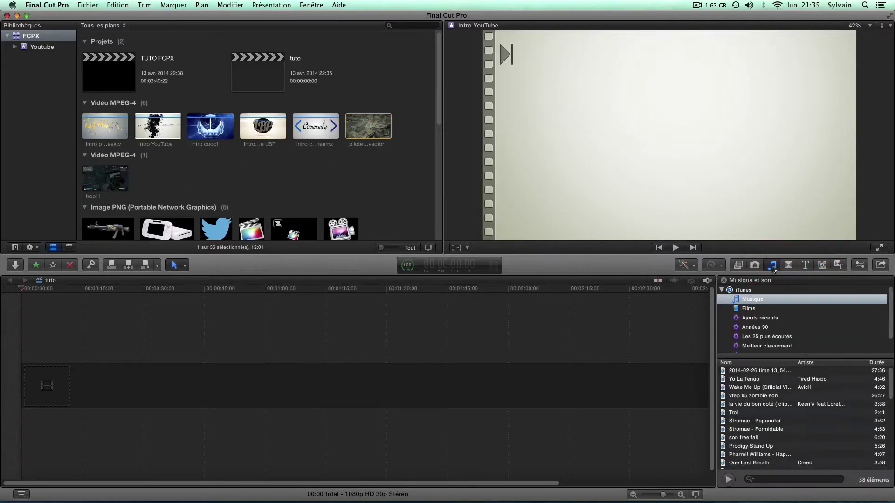
click(755, 265)
click(738, 265)
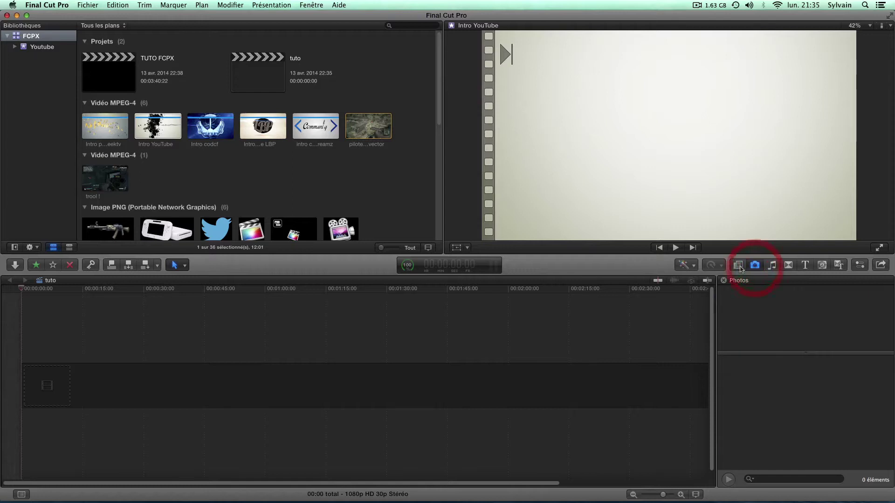
scroll(735, 400, down, 2)
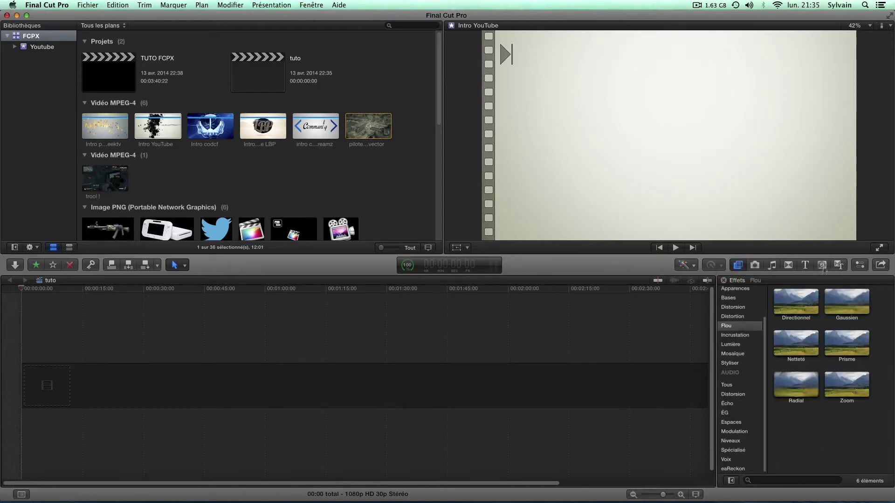
click(740, 268)
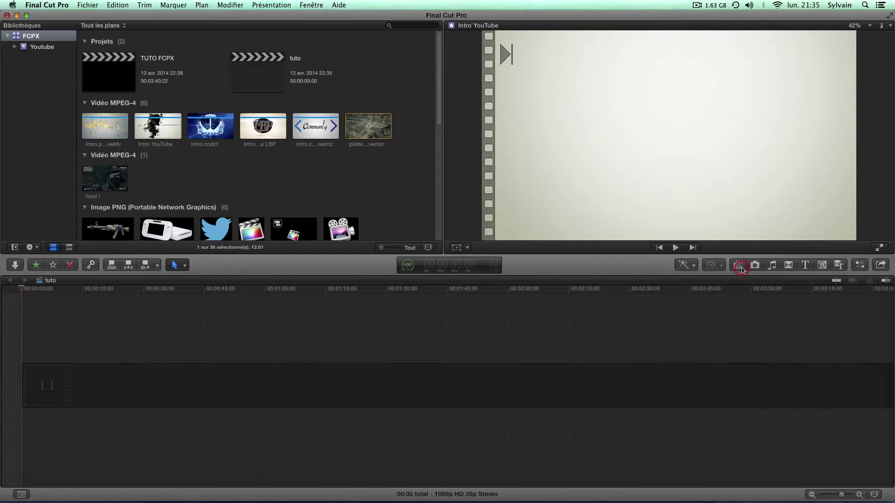
Review the colour and audio enhancement options and the retiming options without applying any
click(694, 268)
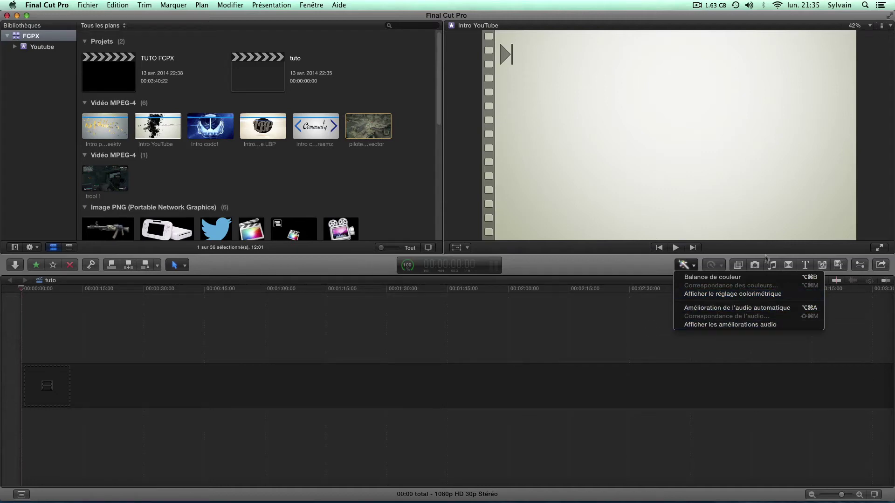
click(697, 270)
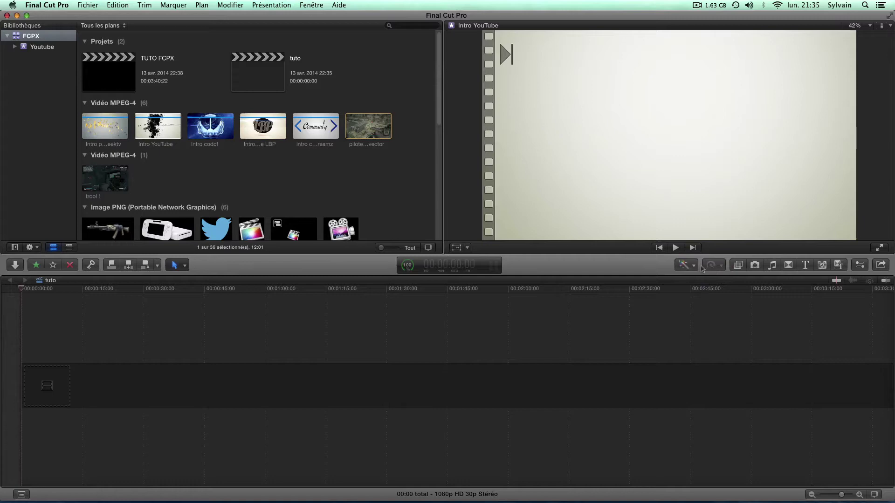
click(723, 269)
Move the playhead to about 1:23:03 in the tuto timeline and examine the background tasks list
drag(22, 290, 357, 302)
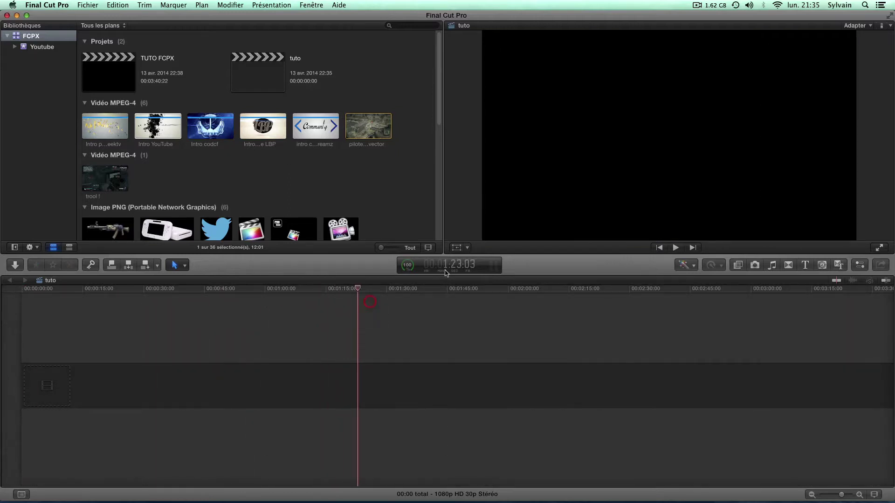
click(406, 267)
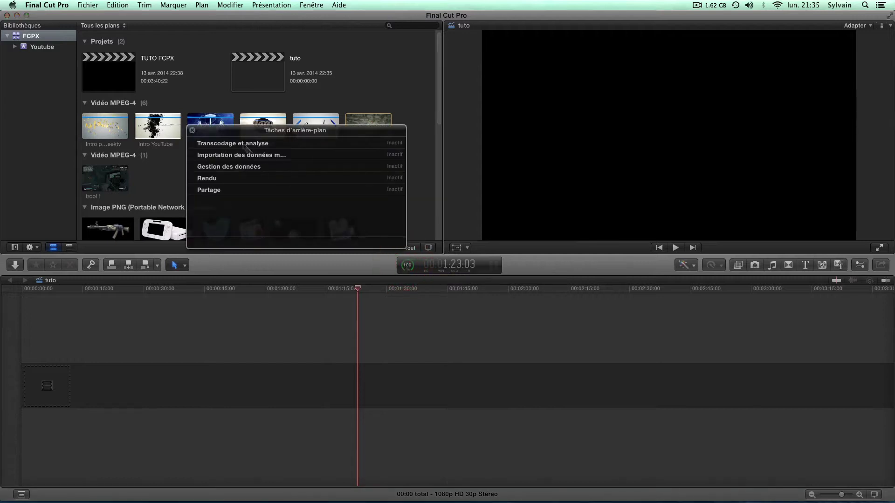
drag(225, 131, 526, 318)
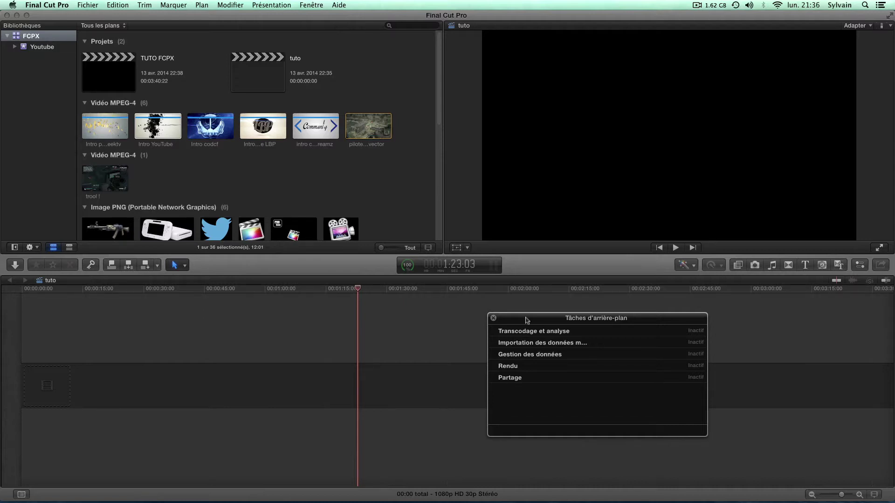
drag(526, 320, 552, 338)
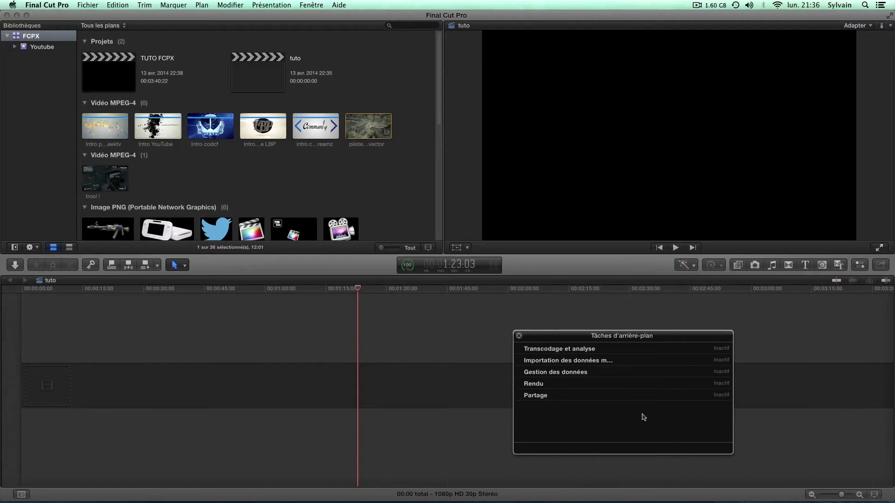
drag(602, 340, 593, 336)
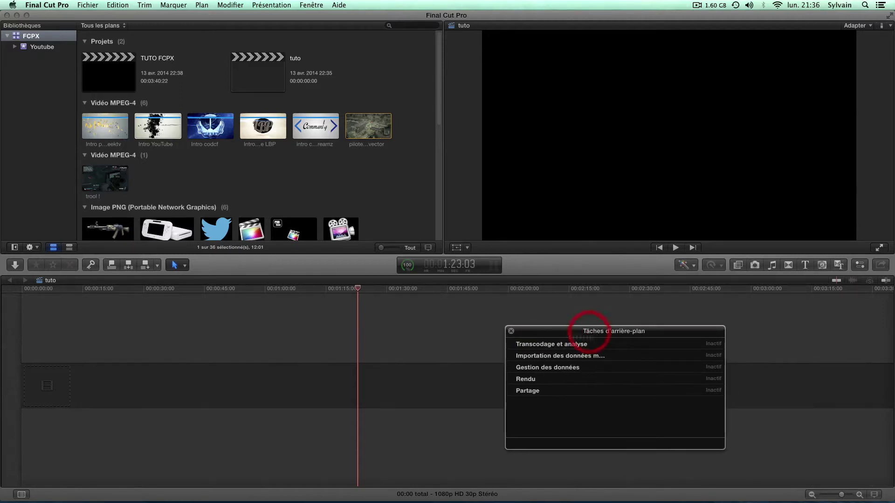
click(511, 331)
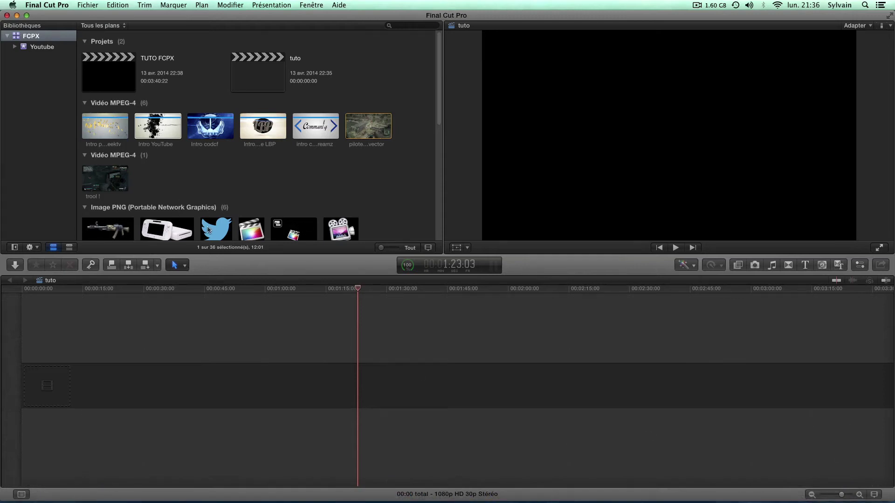
Add the Twitter_logo_blue image to the tuto timeline with the video properties 1080p HD, 1920x1080 and 30p
drag(207, 229, 7, 392)
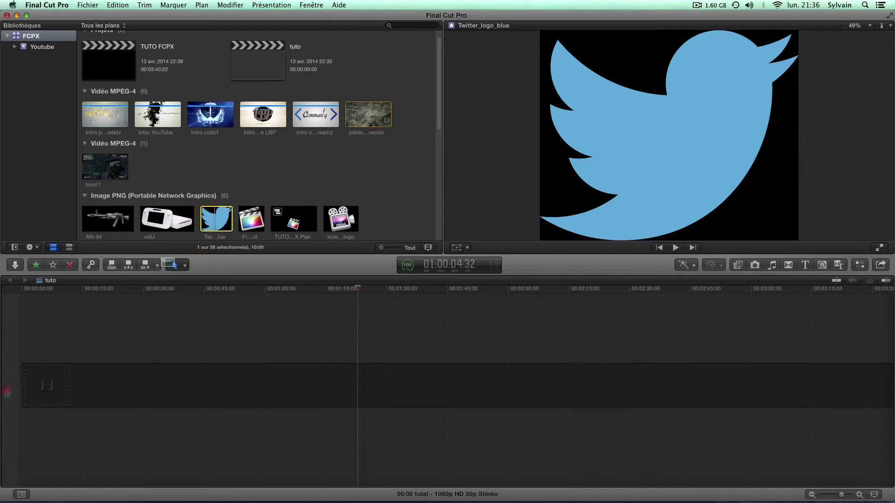
key(e)
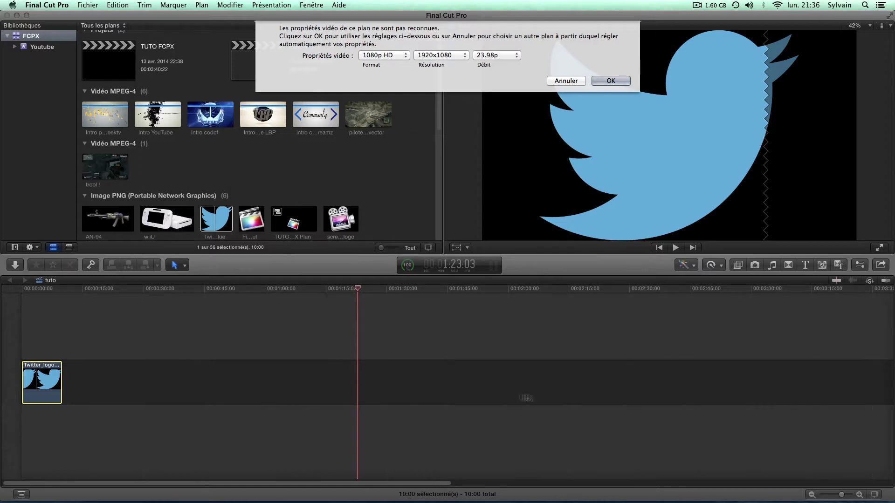
click(394, 57)
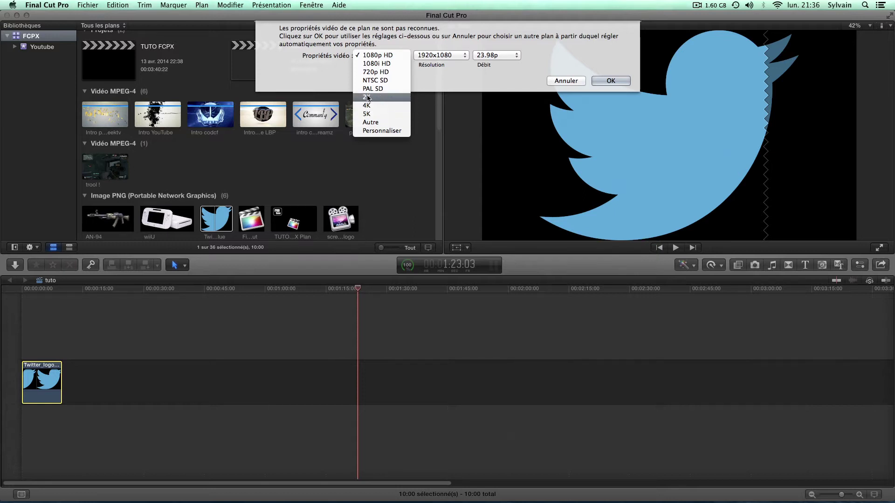
click(376, 55)
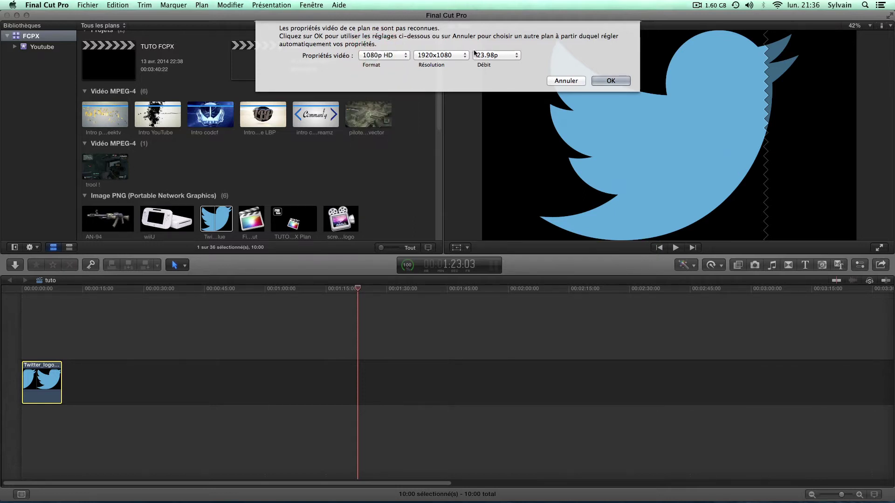
click(495, 55)
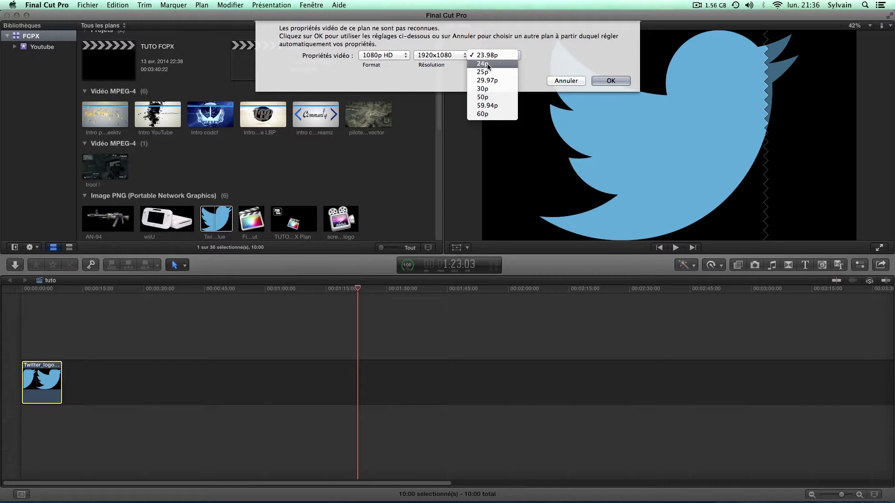
click(485, 88)
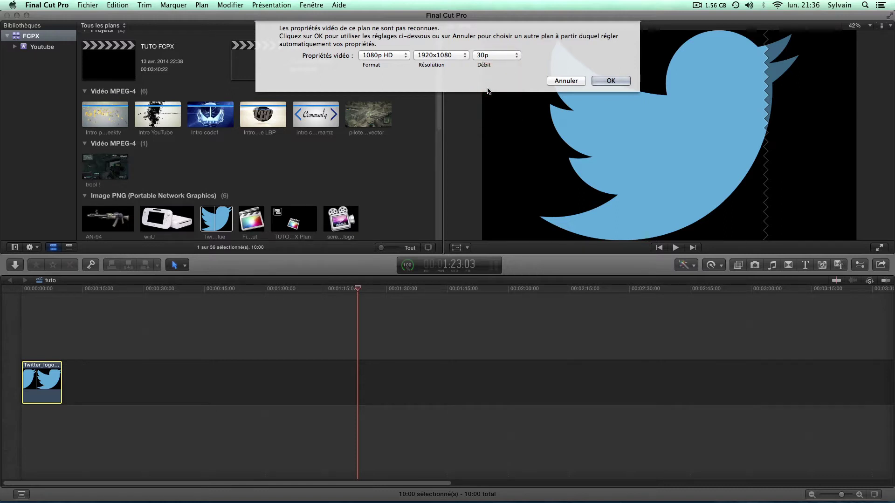
click(611, 80)
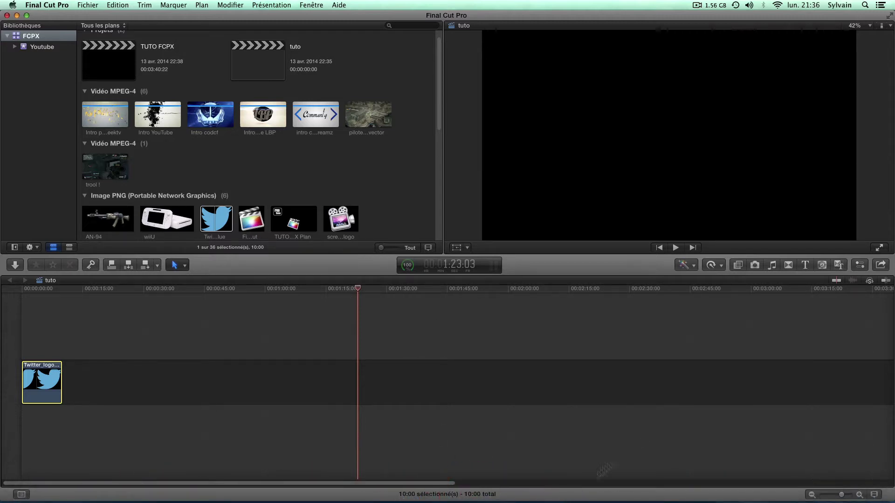
Magnify the timeline and show the beginning of the Twitter_logo_blue clip
drag(842, 496, 846, 495)
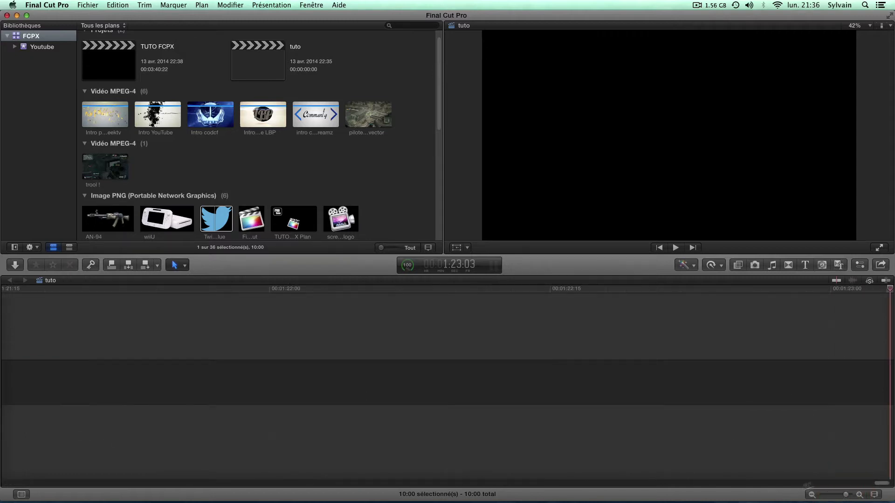
drag(873, 486, 7, 485)
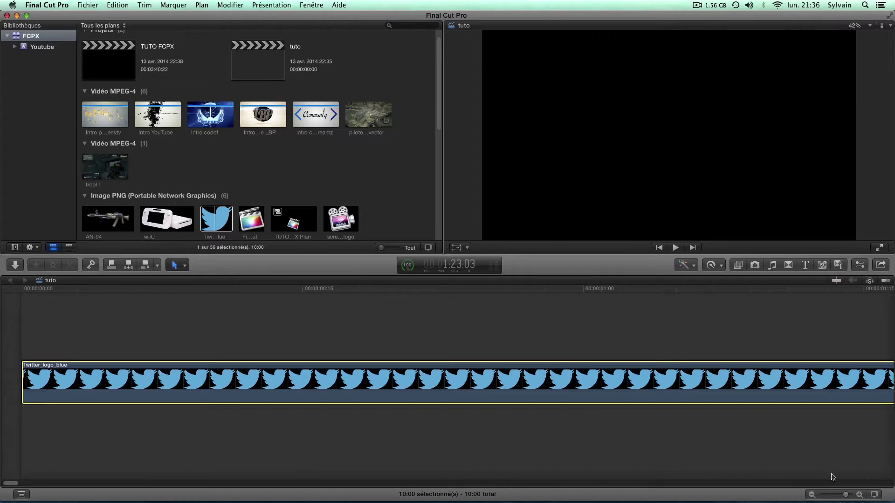
Zoom out the timeline to show the whole Twitter_logo_blue clip and open the clip appearance options
drag(846, 495, 829, 495)
click(875, 495)
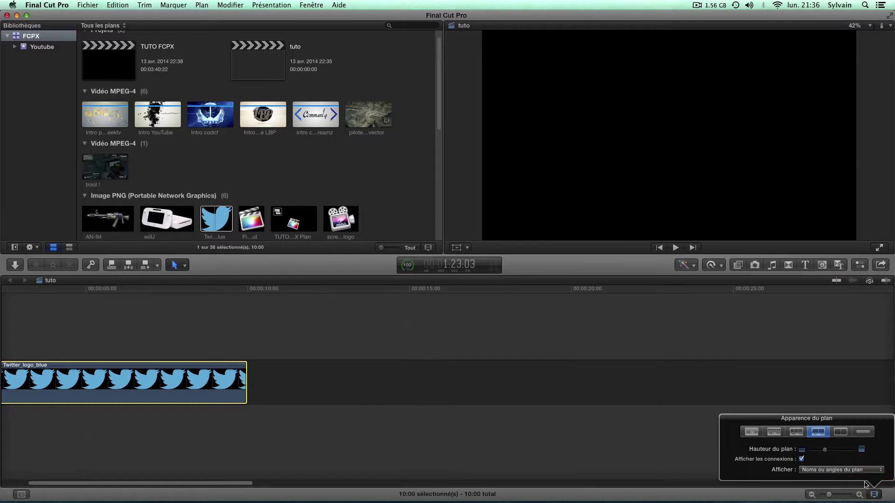
drag(207, 486, 140, 484)
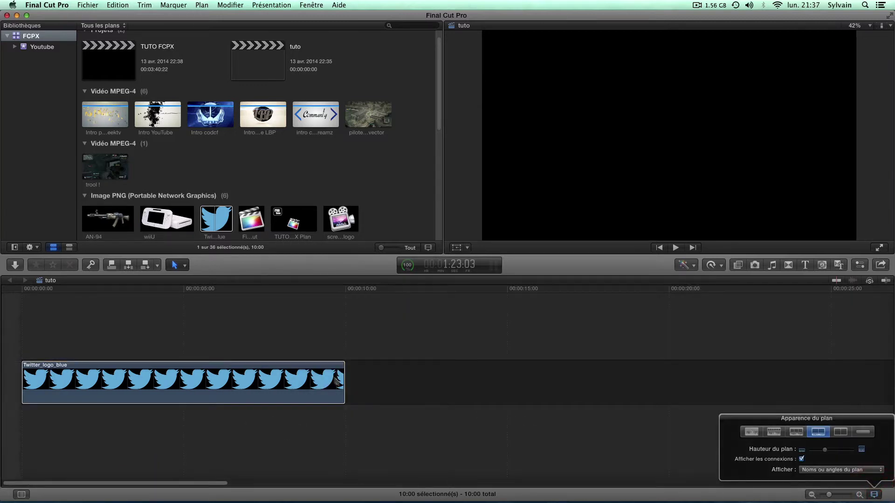
Try the name-only and waveform-only clip appearances, restore the filmstrip with a small waveform, and close the appearance options
click(863, 433)
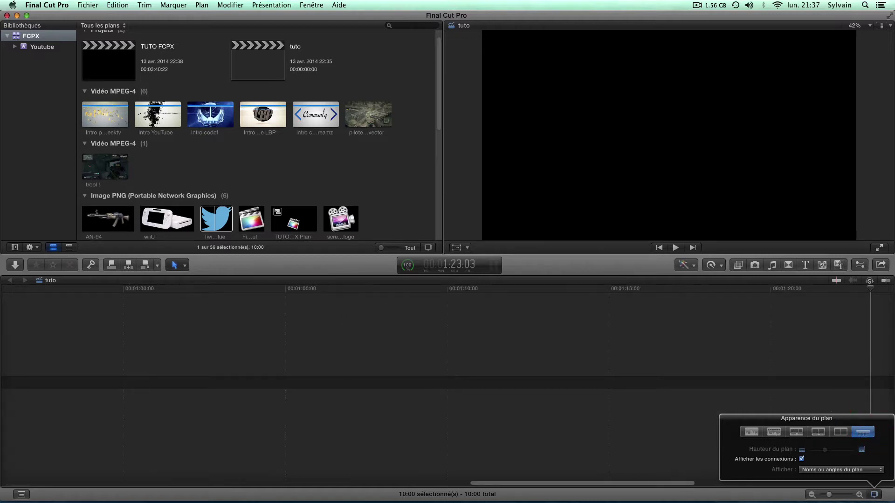
click(874, 495)
click(751, 432)
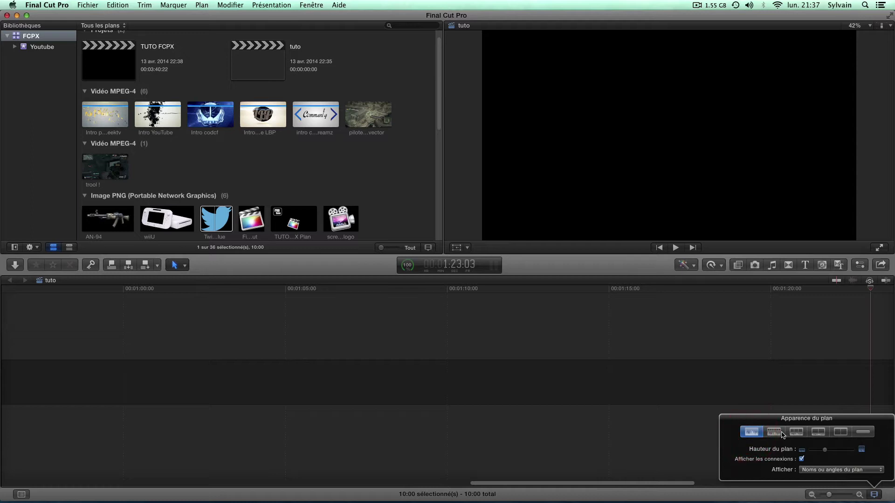
click(818, 432)
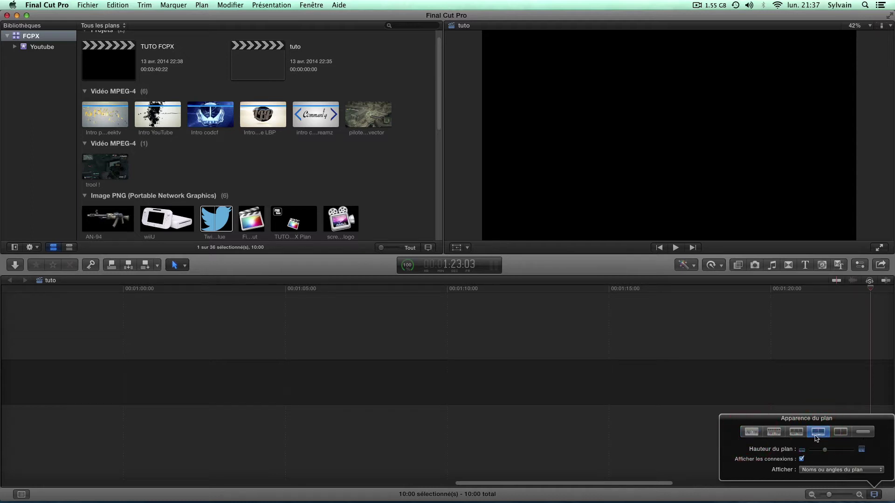
click(873, 495)
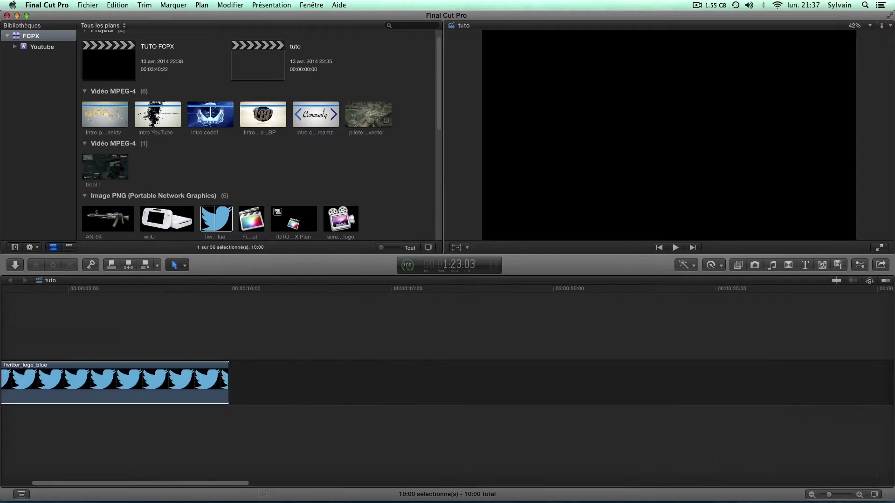
Deselect the Twitter_logo_blue clip and examine the timeline index with its video and audio filters, closing it again
click(813, 495)
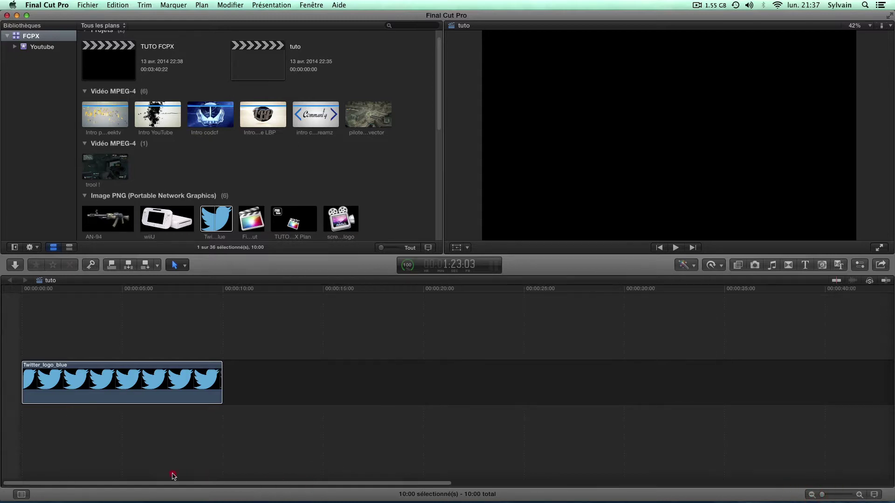
click(171, 353)
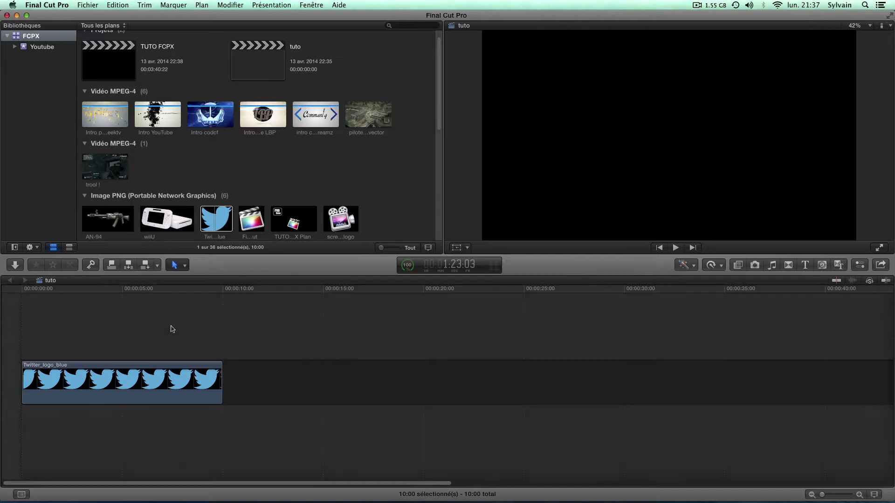
click(22, 496)
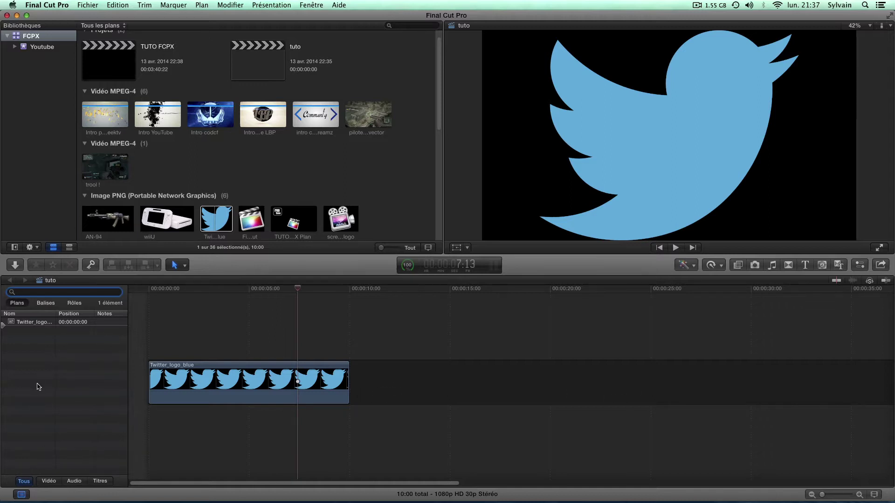
click(49, 481)
click(74, 481)
click(20, 494)
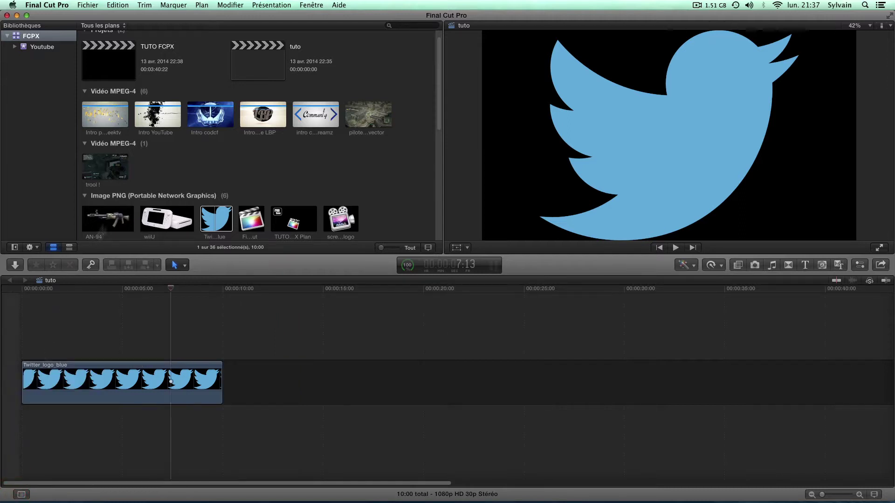
Review the editing tool list and the all, video-only and audio-only edit options with the trool ! clip selected
click(185, 267)
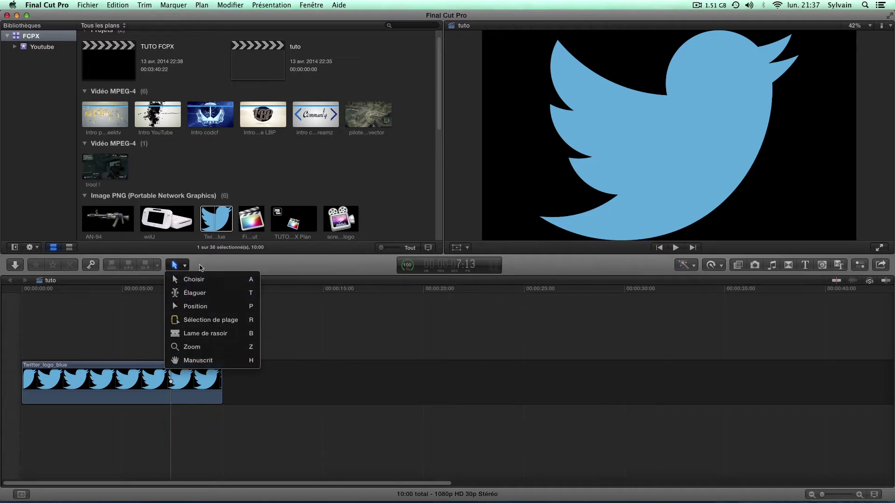
click(191, 270)
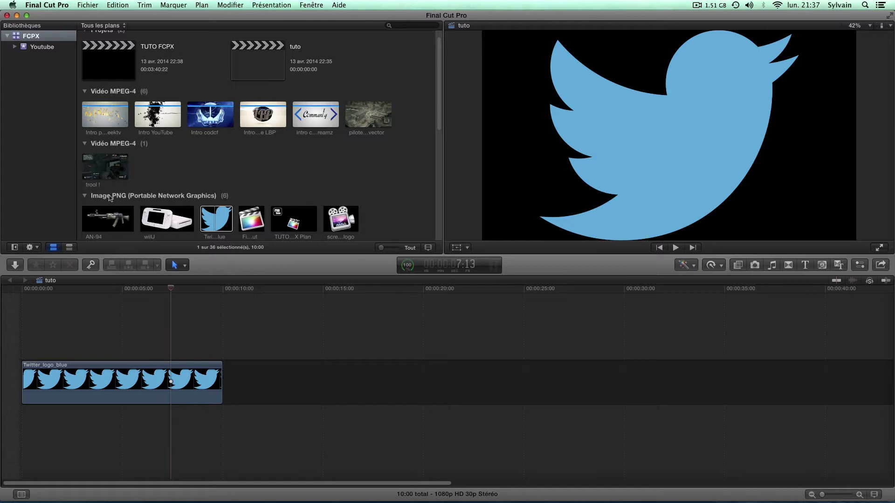
click(105, 172)
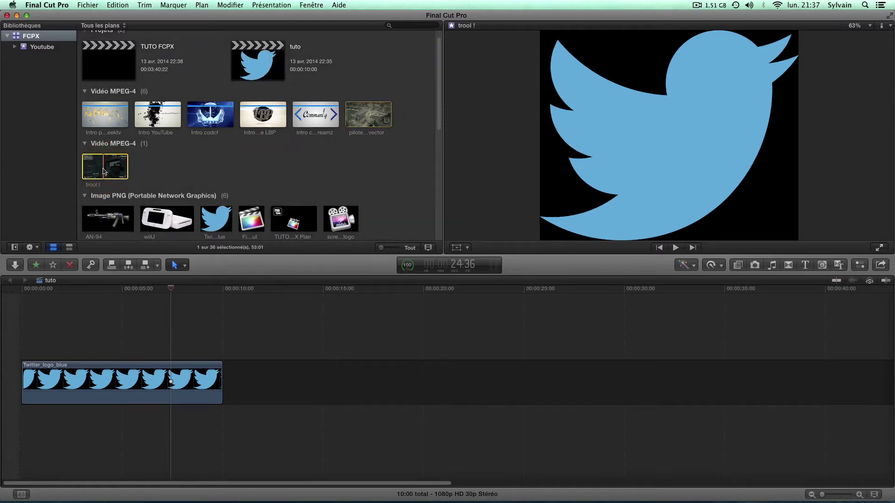
click(157, 266)
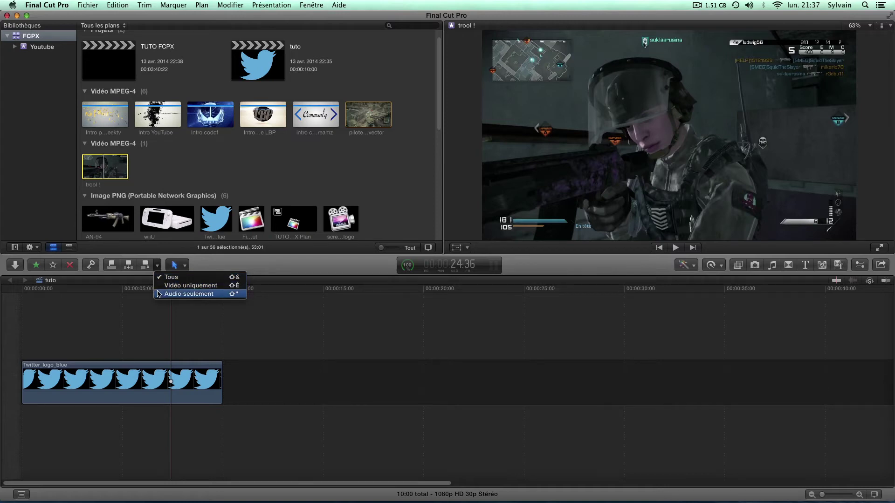
click(159, 294)
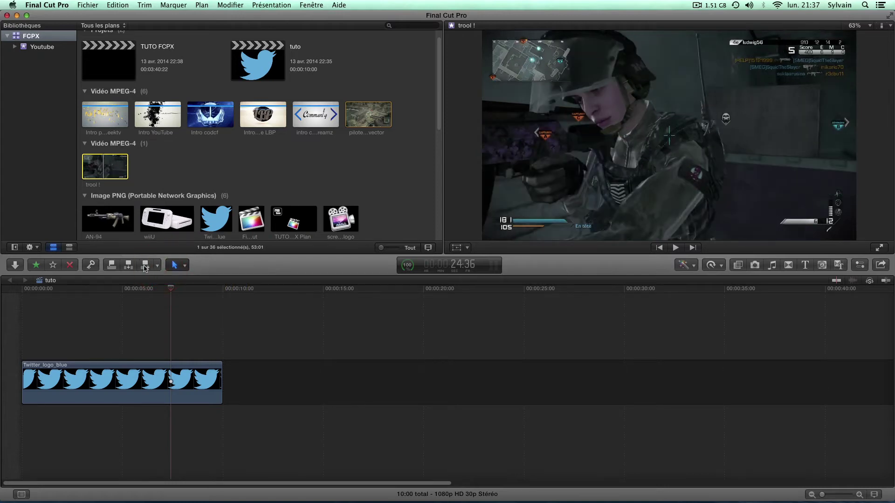
click(161, 170)
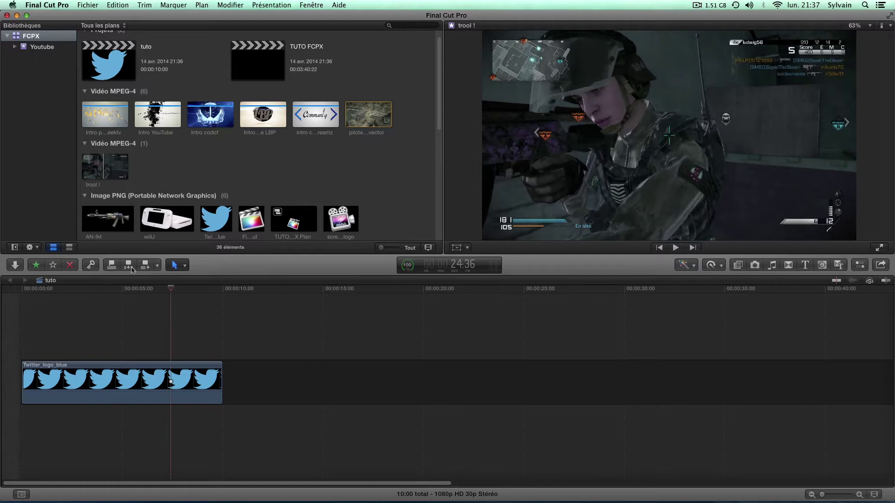
Look at the keyword editor for the trool ! clip and close it without adding a keyword
click(91, 266)
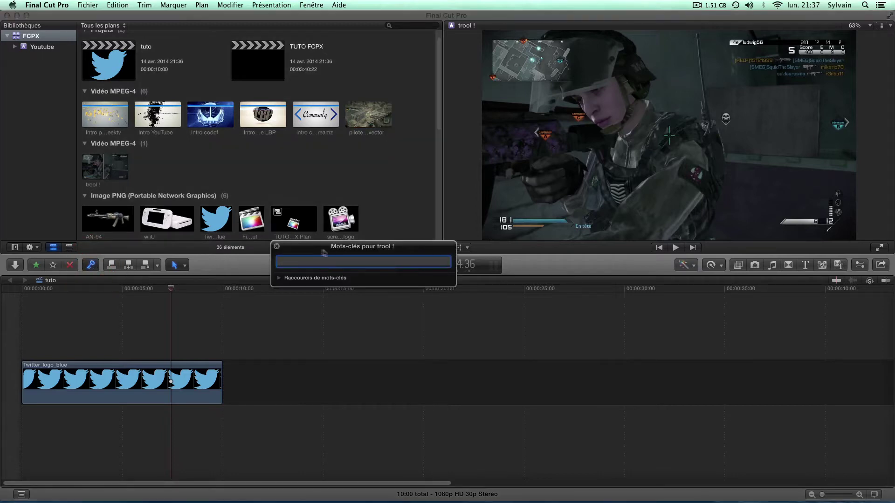
drag(325, 251, 406, 240)
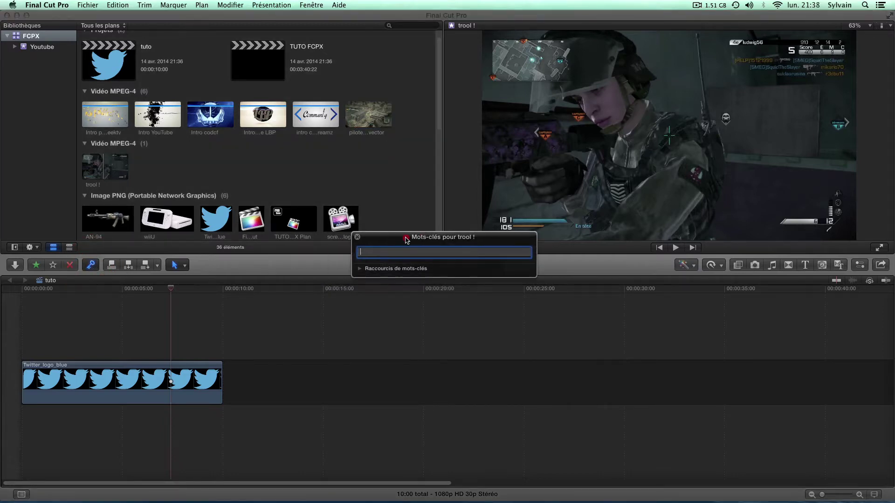
click(358, 236)
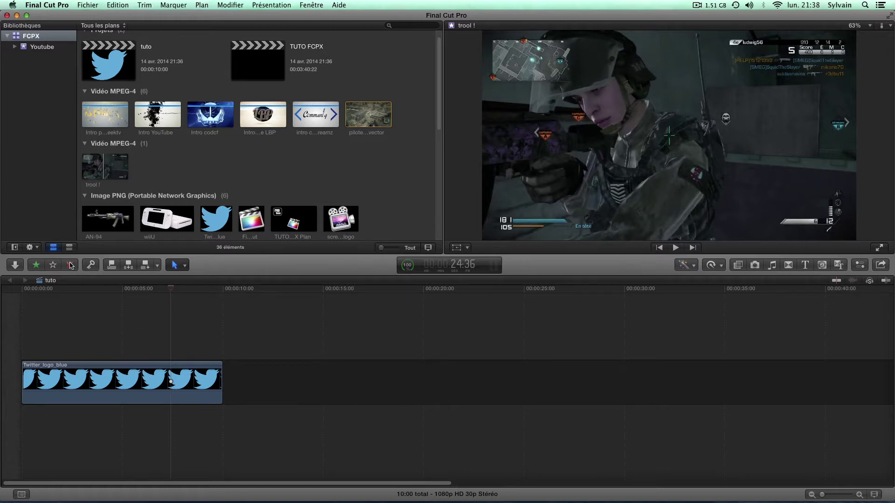
Examine the media import window showing the HD drive, and look at the audio meters beside the timeline
click(16, 266)
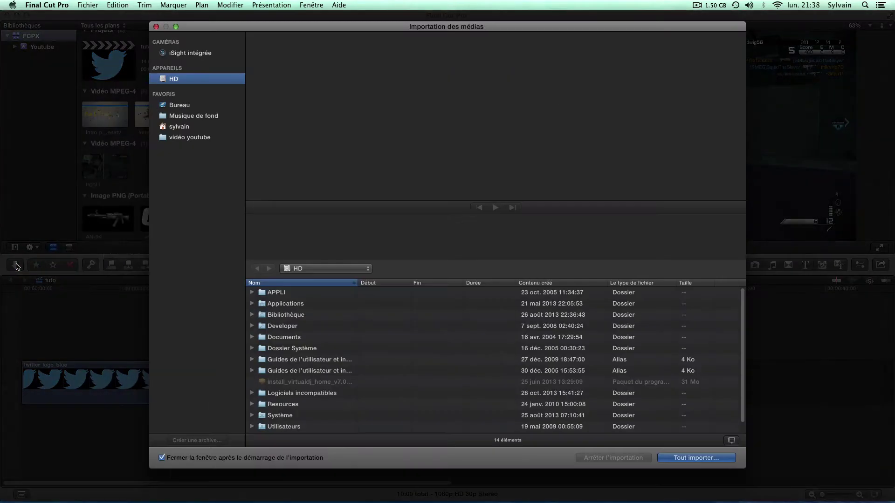
click(156, 27)
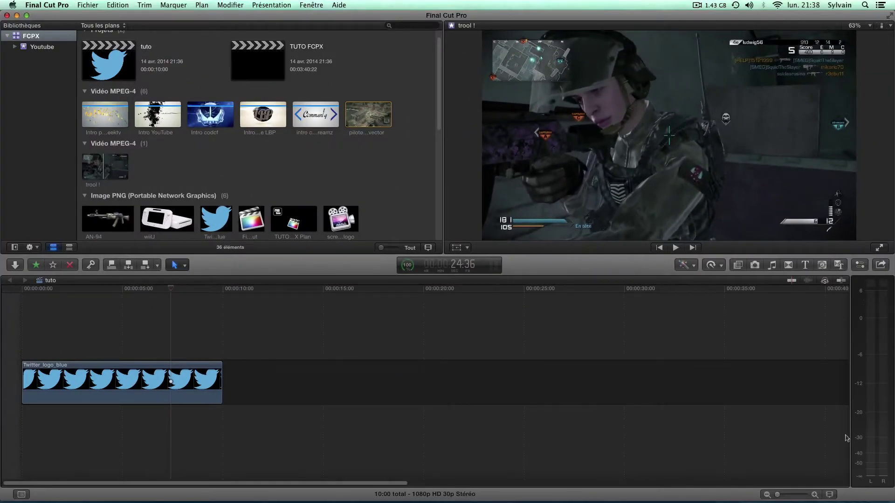
click(496, 267)
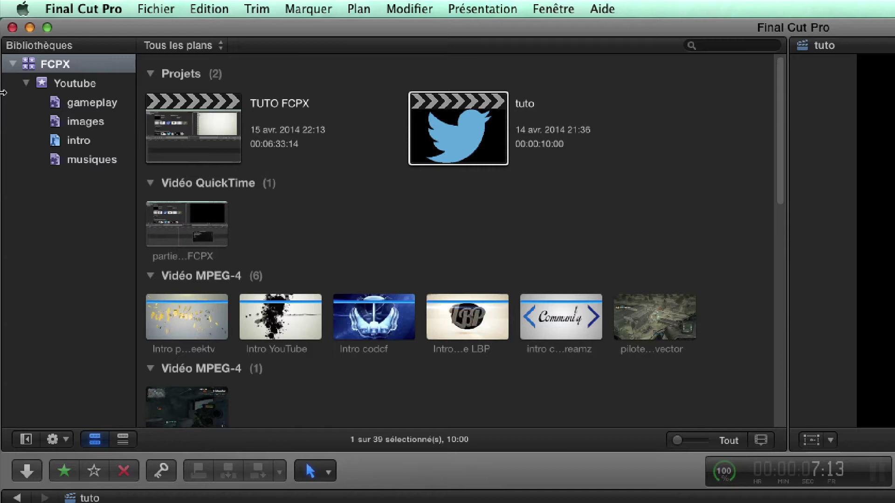
Collapse and expand the FCPX library several times, leaving it expanded with the Youtube event collapsed
click(13, 64)
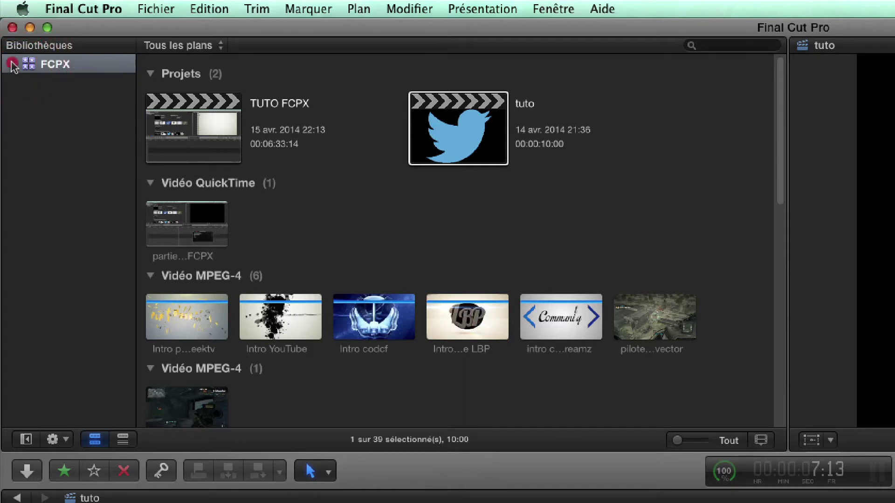
click(12, 64)
click(12, 64)
click(12, 64)
click(26, 83)
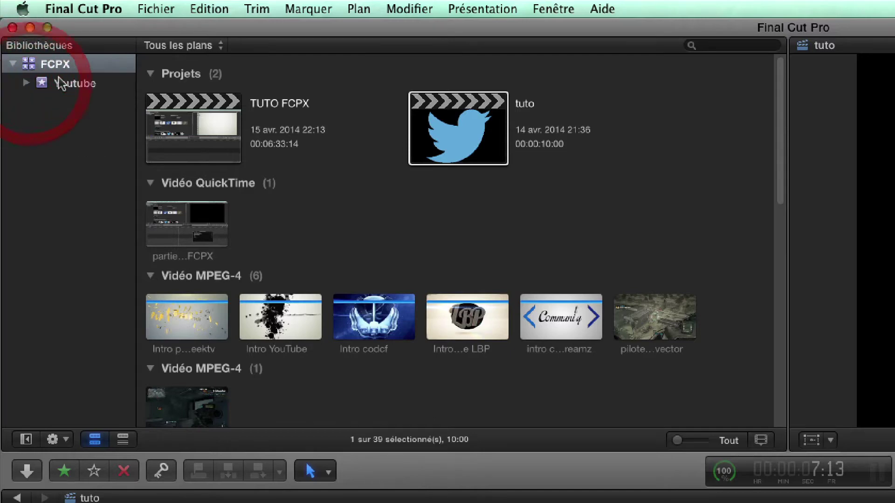
Browse all the contents of the Youtube event, from its projects and videos to its audio files
click(61, 84)
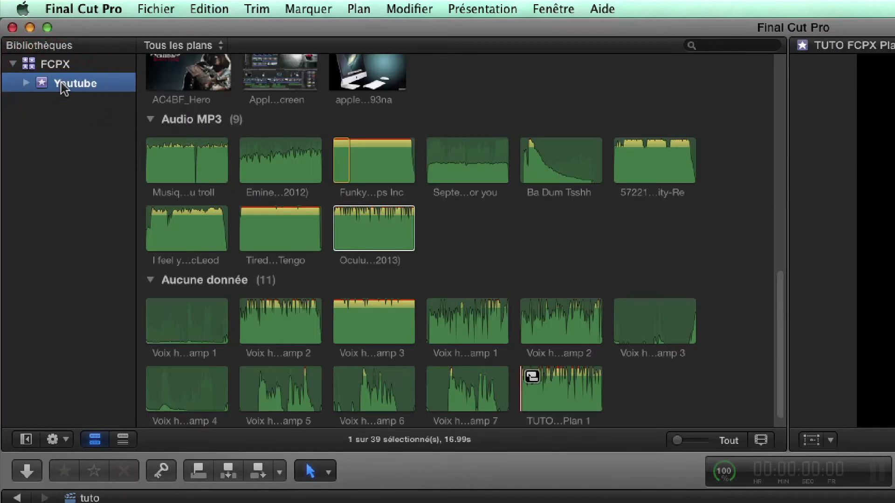
scroll(204, 196, up, 5)
scroll(206, 202, up, 5)
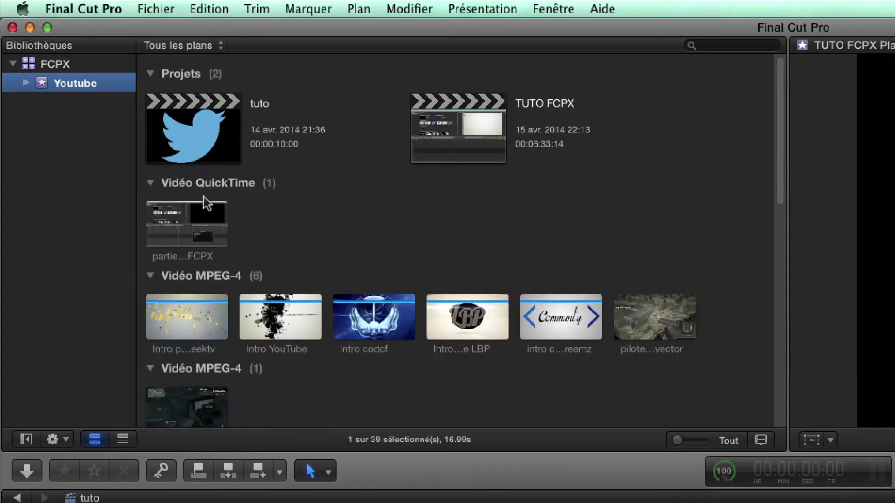
scroll(237, 319, down, 10)
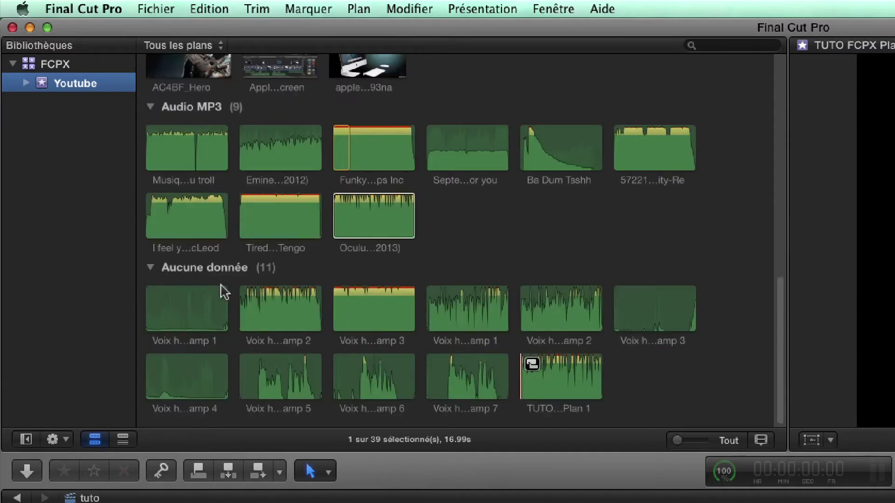
scroll(225, 292, up, 10)
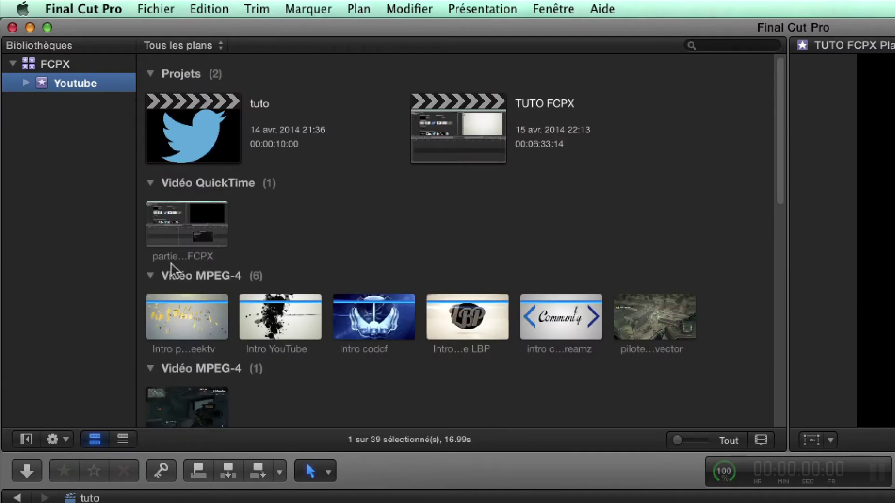
scroll(173, 266, down, 10)
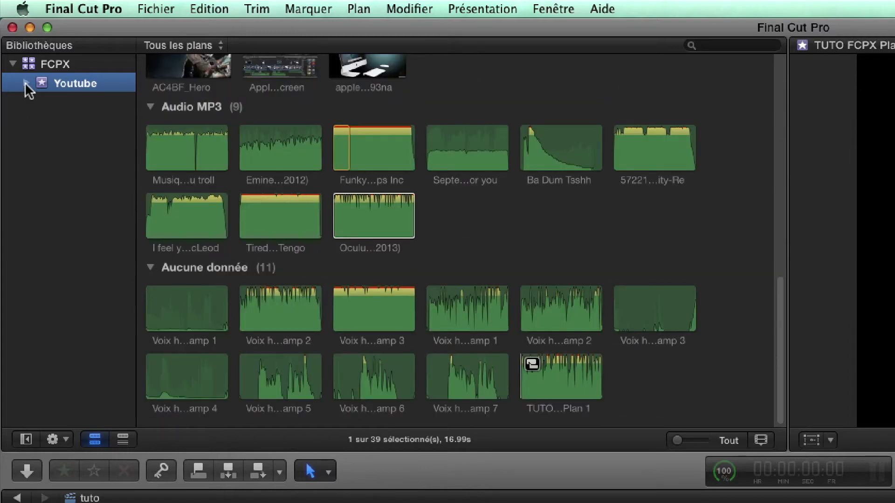
Expand the Youtube event and view its gameplay, images, intro and musiques keyword collections one after another
click(29, 65)
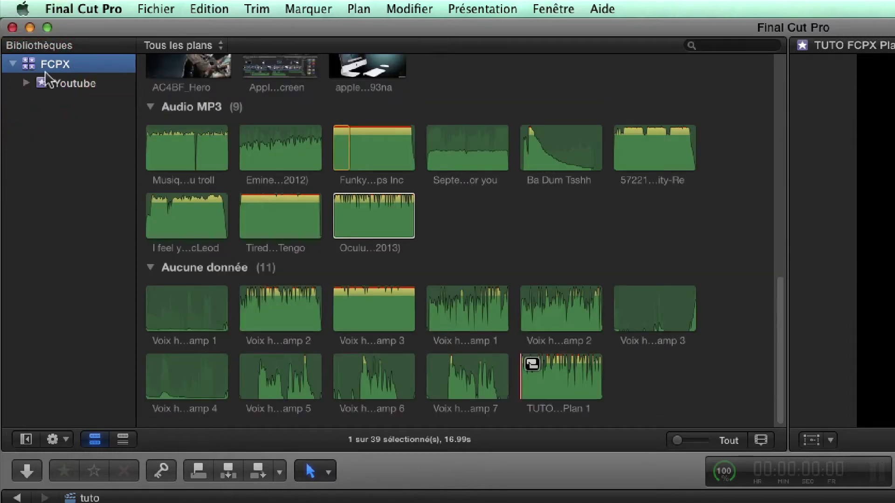
click(46, 83)
click(27, 83)
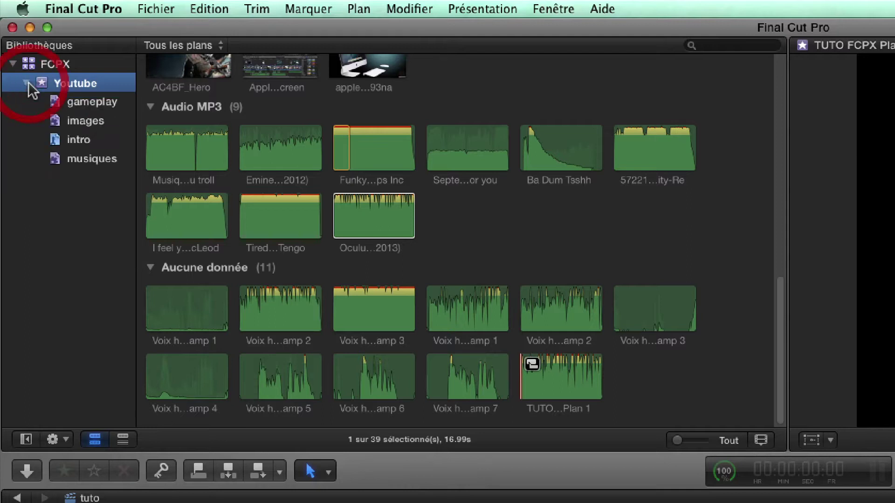
click(65, 103)
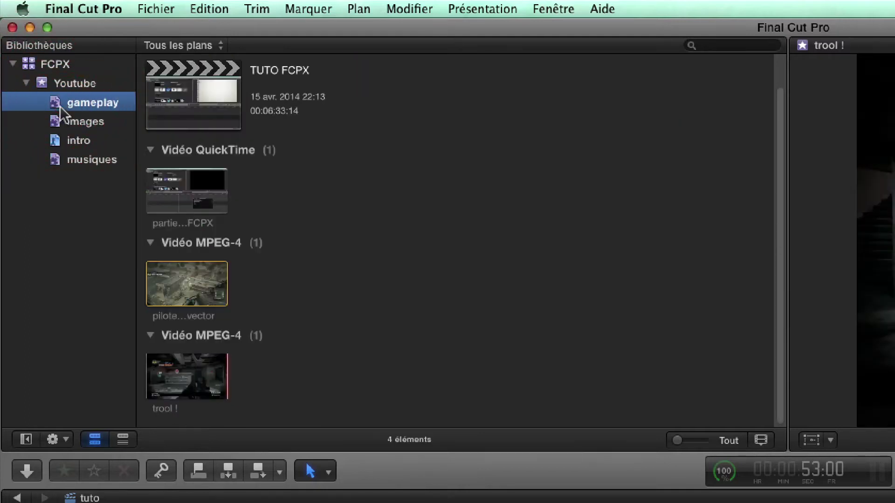
click(91, 121)
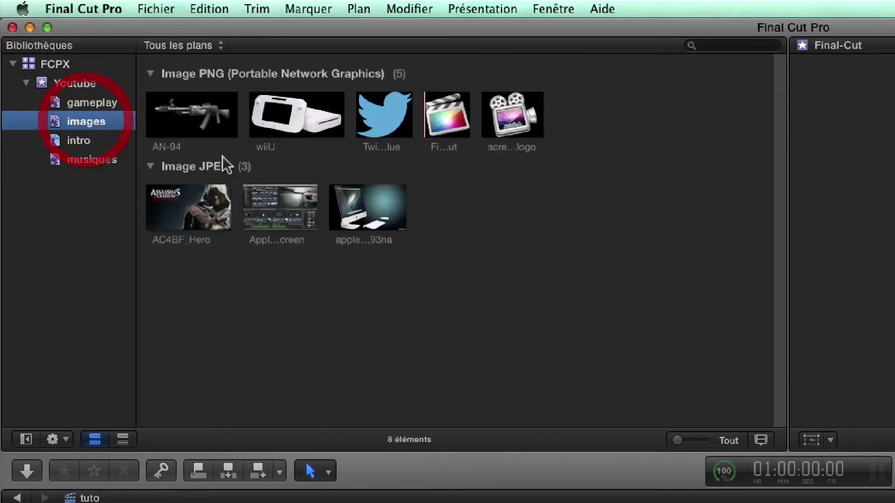
click(48, 144)
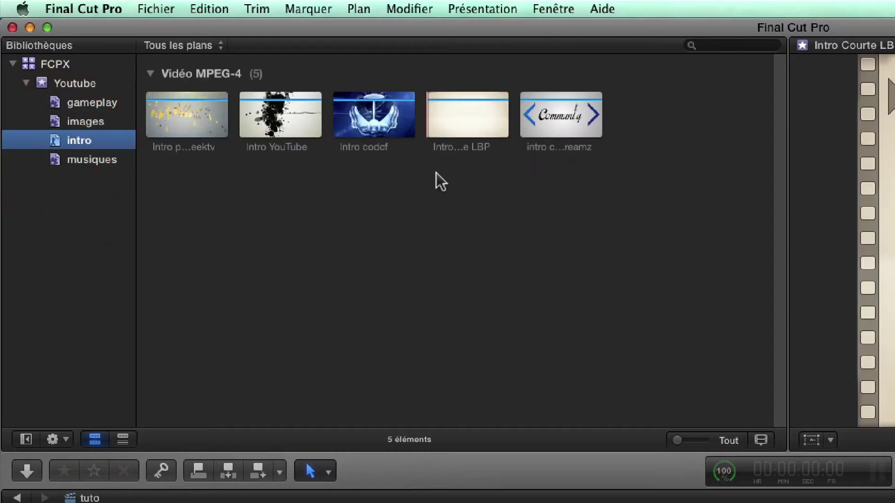
click(85, 158)
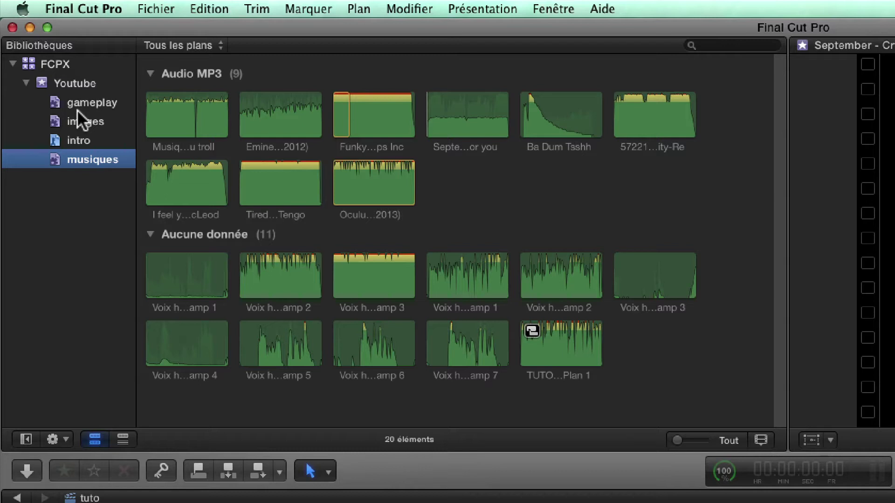
Create a smart collection named tutp in the Youtube event
right_click(59, 225)
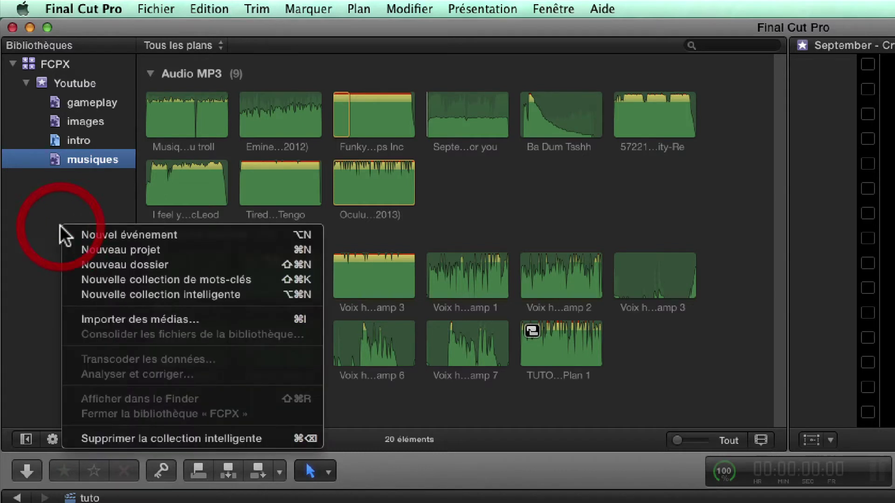
click(94, 289)
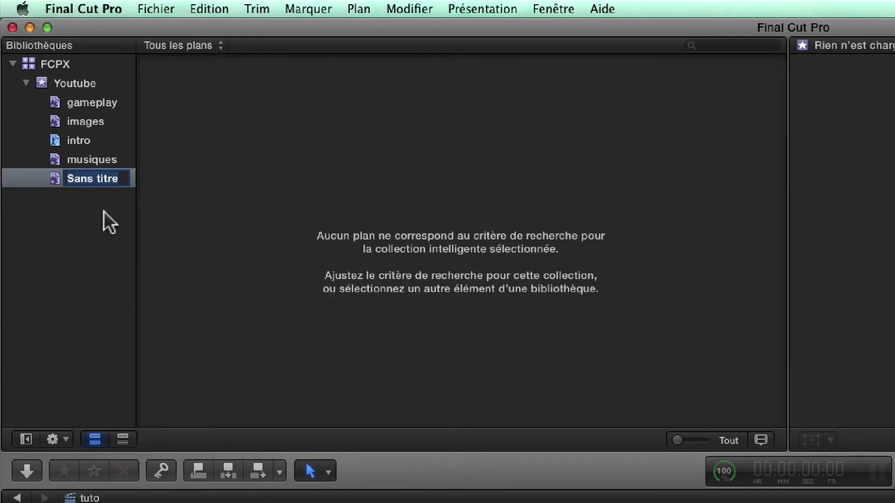
text(tutp)
key(Return)
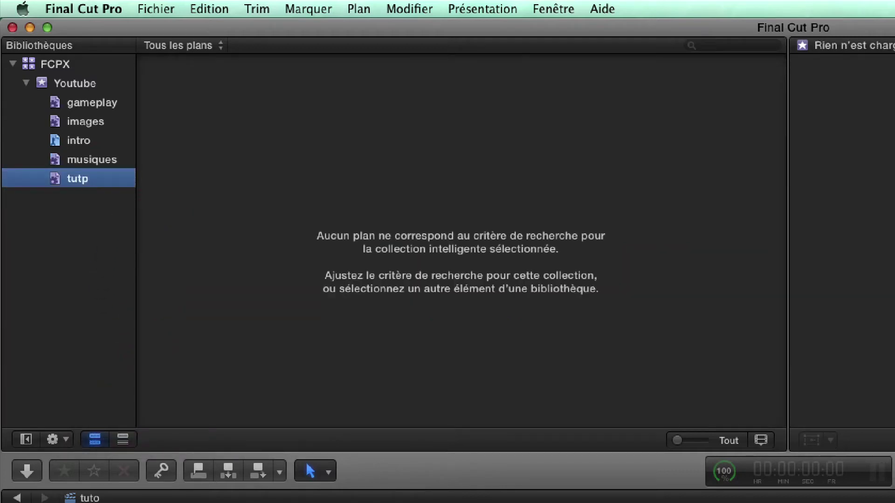
Correct the new smart collection's name to tuto
double_click(78, 178)
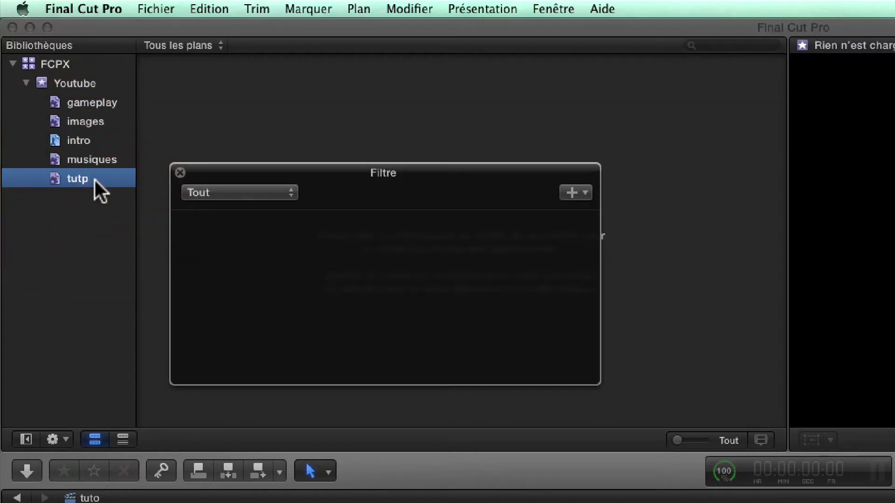
click(85, 180)
click(86, 180)
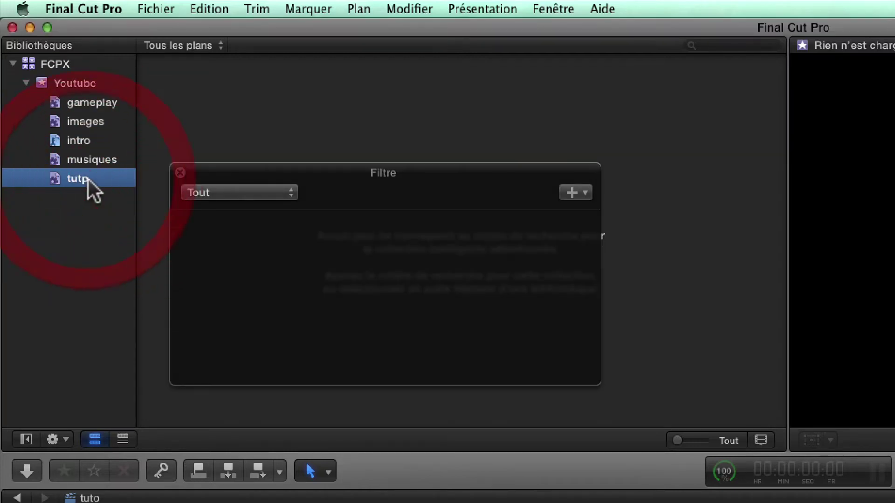
click(88, 180)
key(BackSpace)
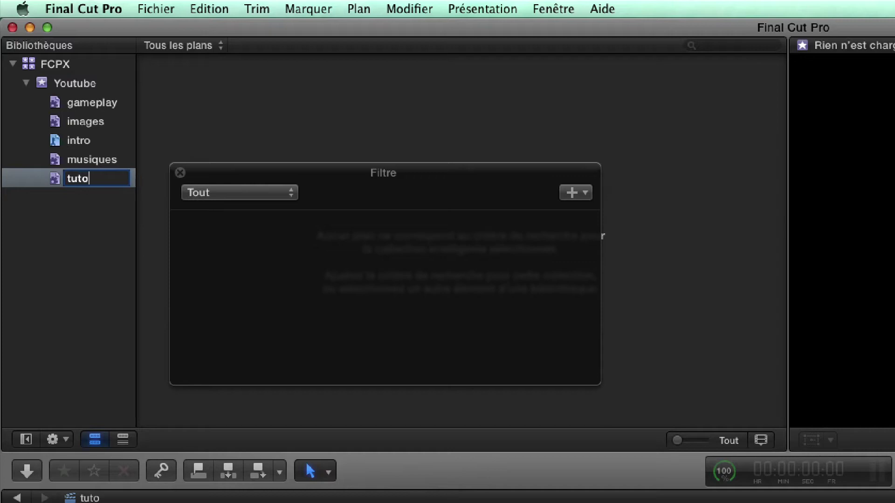
text(o)
key(Return)
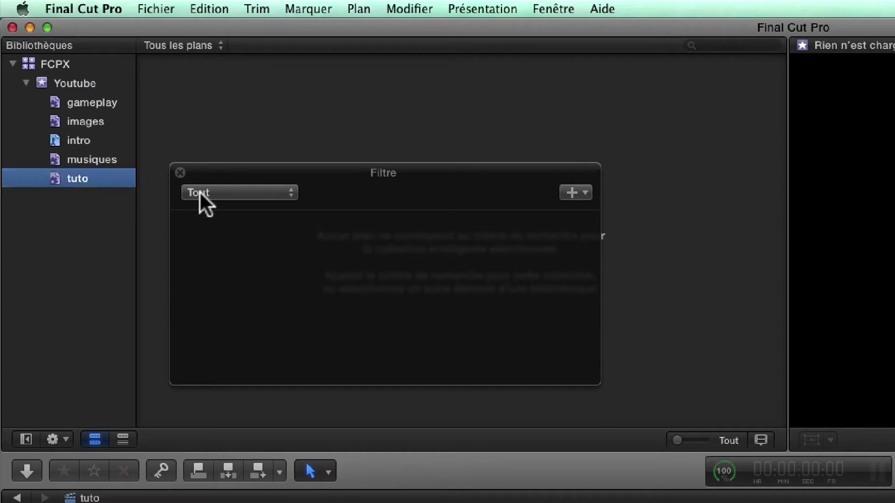
Reopen the tuto collection's filter and add a Type de support criterion set to Audio seulement
drag(334, 171, 298, 173)
click(152, 174)
double_click(45, 178)
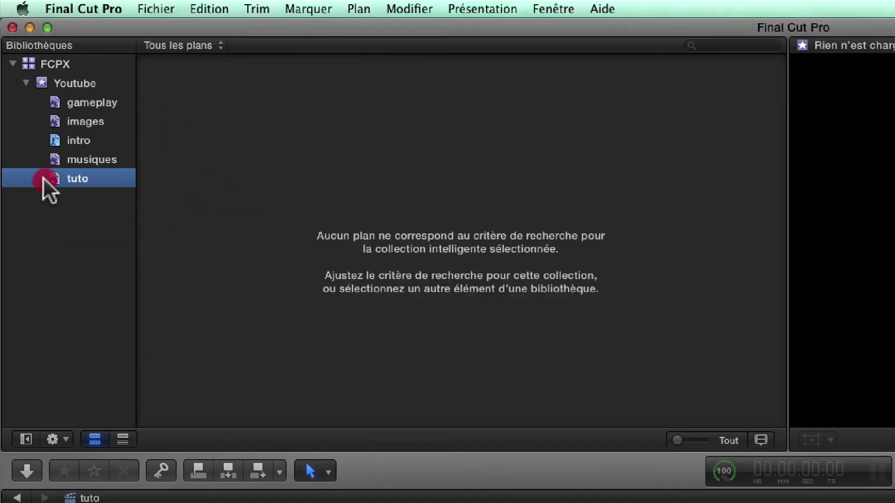
click(235, 191)
click(236, 193)
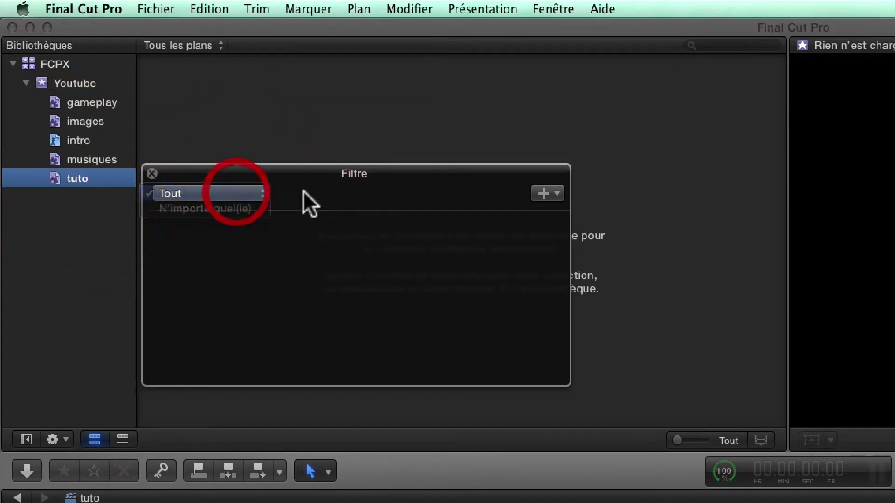
click(543, 194)
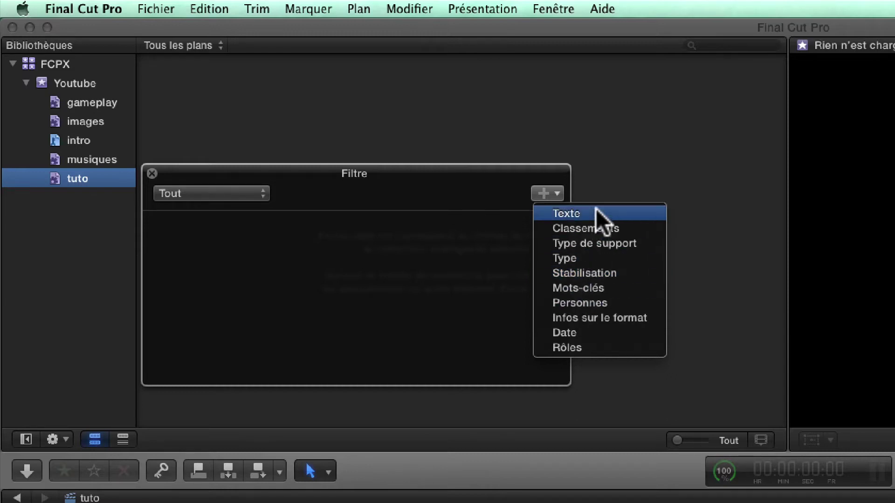
click(591, 238)
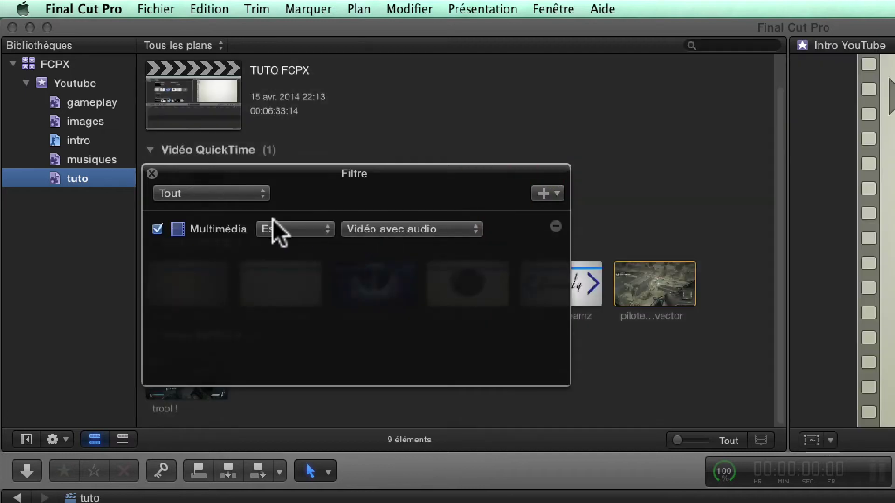
click(396, 231)
click(397, 253)
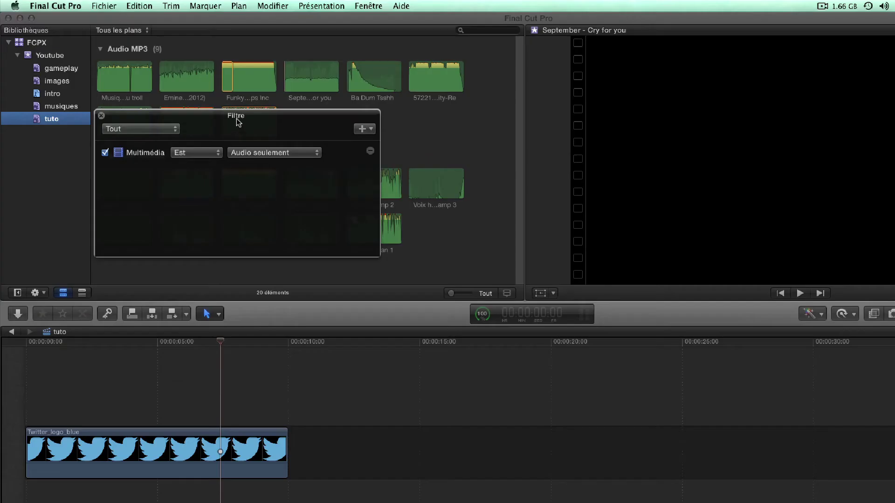
Move the filter window clear of the browser and try Vidéo uniquement before setting the media criterion to Vidéo avec audio
drag(238, 122, 488, 327)
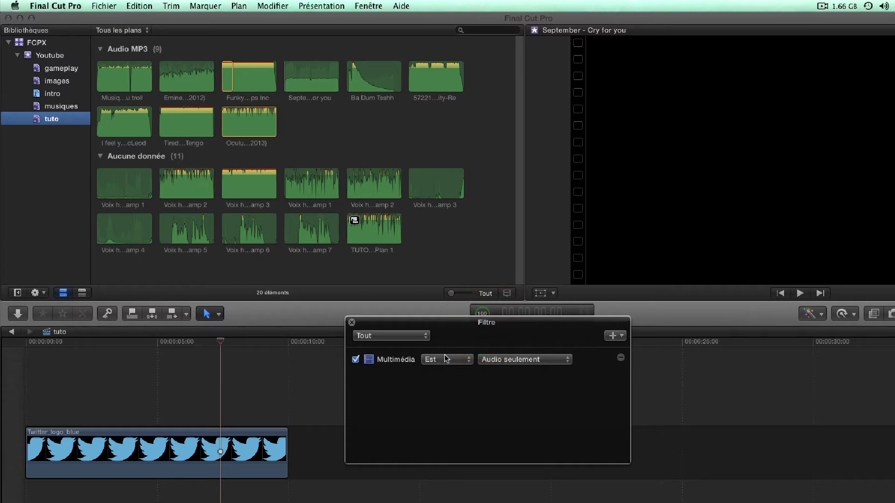
click(525, 363)
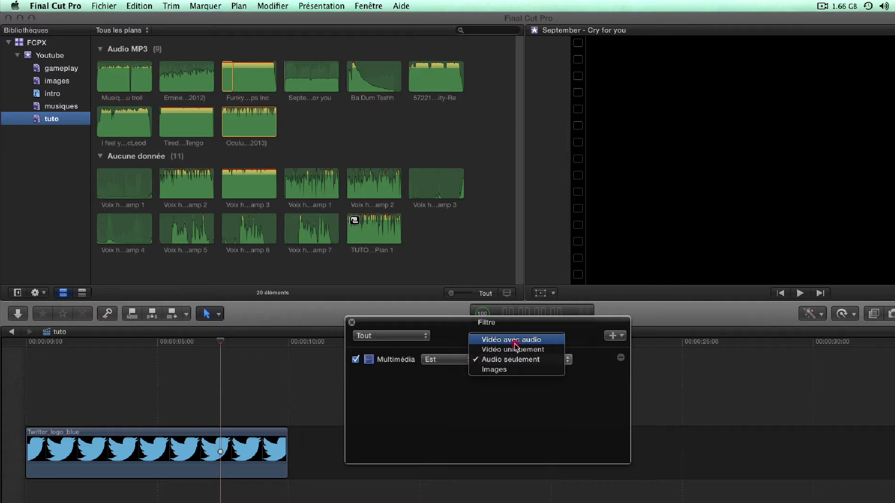
click(515, 340)
click(517, 359)
click(517, 370)
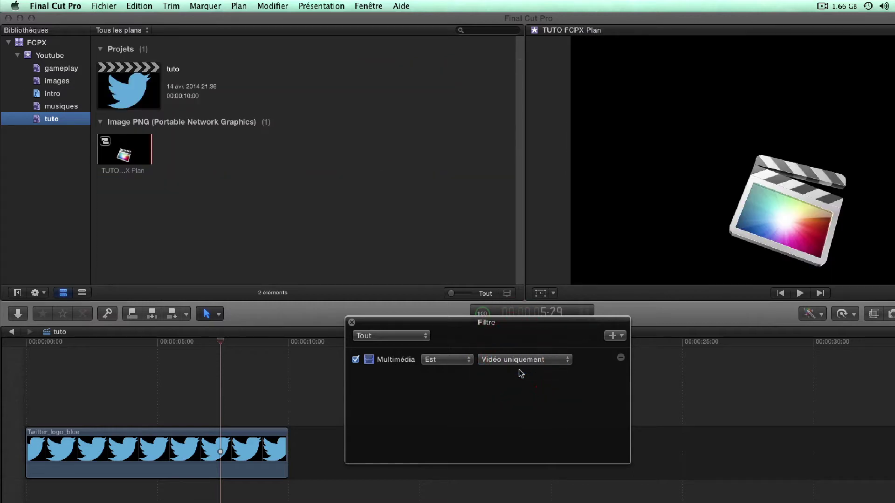
click(521, 359)
click(519, 348)
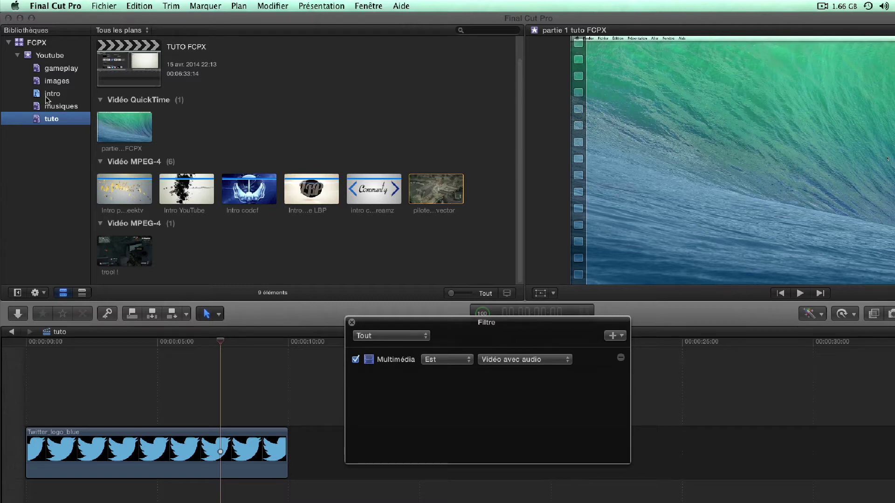
click(353, 324)
click(352, 323)
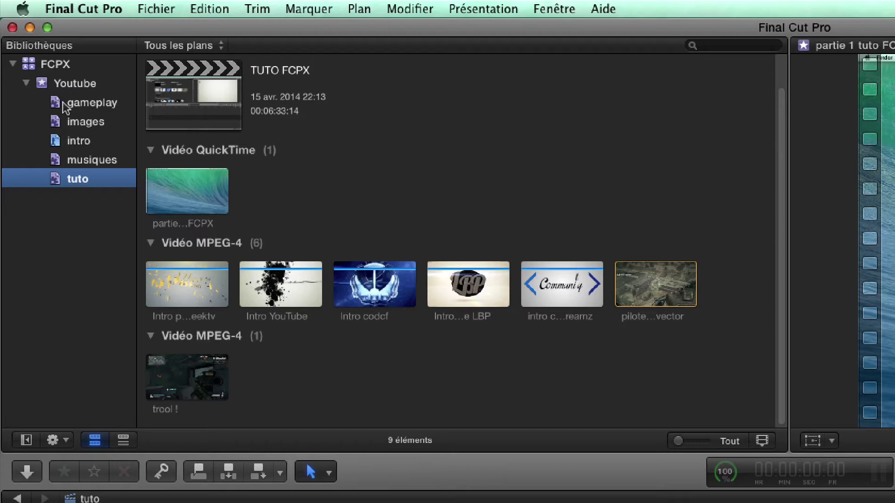
Show the whole Youtube event and browse its videos, images and audio files
click(65, 103)
click(72, 84)
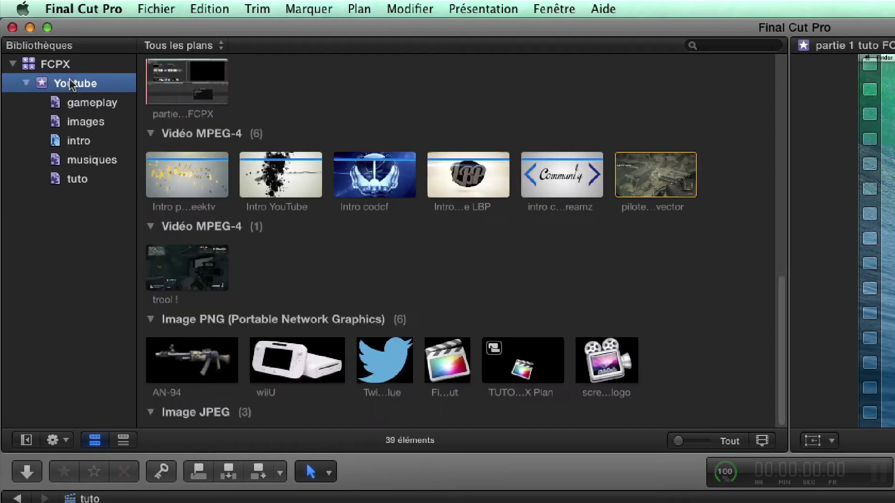
scroll(247, 300, down, 6)
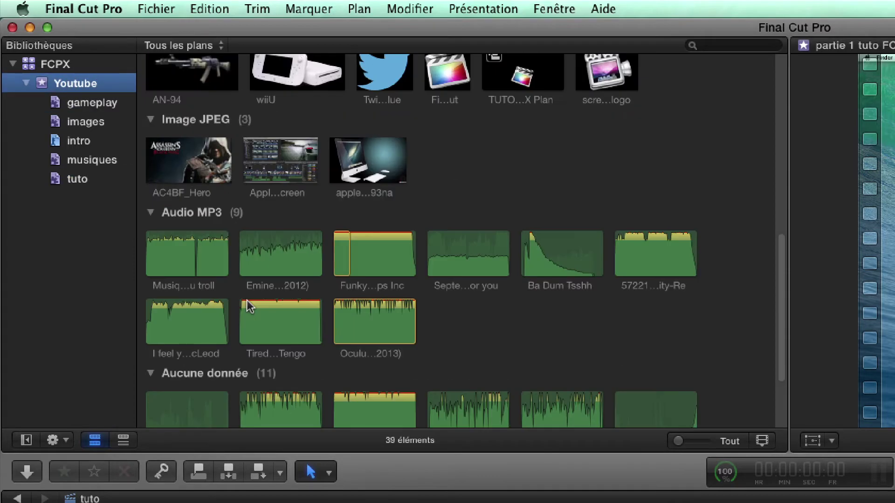
scroll(247, 300, up, 4)
scroll(243, 252, up, 2)
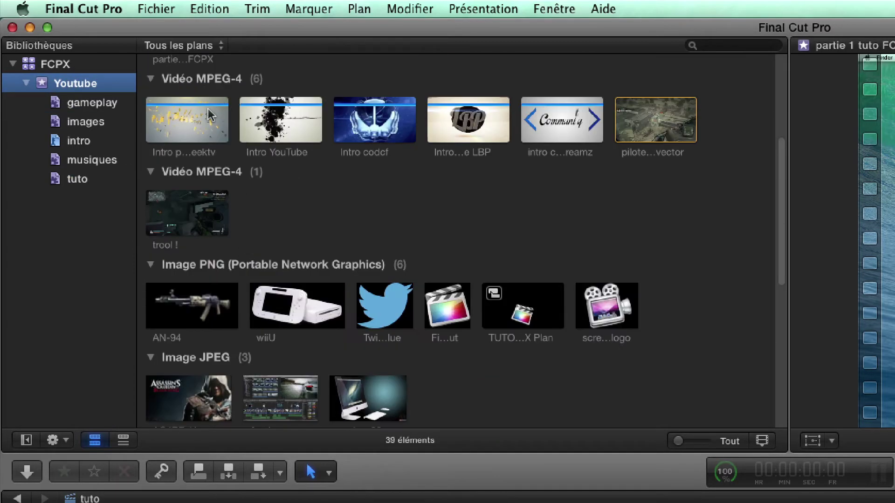
View the keywords assigned to the Intro playgeektv clip, and look at the intro keyword collection
click(208, 111)
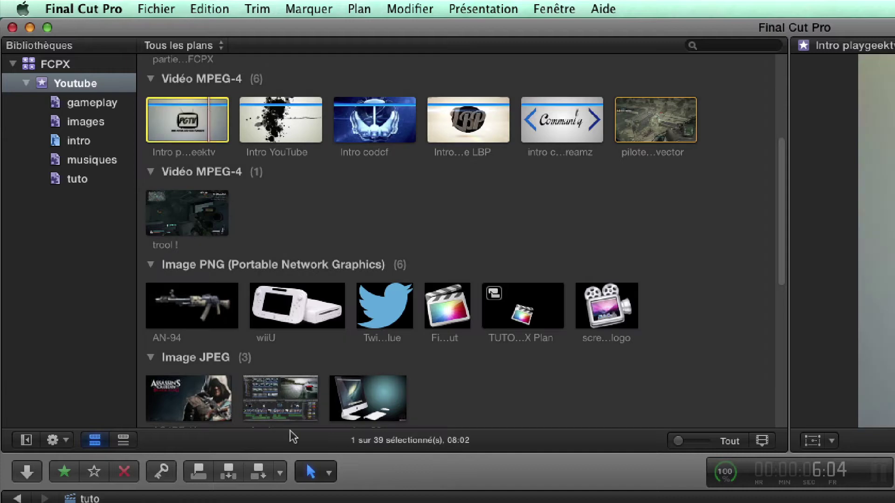
click(161, 472)
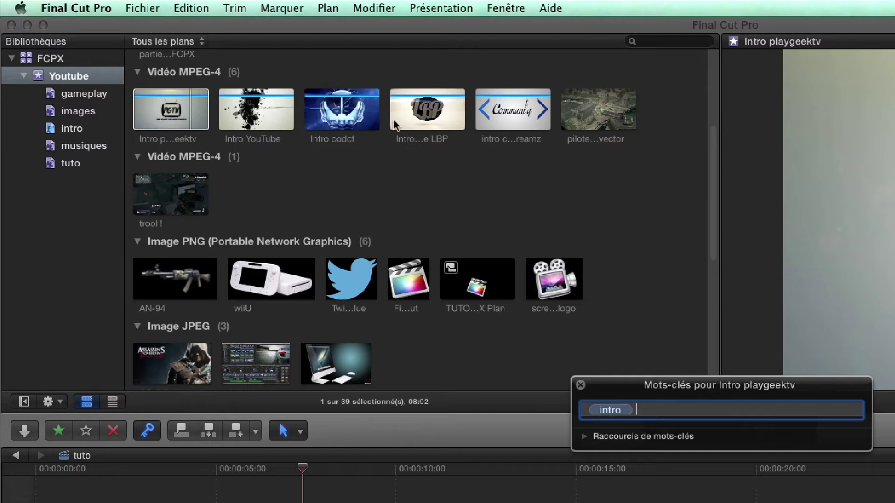
click(580, 385)
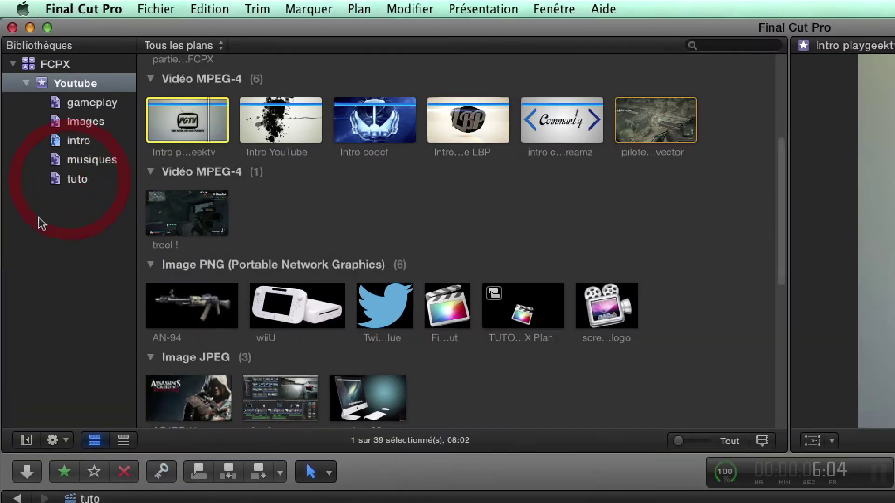
click(70, 133)
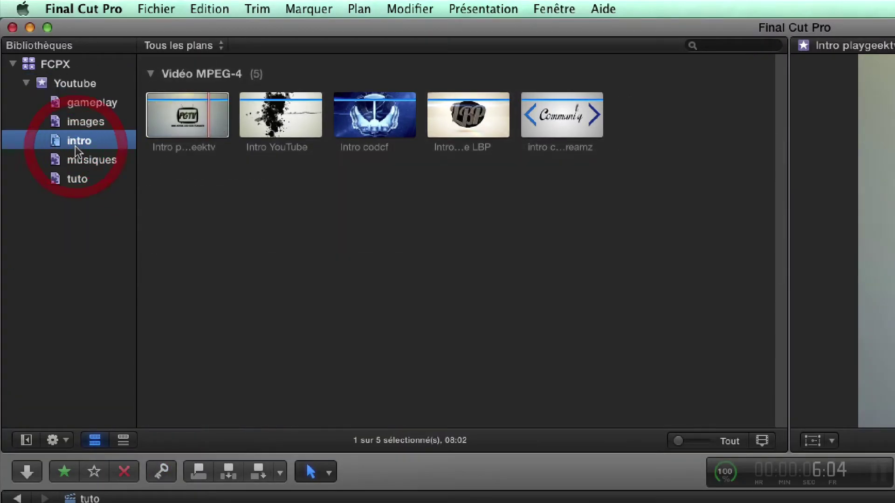
right_click(80, 268)
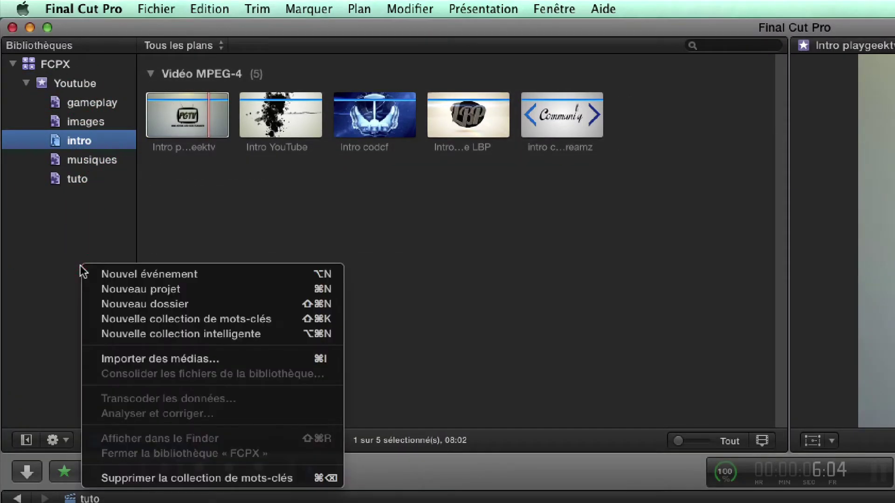
click(159, 334)
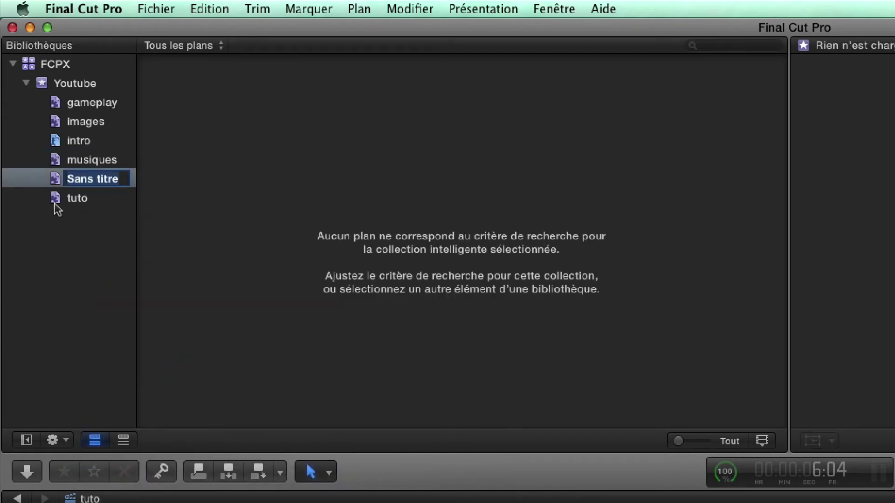
key(BackSpace)
right_click(53, 180)
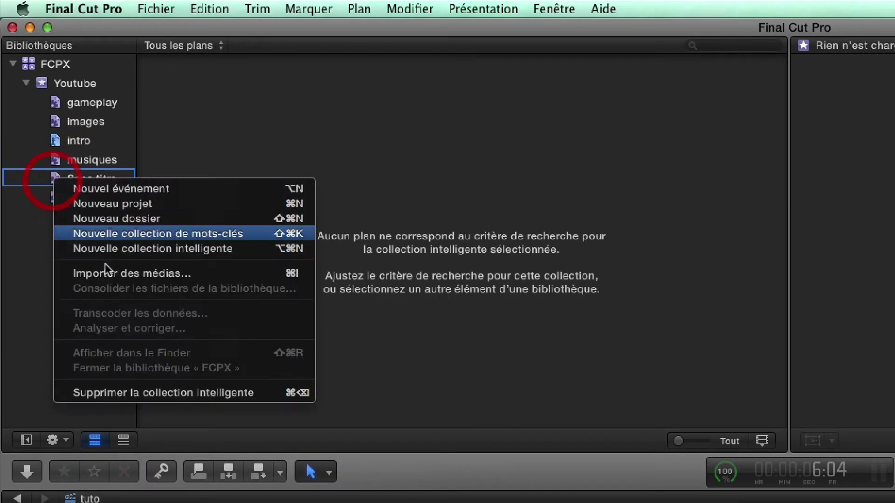
click(127, 392)
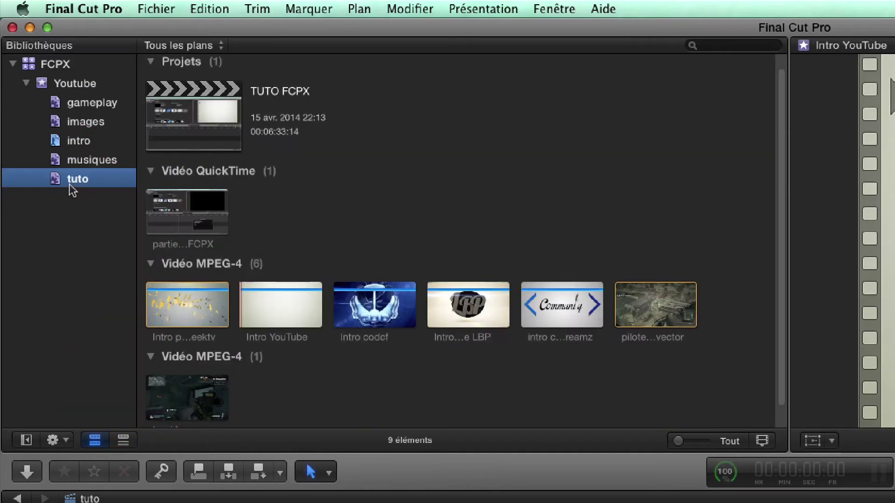
Replace the media type criterion in the tuto collection's filter with a Mots-clés criterion
double_click(69, 179)
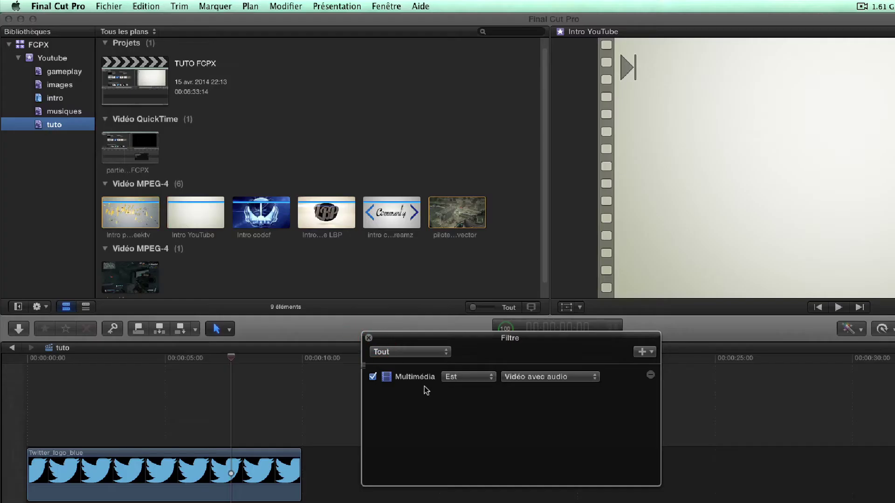
click(651, 375)
click(646, 353)
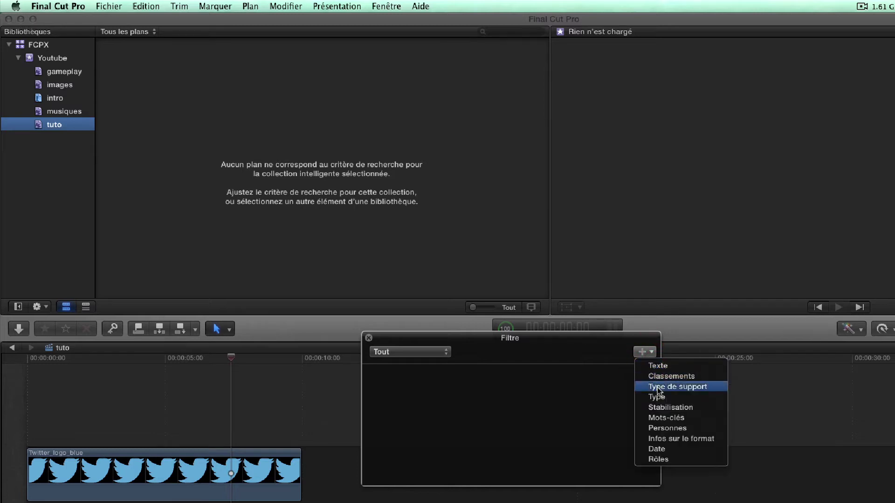
click(664, 419)
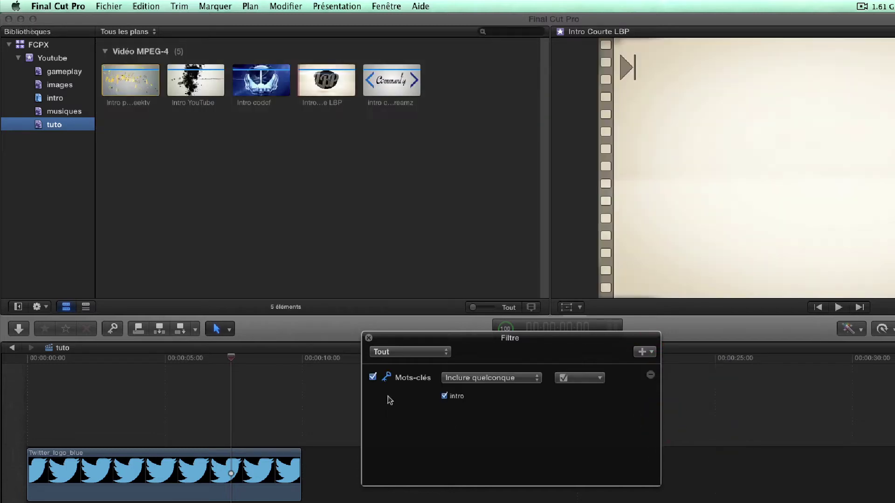
Set the keyword criterion to Tout inclure, and toggle the intro keyword off and back on
click(503, 380)
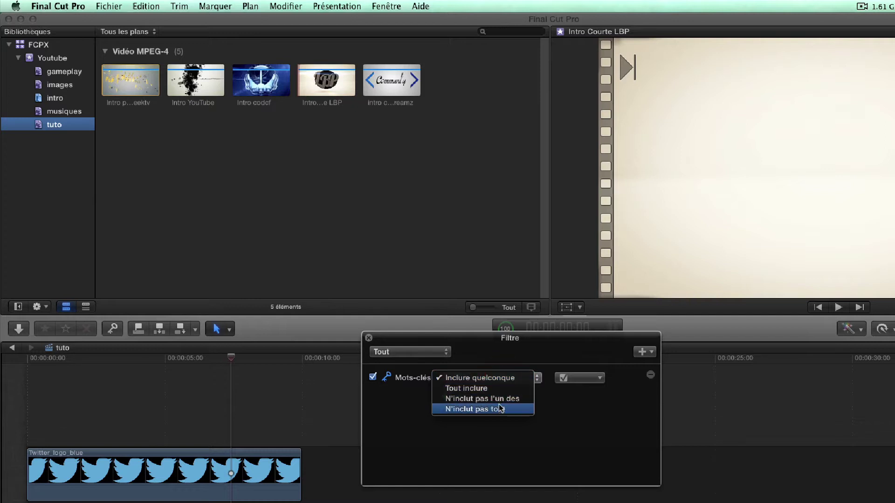
click(497, 389)
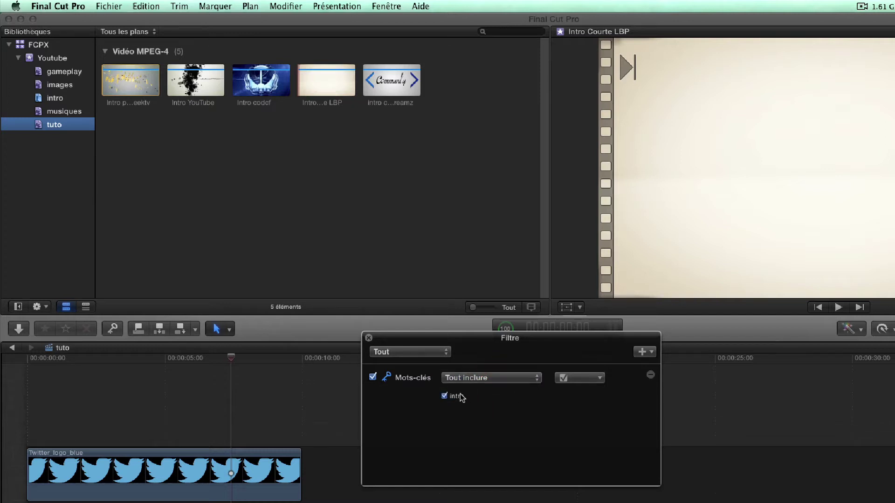
click(443, 397)
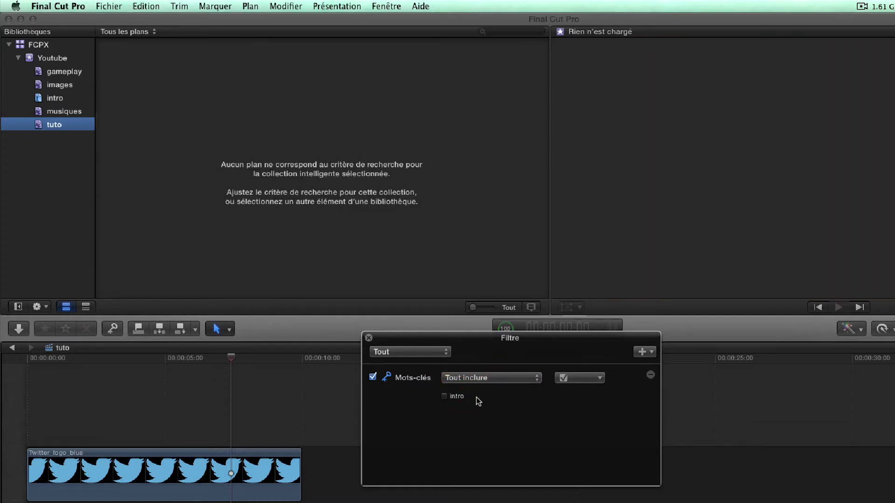
click(444, 397)
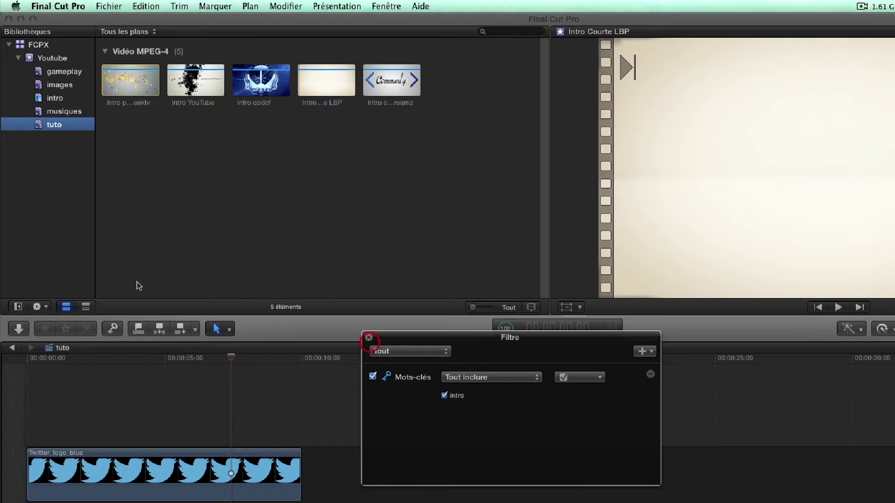
Close the tuto collection's filter, and browse the musiques, intro, images and gameplay collections
click(369, 337)
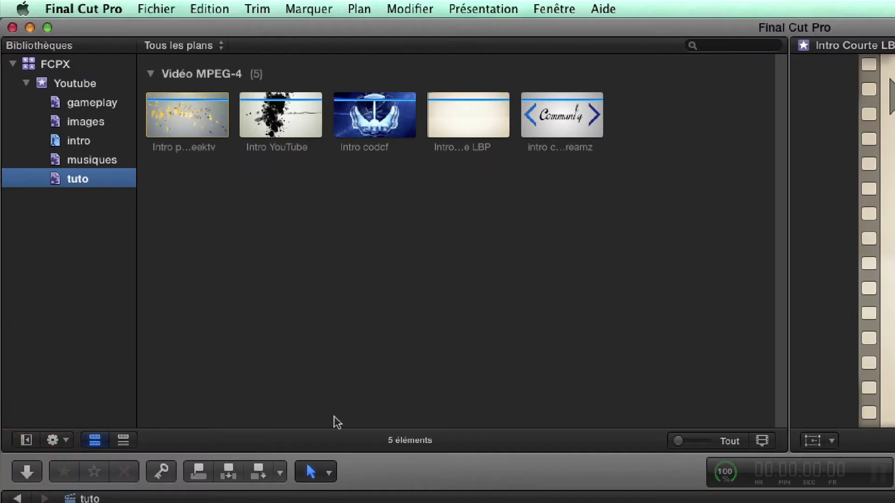
click(88, 160)
click(77, 141)
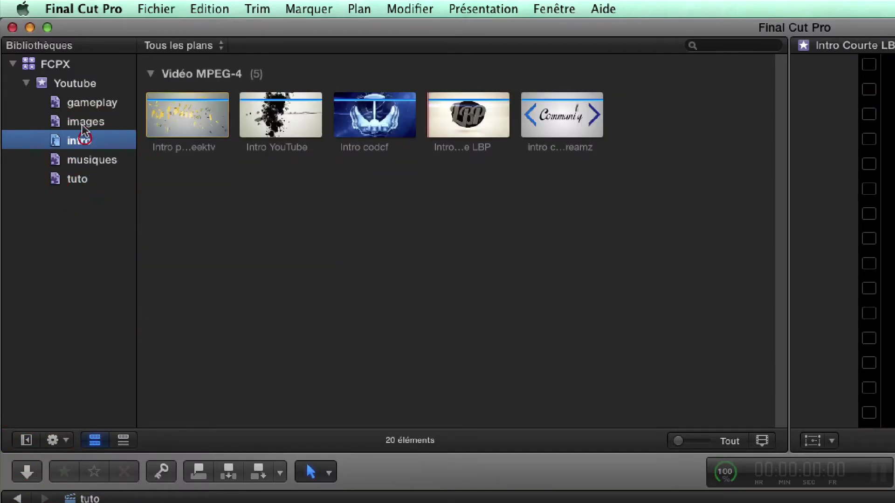
click(83, 121)
click(82, 106)
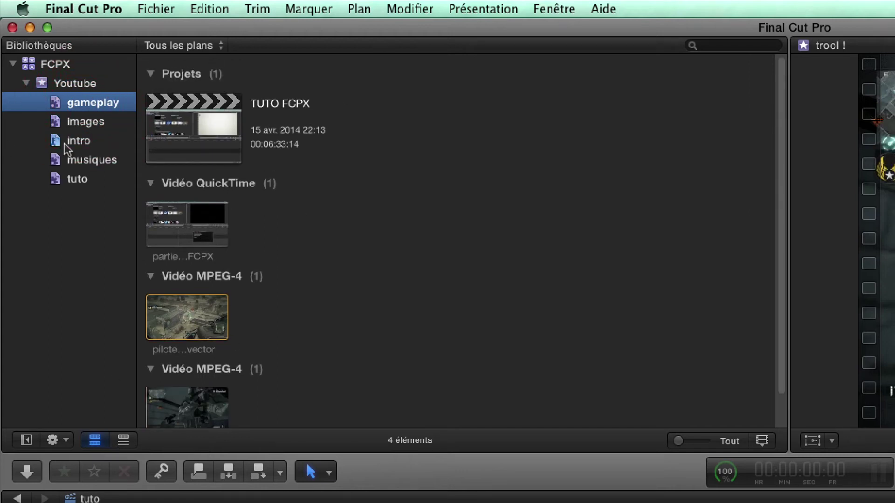
Collapse the Youtube event and the FCPX library, and show all of the library's content
click(26, 83)
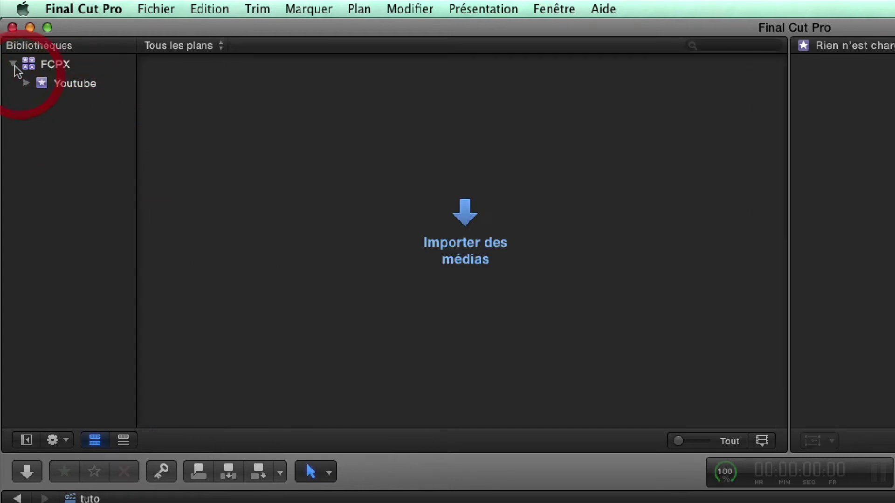
click(13, 64)
click(44, 66)
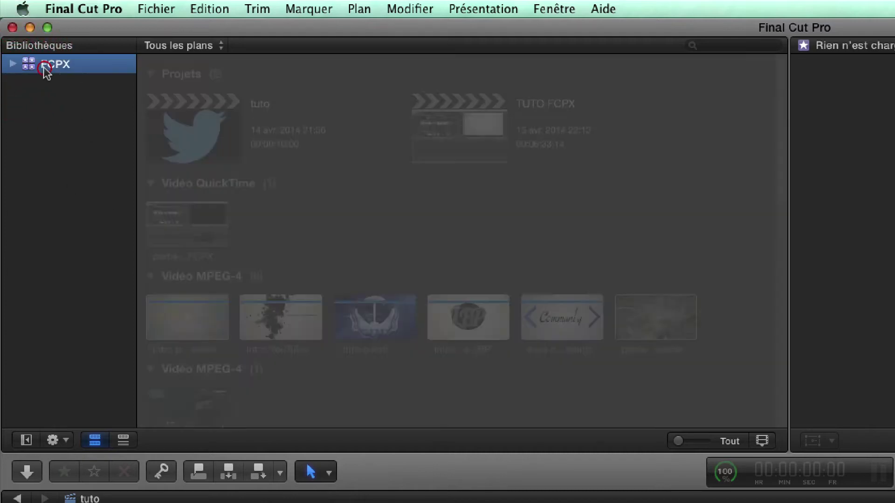
right_click(70, 186)
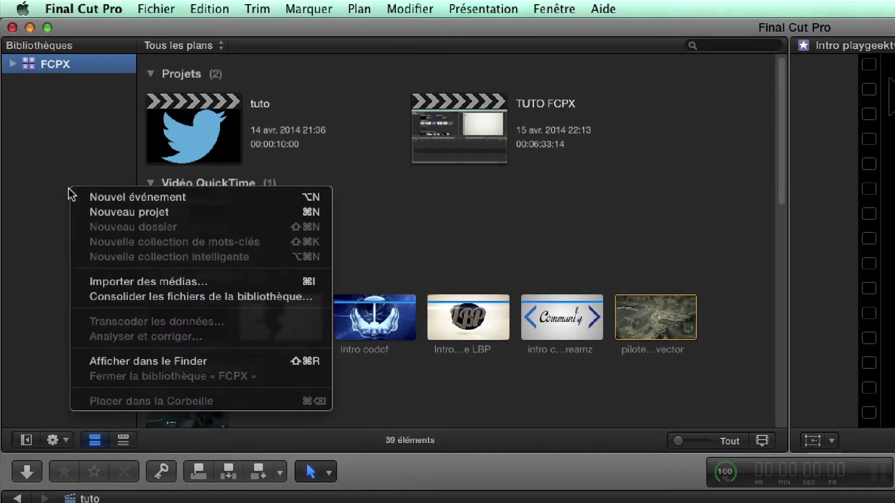
click(64, 132)
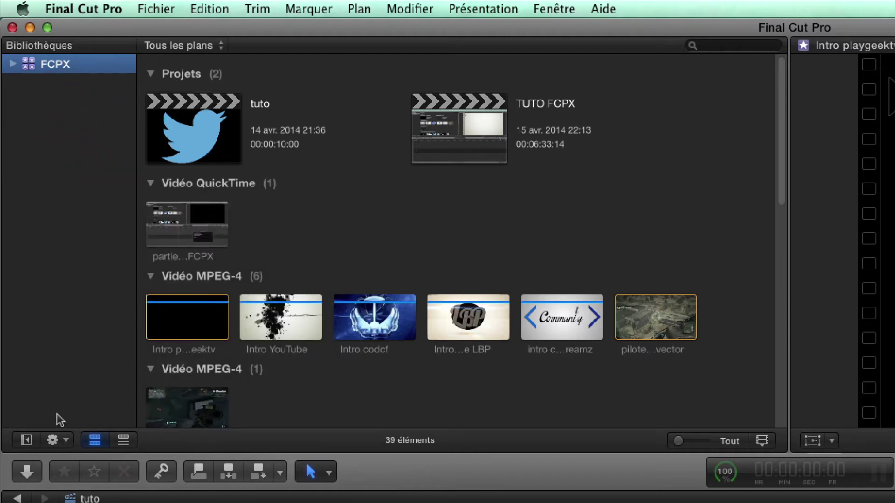
Compare the list and filmstrip views of the clips, and look through the library in filmstrip view
click(124, 440)
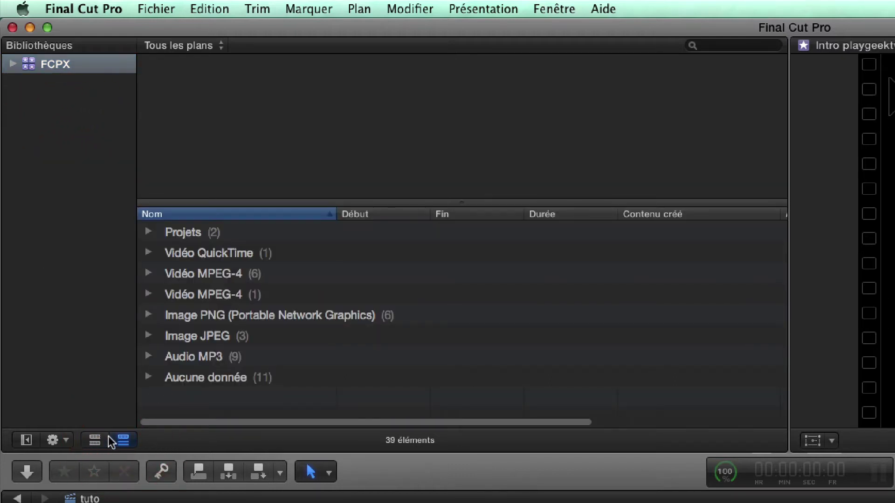
click(95, 440)
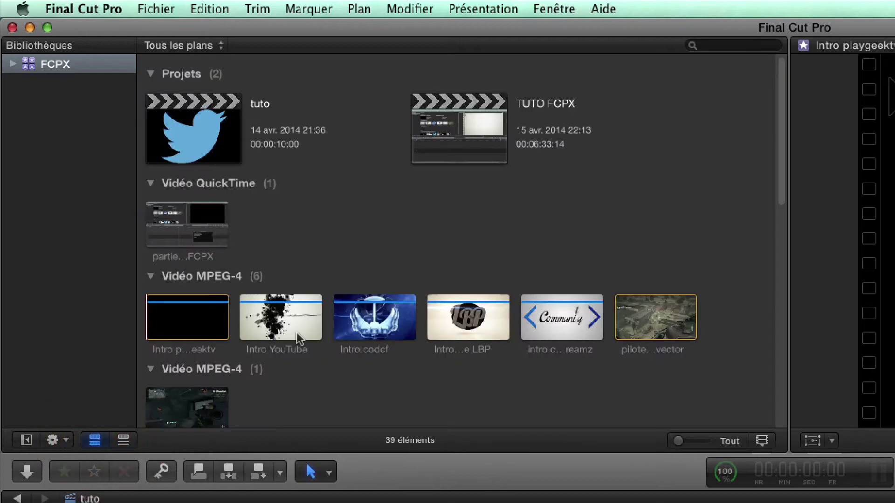
scroll(424, 219, down, 10)
scroll(384, 236, up, 10)
Show the clips as a list, expand the Image PNG group, and preview Final-Cut and AN-94
click(123, 440)
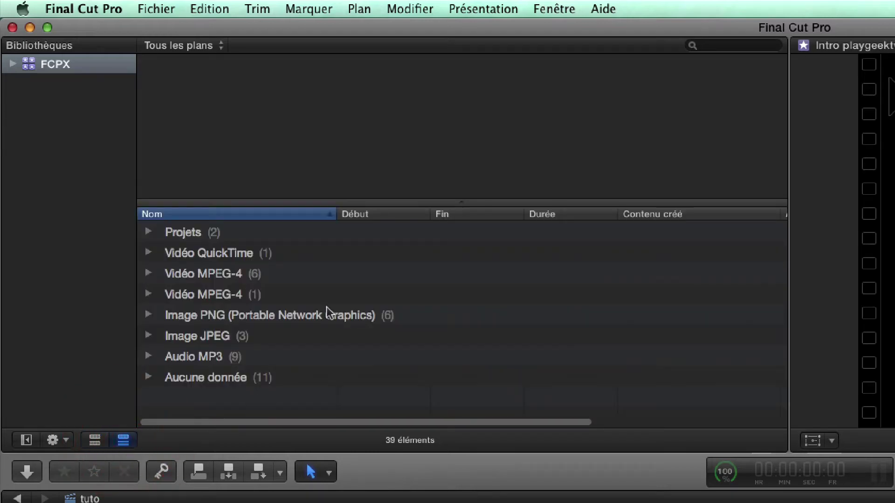
click(196, 312)
click(149, 315)
click(246, 354)
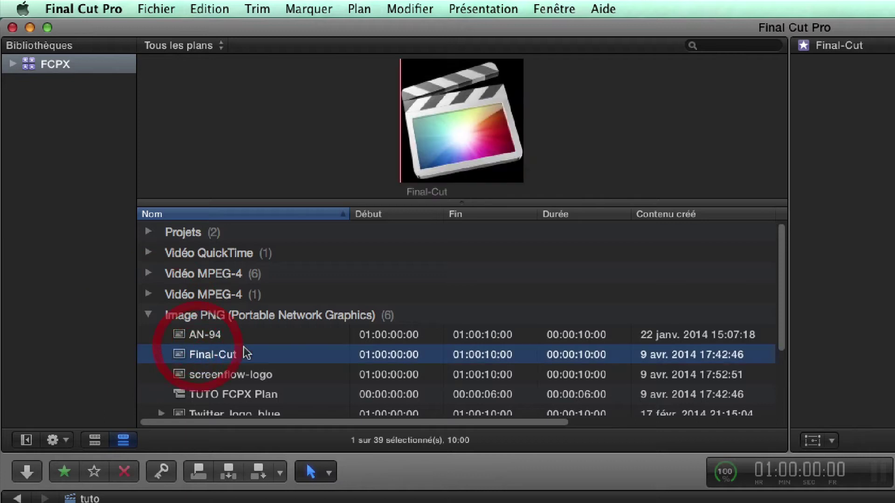
click(255, 335)
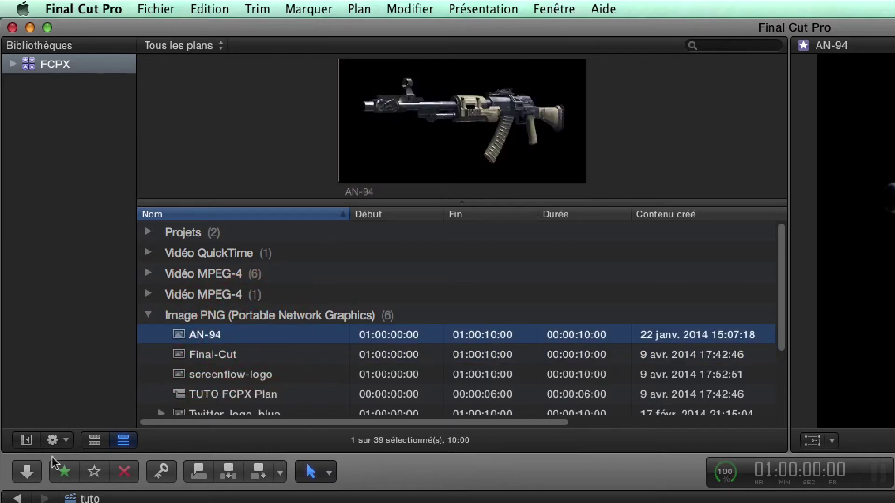
Look at the options for grouping and sorting the clips
click(56, 440)
mouse_move(78, 463)
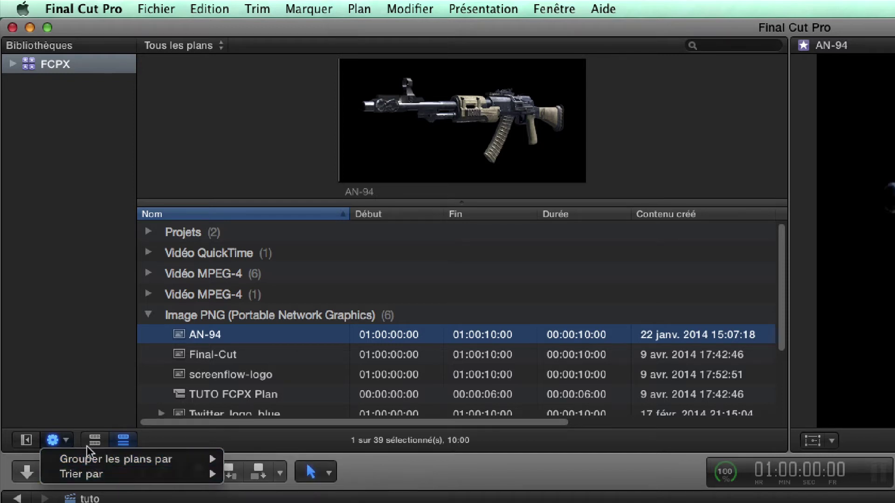
click(53, 440)
click(54, 441)
Hide the library list and show it again
click(28, 442)
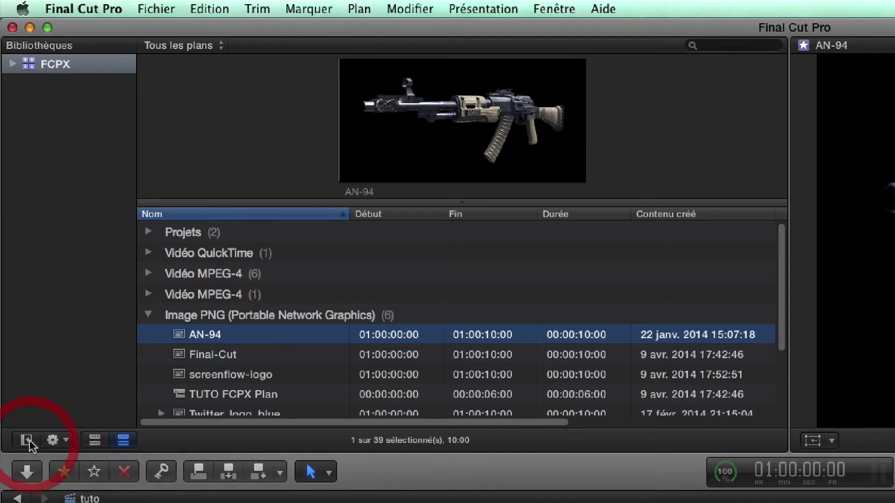
click(27, 440)
click(27, 440)
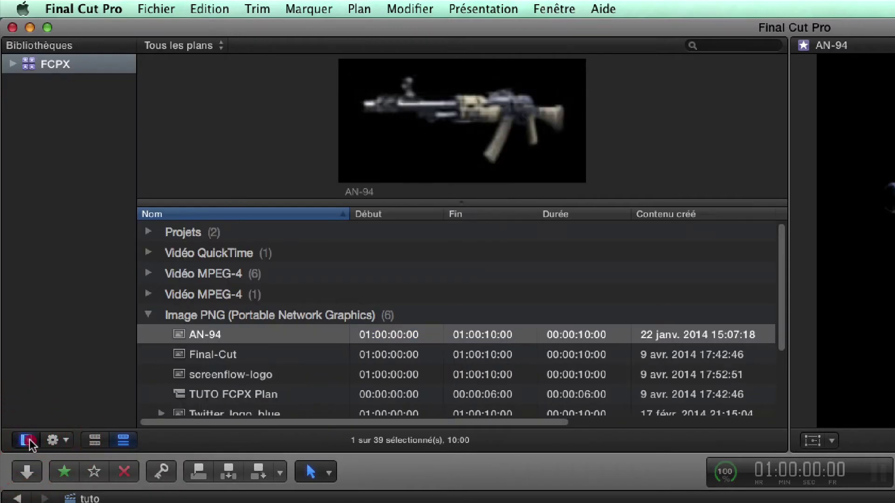
click(27, 440)
click(27, 440)
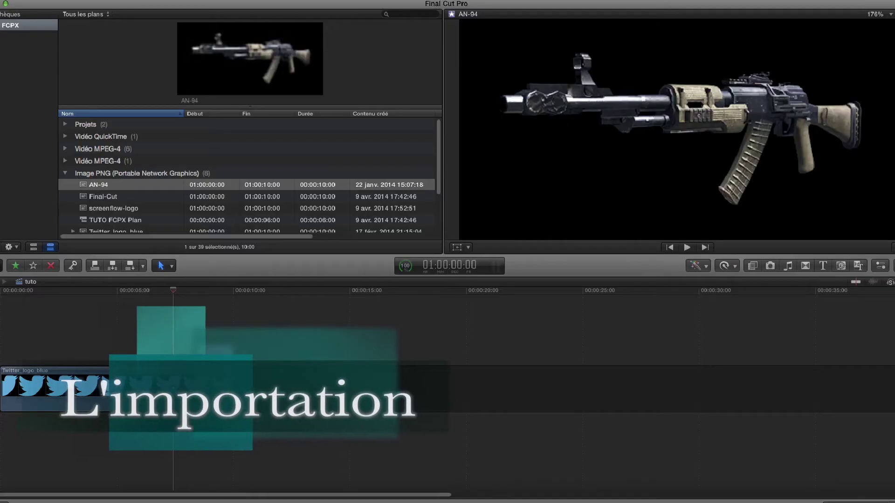
Open the media import window and look through the folders on the HD drive
click(1, 266)
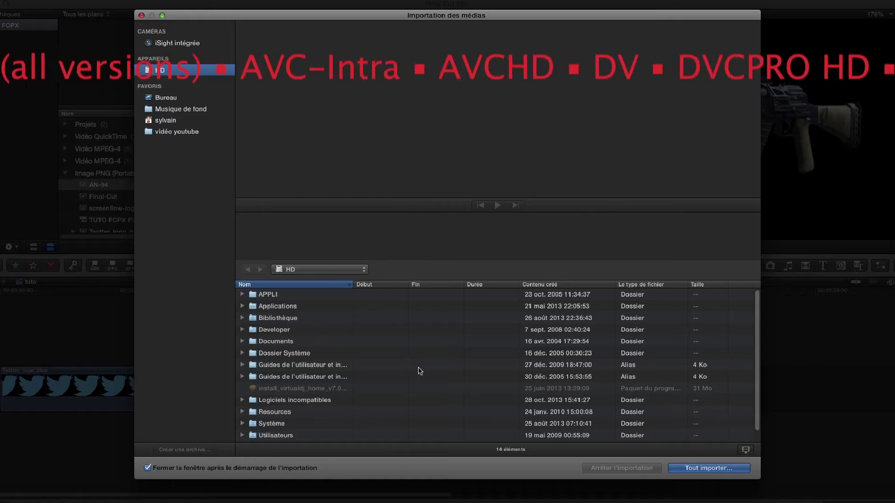
scroll(421, 371, down, 1)
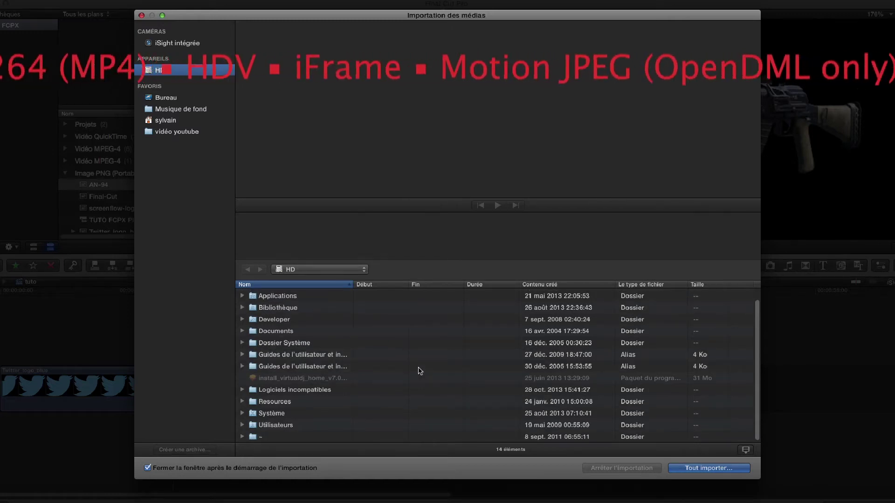
scroll(420, 371, up, 1)
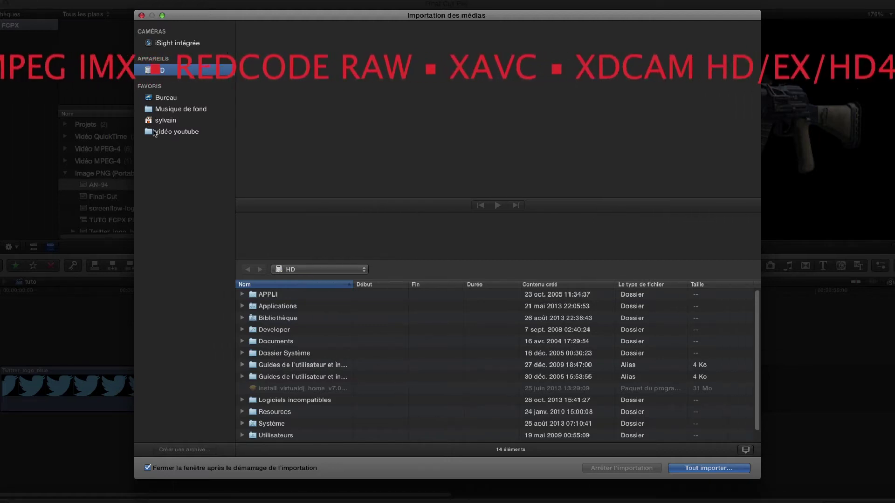
View the video files in the Ghosts folder of the favourite vidéo youtube, and return to the parent folder
click(153, 133)
click(273, 332)
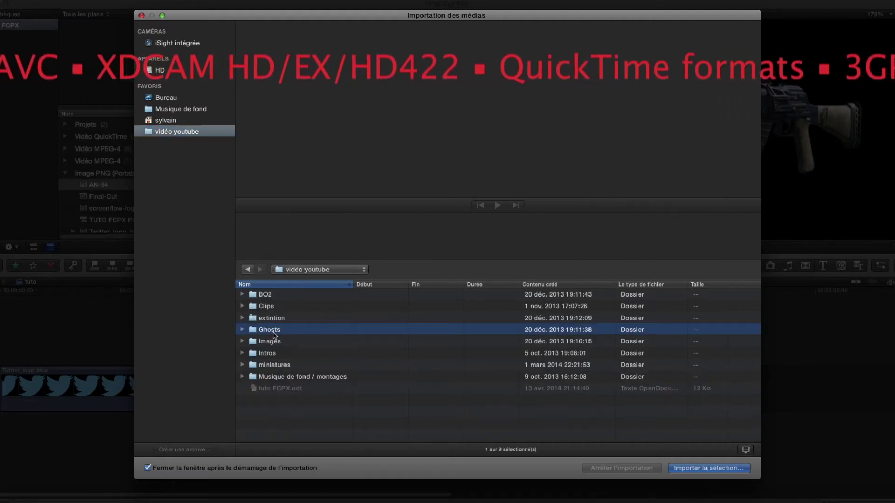
double_click(274, 332)
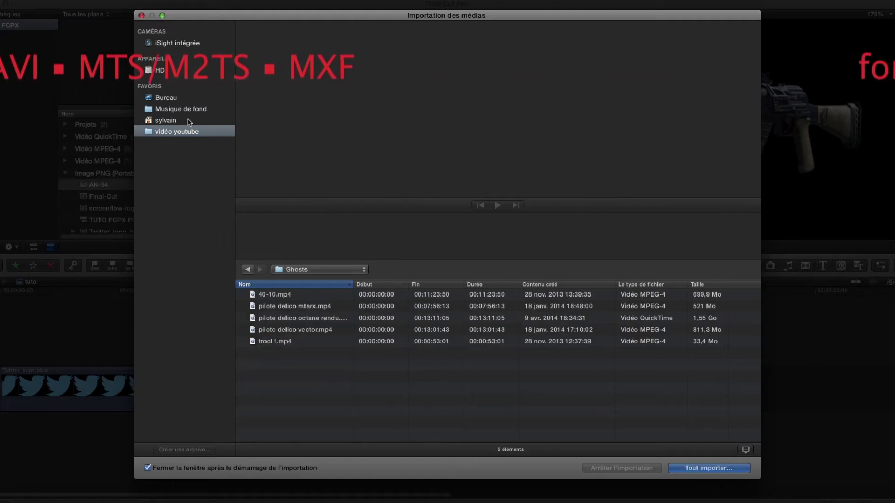
click(248, 270)
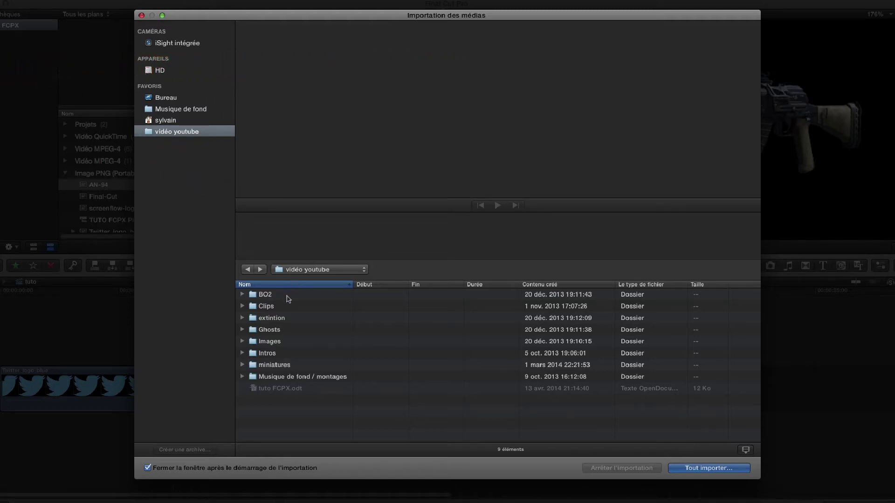
Check the folder path of vidéo youtube, and view the audio files in the favourite Musique de fond
click(288, 299)
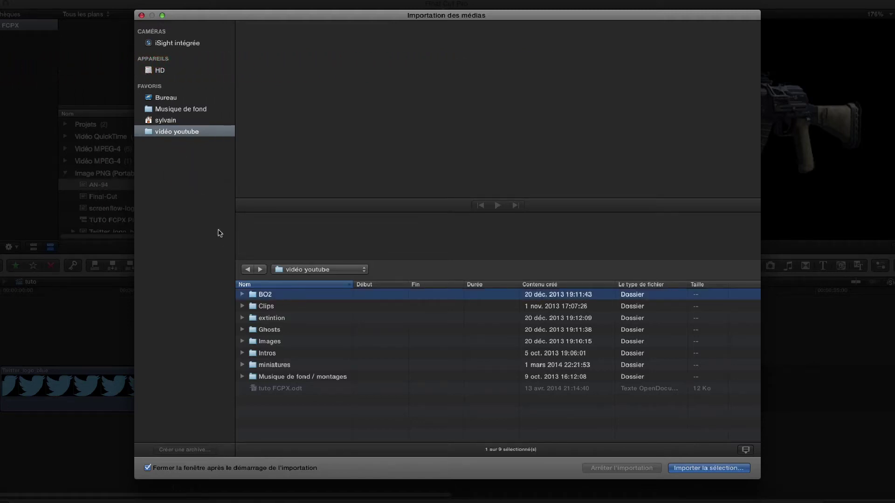
click(289, 270)
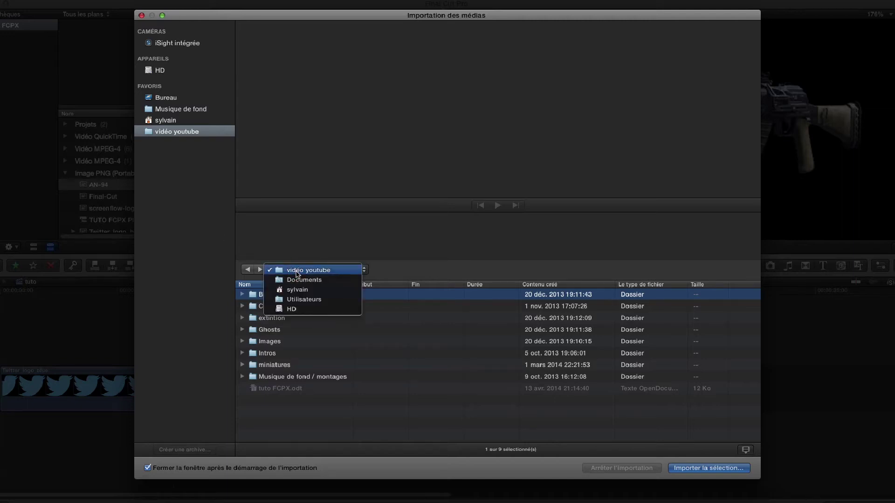
click(296, 273)
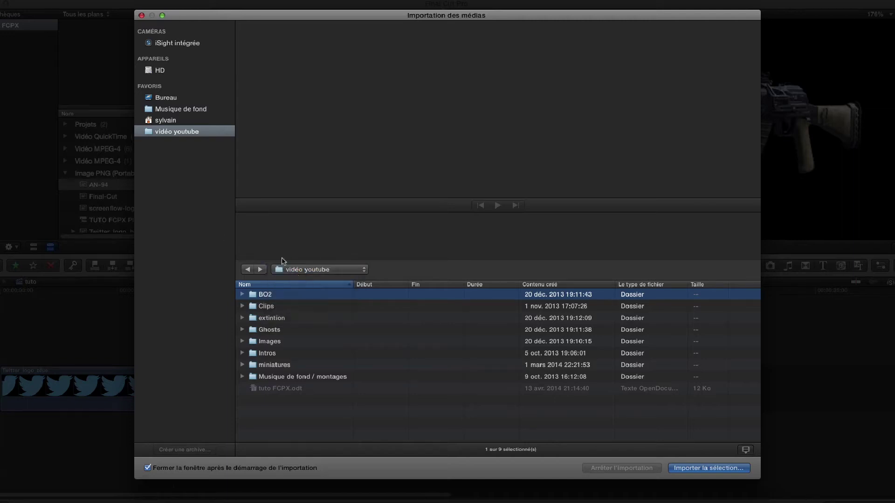
click(170, 110)
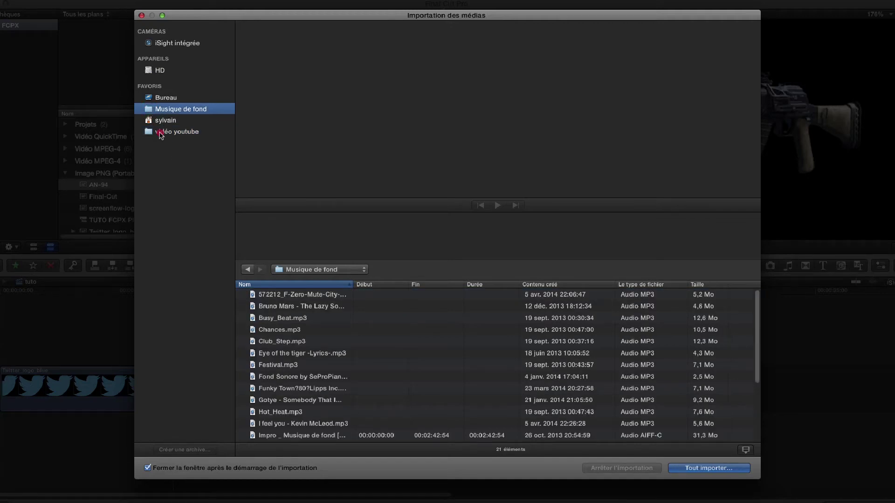
Look through the files in the Images folder of vidéo youtube, and return to the parent folder
click(161, 134)
double_click(295, 342)
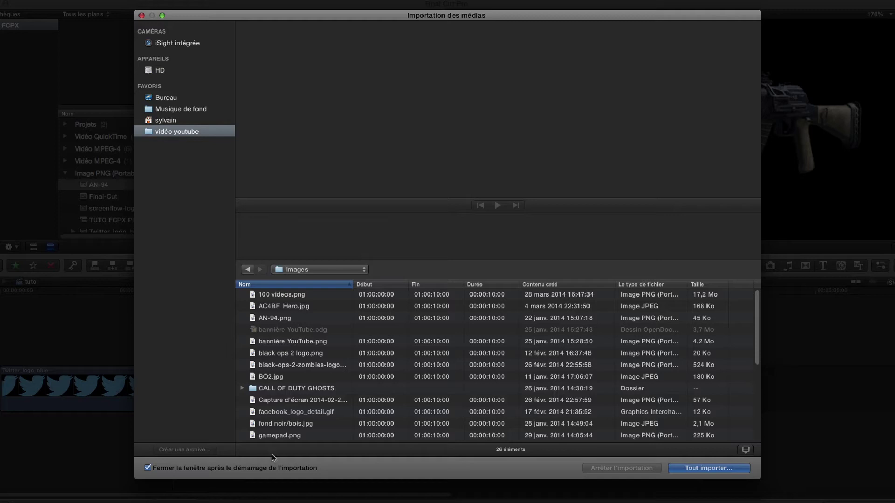
scroll(458, 427, down, 1)
scroll(458, 427, up, 5)
scroll(351, 355, down, 3)
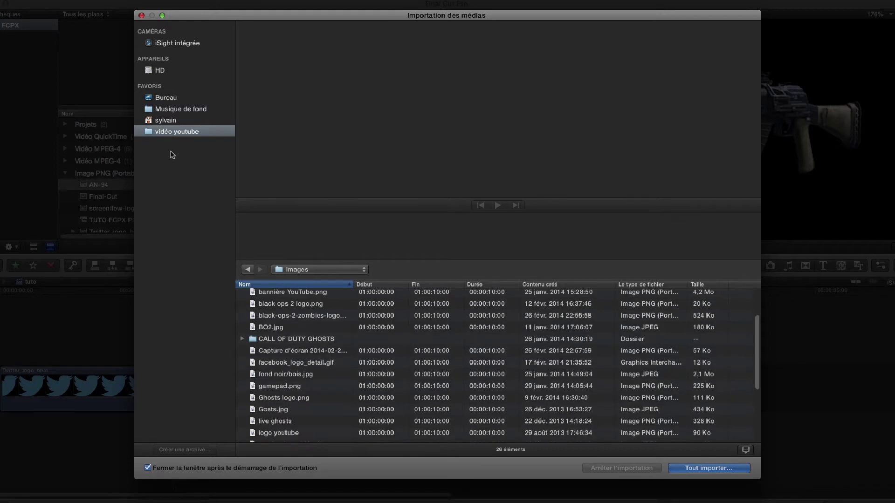
click(172, 132)
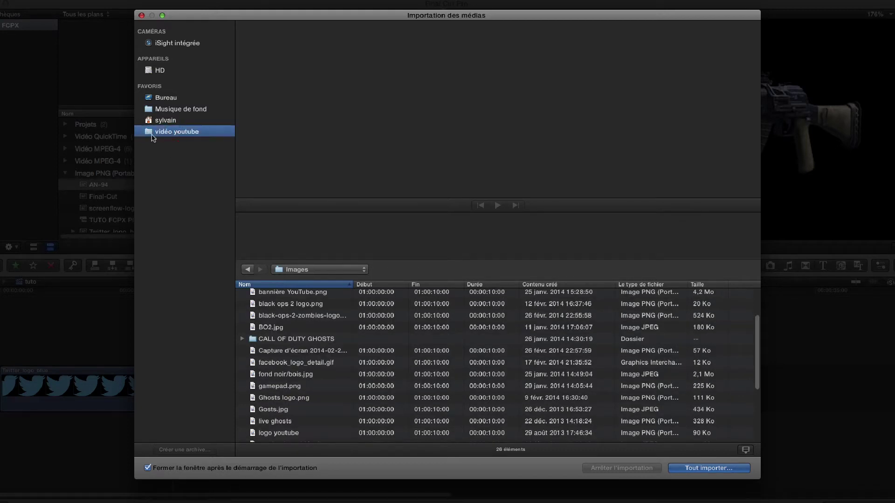
scroll(274, 306, up, 2)
click(254, 273)
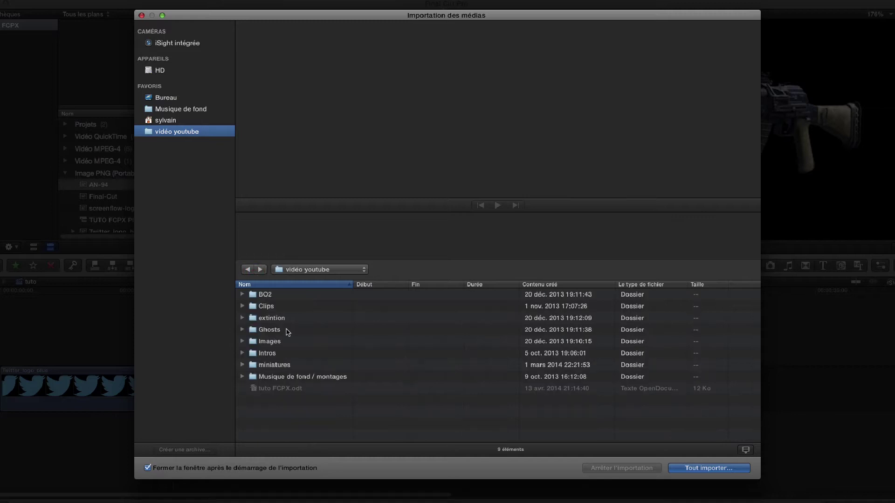
Select trool !.mp4 in the Ghosts folder and open the import options for it
double_click(270, 330)
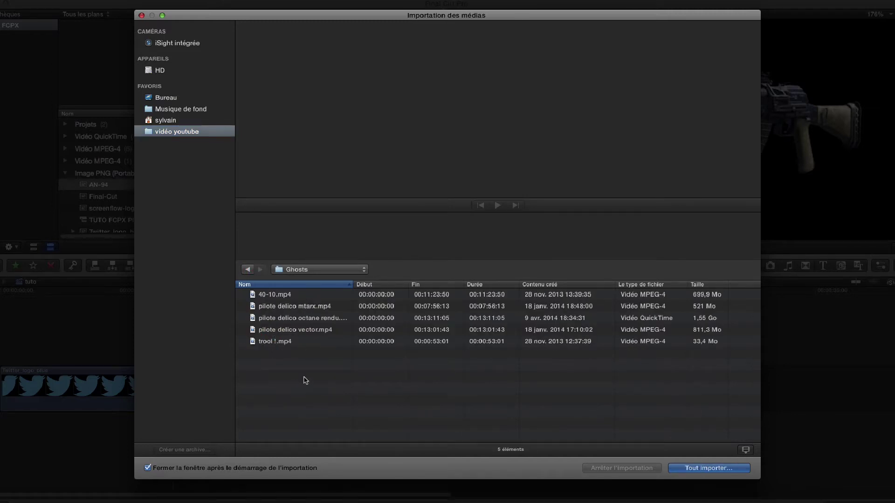
click(279, 331)
click(283, 343)
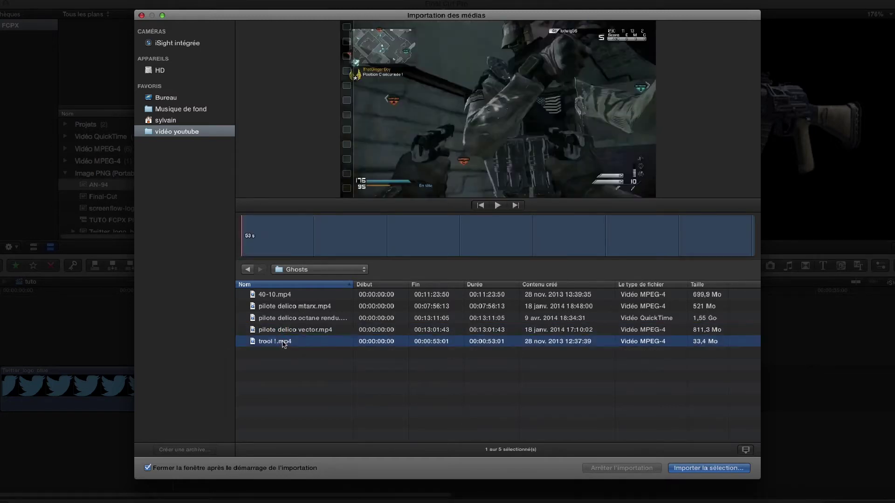
click(718, 472)
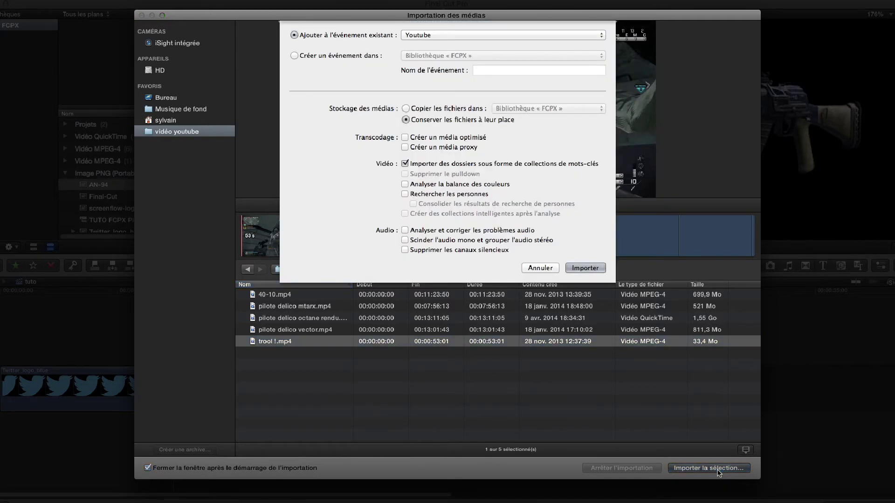
Check the existing event choices, try creating a new event in Bibliothèque « FCPX », and return to adding to the existing event Youtube
click(517, 36)
click(515, 35)
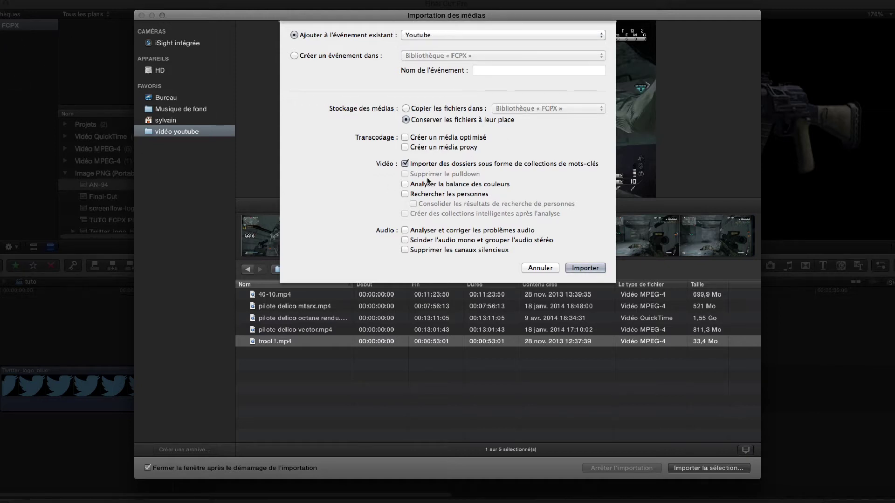
click(335, 57)
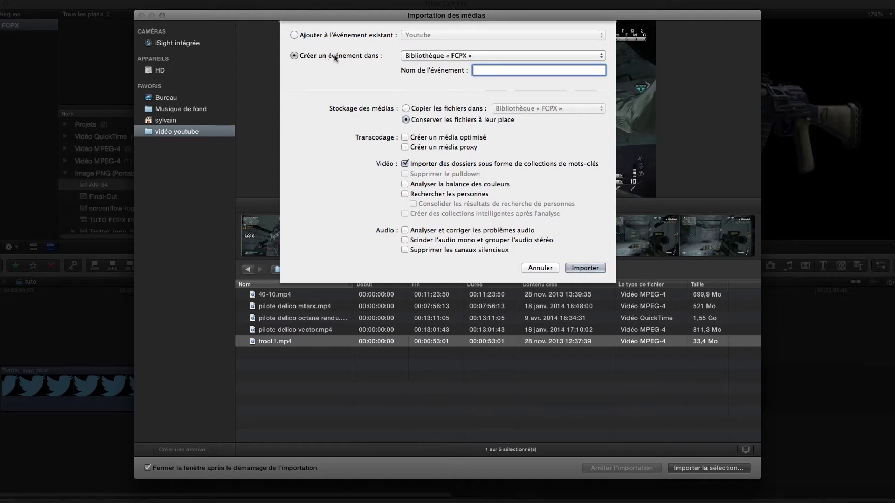
click(367, 37)
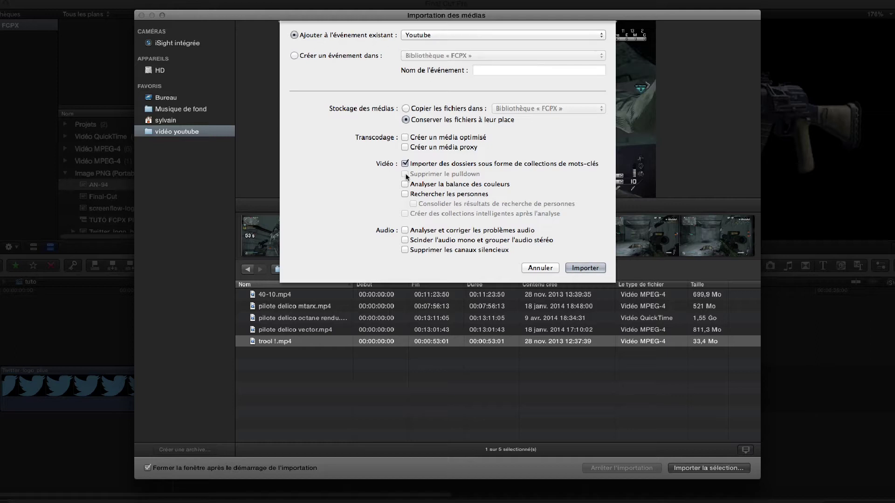
Try storing the media by copying the files into Bibliothèque « FCPX », and check the other available copy destinations
click(412, 110)
click(413, 121)
click(409, 108)
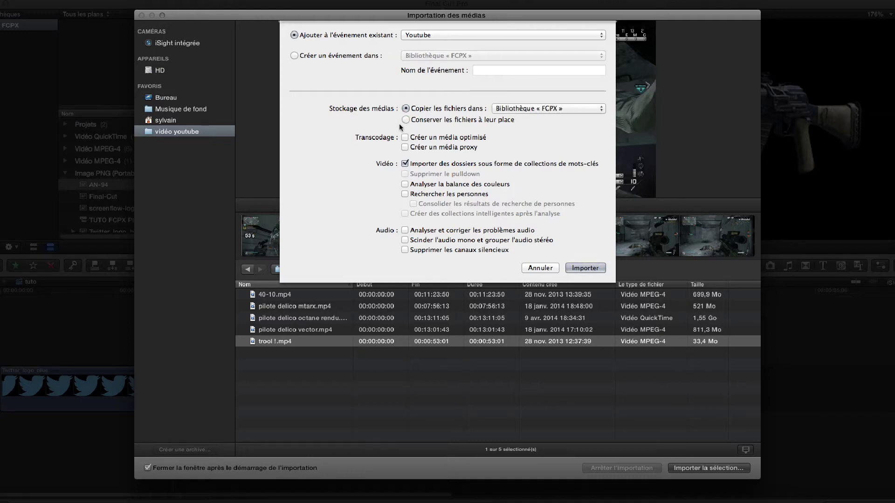
click(534, 110)
click(534, 110)
click(534, 108)
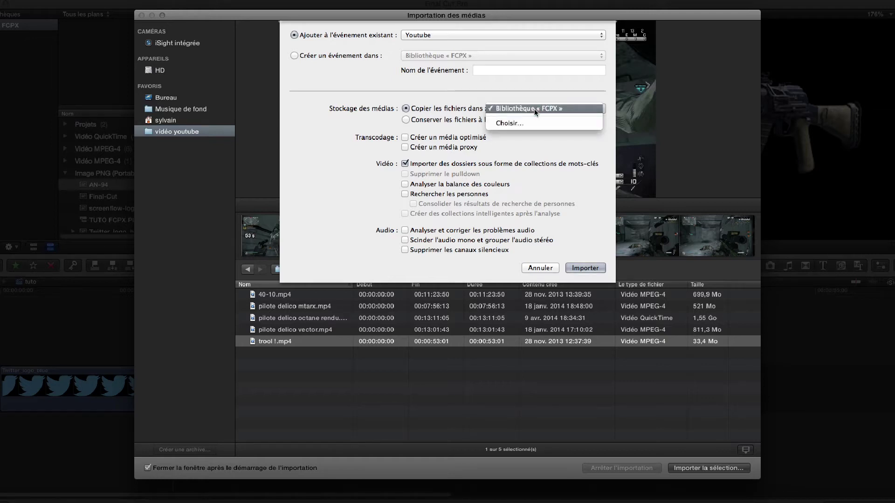
click(535, 108)
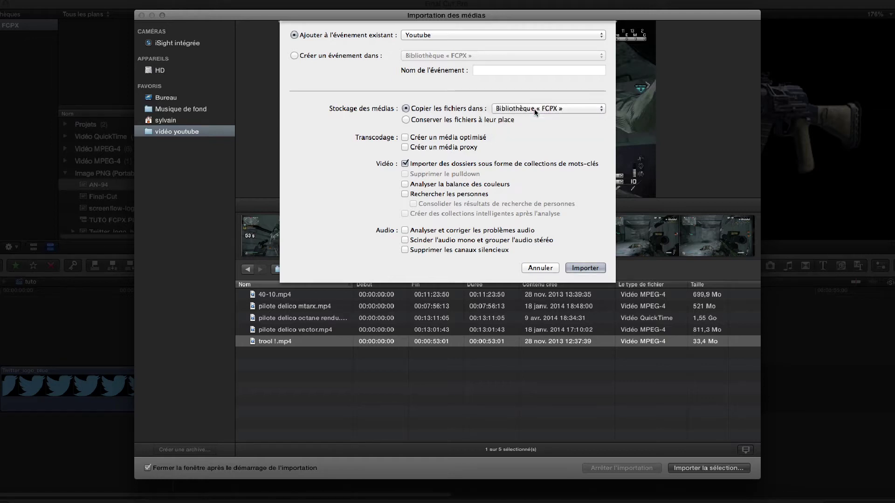
Set the media storage to keep the files in their place, and import the selected clip into the event Youtube
click(437, 119)
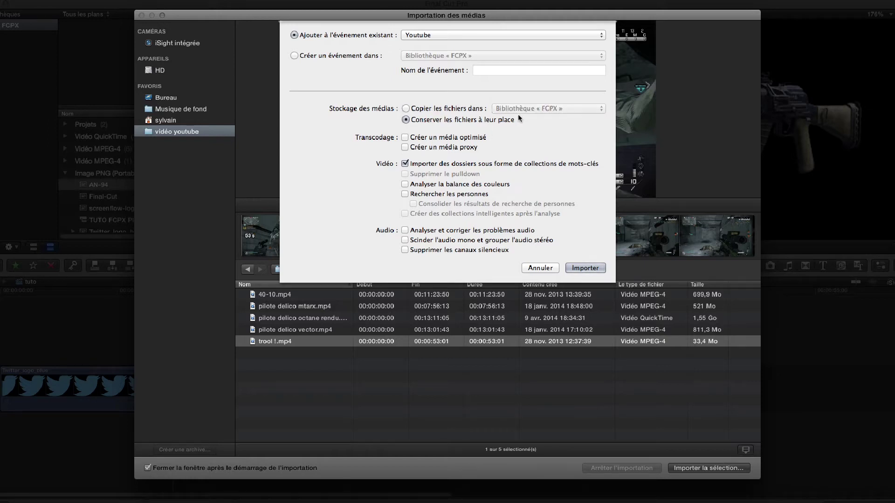
click(384, 116)
click(578, 269)
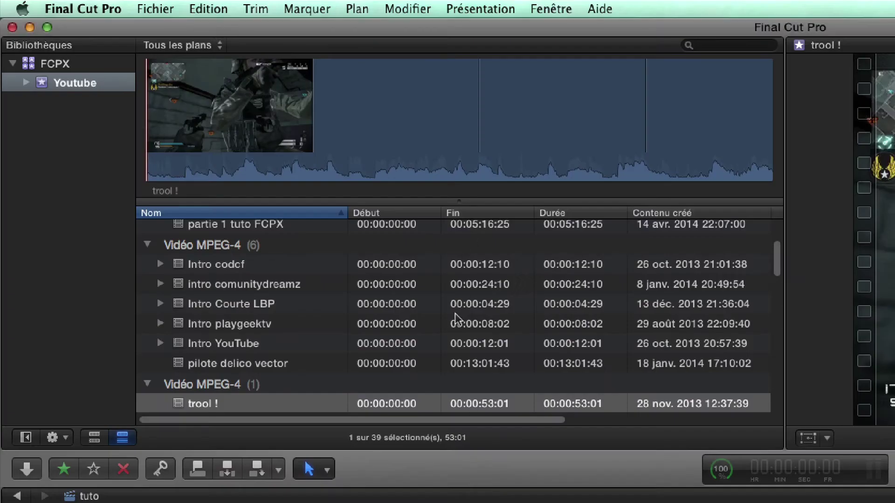
Show the Youtube event's clips as filmstrip thumbnails instead of a list, and look through them
scroll(456, 313, up, 4)
click(93, 444)
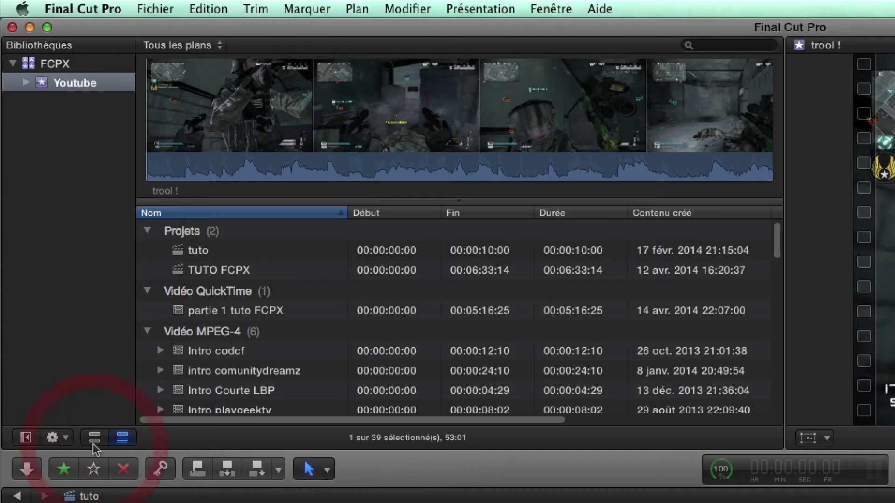
scroll(270, 370, down, 2)
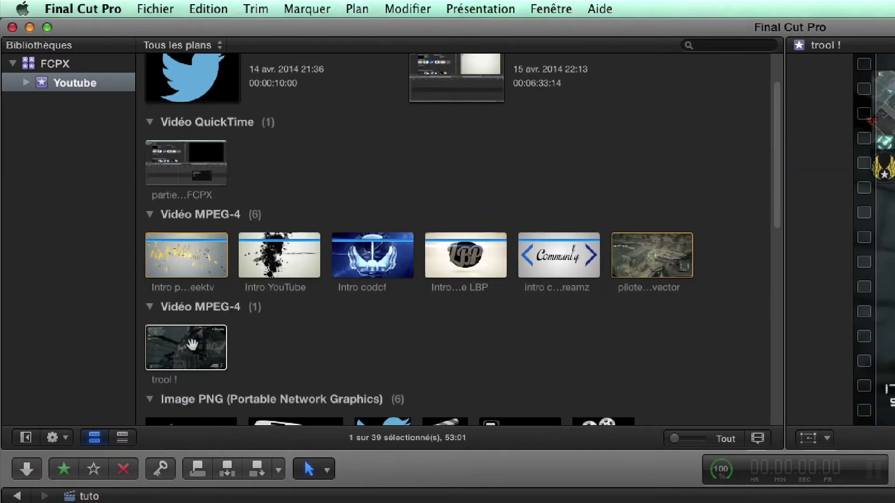
scroll(200, 389, down, 10)
scroll(199, 389, up, 12)
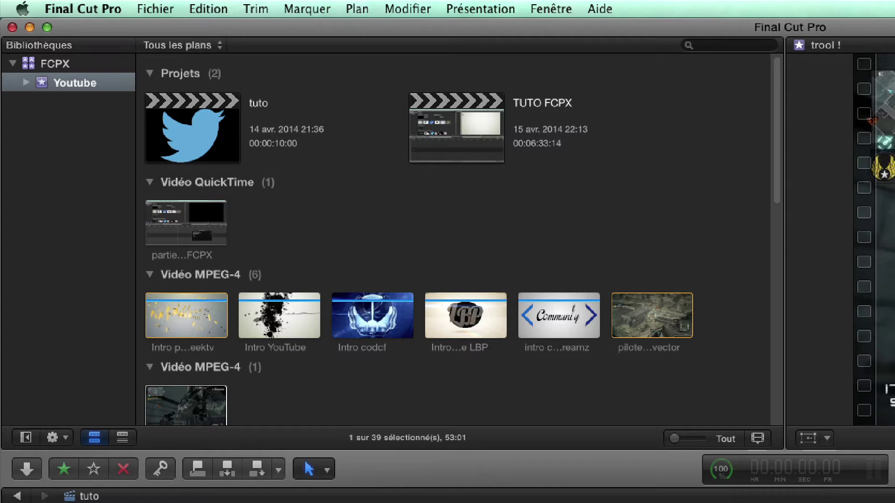
Keep the filmstrip duration at Tout, and slightly reduce the clip height in the browser's clip appearance settings
mouse_move(674, 439)
mouse_down()
mouse_move(696, 444)
mouse_move(670, 441)
mouse_up()
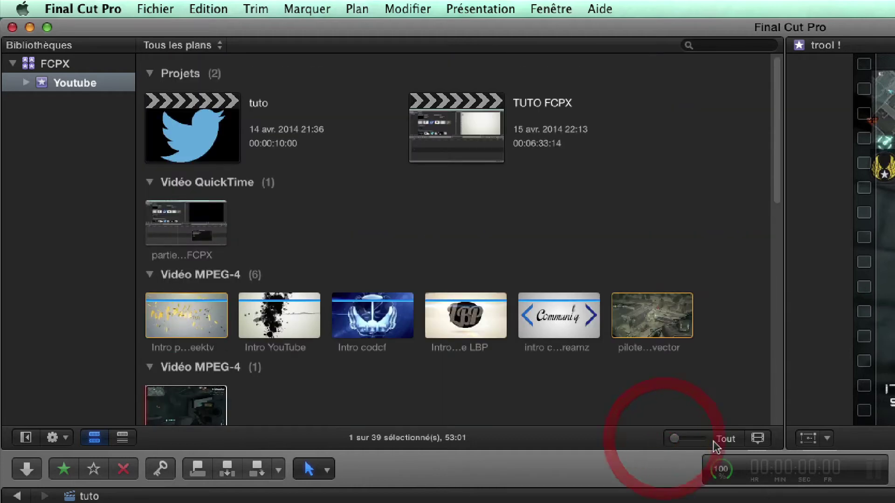
click(757, 438)
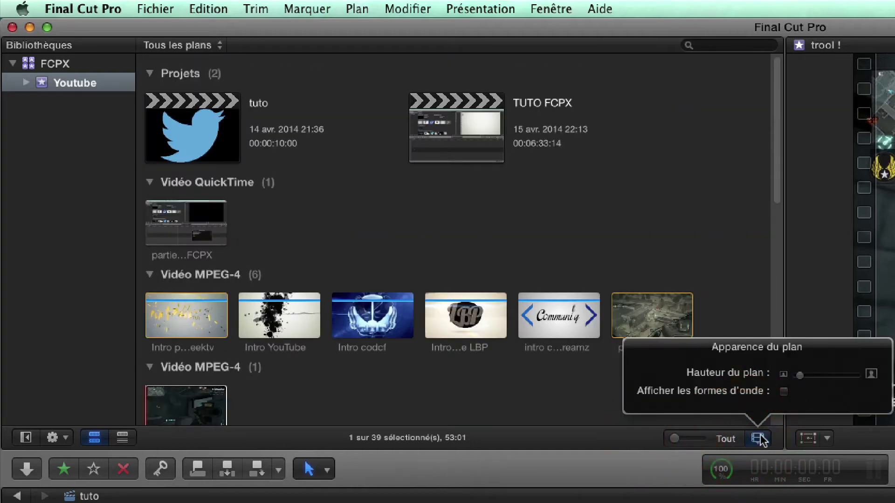
mouse_move(800, 375)
mouse_down()
mouse_move(821, 376)
mouse_move(794, 378)
mouse_up()
mouse_move(674, 439)
mouse_down()
mouse_move(696, 439)
mouse_move(674, 439)
mouse_up()
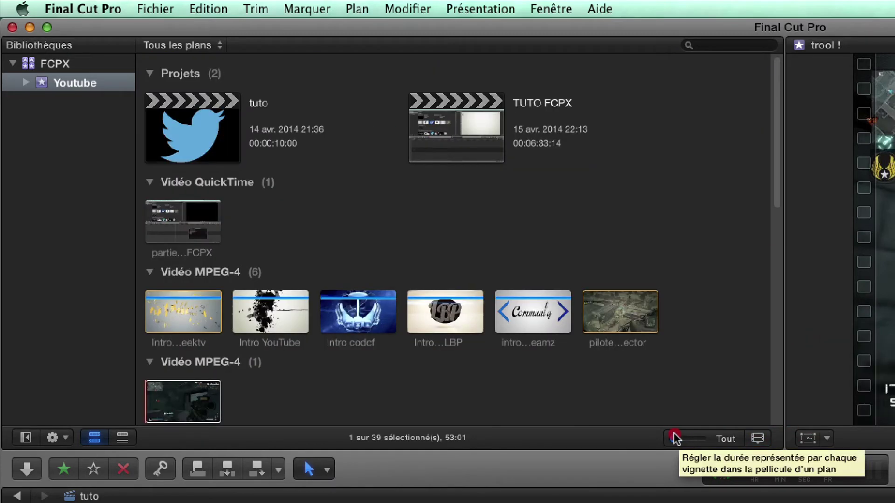
click(758, 438)
drag(800, 374, 769, 377)
Try displaying the audio waveforms on the clip thumbnails, hide them again, and close the clip appearance settings
click(784, 392)
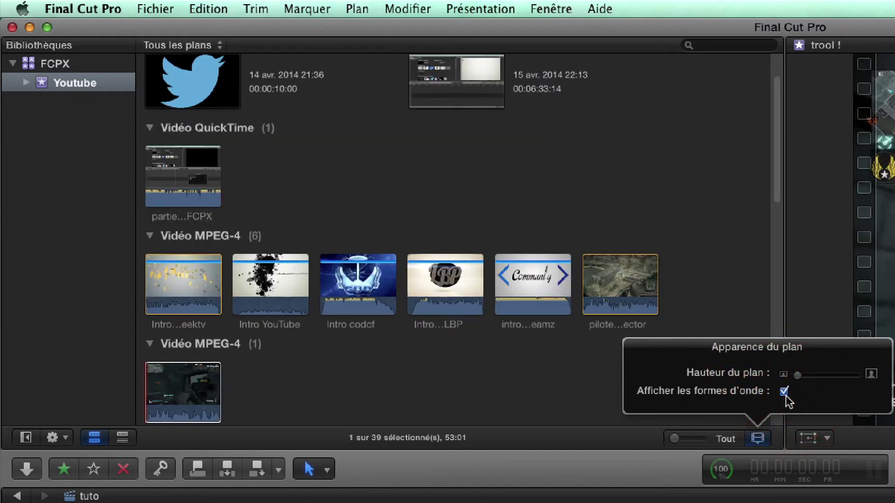
click(785, 391)
click(784, 391)
click(784, 391)
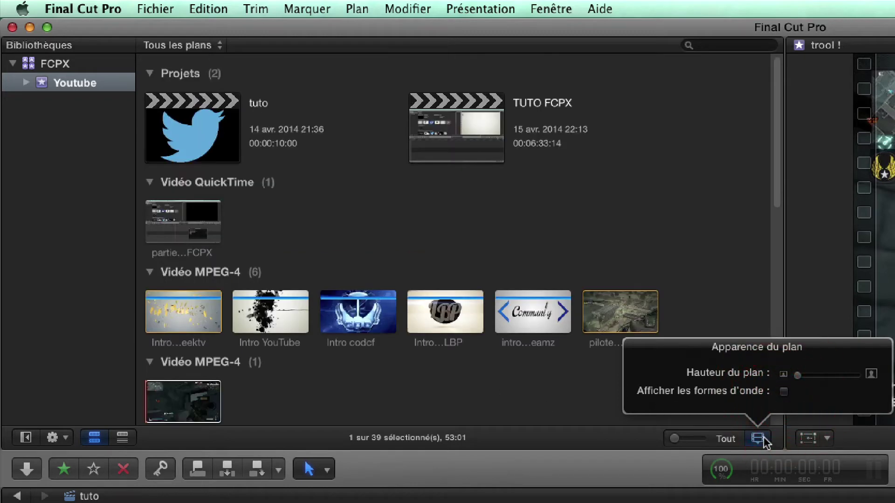
click(760, 439)
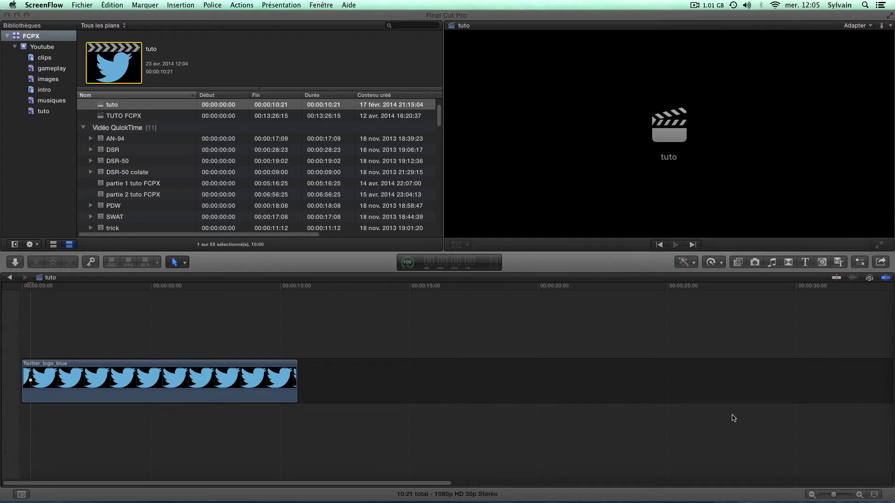
View the video settings and file information of the Twitter_logo_blue timeline clip in the inspector, and hide the inspector again
click(856, 264)
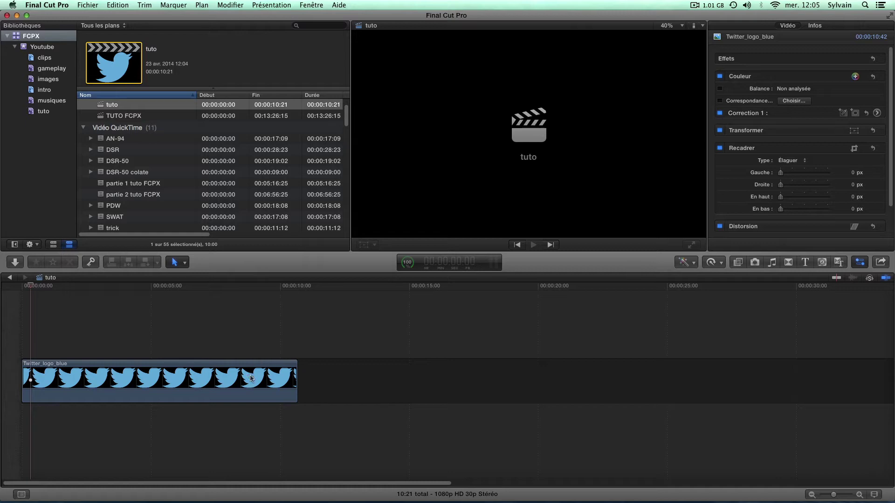
click(251, 379)
click(821, 27)
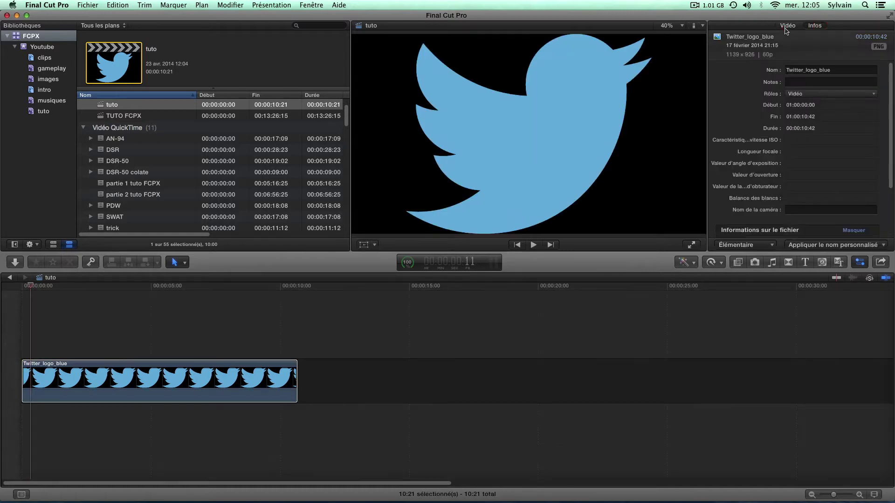
click(858, 261)
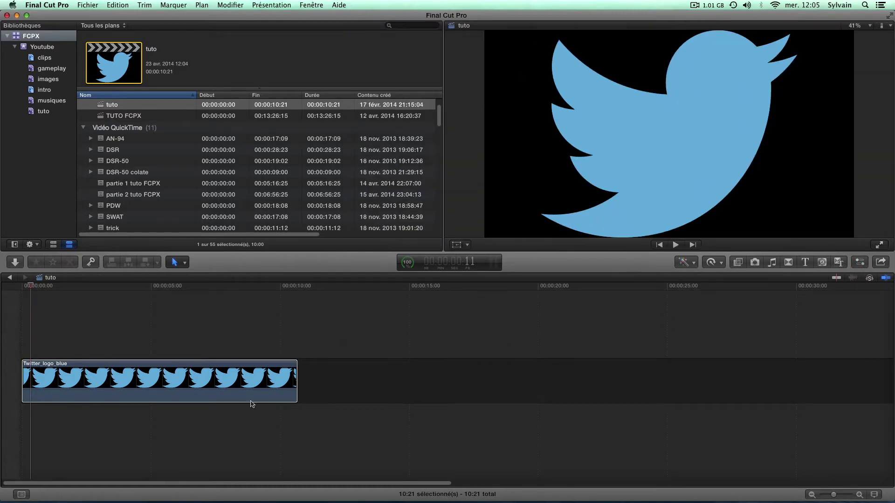
Select the Twitter_logo_blue clip in the timeline, look through the available editing tools, and activate the Position tool
click(252, 401)
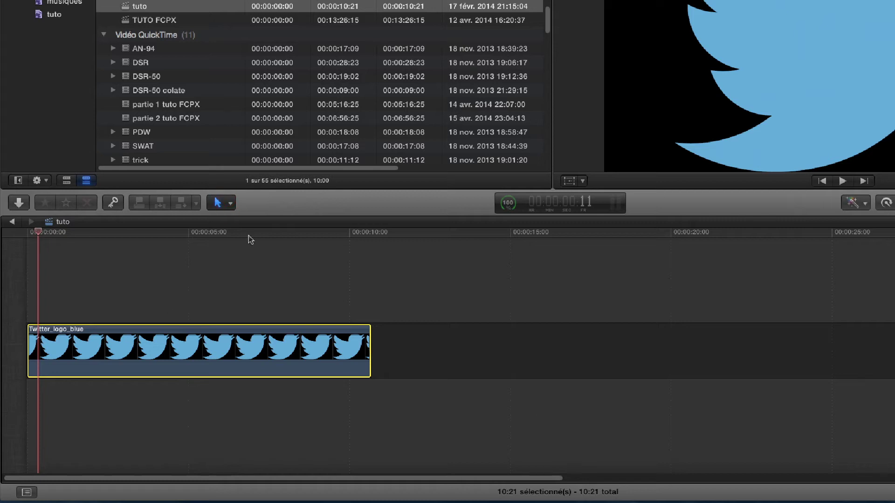
click(230, 203)
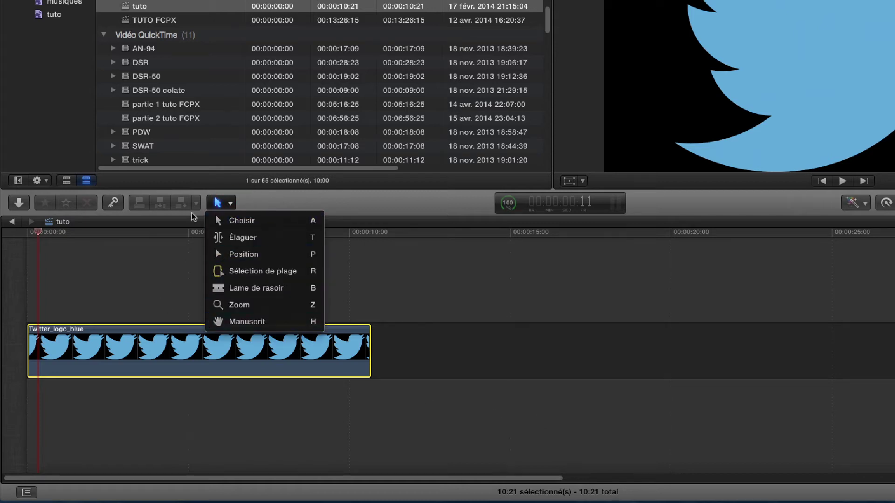
click(216, 205)
click(216, 205)
click(223, 205)
click(223, 206)
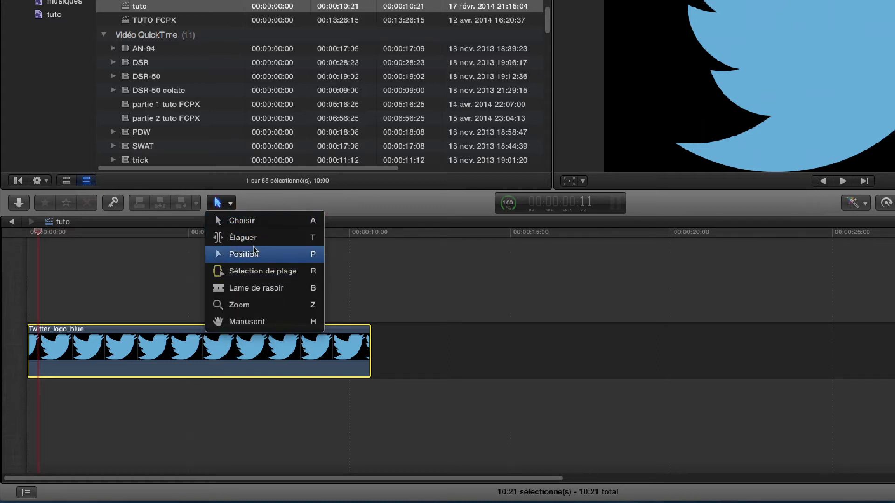
click(383, 255)
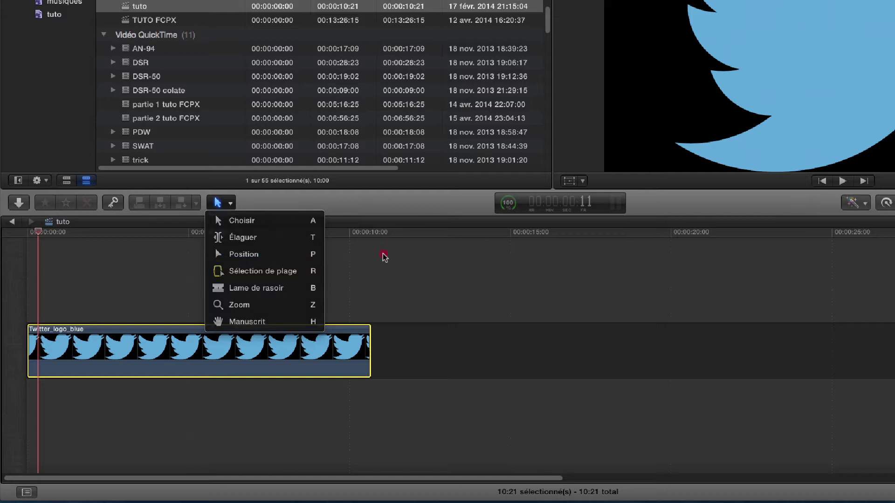
key(p)
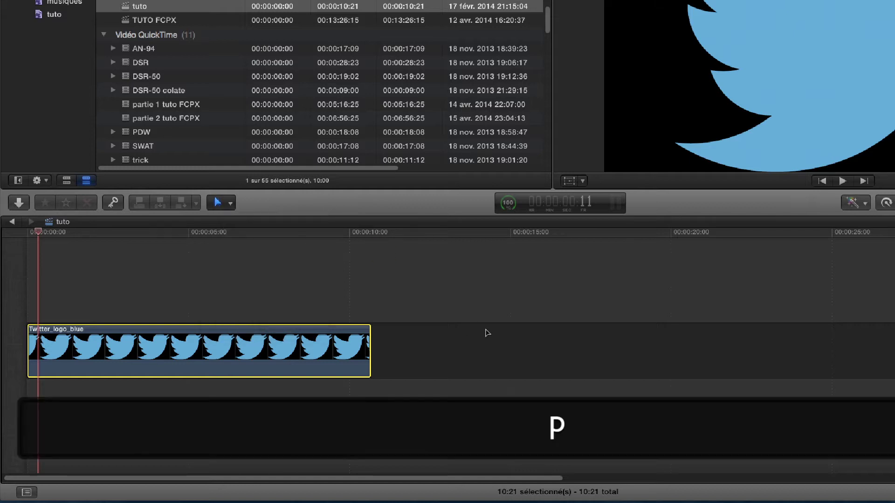
Switch to the Choisir tool and try to move the Twitter_logo_blue clip to about 13 seconds on the timeline
click(231, 208)
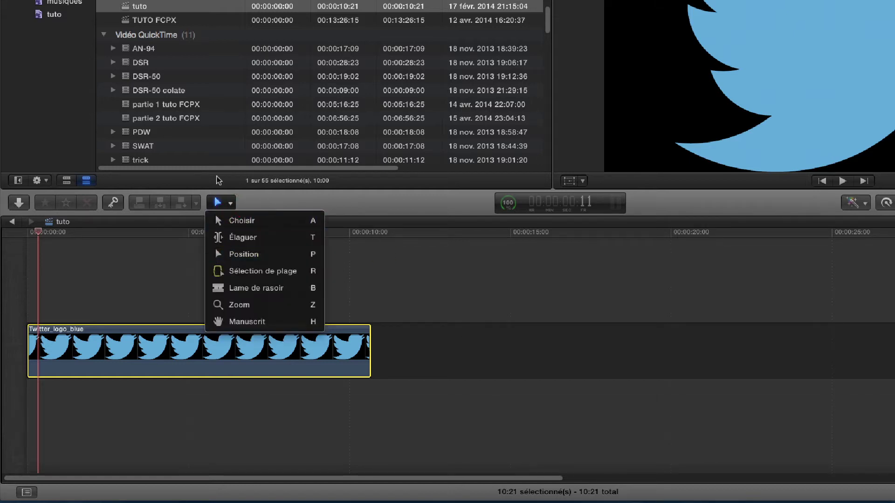
click(238, 221)
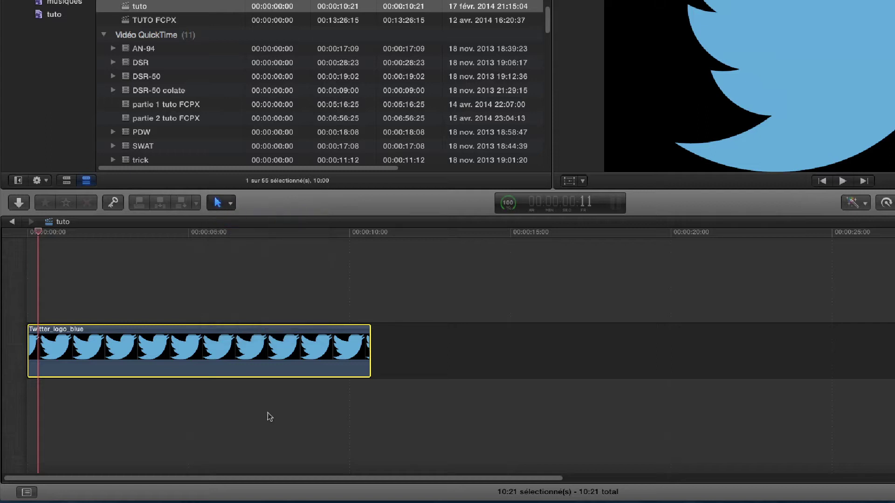
drag(178, 366, 638, 353)
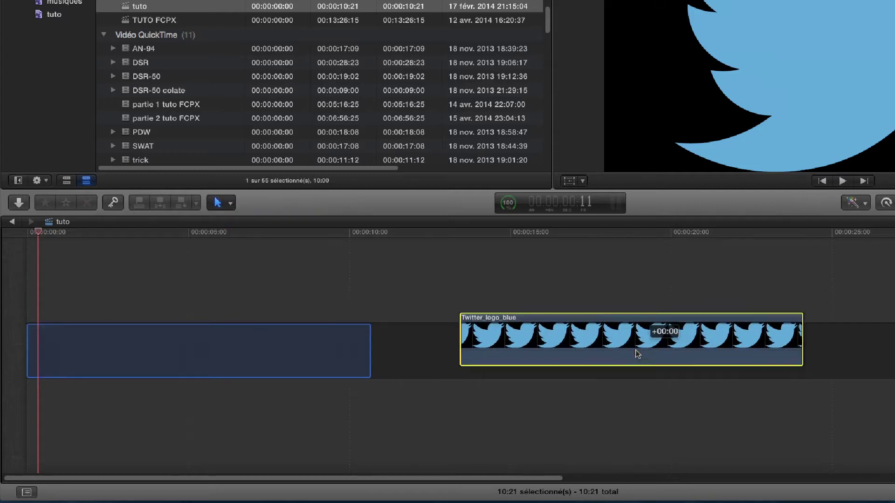
drag(470, 314, 894, 368)
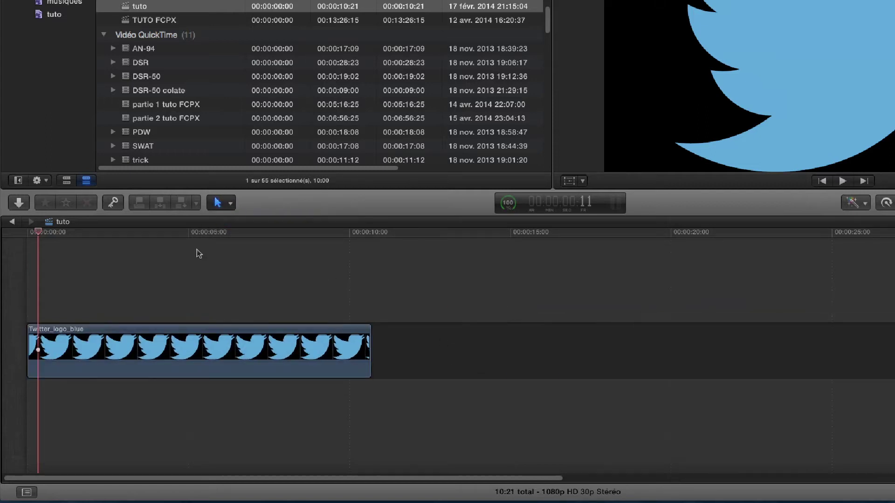
Switch to the Élaguer tool and add the facebook_logo_detail image from the Dock's Images folder after Twitter_logo_blue in the timeline
click(230, 204)
click(251, 236)
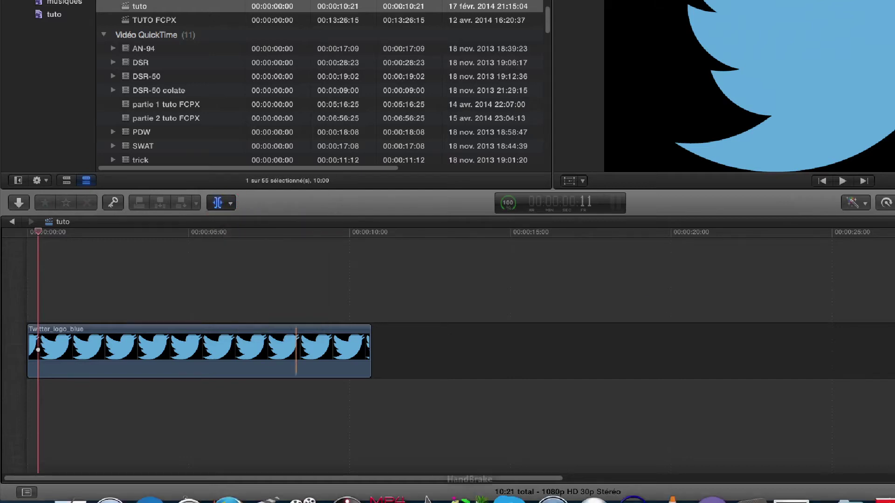
mouse_move(464, 501)
click(866, 473)
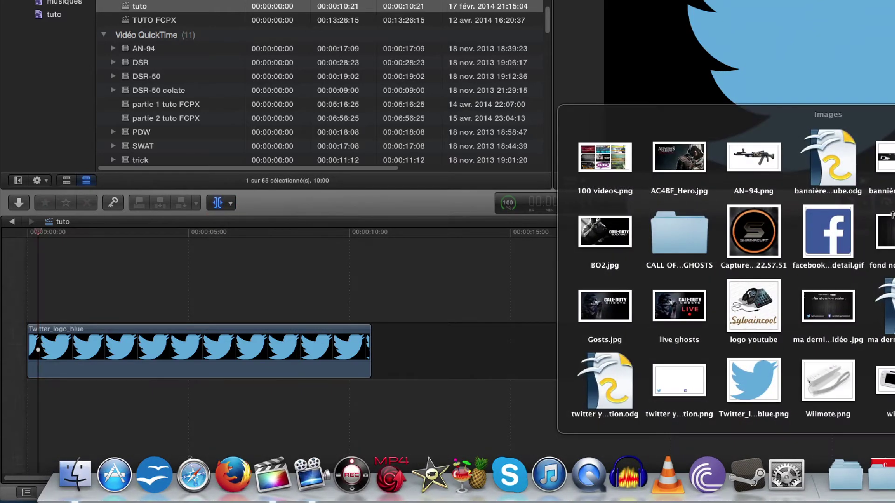
drag(873, 311, 449, 355)
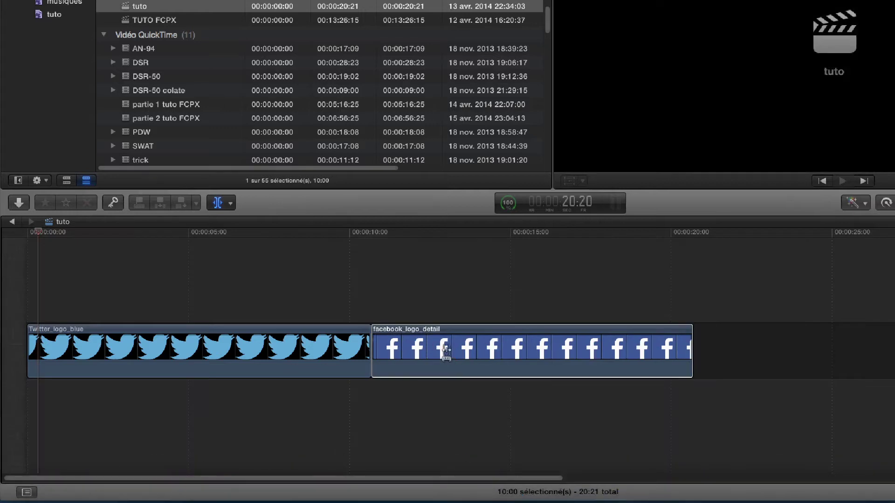
Roll the edit point between Twitter_logo_blue and facebook_logo_detail back to about 10 seconds, and return to the Choisir tool
mouse_move(371, 356)
mouse_down()
mouse_move(244, 364)
mouse_move(294, 355)
mouse_move(393, 366)
mouse_move(262, 356)
mouse_move(355, 355)
mouse_up()
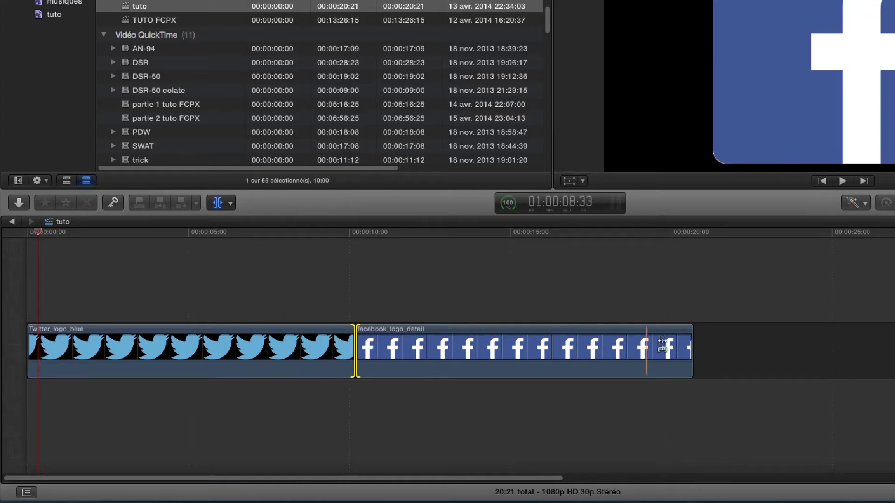
key(a)
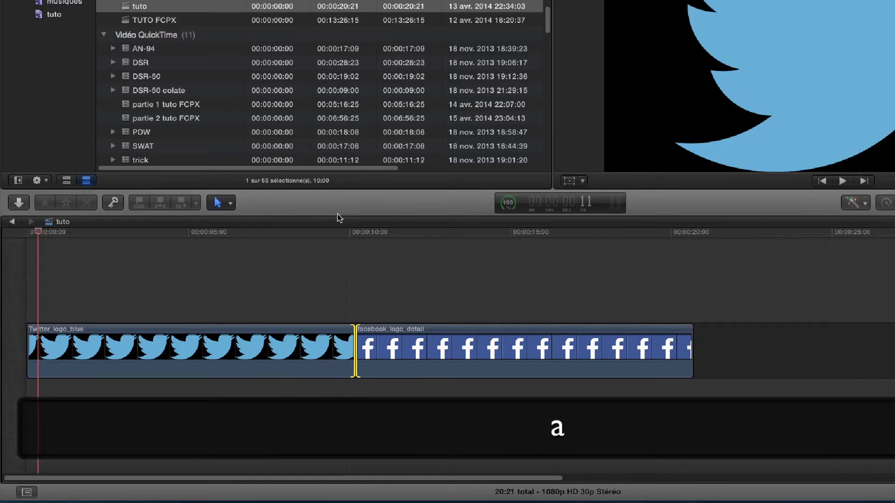
Activate the Choisir tool and try to move the facebook_logo_detail clip later in the timeline, away from Twitter_logo_blue
click(219, 202)
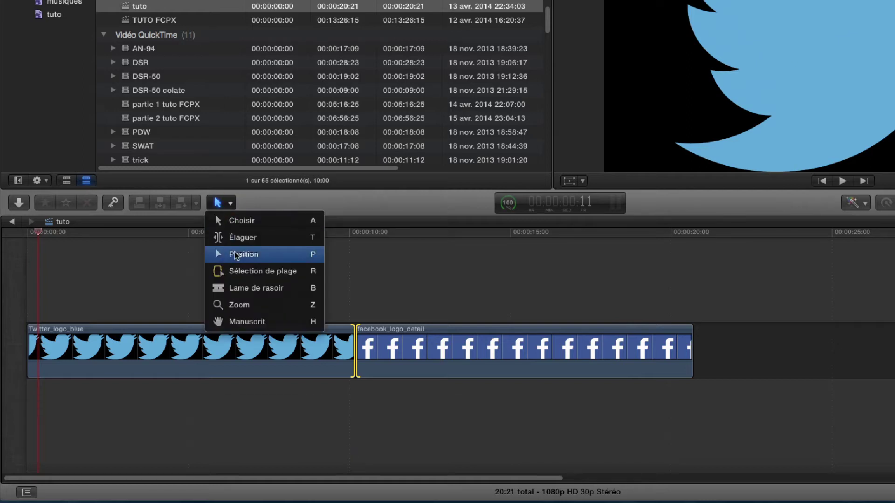
click(236, 255)
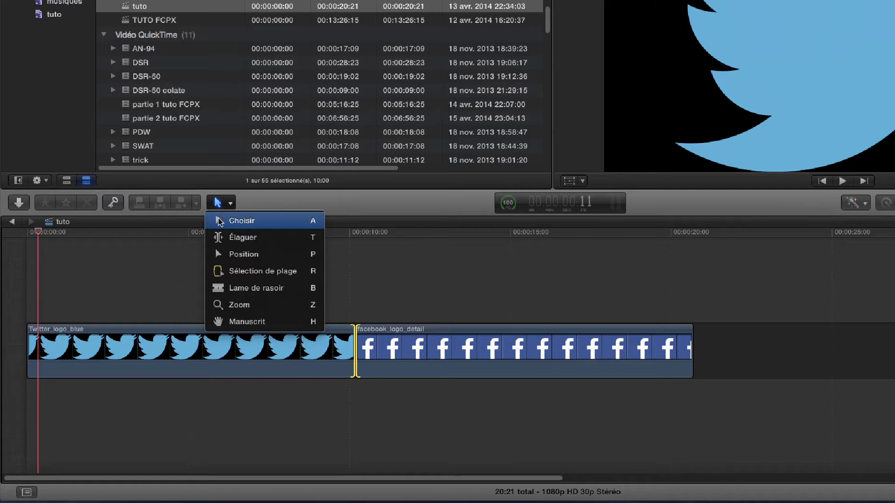
click(222, 218)
drag(452, 360, 568, 356)
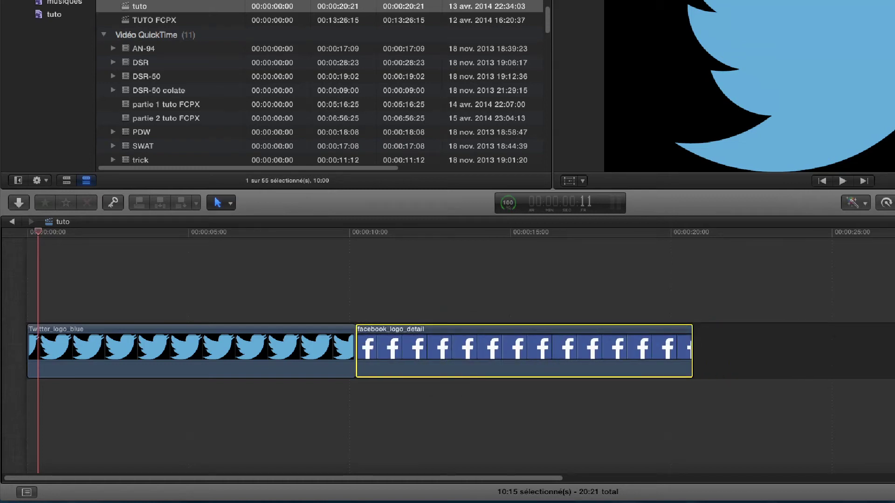
drag(503, 335, 741, 336)
Move facebook_logo_detail about 4 seconds later with the Position tool, leaving a gap after Twitter_logo_blue, and select that gap
key(p)
drag(431, 356, 563, 349)
click(393, 356)
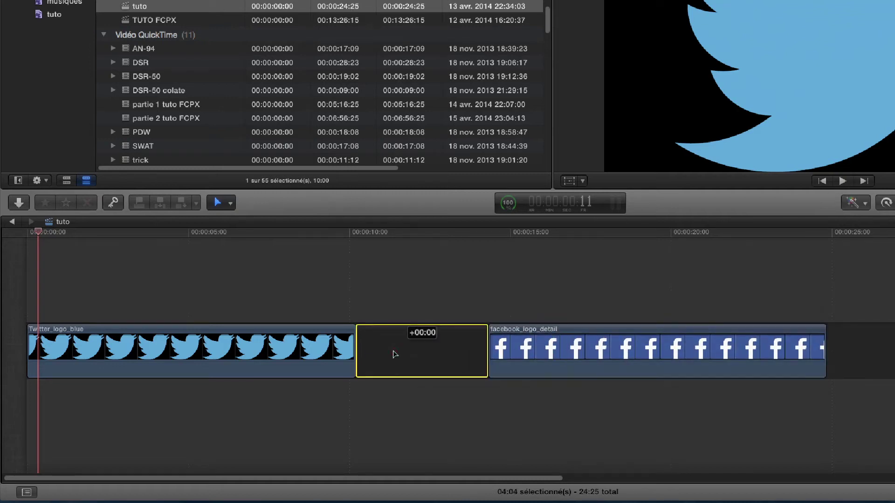
Return to the Choisir tool, play the timeline across the gap between the two clips, and delete the gap
key(a)
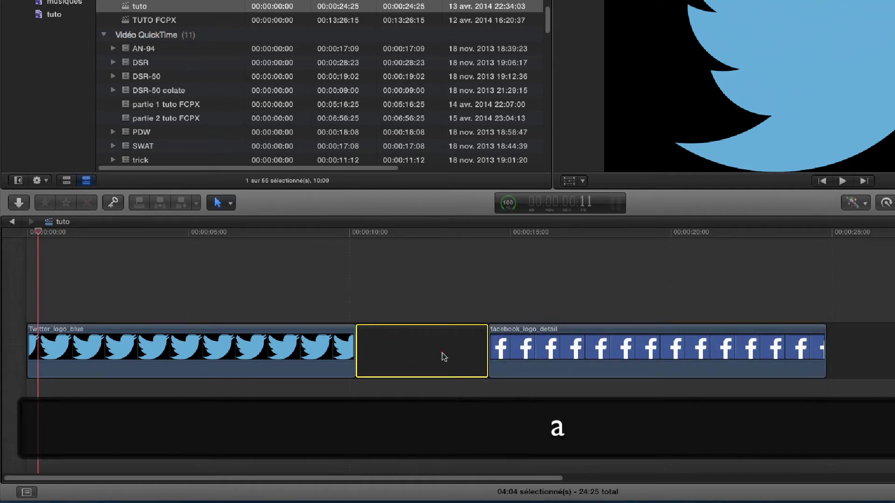
click(420, 233)
click(463, 235)
key(space)
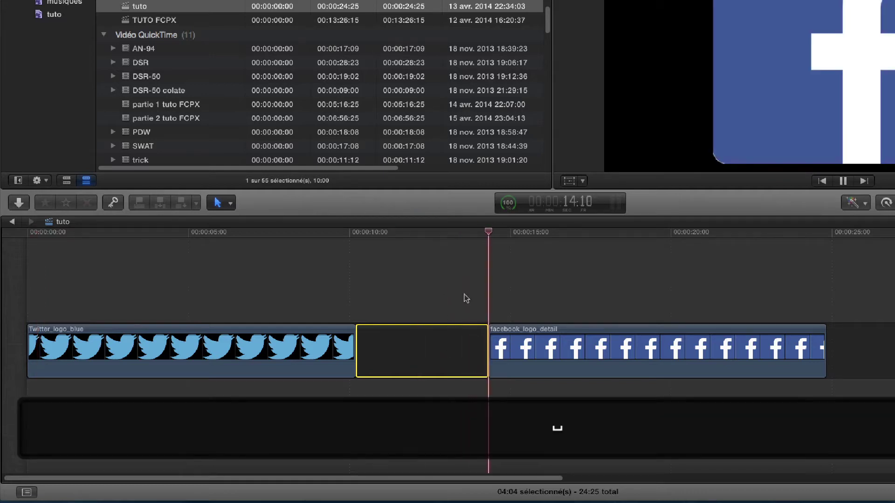
click(410, 233)
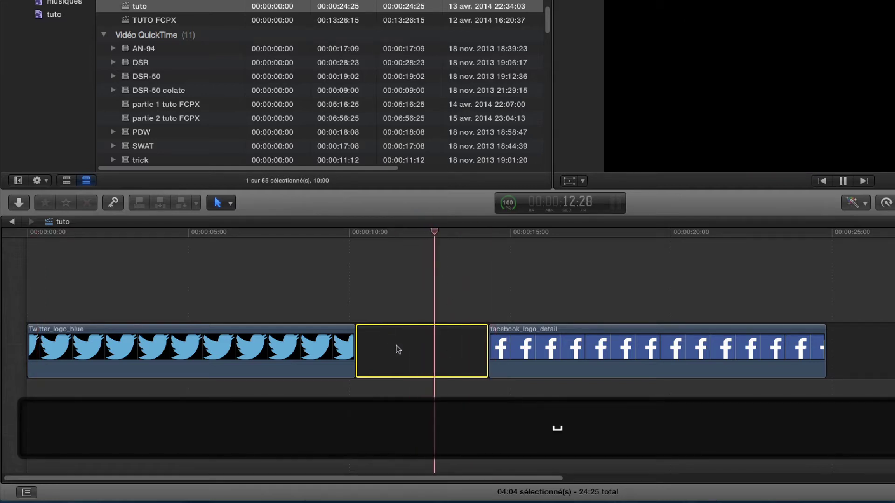
key(BackSpace)
key(space)
Select a range about 6 seconds long inside facebook_logo_detail with the Sélection de plage tool, and return to the Choisir tool
click(230, 204)
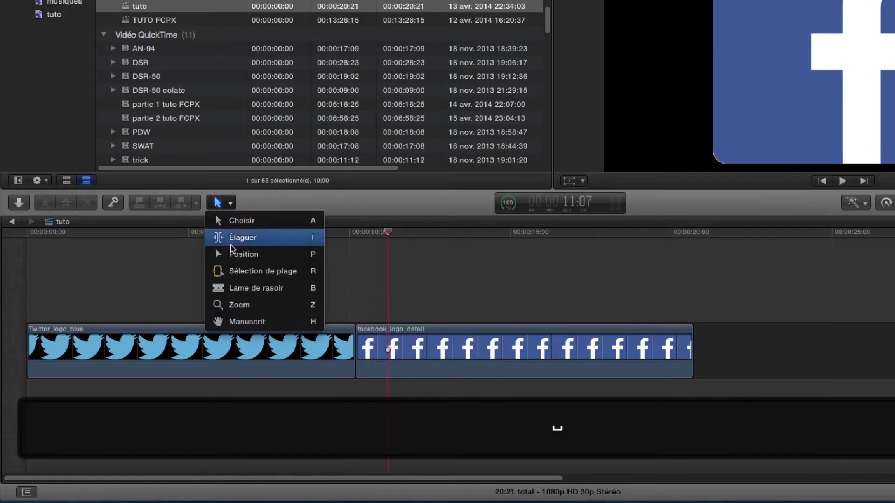
click(310, 270)
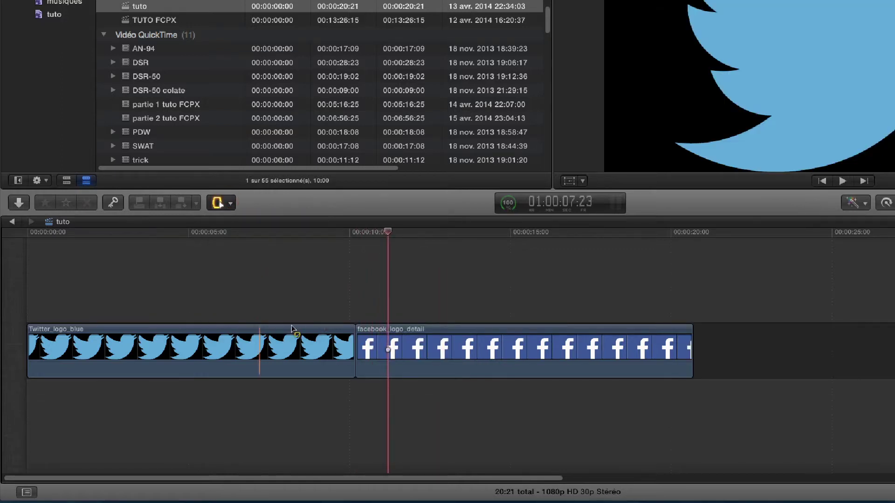
drag(440, 355, 503, 354)
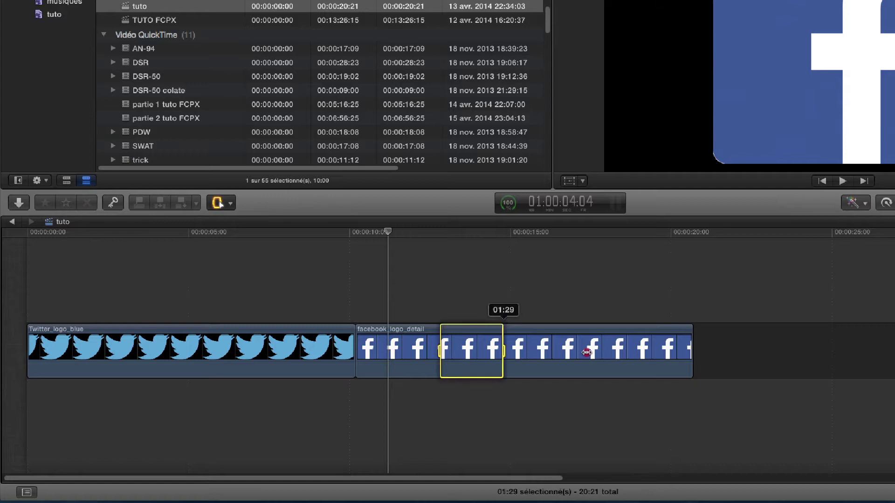
drag(586, 353, 645, 364)
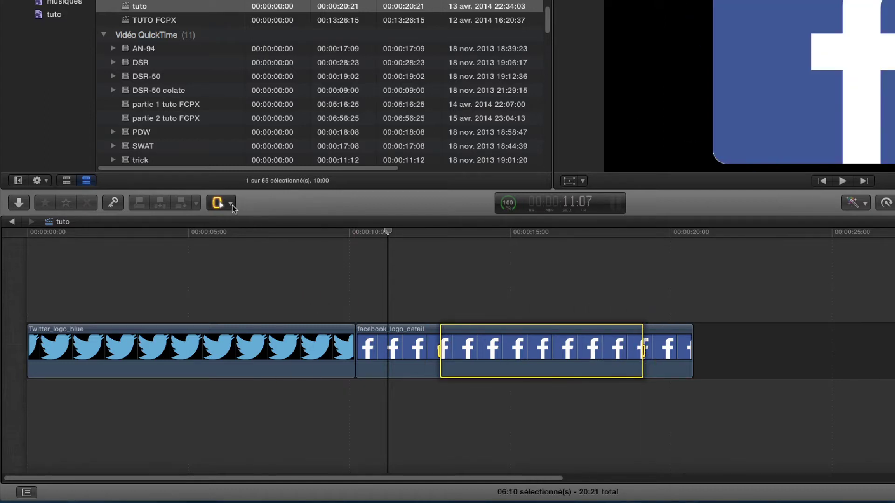
click(231, 204)
click(233, 207)
key(a)
Cut Twitter_logo_blue at about 4 and 7.5 seconds with the Lame de rasoir tool, and undo both cuts
click(231, 204)
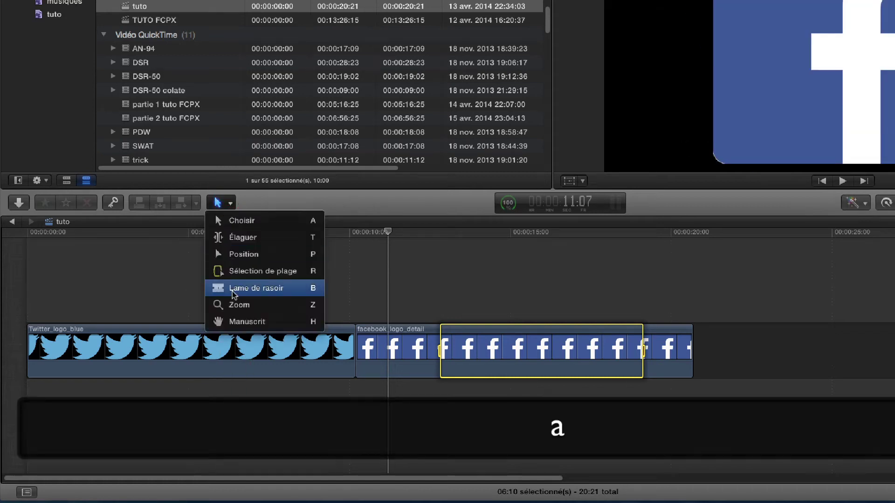
click(219, 291)
click(152, 347)
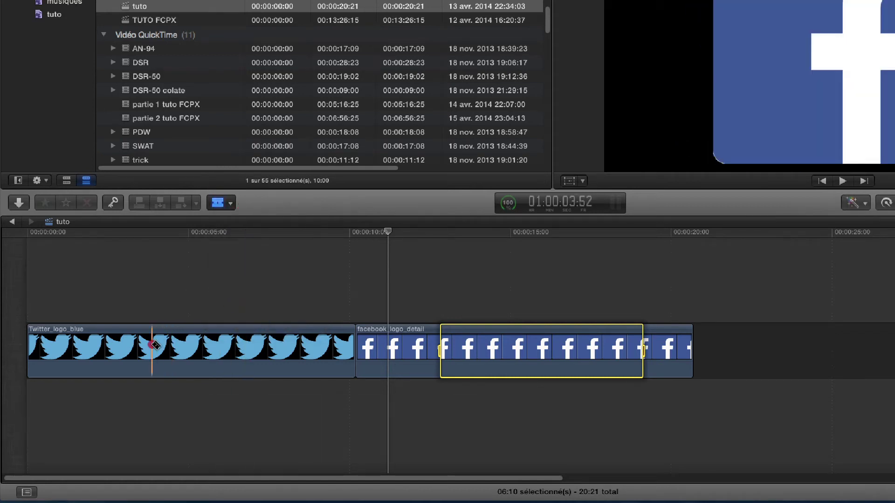
click(270, 355)
key(super+z)
key(super+z)
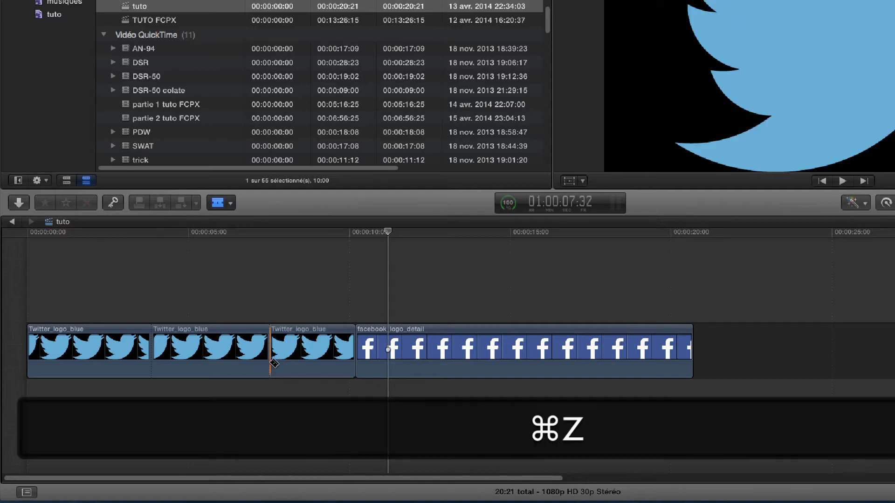
Zoom in on the Twitter_logo_blue clip in the timeline with the Zoom tool
click(231, 204)
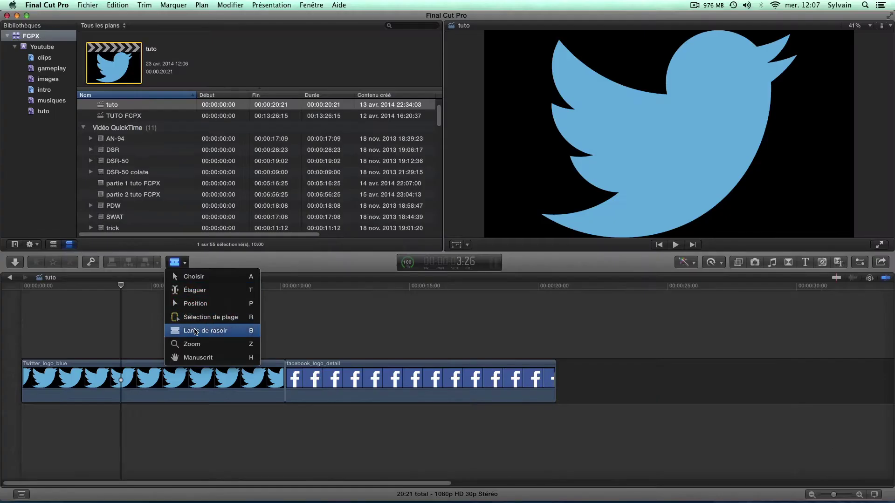
click(252, 305)
click(276, 345)
click(222, 376)
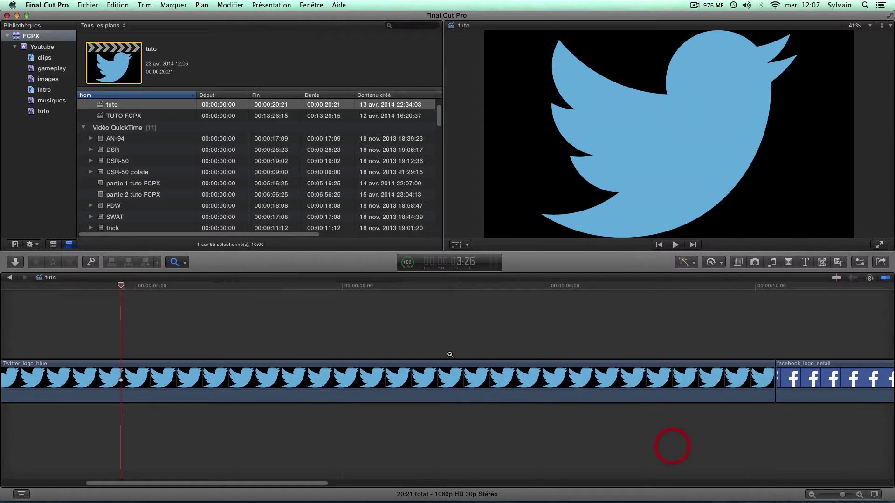
Pan back and forth through the enlarged timeline with the Manuscrit tool
click(185, 272)
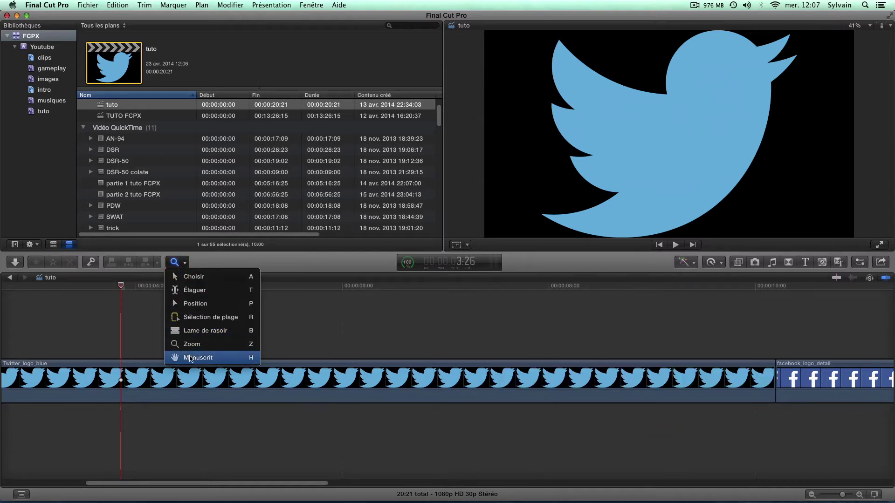
click(189, 355)
drag(643, 399, 158, 387)
drag(727, 394, 205, 376)
drag(410, 373, 839, 316)
drag(305, 364, 708, 374)
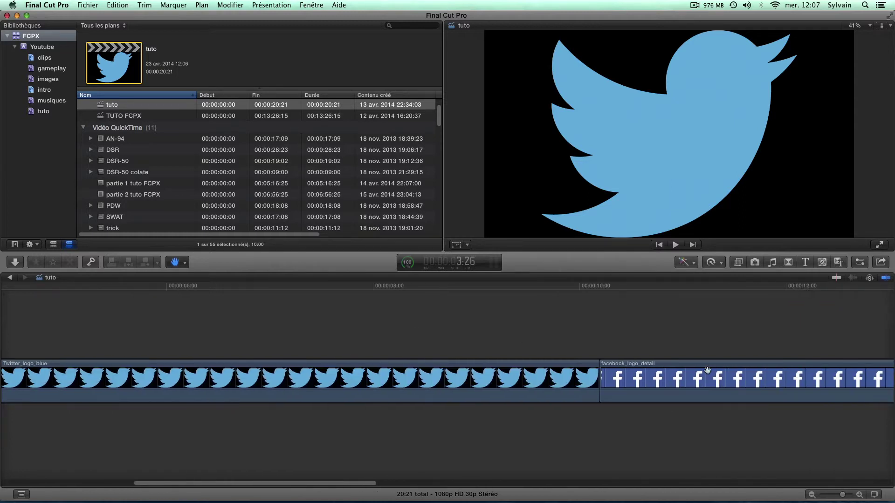
drag(118, 358, 697, 332)
drag(372, 402, 228, 368)
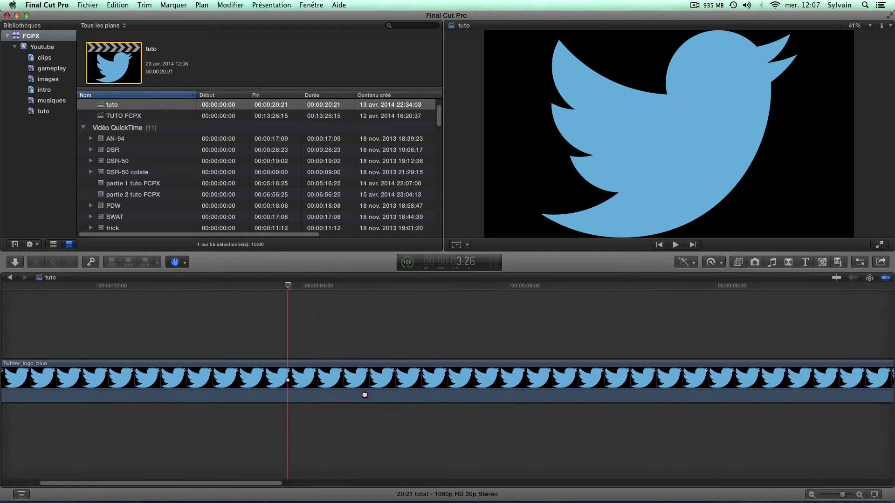
mouse_move(245, 406)
mouse_down()
mouse_move(76, 384)
mouse_move(261, 411)
mouse_up()
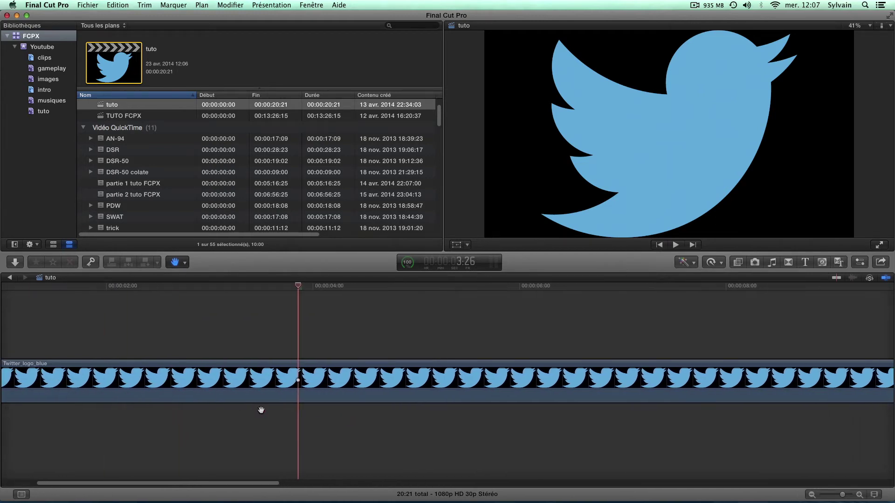
Return to the Choisir tool and zoom the timeline out to show both clips in full
key(a)
click(812, 496)
click(811, 495)
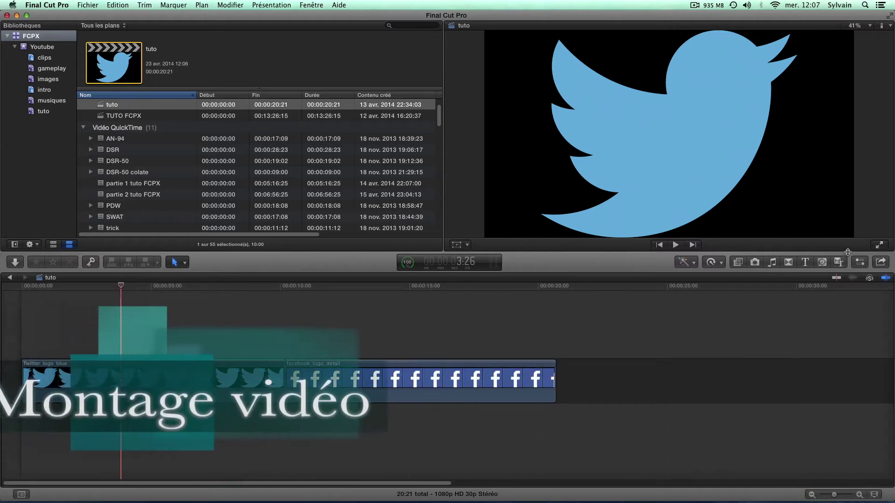
Browse the available transitions and add the Permutation transition from the Actu. group between Twitter_logo_blue and facebook_logo_detail
click(792, 264)
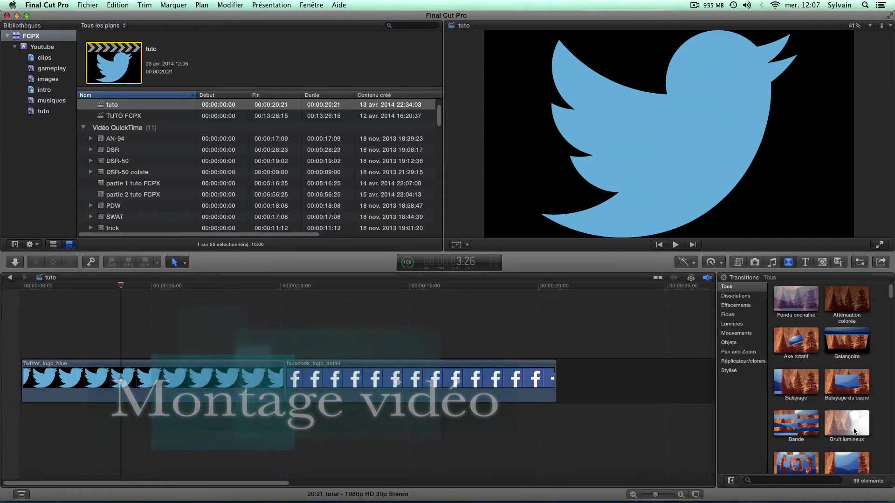
scroll(803, 427, down, 2)
scroll(803, 426, down, 6)
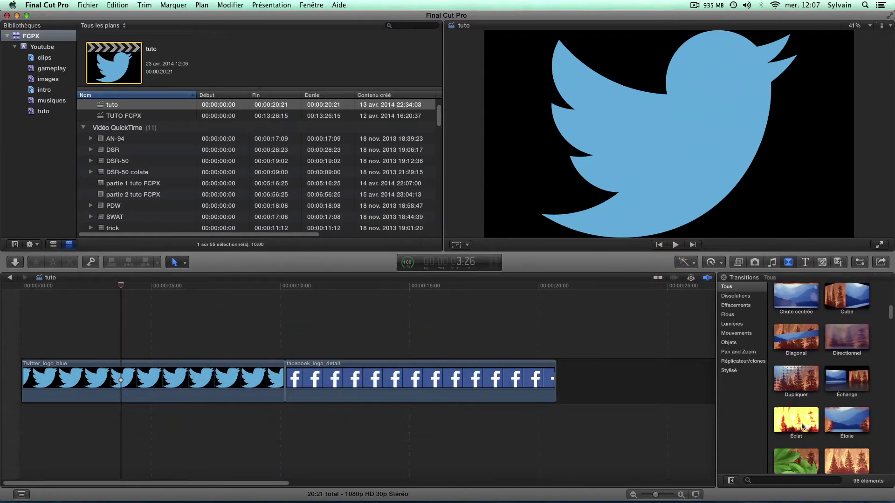
scroll(802, 427, down, 10)
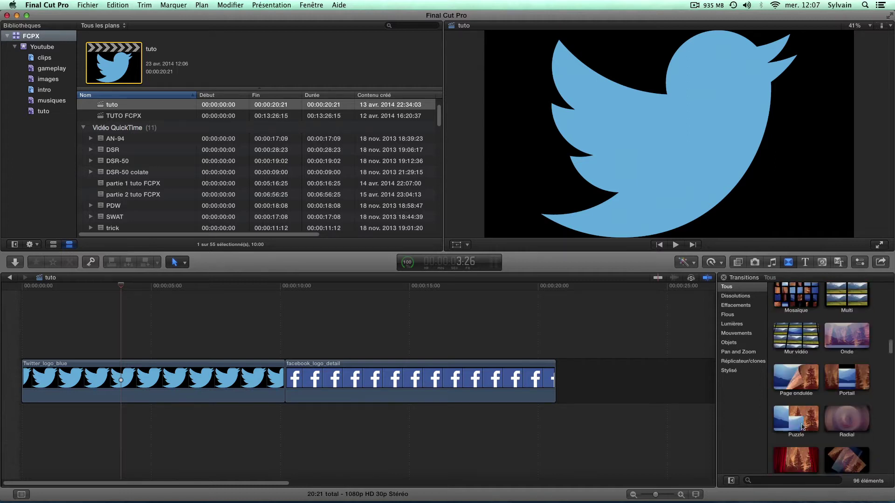
scroll(803, 427, down, 1)
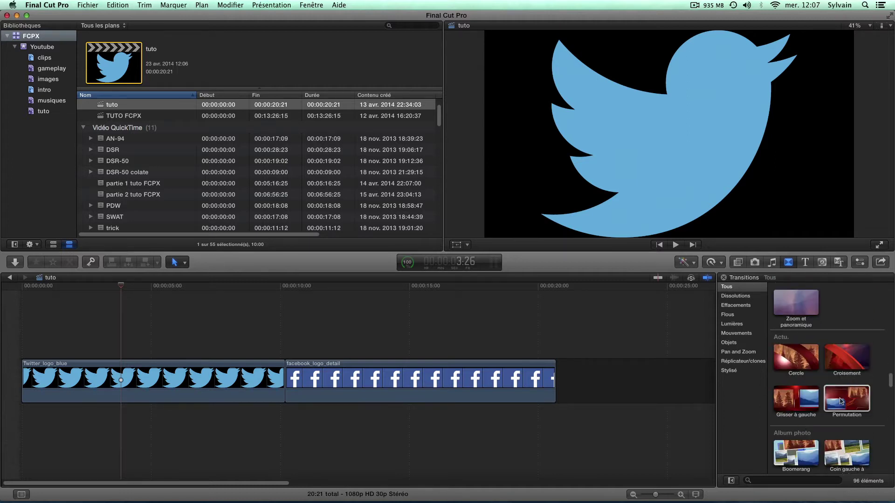
drag(846, 413, 289, 381)
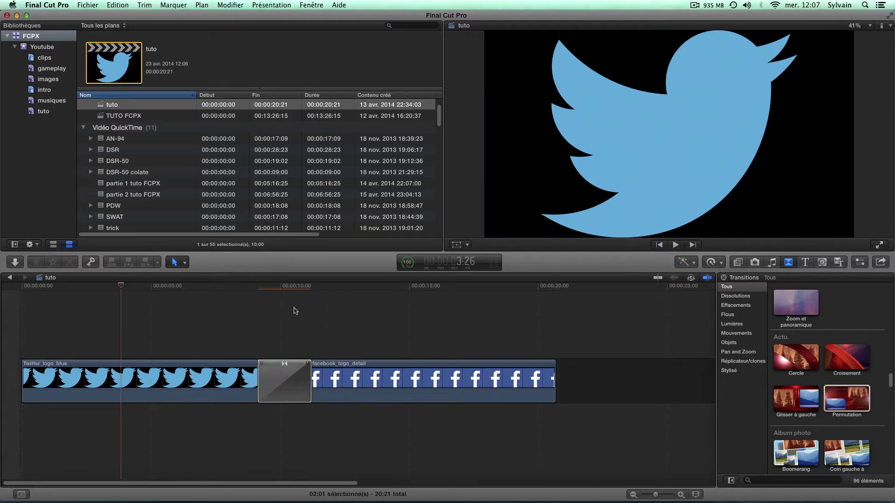
Play back the Permutation transition, park the playhead inside it, and close the transitions browser
click(244, 283)
key(space)
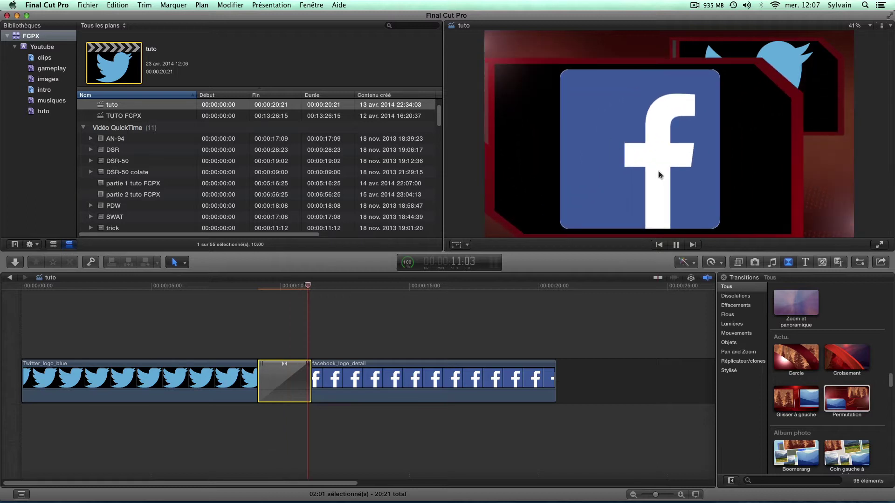
key(space)
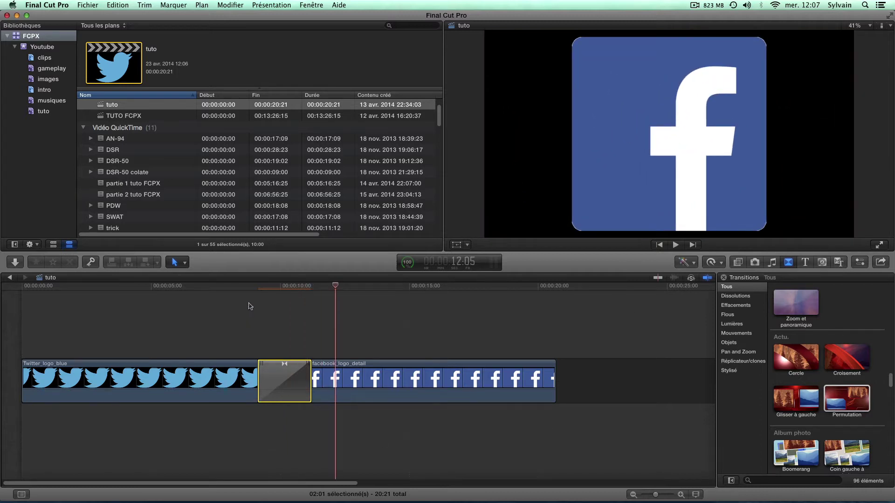
click(273, 284)
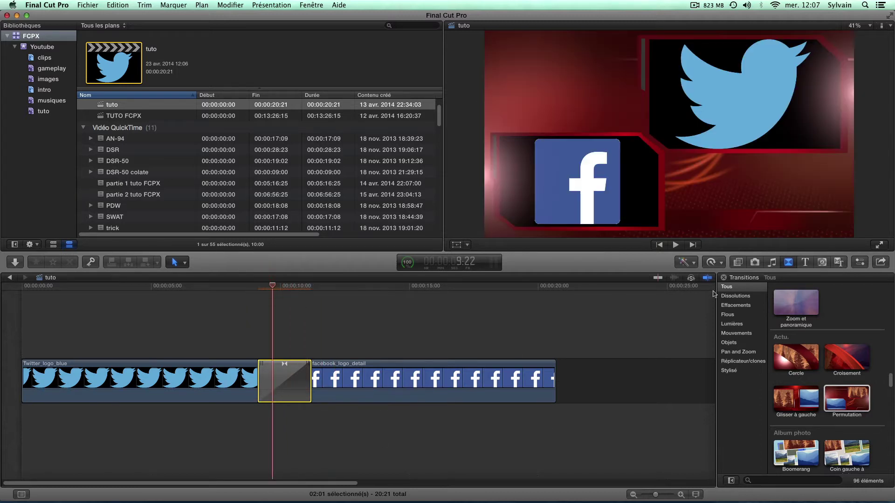
click(724, 279)
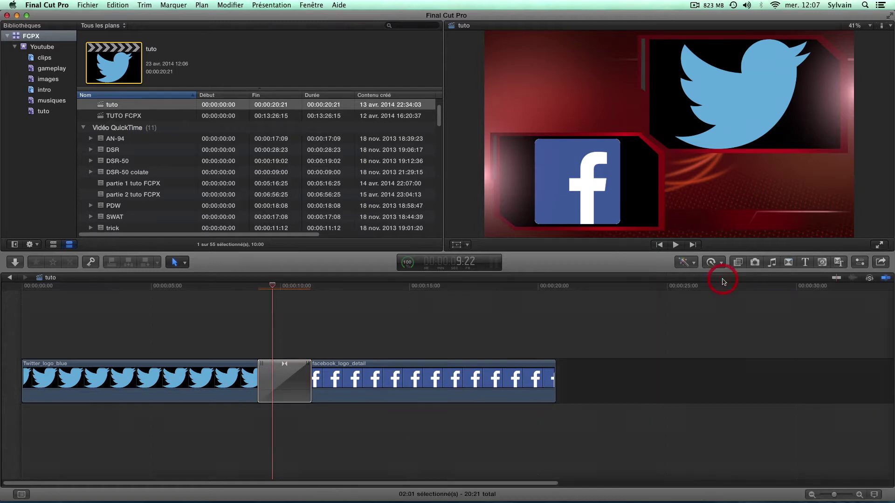
Replay the transition between the two clips and delete it from the timeline
click(241, 285)
key(space)
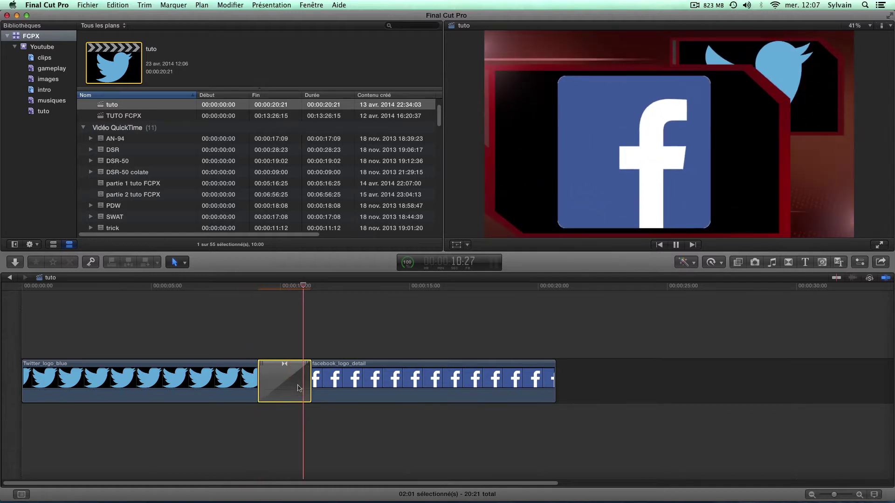
key(space)
key(Delete)
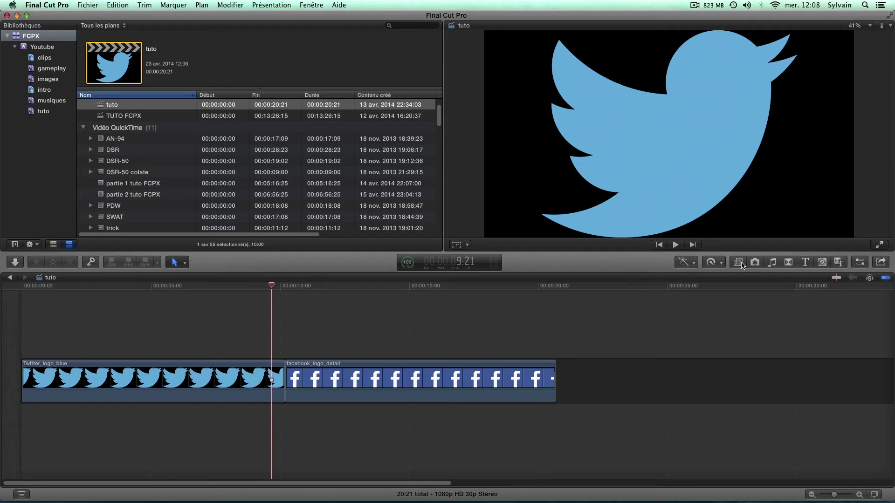
Browse all available transitions, filter them with the search term "fon", and clear the search
click(788, 262)
scroll(776, 408, down, 3)
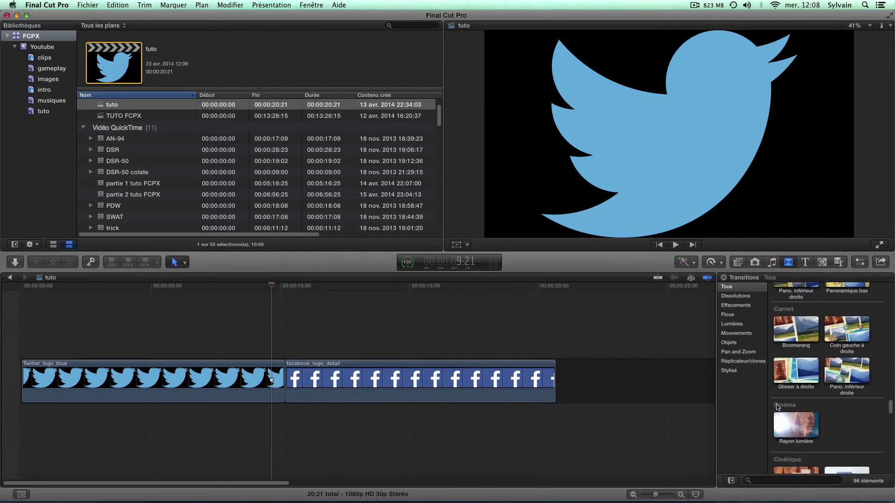
scroll(777, 408, up, 15)
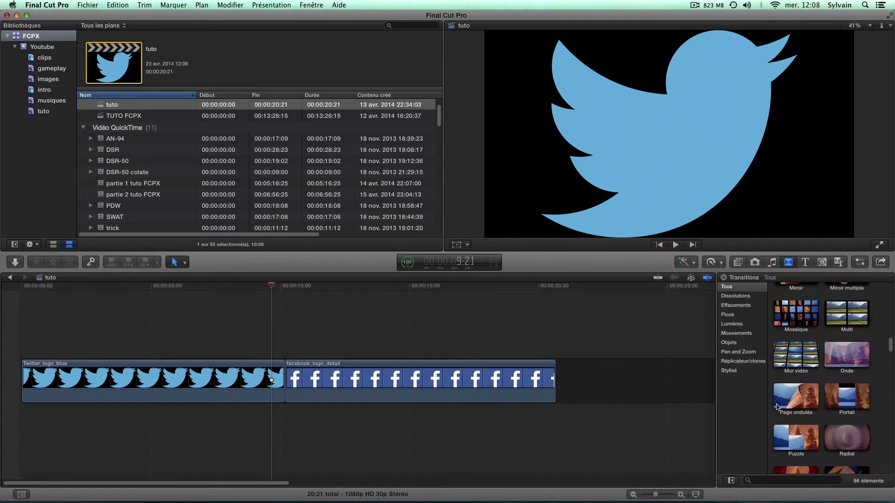
click(770, 482)
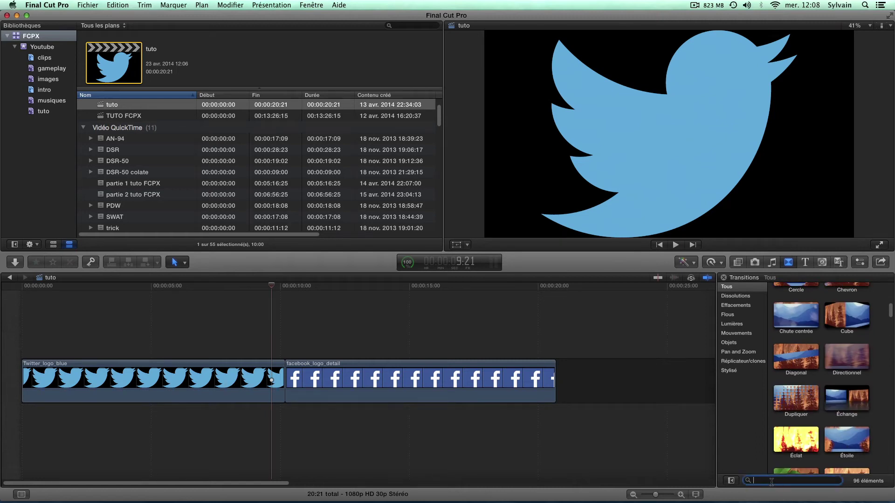
key(BackSpace)
key(BackSpace)
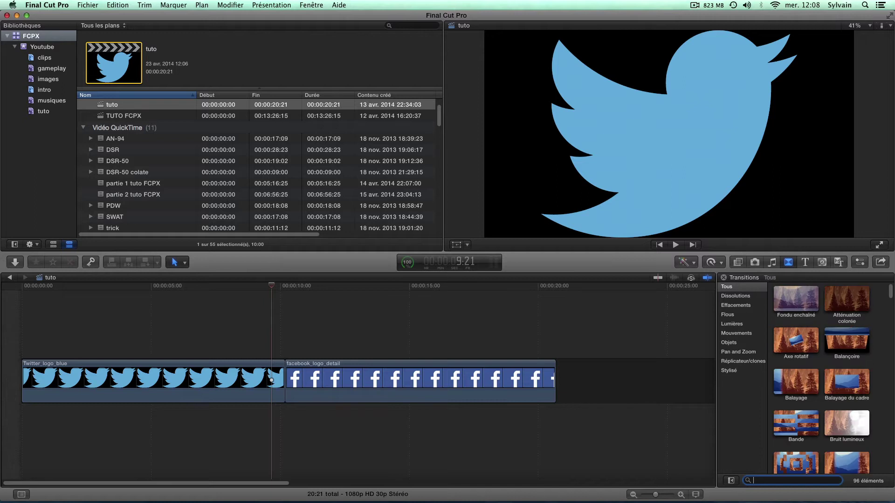
text(fon)
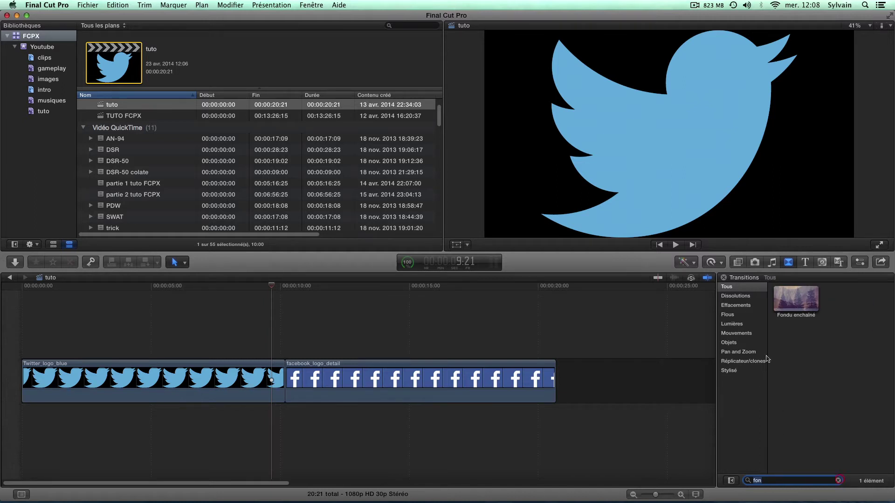
key(BackSpace)
key(BackSpace)
key(BackSpace)
Look through the Dissolutions and Pan and Zoom transition categories
click(735, 353)
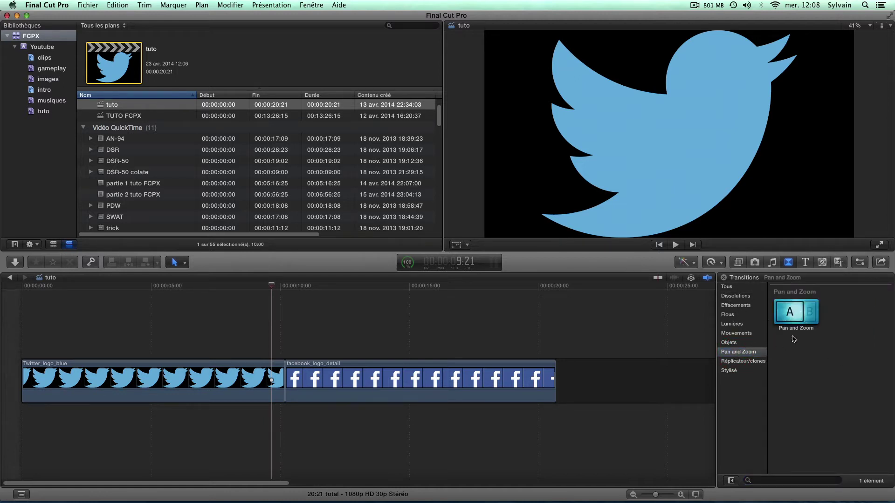
click(728, 287)
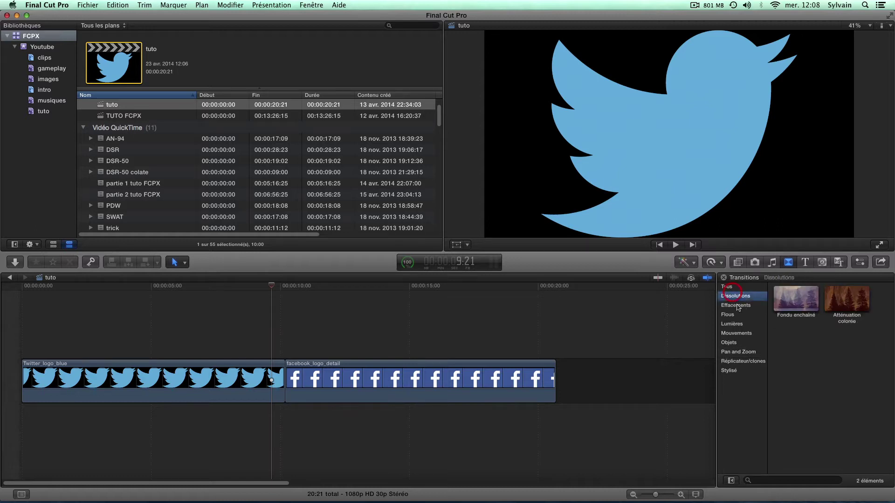
click(738, 352)
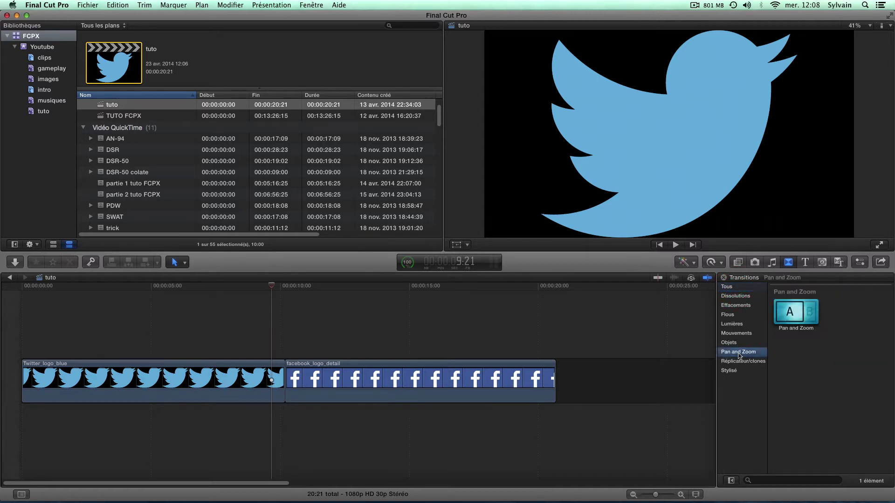
Browse the title categories and add the Roll/Crawl title from Manifesto above facebook_logo_detail, starting at about 11:14
click(806, 265)
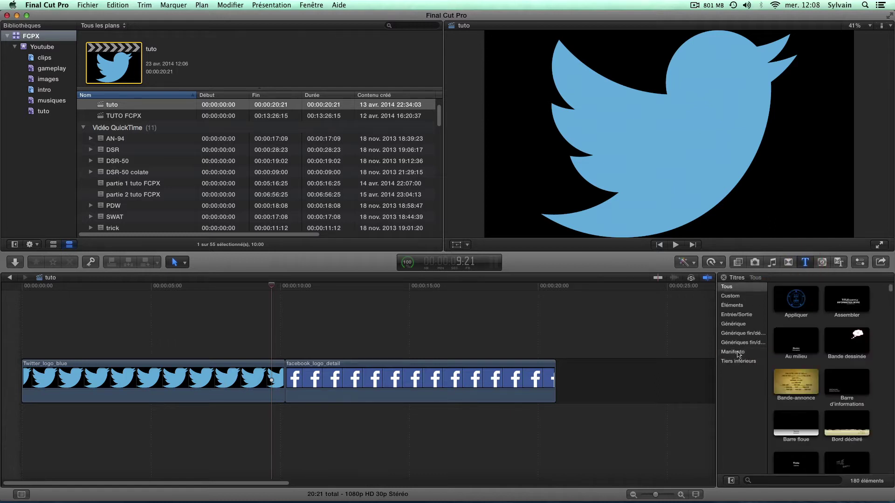
click(740, 335)
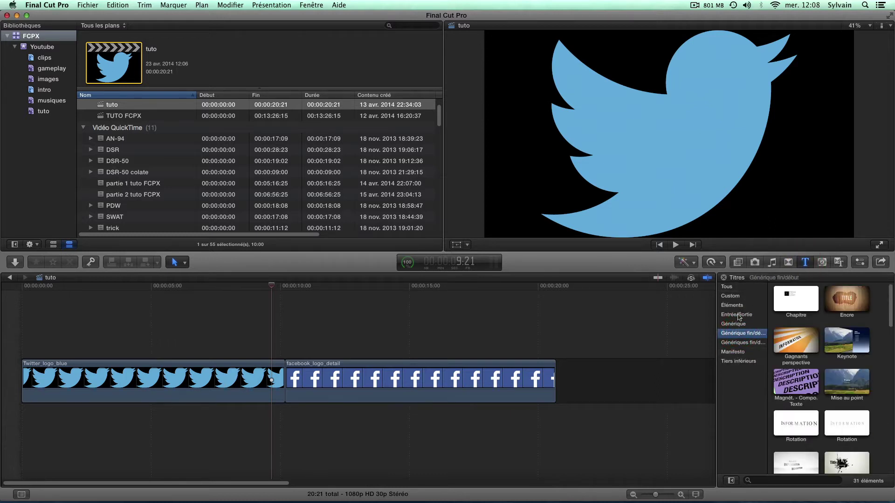
click(741, 352)
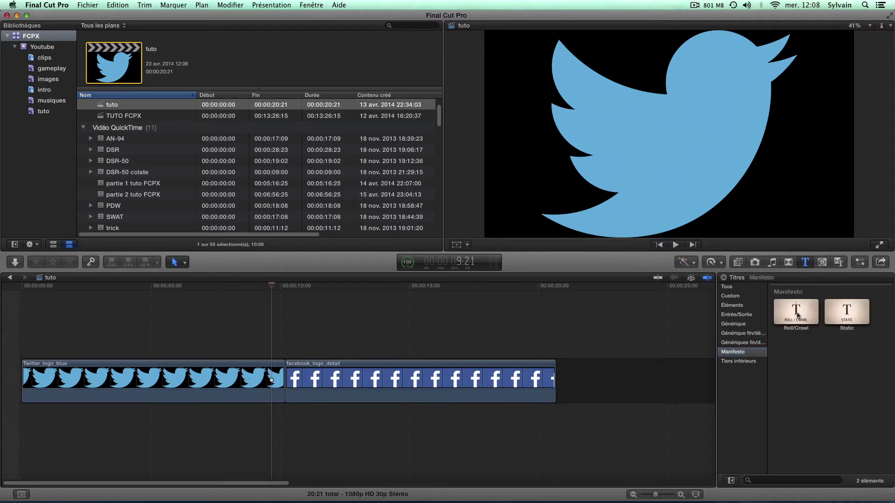
drag(797, 317, 319, 349)
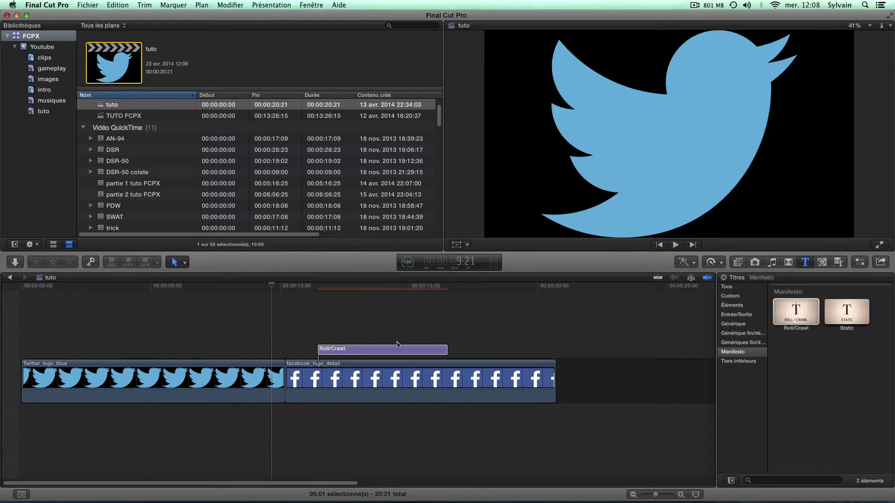
Select the Roll/Crawl title, park the playhead inside it at about 13:18, and show its title parameters in the inspector
click(397, 348)
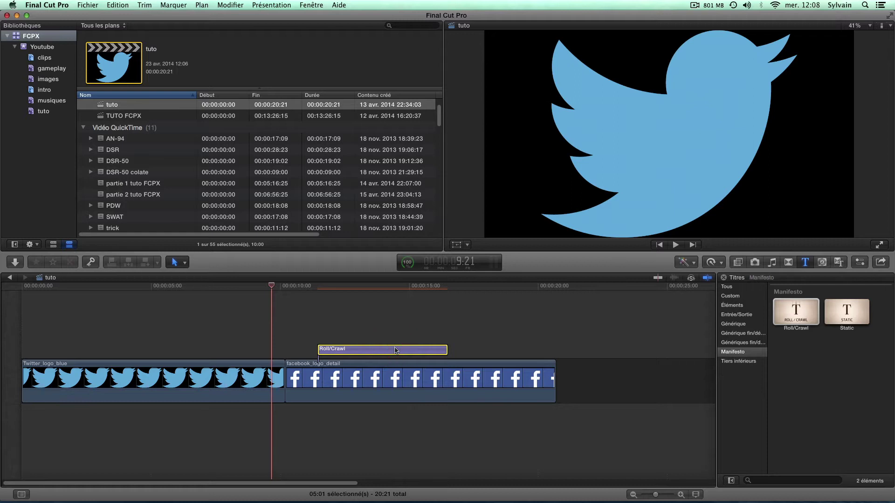
click(373, 286)
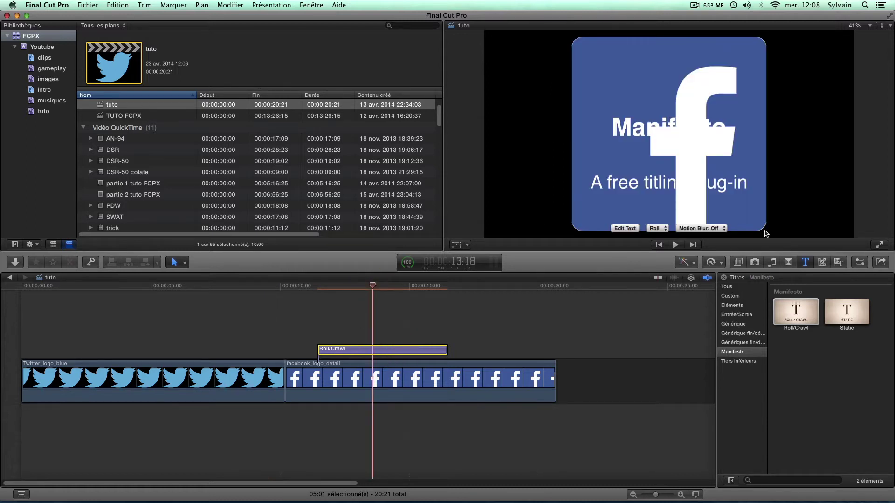
click(861, 262)
click(778, 26)
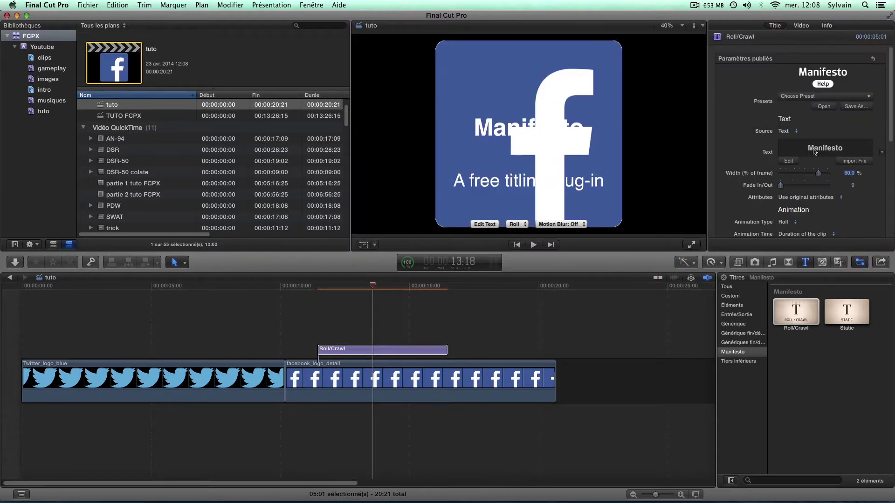
Replace the Roll/Crawl title's text with "TUTO" and "FCPX" on separate lines, and confirm the text edit
click(485, 225)
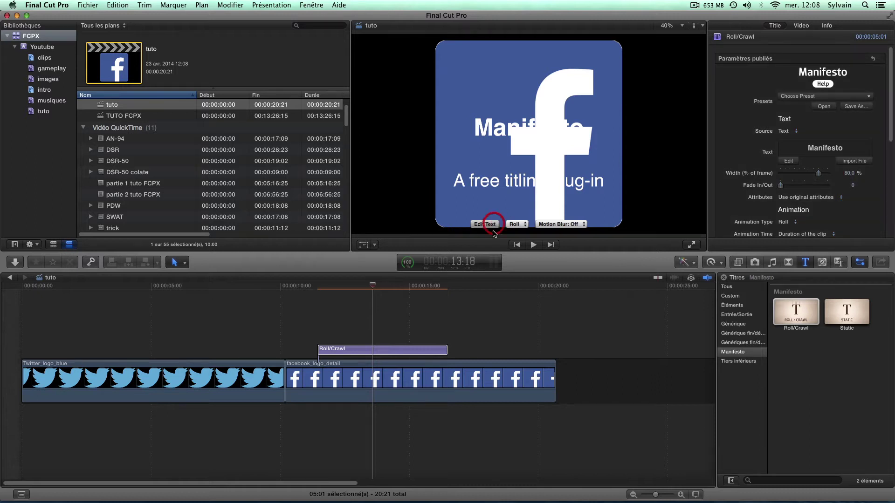
scroll(602, 265, down, 5)
drag(601, 265, 262, 36)
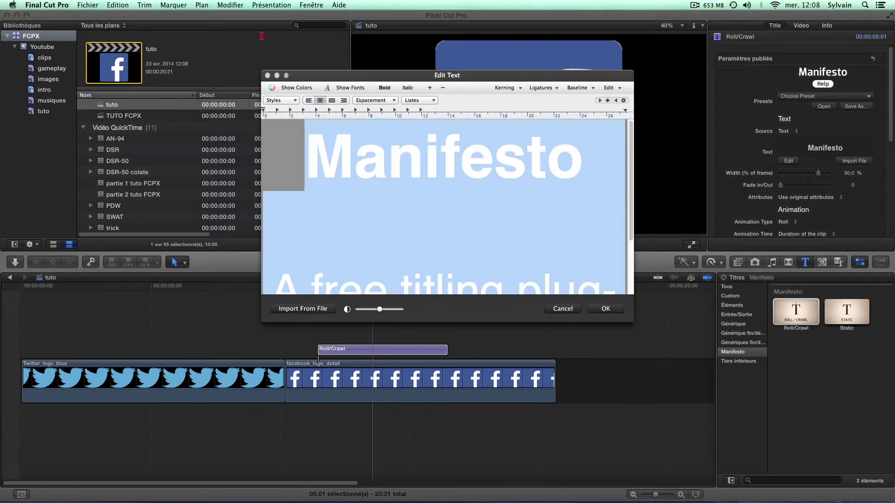
text(TUTP)
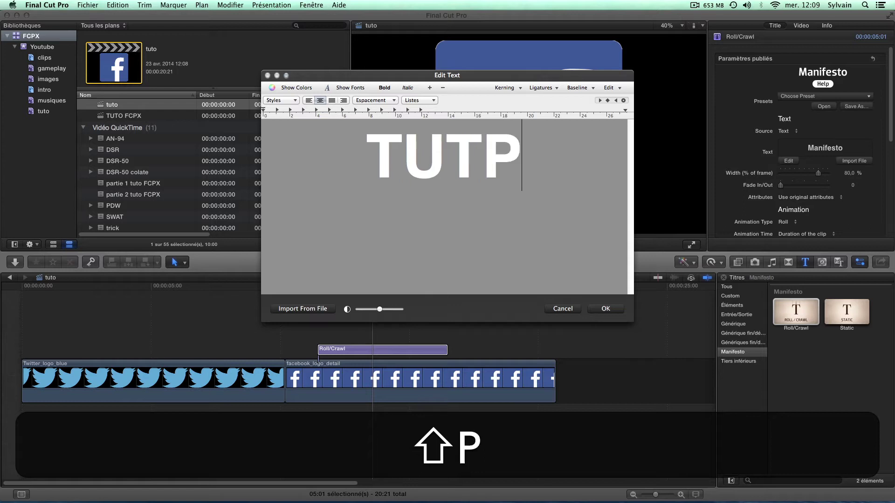
key(BackSpace)
text(O)
key(shift+Return)
key(shift+Return)
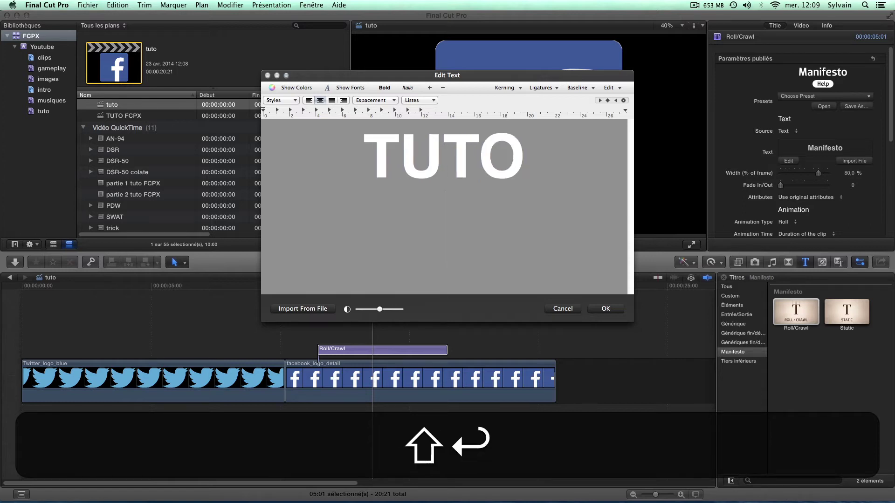
text(FCPX)
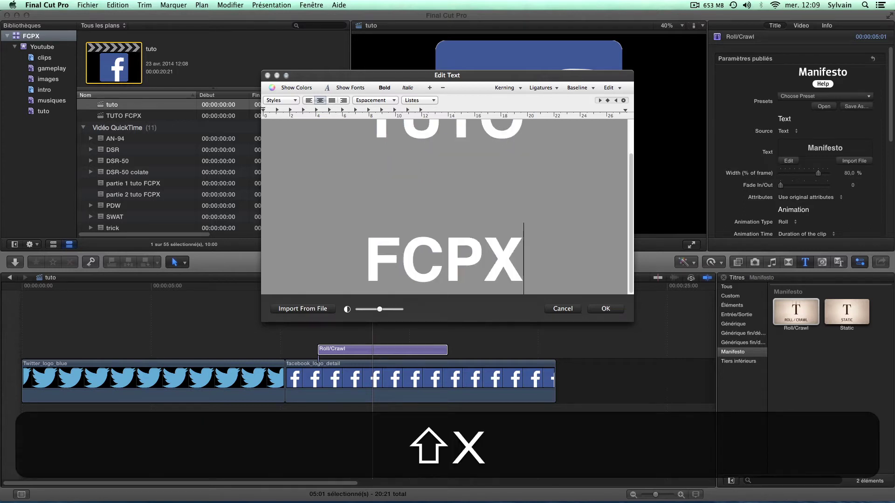
key(shift+Return)
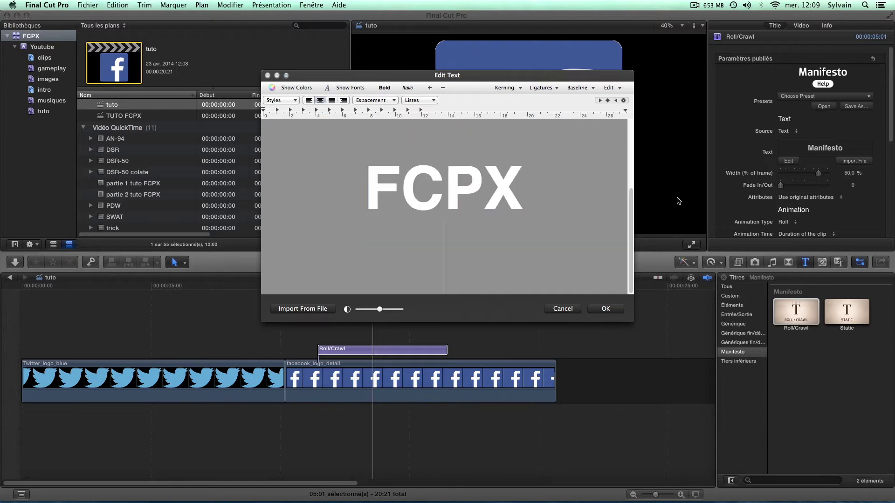
click(622, 313)
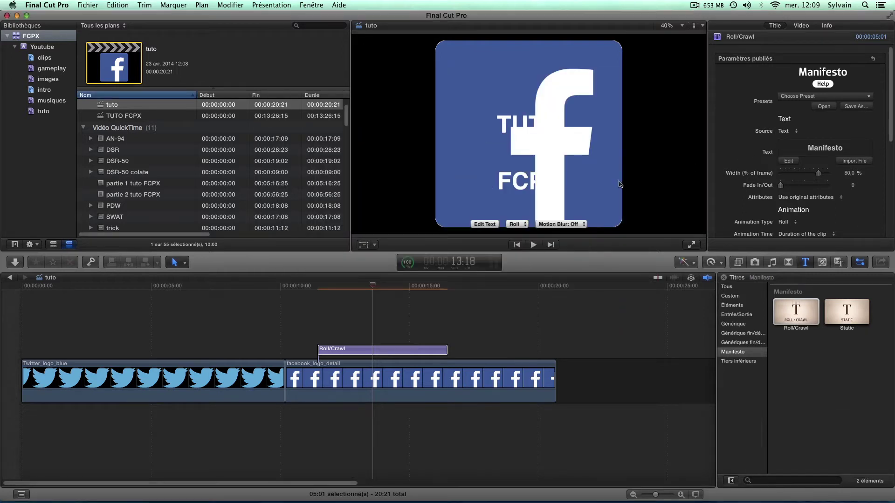
Play back the title's Roll animation from the start of the title
click(512, 220)
click(321, 348)
click(306, 289)
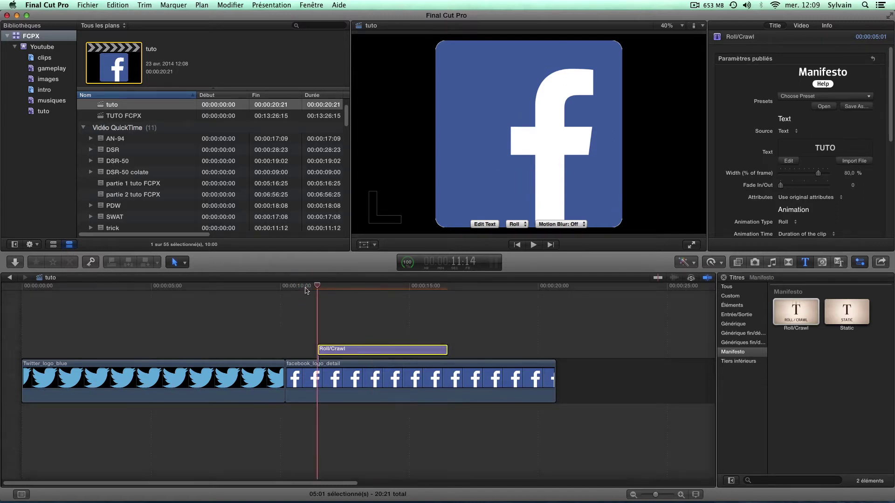
key(space)
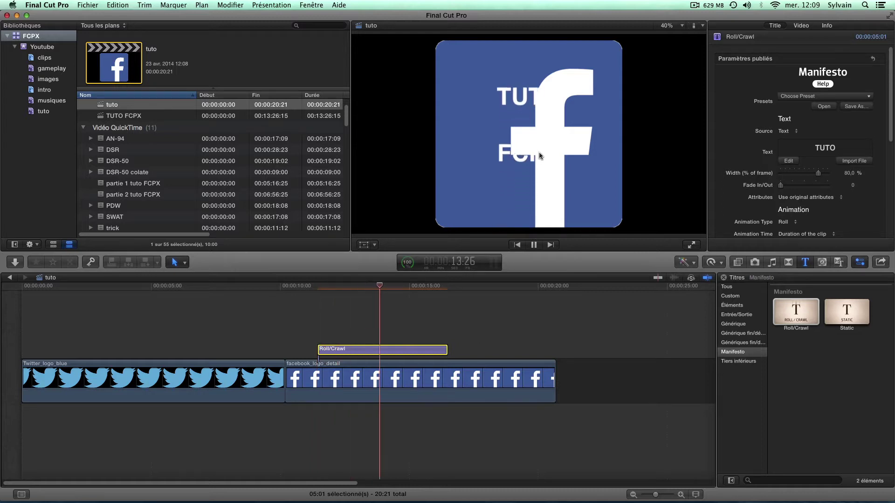
key(space)
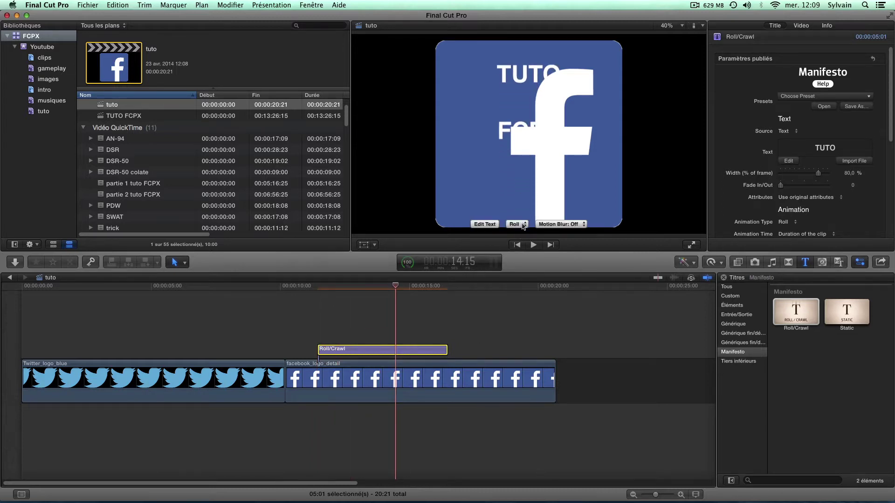
Set the title's animation type to Crawl, play it back, and check the Motion Blur options while keeping it Off
click(515, 224)
click(515, 233)
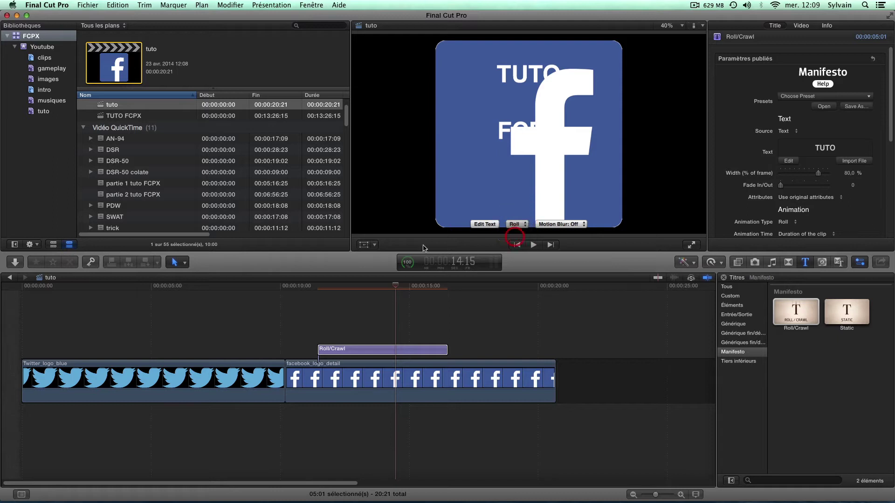
click(307, 285)
key(space)
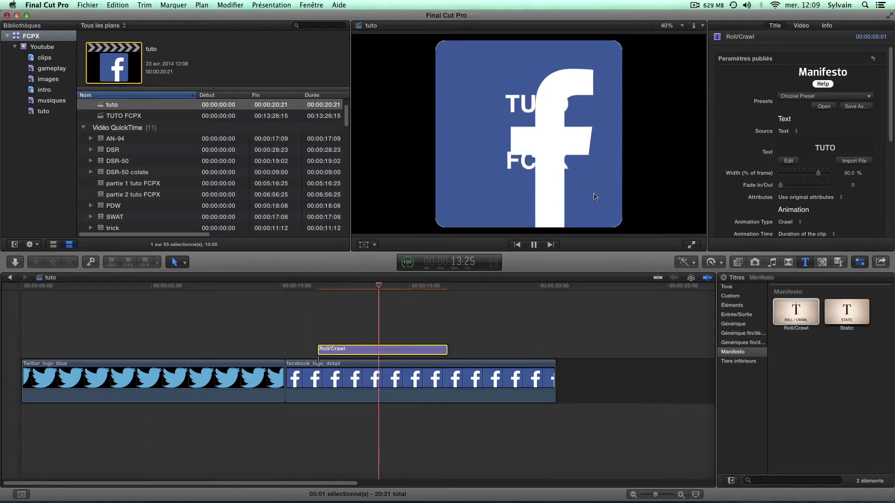
key(space)
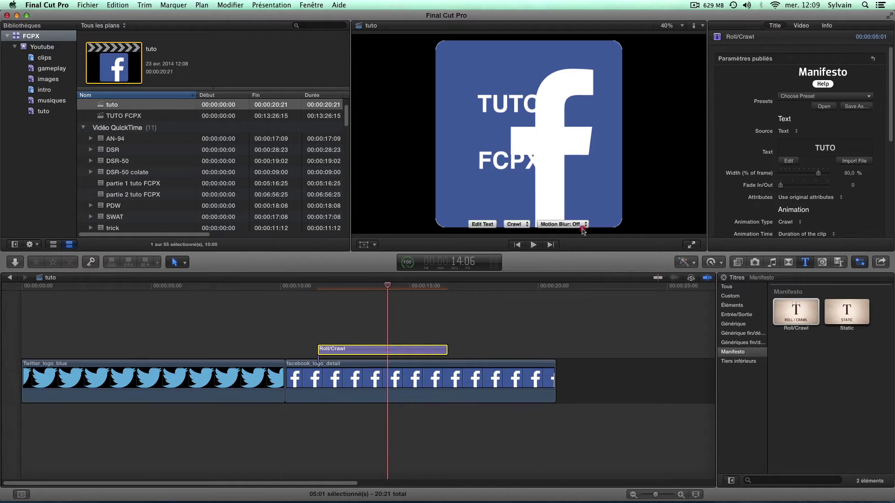
click(584, 231)
click(582, 234)
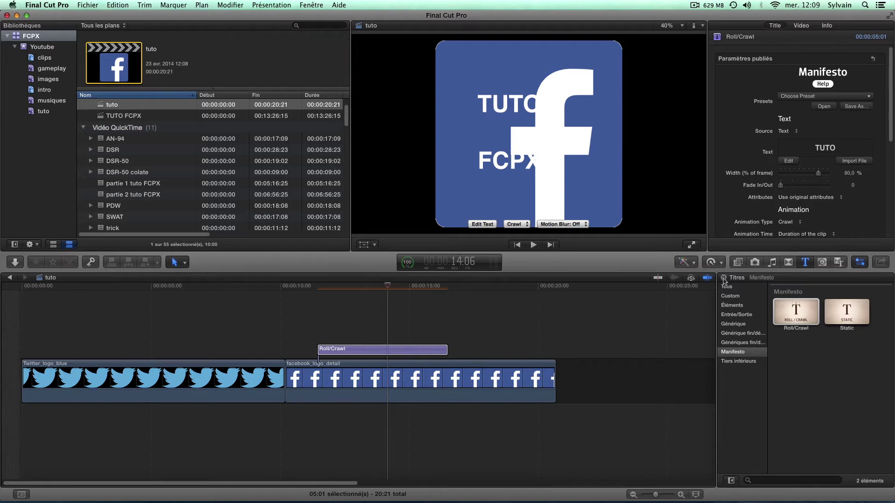
Close the titles browser and the inspector, and delete the Roll/Crawl title from the timeline
click(724, 279)
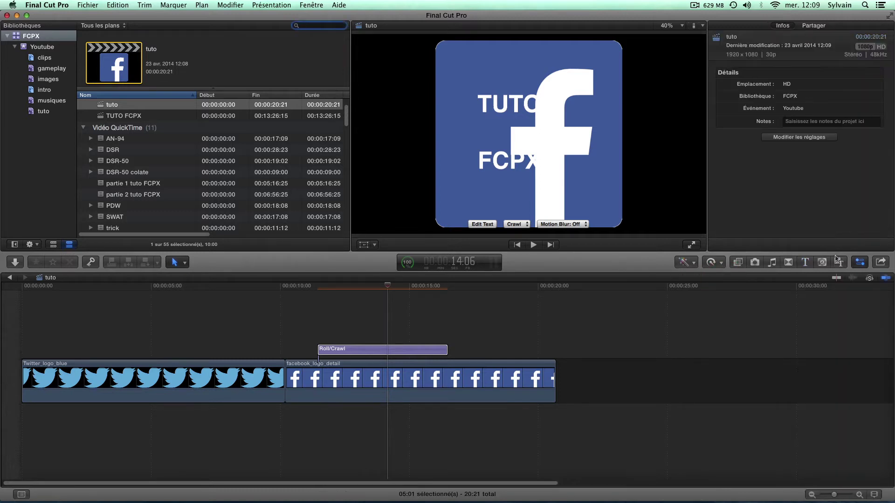
click(860, 263)
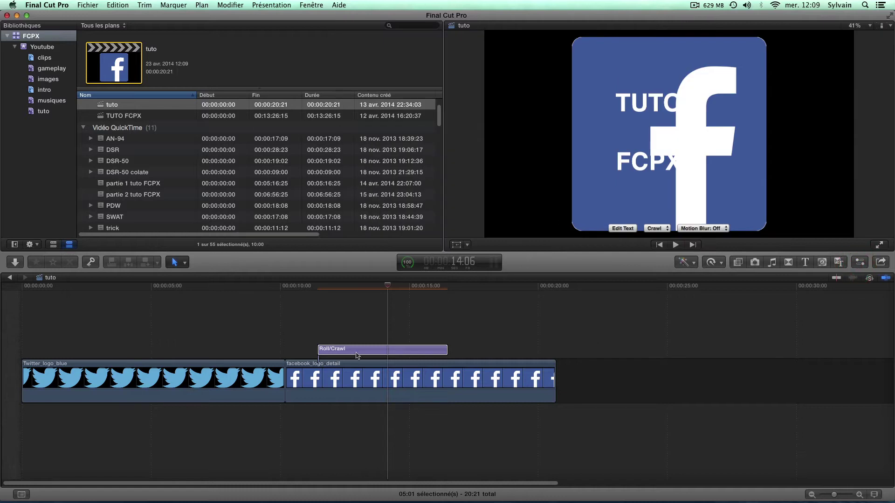
click(357, 352)
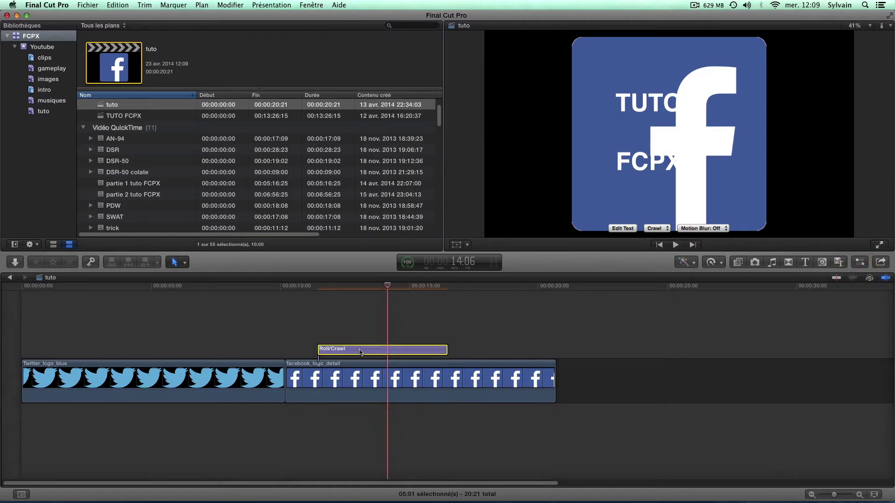
key(Delete)
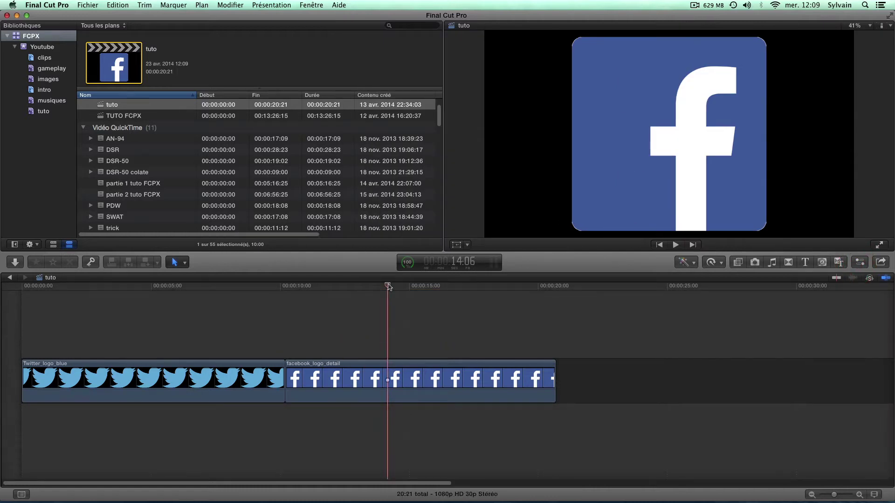
Play part of facebook_logo_detail without the title, stop, and move the playhead to about 6:19 in Twitter_logo_blue
drag(388, 284, 374, 308)
key(space)
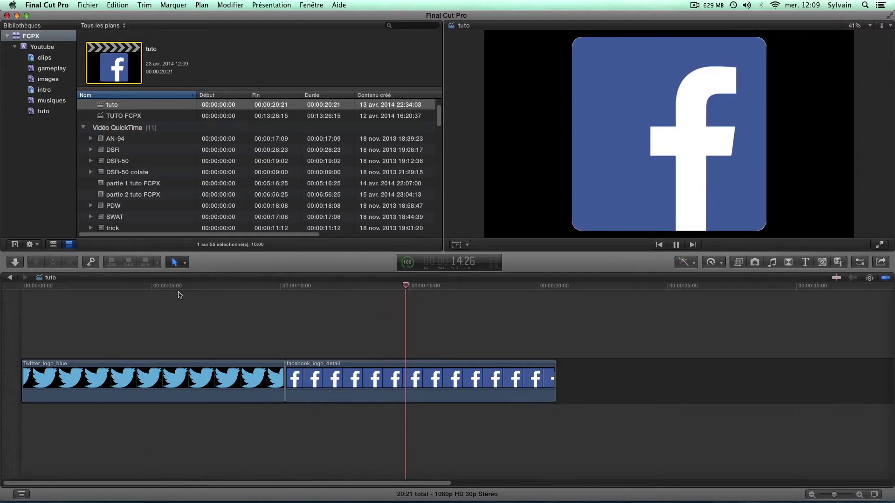
key(space)
click(192, 286)
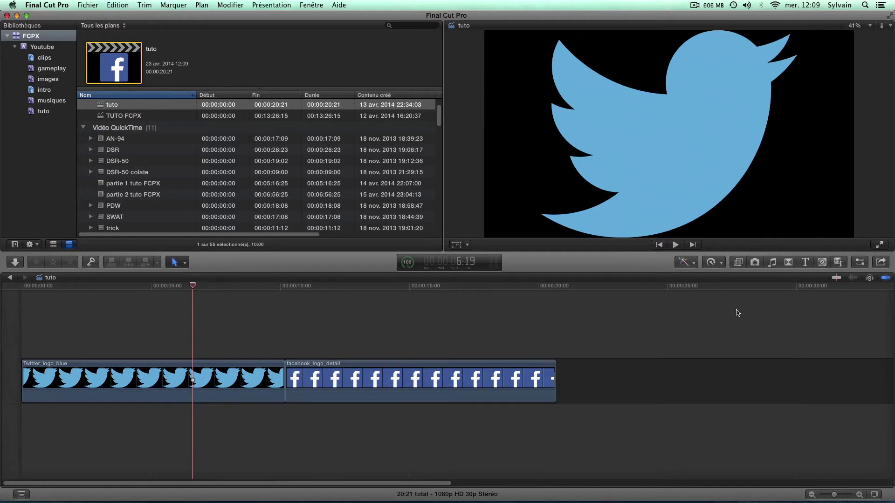
Delete facebook_logo_detail from the timeline, and add the Facebook logo image from the Images folder to Twitter_logo_blue as an audition
click(492, 380)
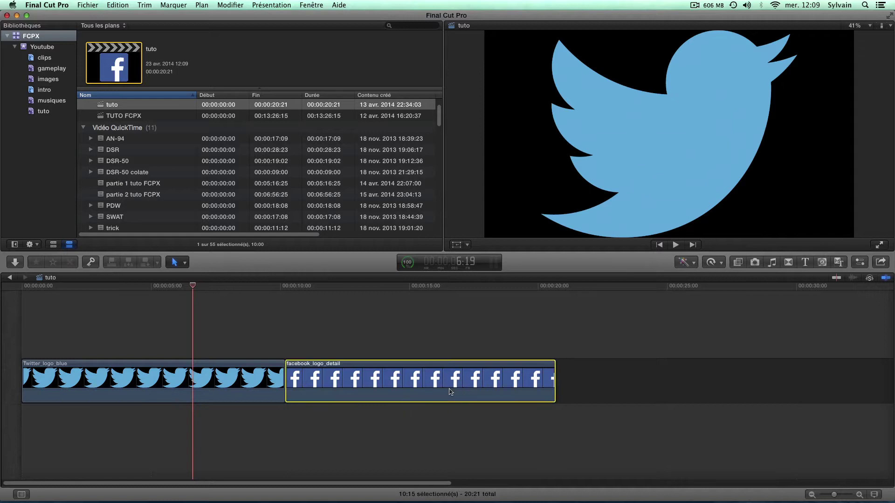
key(Delete)
mouse_move(644, 502)
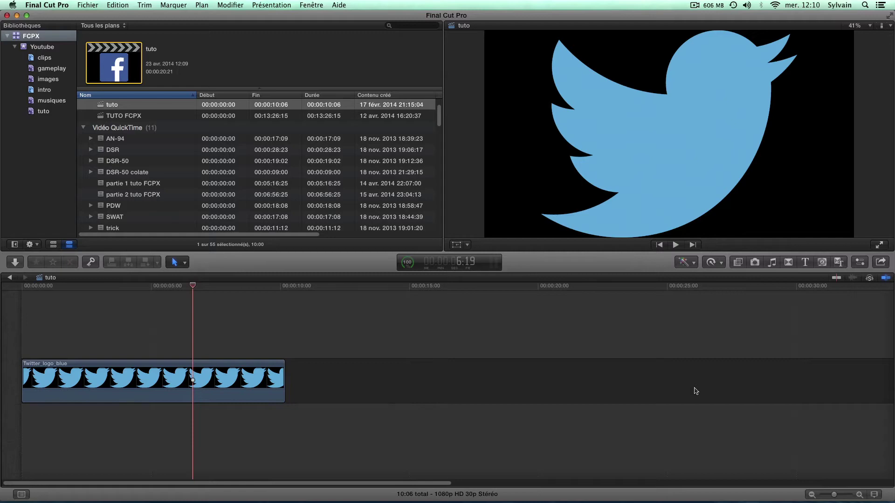
click(774, 481)
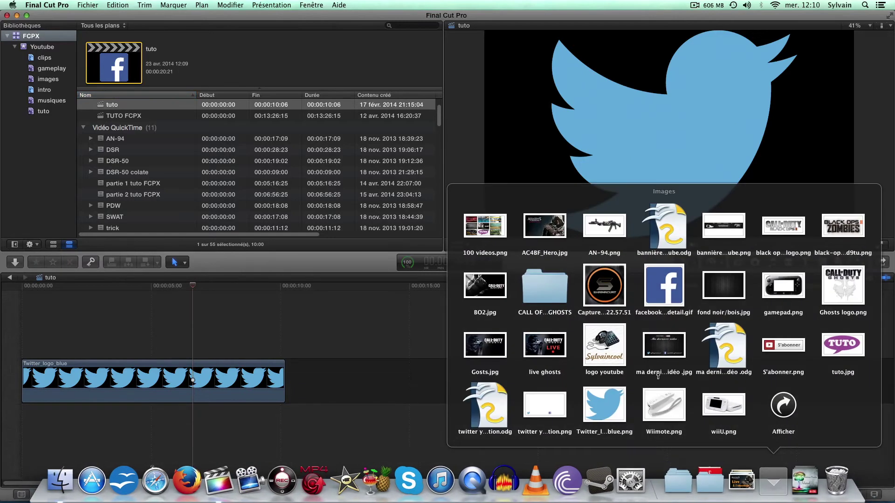
drag(671, 283, 65, 383)
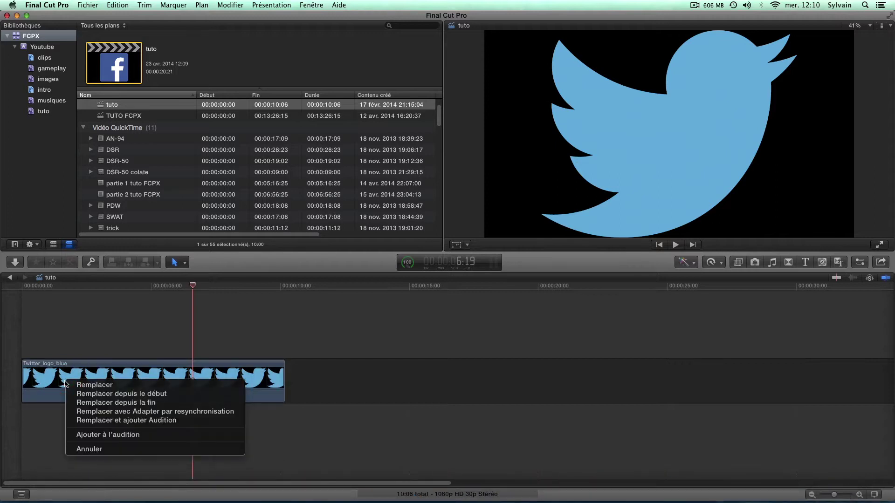
click(99, 434)
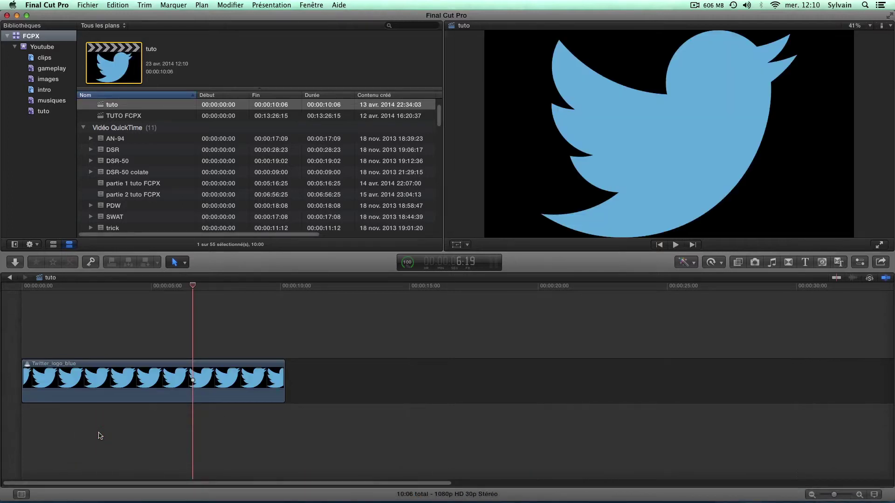
Open the clip's audition, preview Twitter_logo_blue, and switch the pick to facebook_logo_detail before stopping playback
right_click(228, 381)
mouse_move(240, 383)
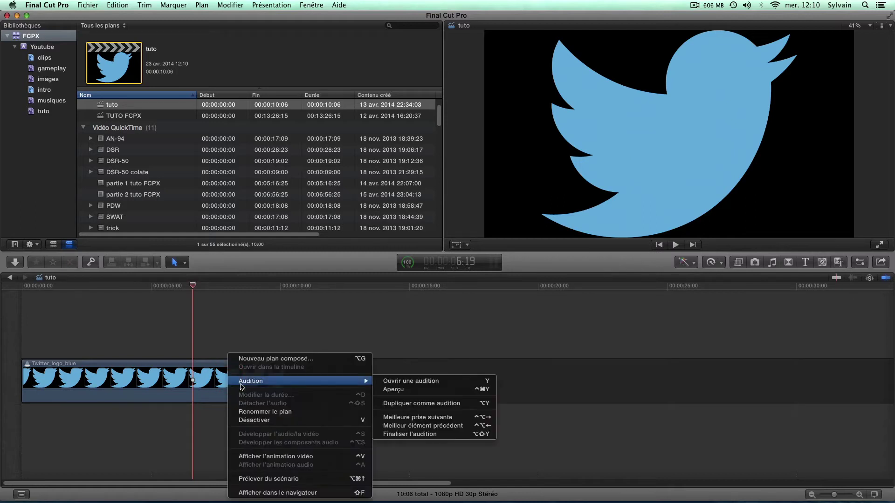
click(406, 382)
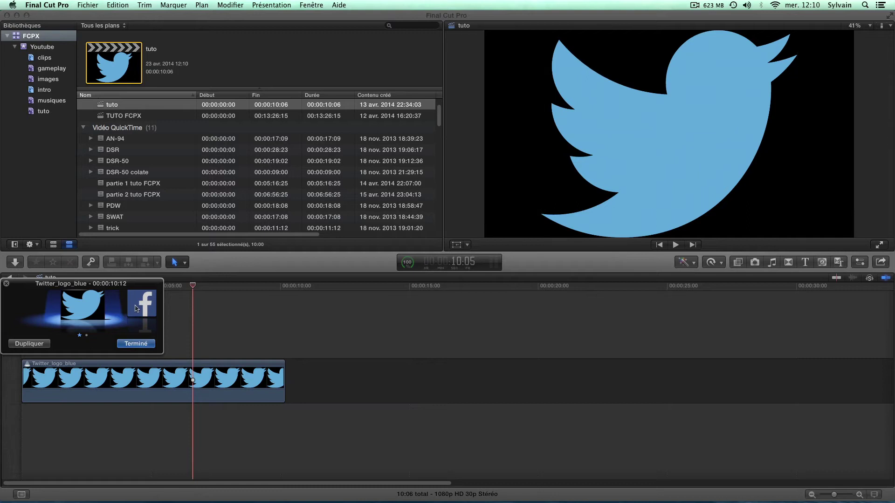
key(space)
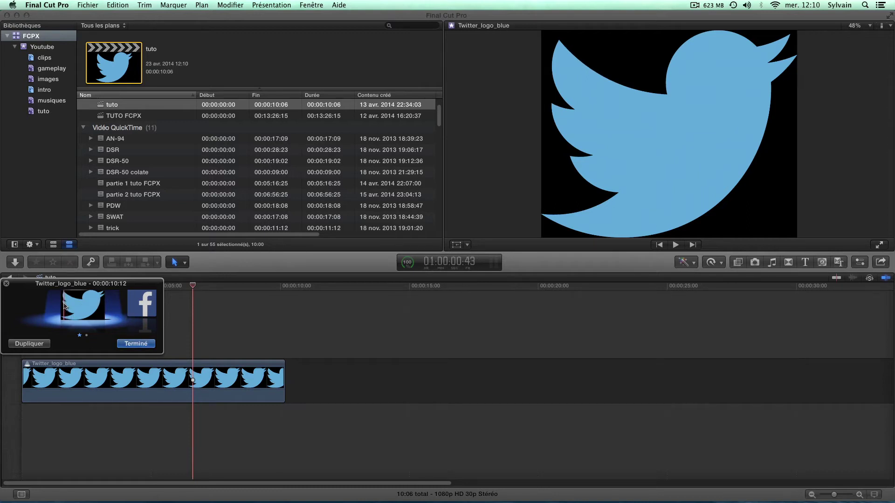
key(space)
key(space)
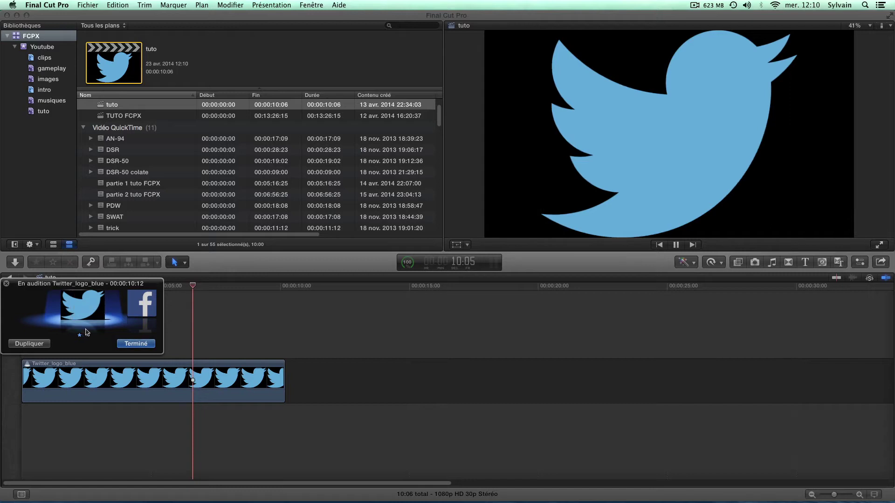
key(Right)
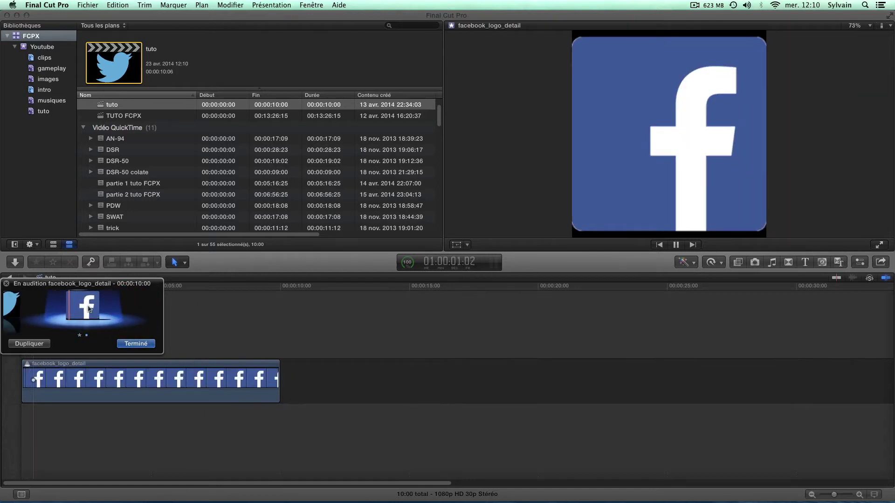
key(space)
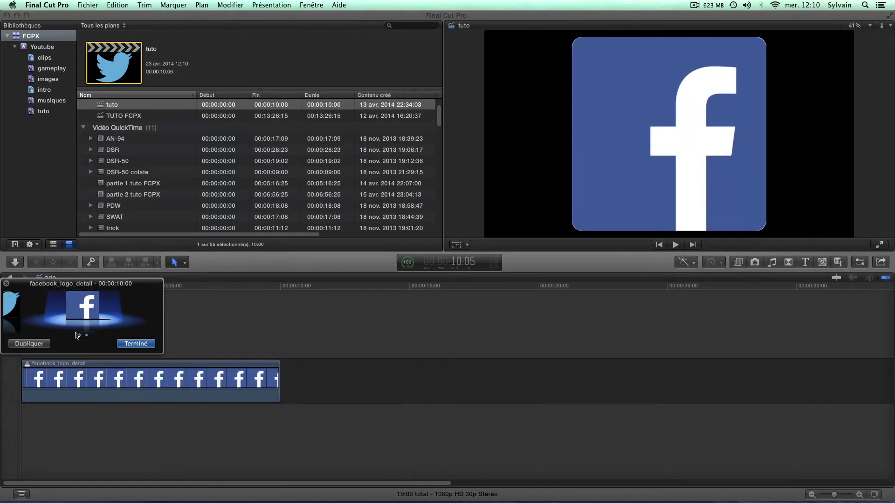
Move the audition window aside, switch to the Twitter logo and back, and close the audition with facebook_logo_detail as the pick
drag(85, 317, 121, 317)
click(53, 314)
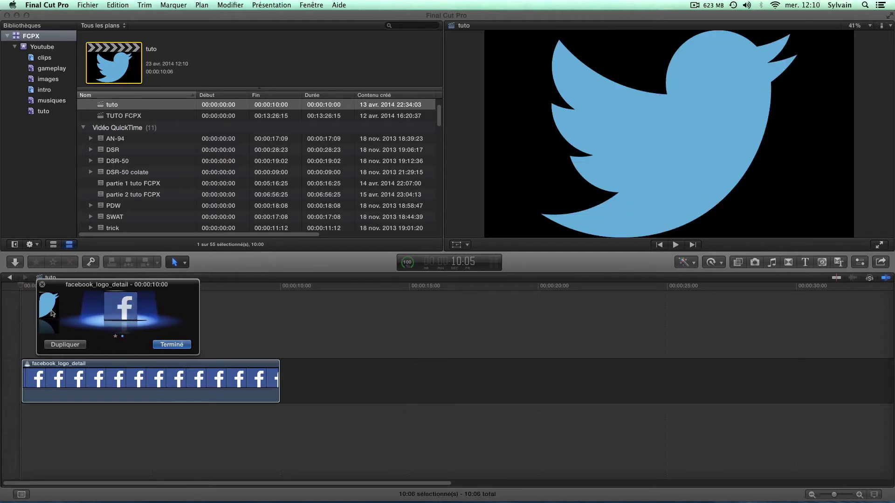
click(181, 306)
click(172, 345)
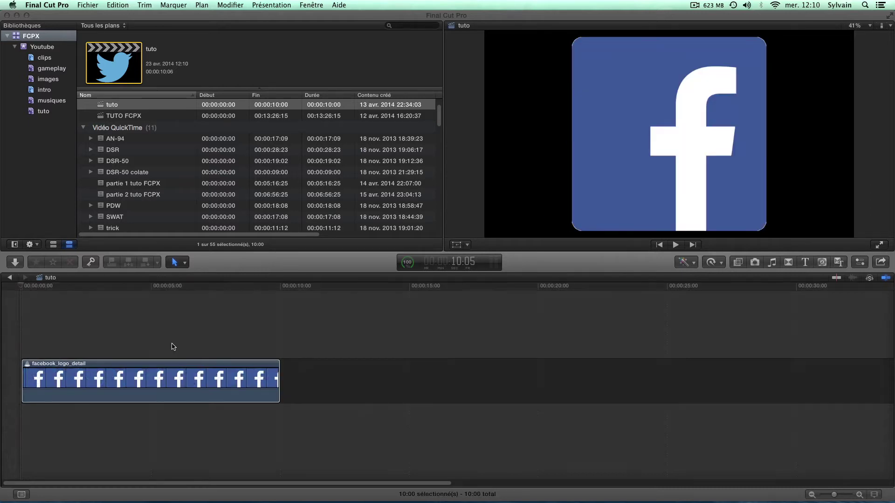
Finalize the audition on facebook_logo_detail, check the clip's available commands, and deselect the clip
right_click(161, 368)
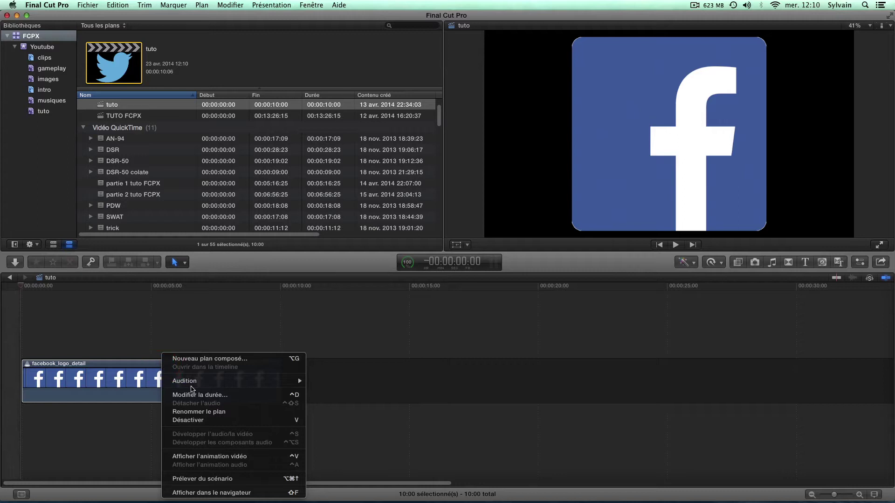
mouse_move(192, 386)
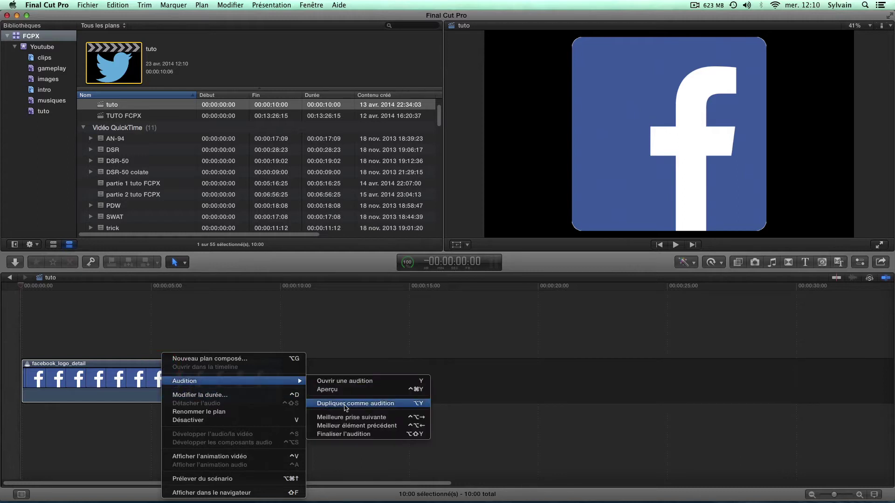
click(344, 434)
right_click(139, 380)
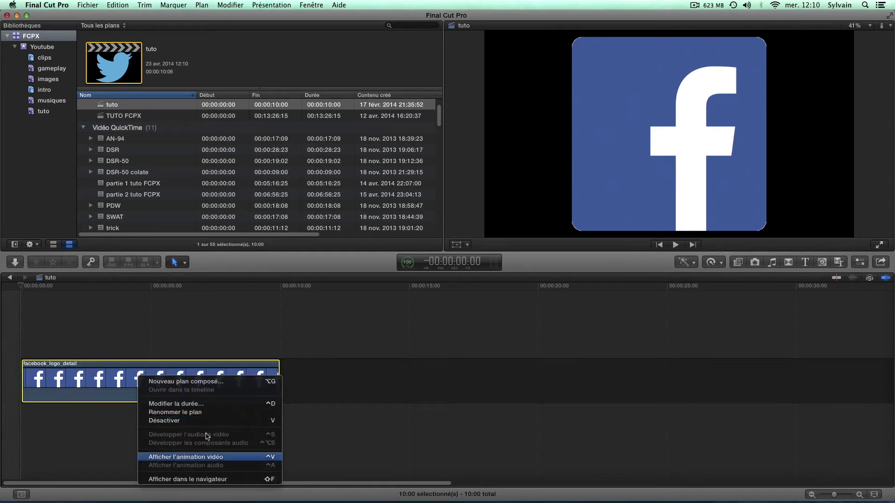
click(304, 424)
click(304, 423)
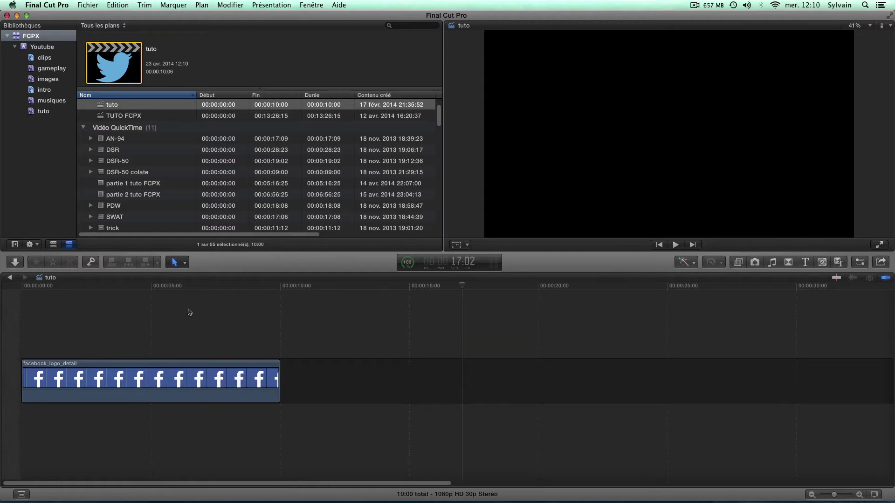
Play back part of the finalized facebook_logo_detail clip, stop, and delete it from the timeline
click(175, 287)
key(space)
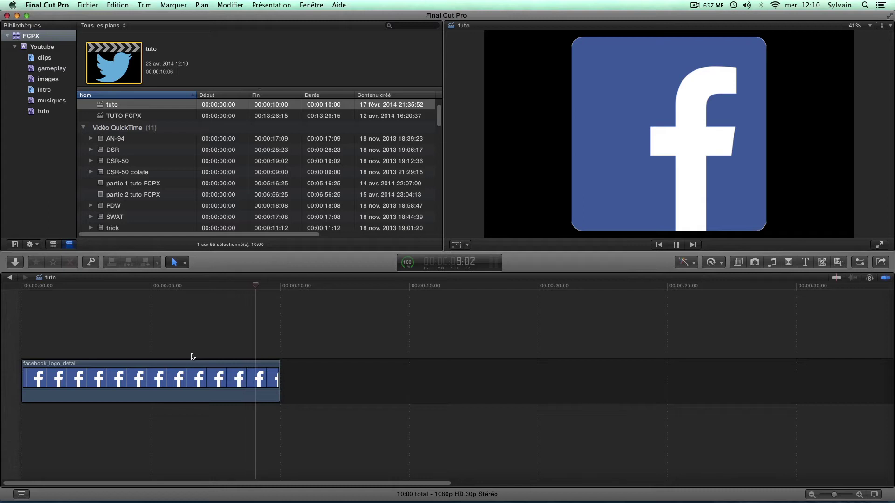
key(space)
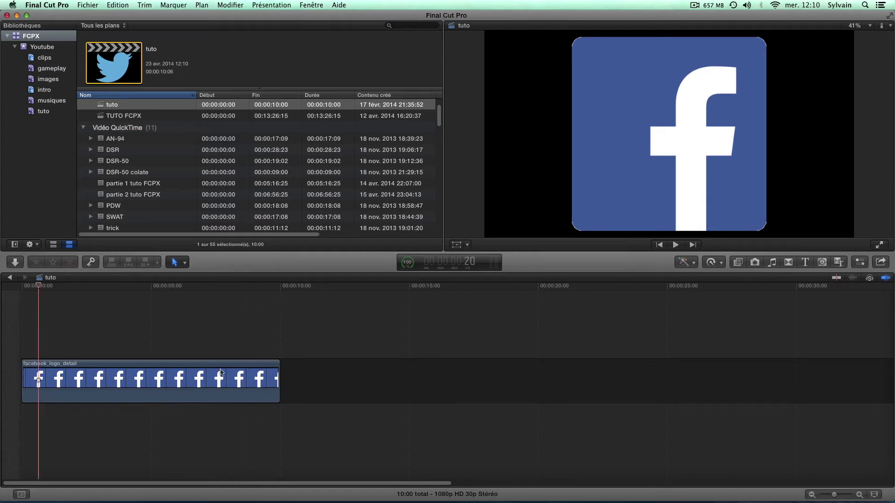
click(194, 401)
key(Delete)
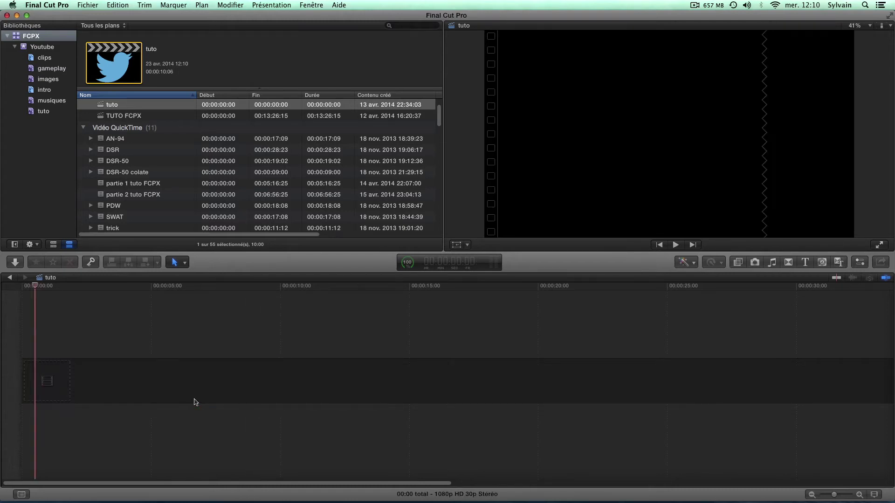
Import the Call of Duty 4 Modern Warfare Trailer video from the Téléchargements folder into the existing Youtube event
mouse_move(562, 455)
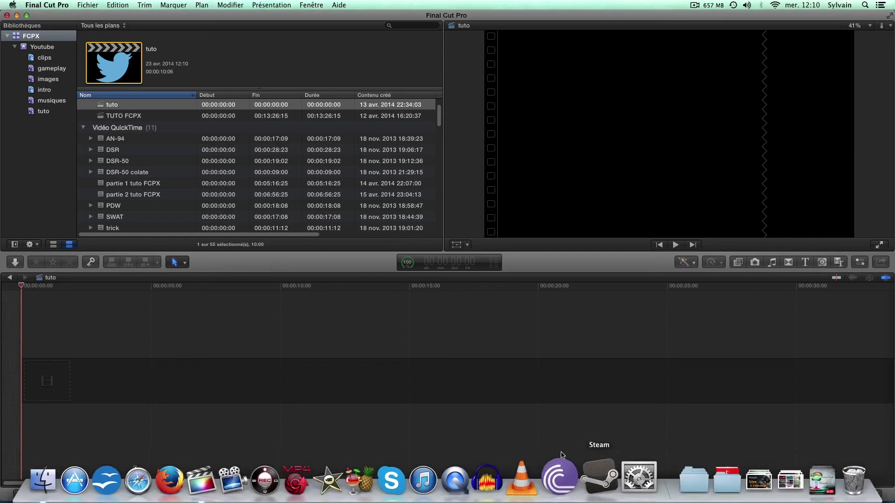
scroll(257, 163, down, 10)
click(15, 263)
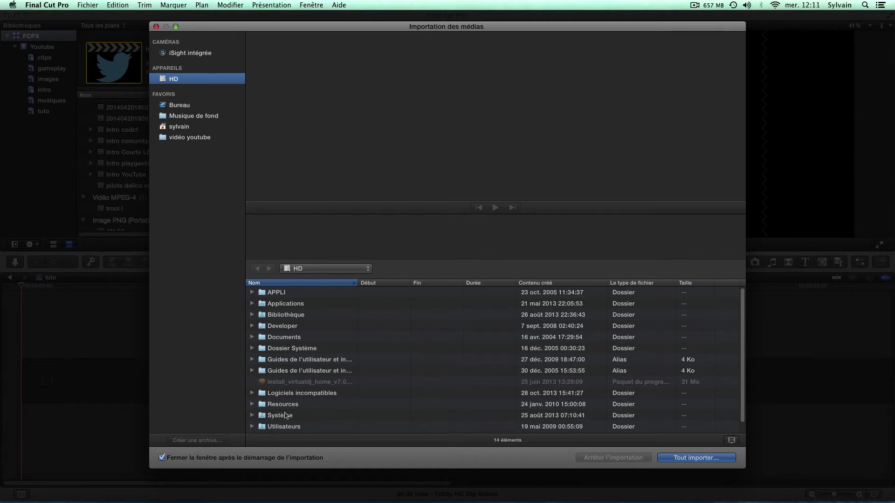
scroll(297, 386, down, 1)
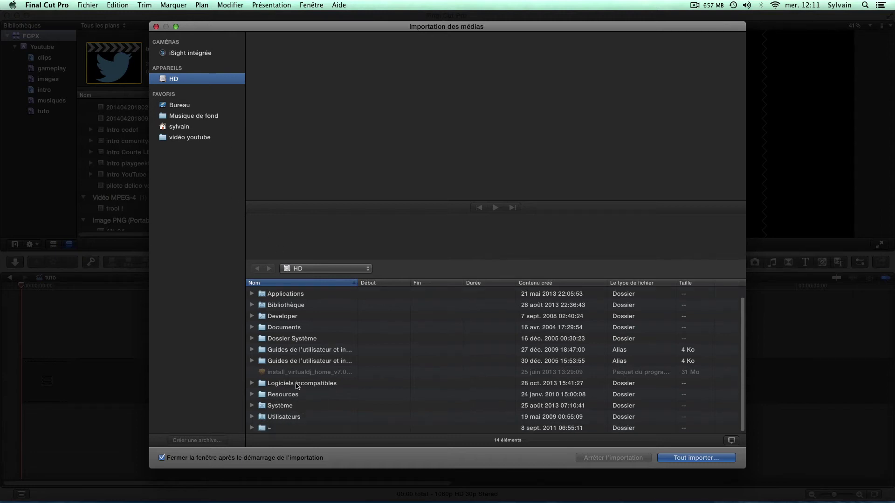
double_click(285, 418)
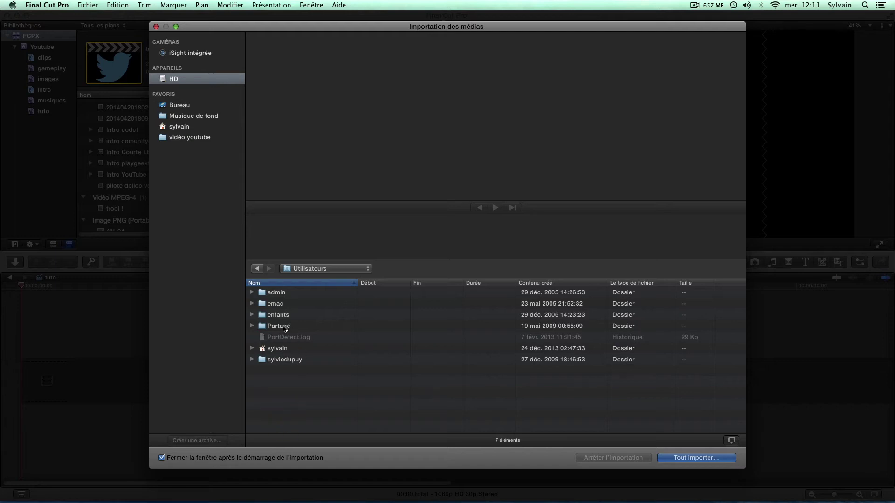
double_click(282, 349)
click(285, 349)
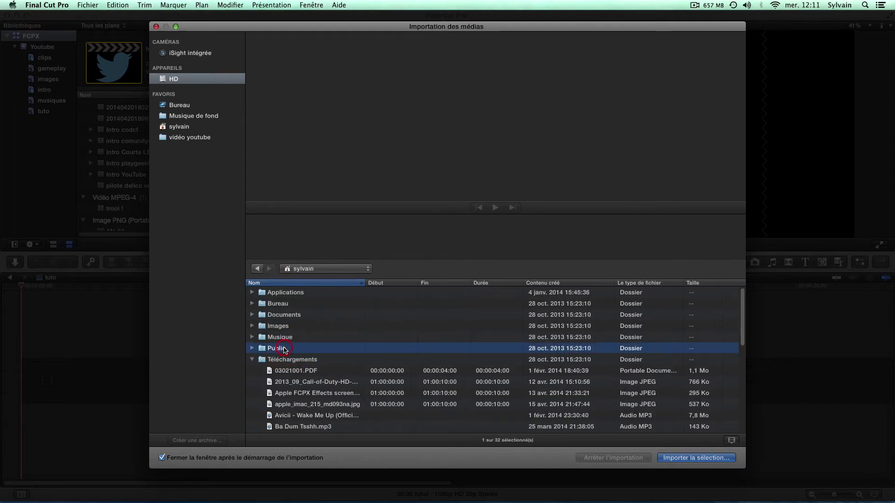
double_click(268, 362)
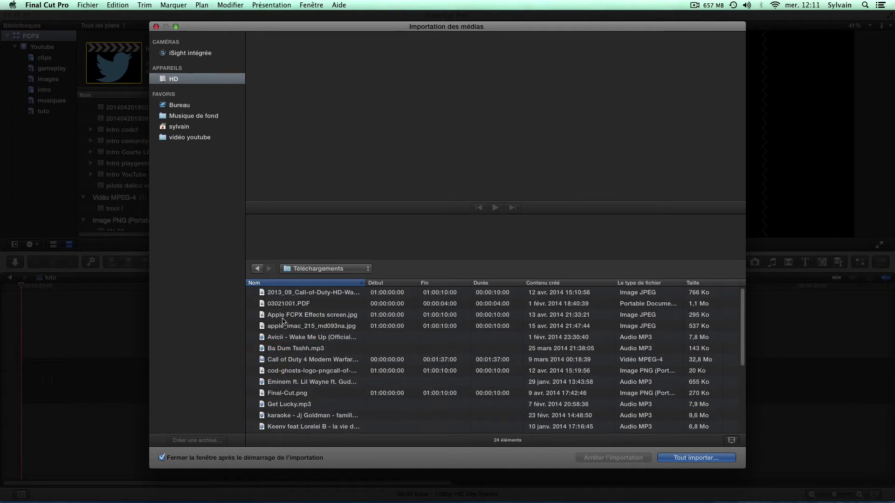
click(292, 363)
click(702, 458)
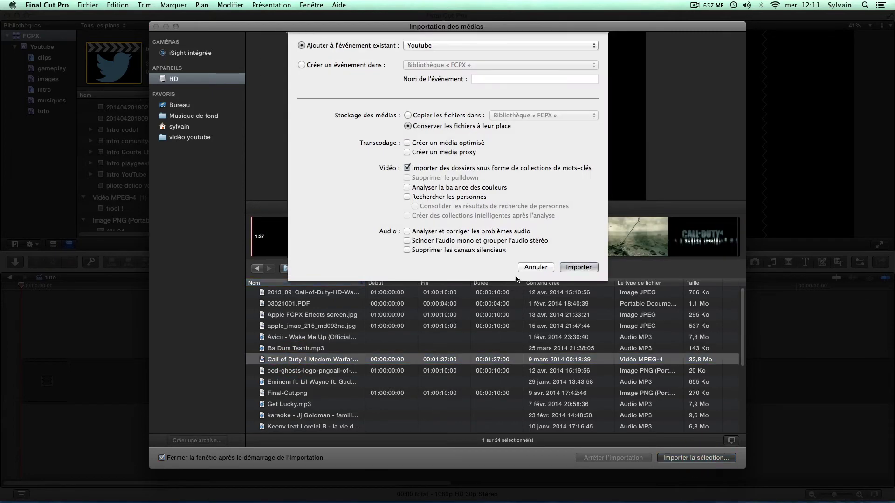
click(580, 267)
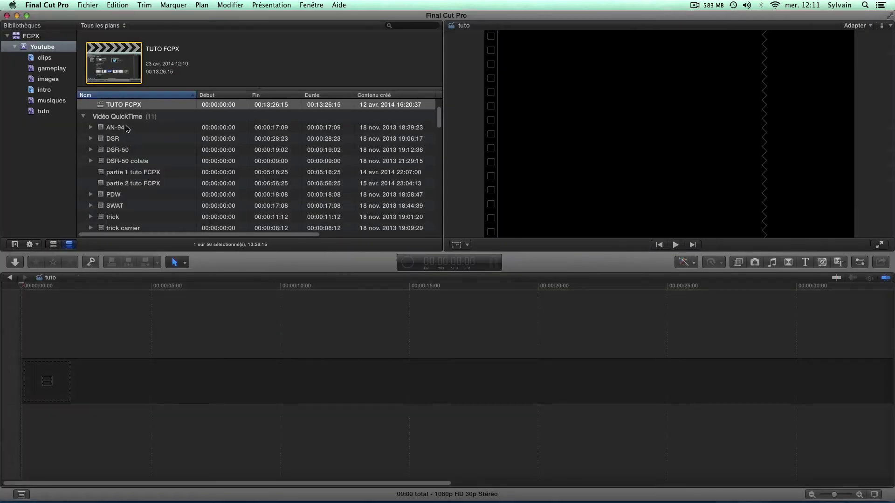
Place Call of Duty 4 Modern Warfare Trailer from the gameplay collection at the start of the timeline, and move the playhead to 7:11
click(49, 68)
scroll(124, 167, up, 5)
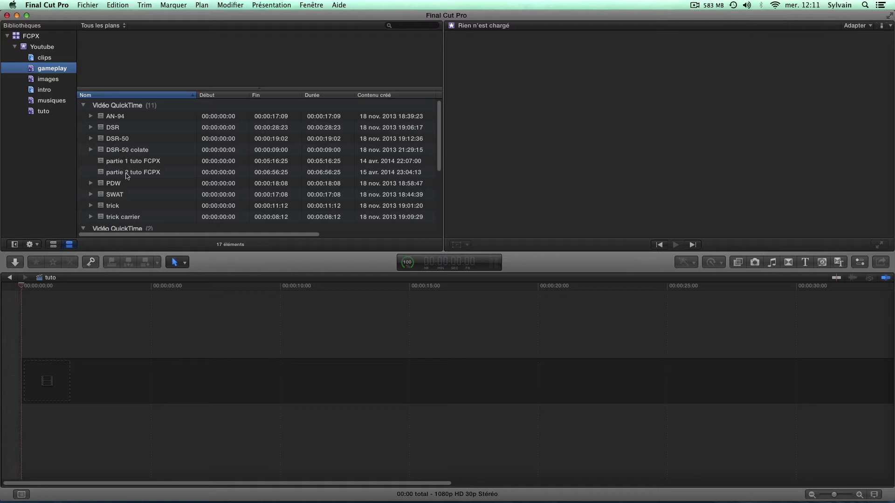
scroll(126, 176, down, 5)
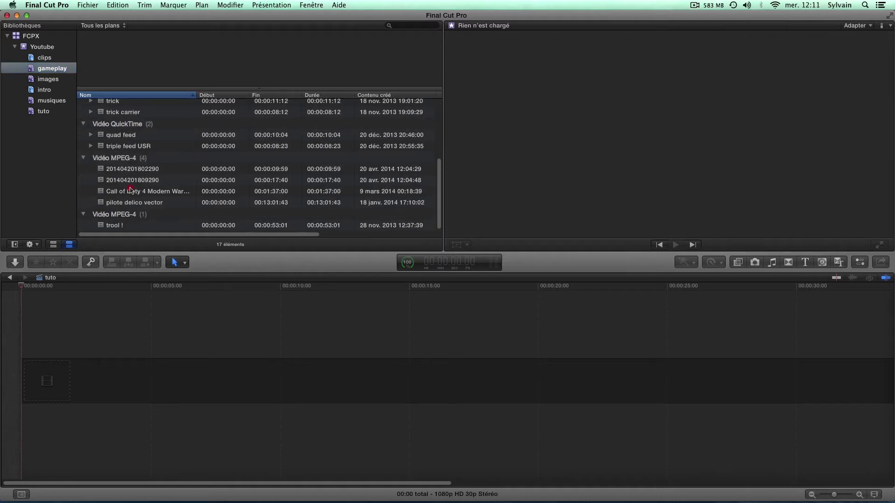
click(120, 191)
drag(111, 192, 72, 383)
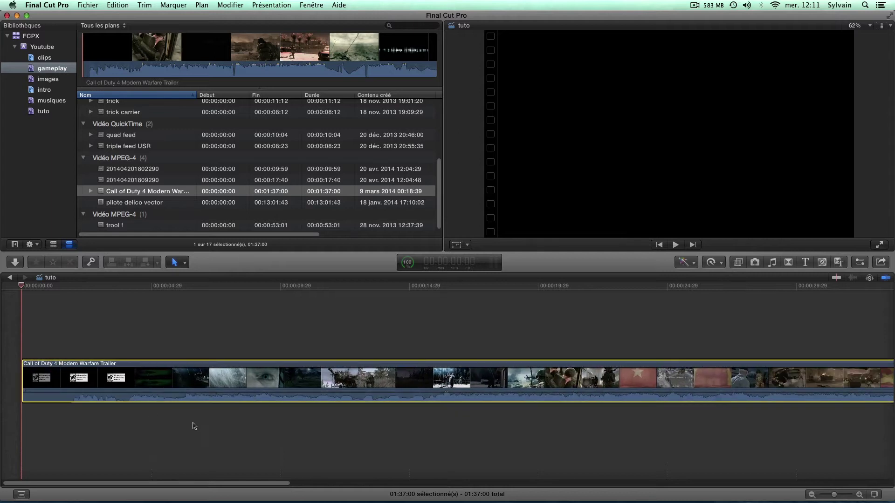
click(213, 429)
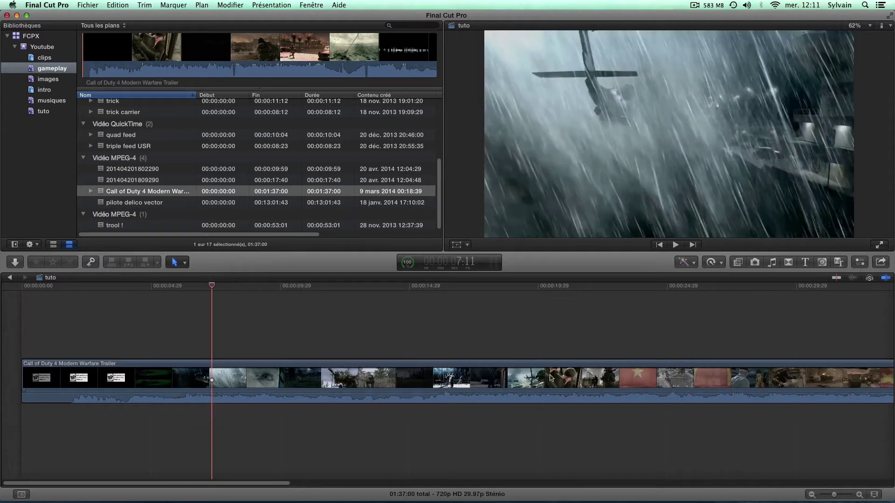
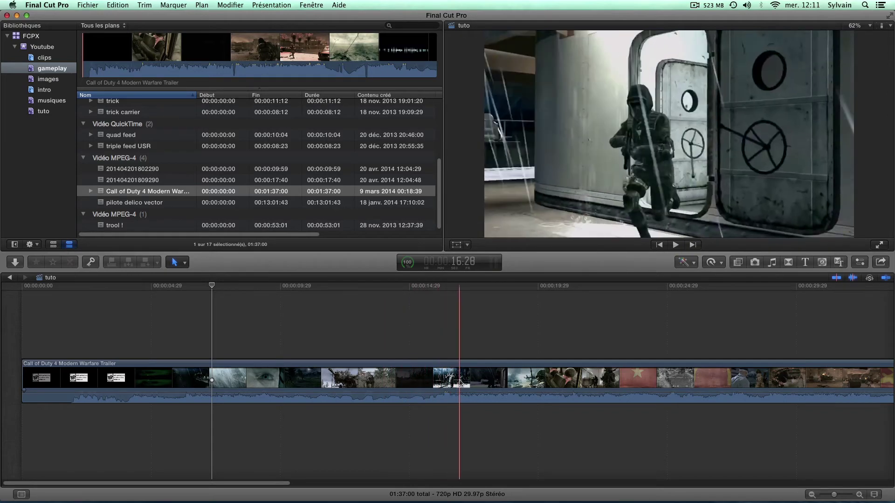
Play a short part of the trailer from about 16:28, stop, and try the option to solo the selected items
key(space)
key(space)
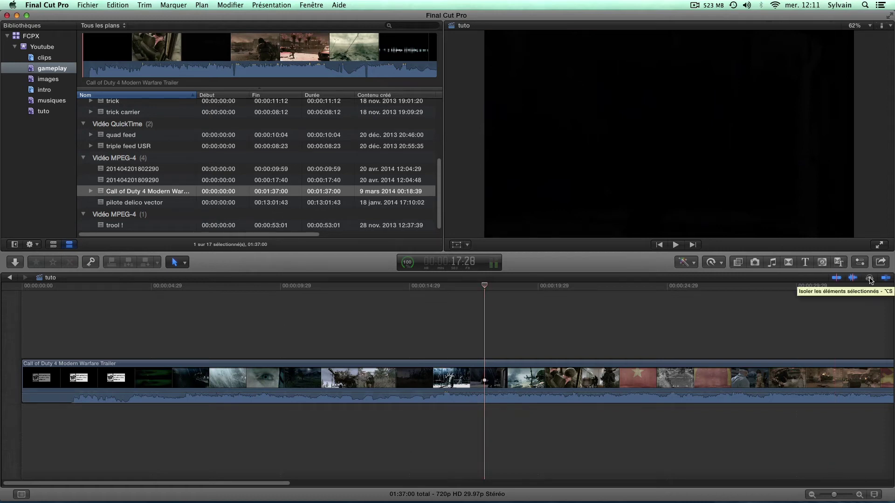
click(870, 279)
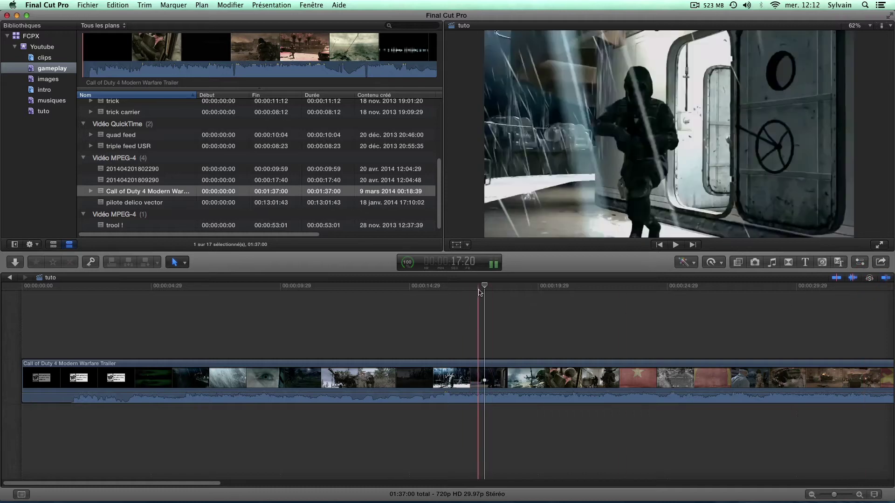
Turn off skimming in the timeline and place the playhead at about 5:16
click(837, 277)
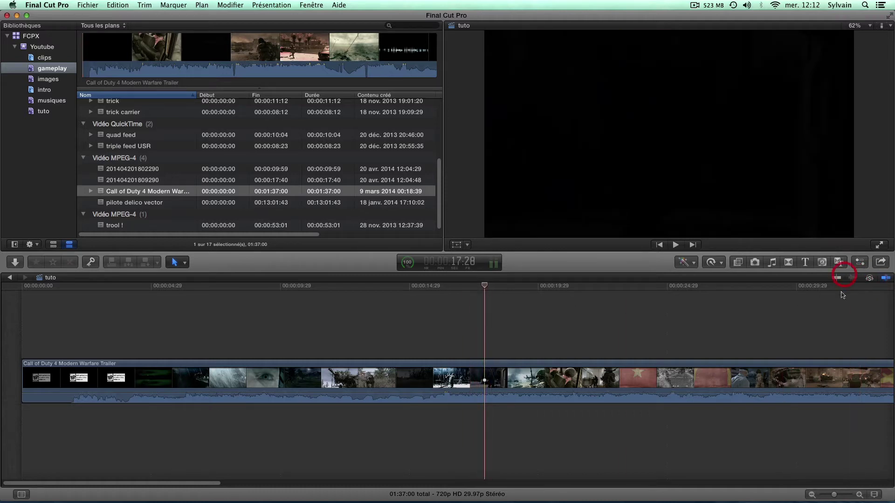
click(165, 291)
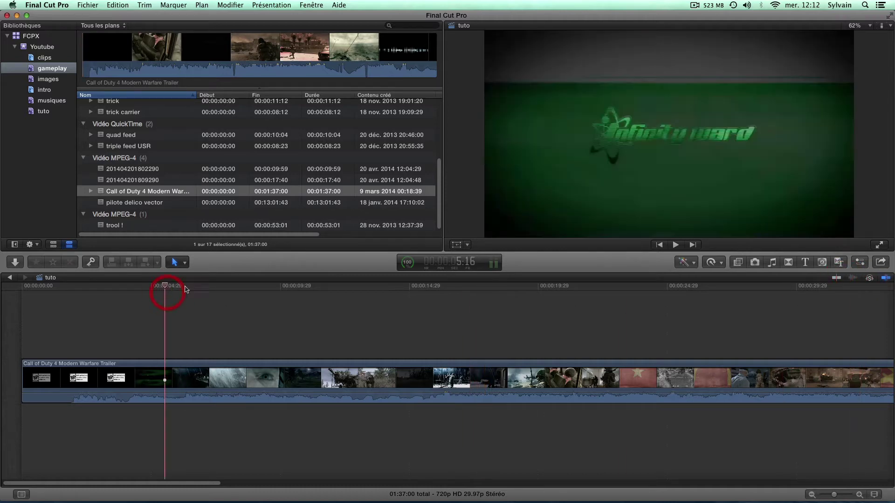
Show the background tasks list to check the processing activities, and close it
click(61, 4)
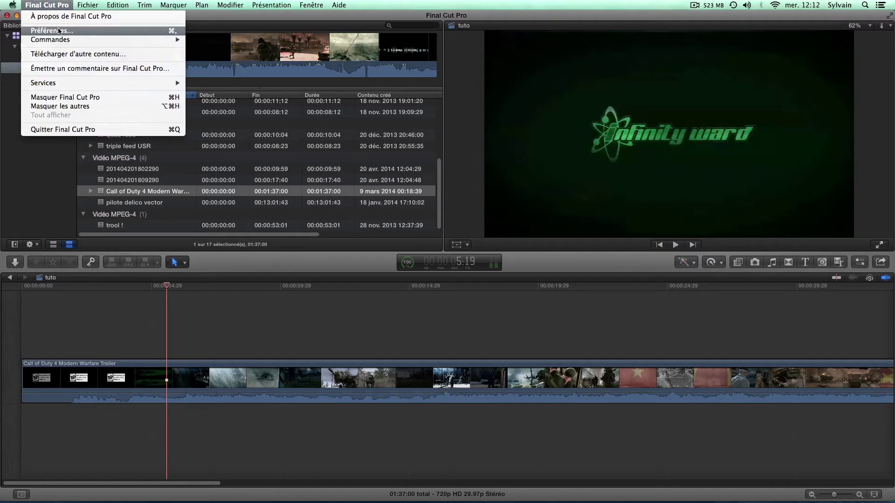
click(88, 4)
click(409, 262)
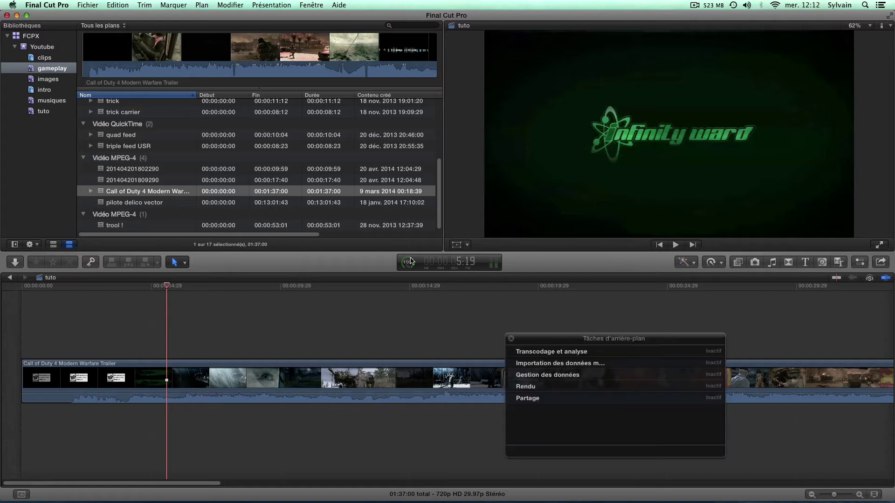
click(511, 339)
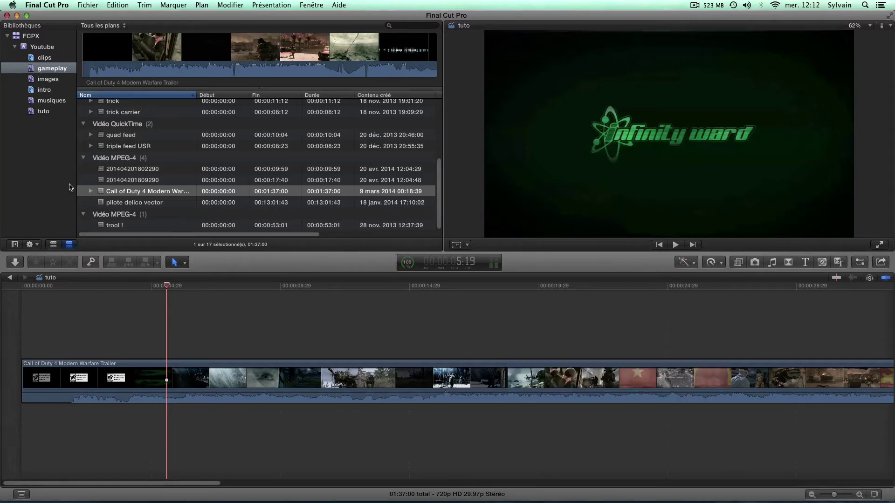
Open the application preferences and review the general, editing and import settings
click(47, 5)
click(49, 32)
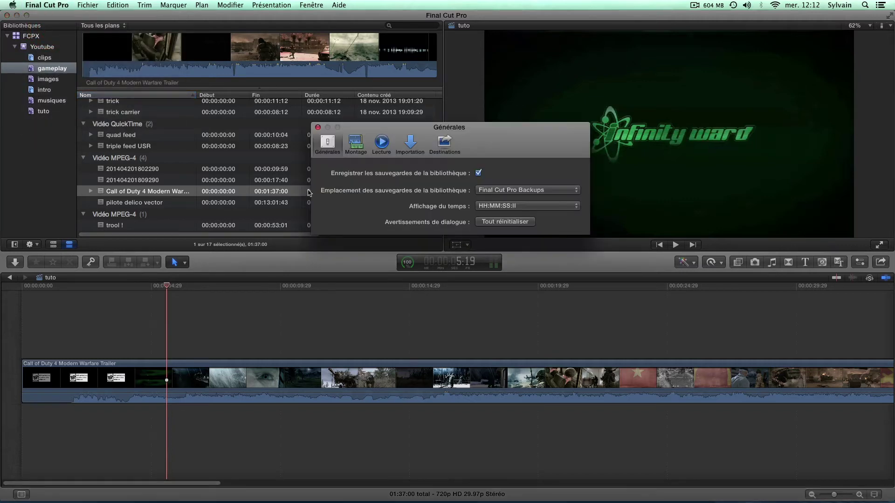
click(354, 145)
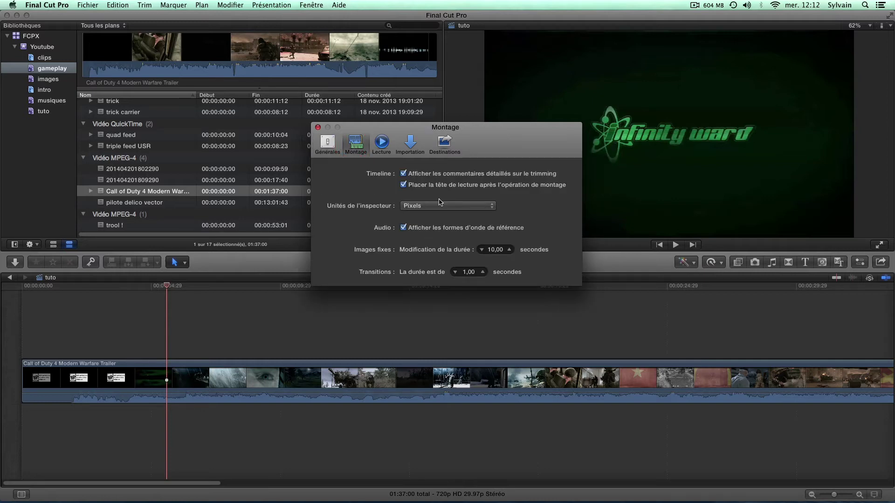
click(410, 143)
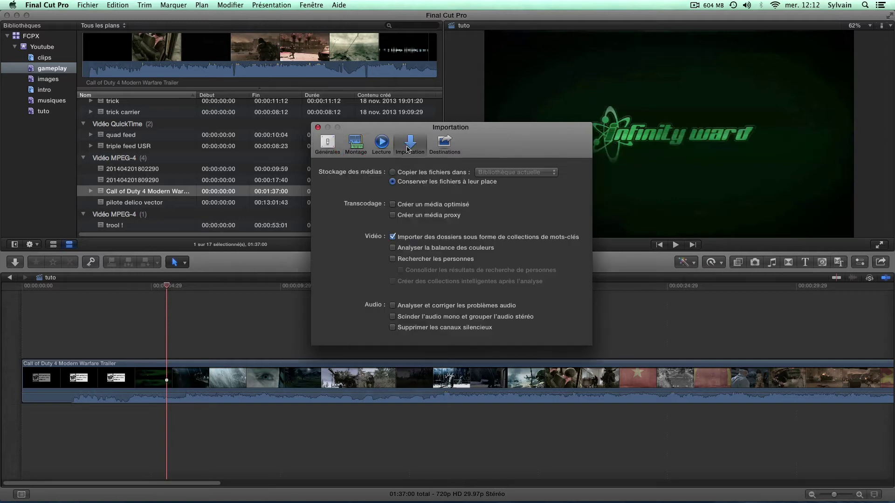
click(369, 148)
click(327, 144)
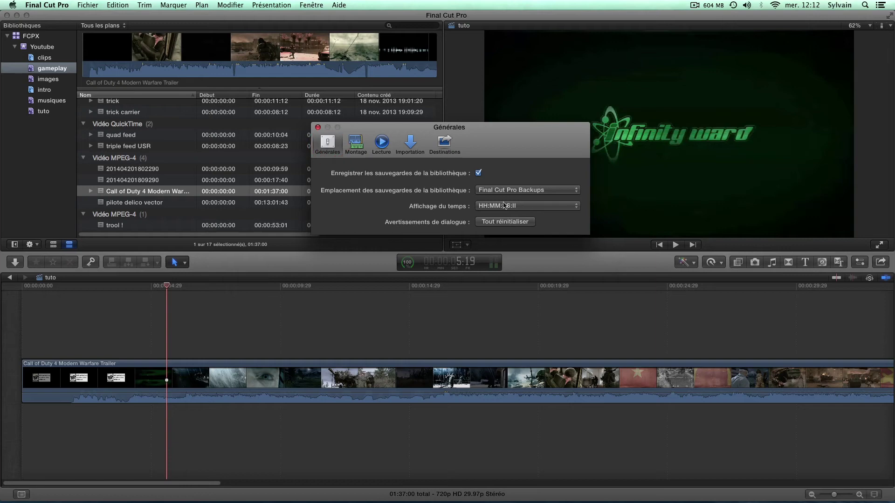
click(355, 143)
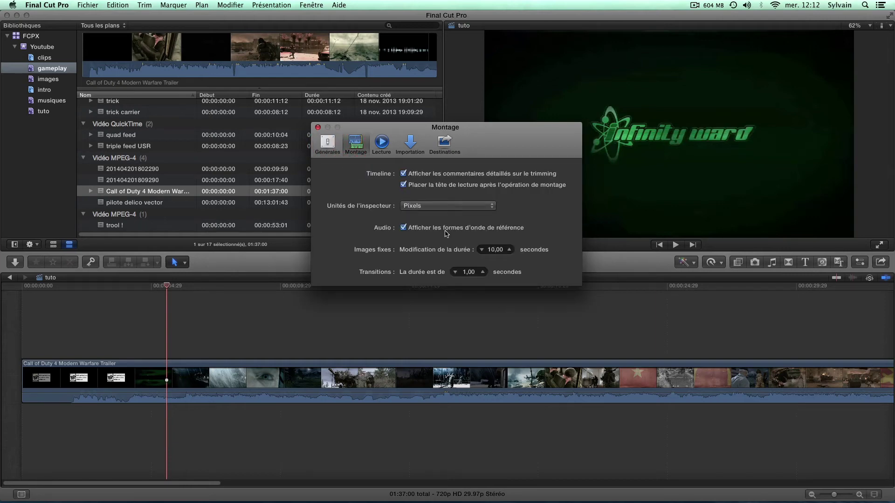
In the playback preferences, try enabling background rendering, turn it back off, and close the preferences
click(391, 144)
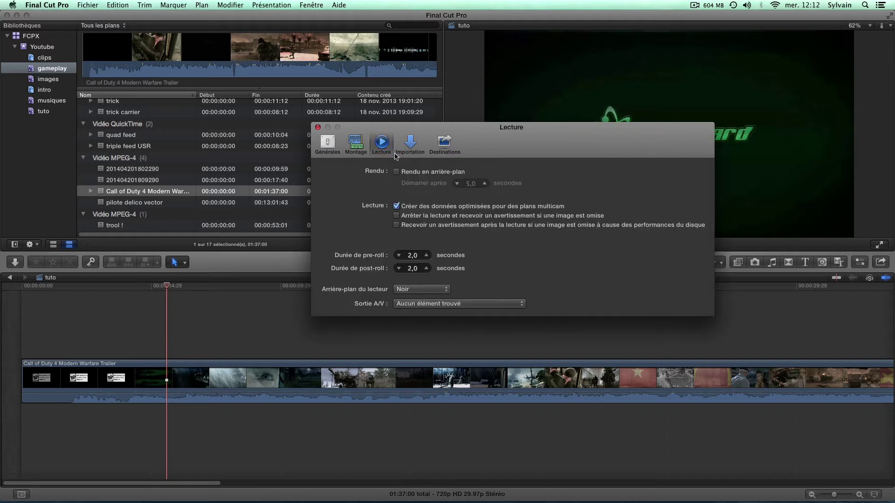
click(408, 175)
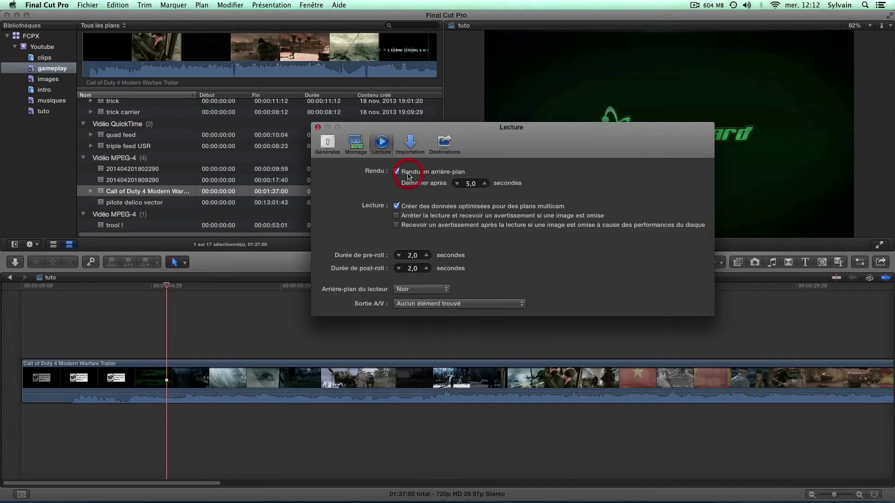
click(408, 175)
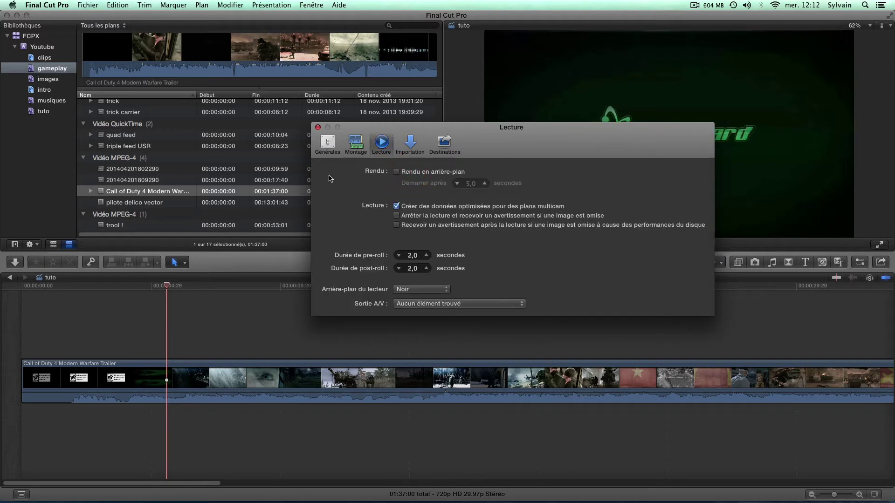
click(316, 128)
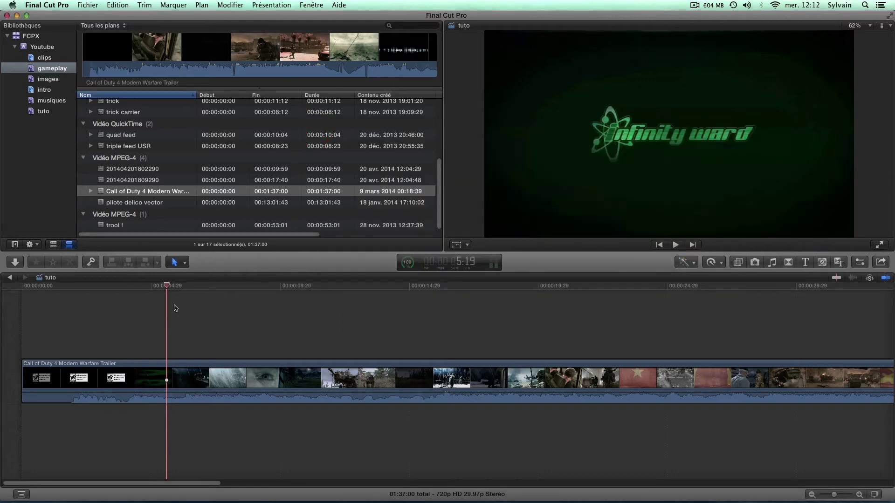
Play a short part of the trailer from about 15:20 and stop at 19:03
drag(167, 286, 428, 304)
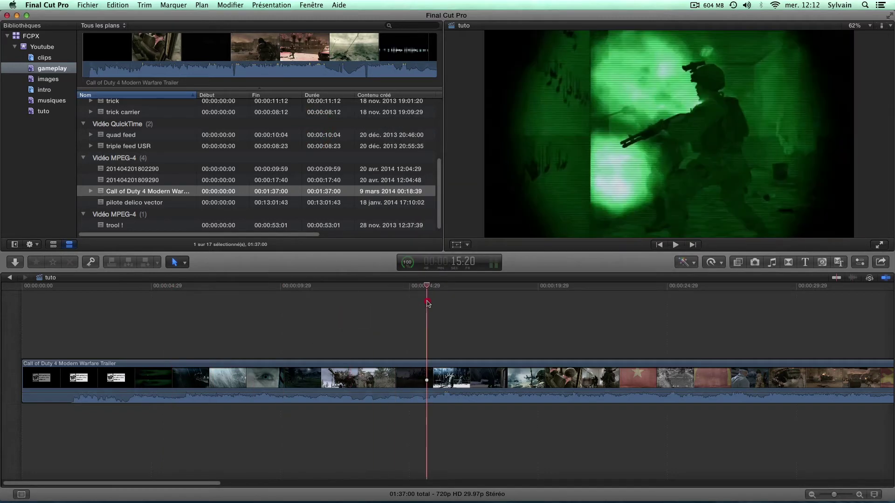
key(space)
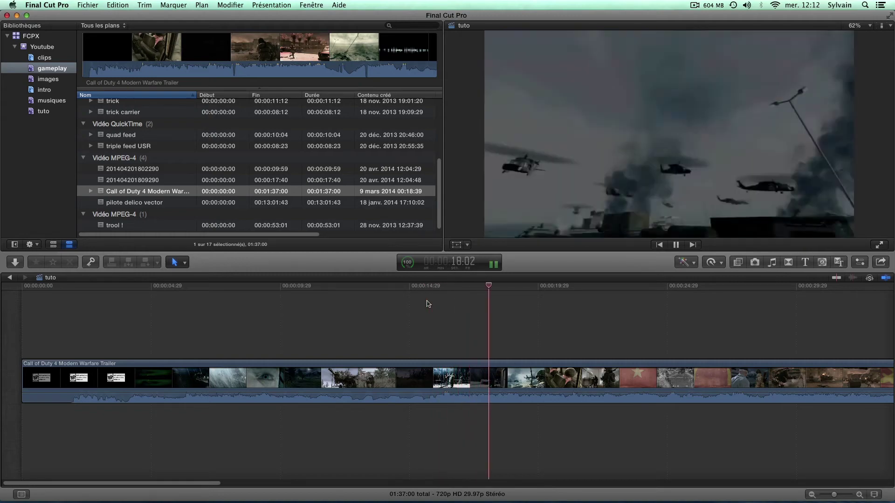
key(space)
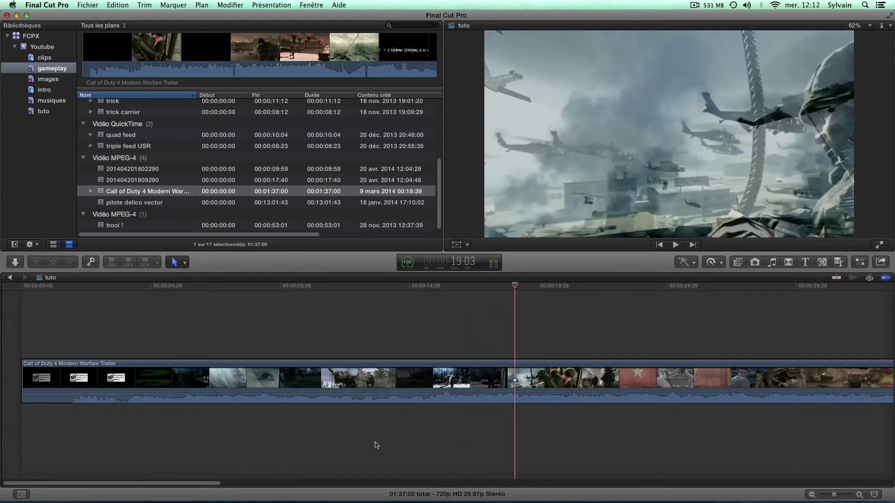
Retime the Call of Duty 4 trailer clip to the fast 2x speed
click(713, 262)
mouse_move(733, 285)
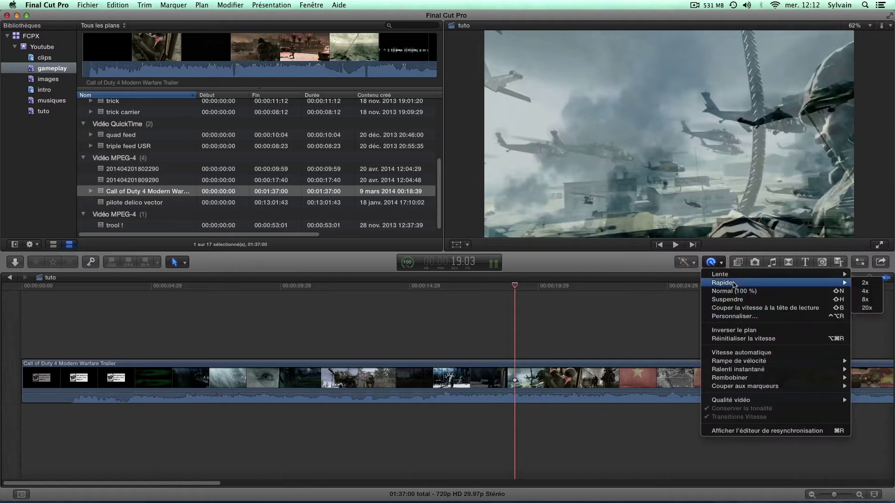
click(712, 263)
click(711, 262)
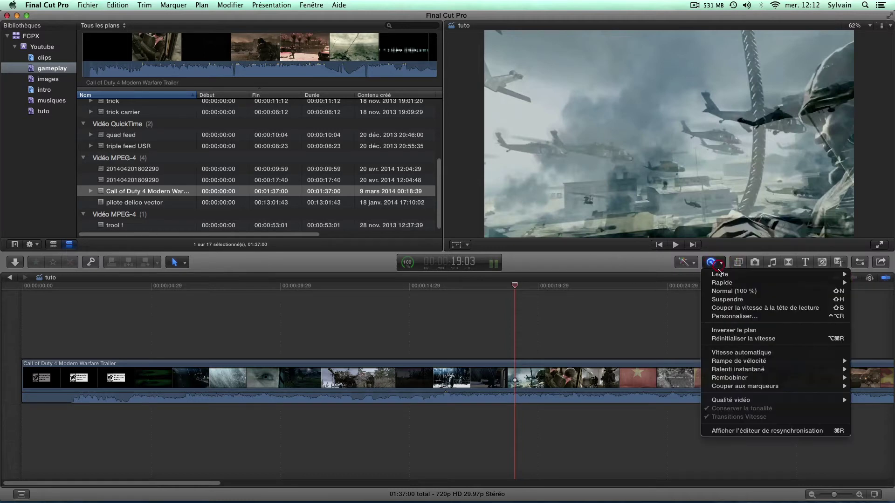
mouse_move(721, 283)
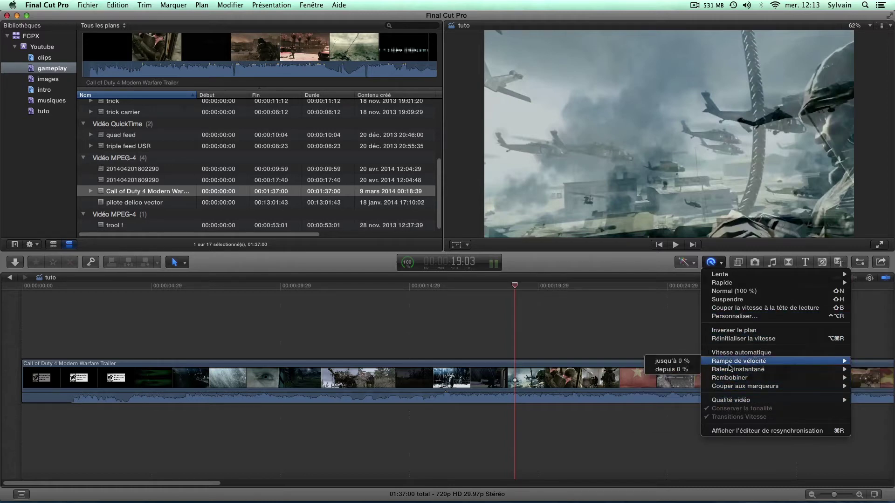
mouse_move(725, 284)
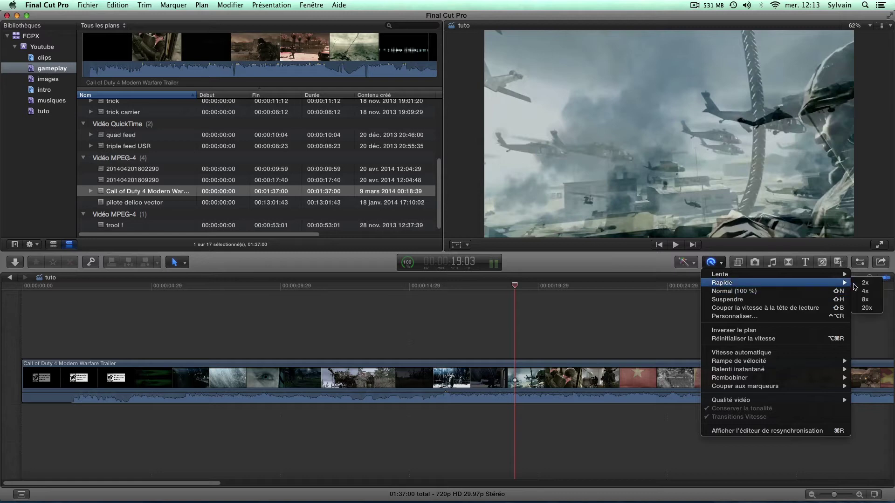
click(865, 283)
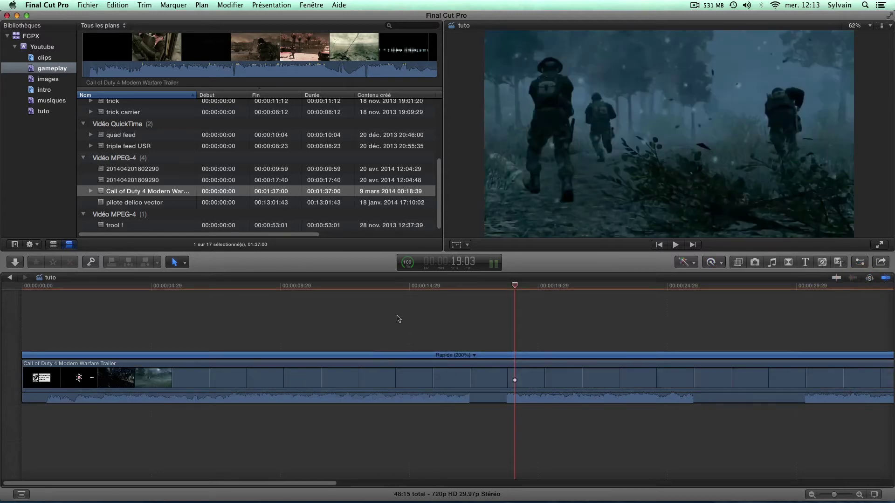
Play the sped-up trailer from 13:00 and stop after a few seconds
click(58, 294)
click(358, 288)
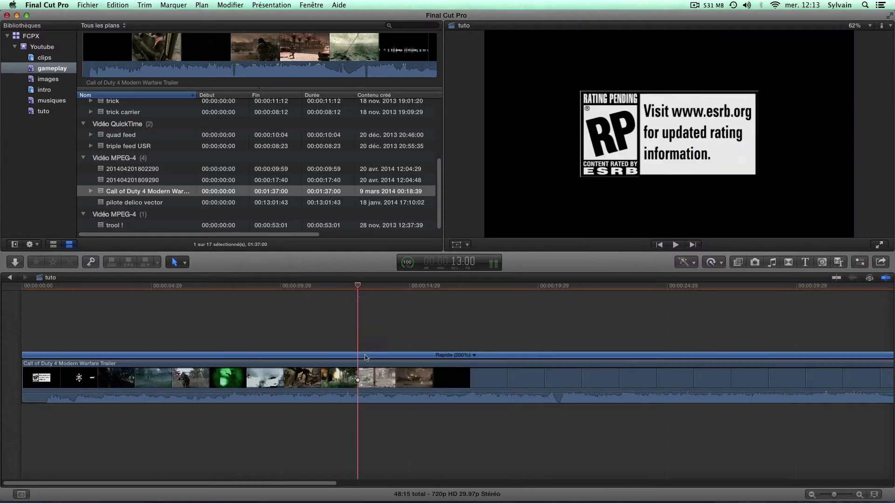
key(space)
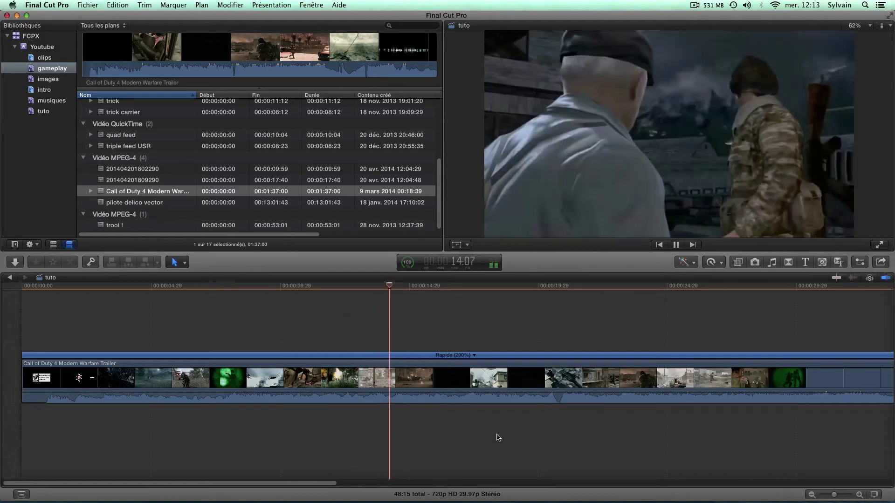
key(space)
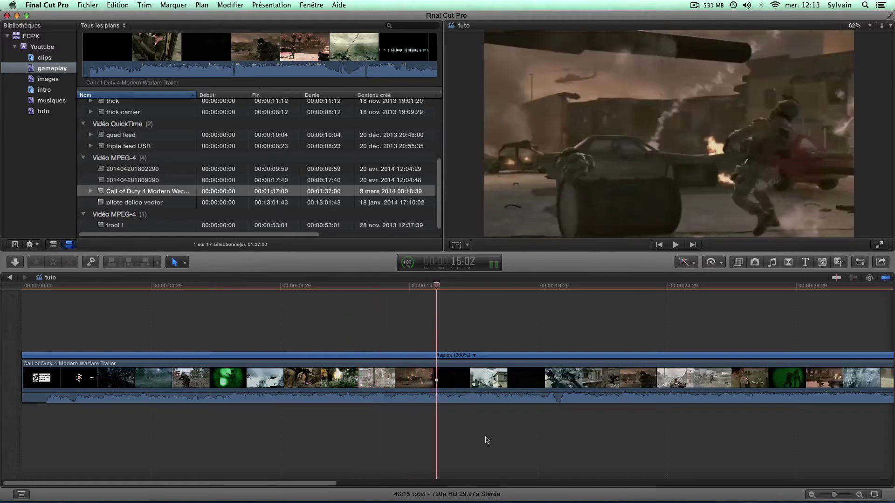
Give the trailer clip a custom speed with reversed direction and a rate of 100 %
click(474, 356)
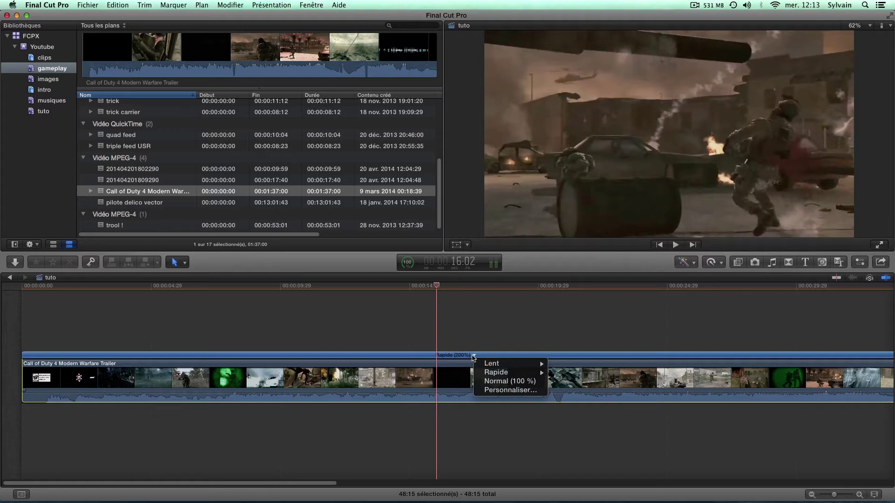
click(495, 391)
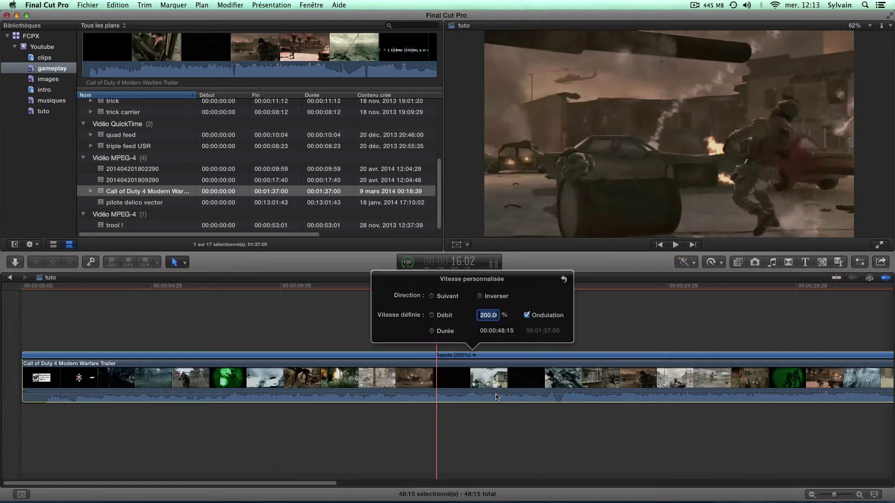
drag(481, 314, 510, 315)
click(487, 298)
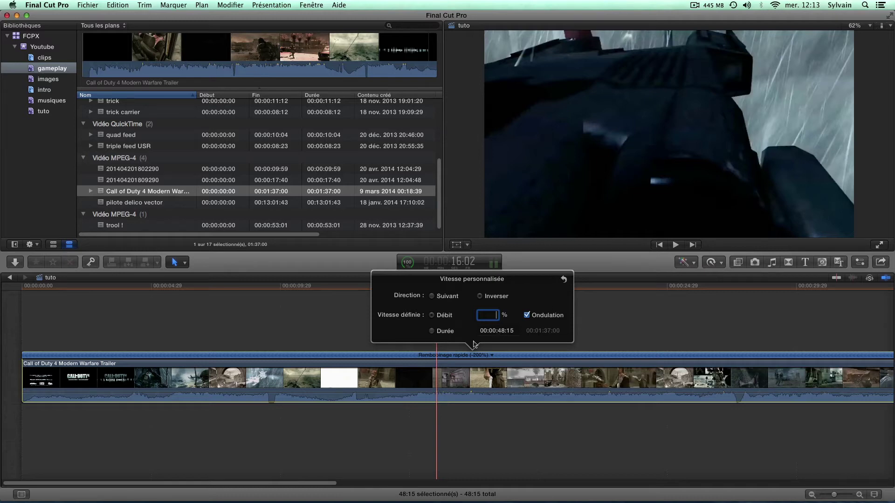
text(0)
key(Return)
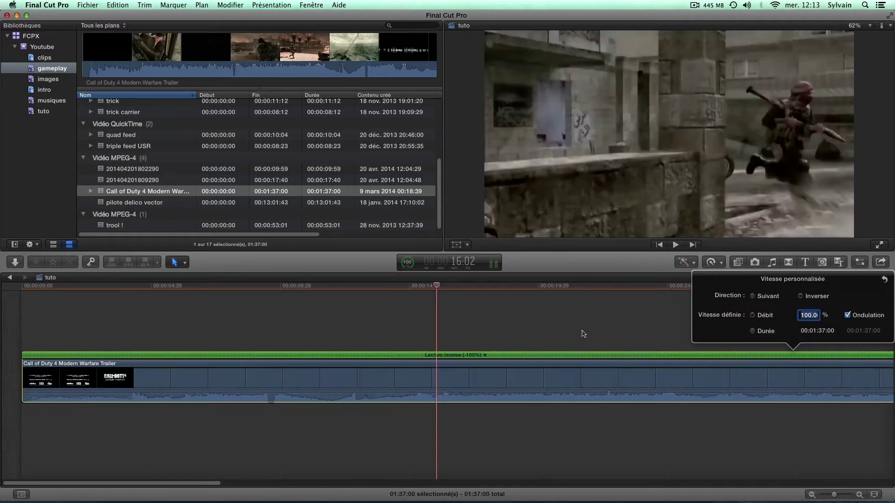
Play two short parts of the reversed trailer, from 11:16 and from about 28 seconds, stopping each time
click(297, 441)
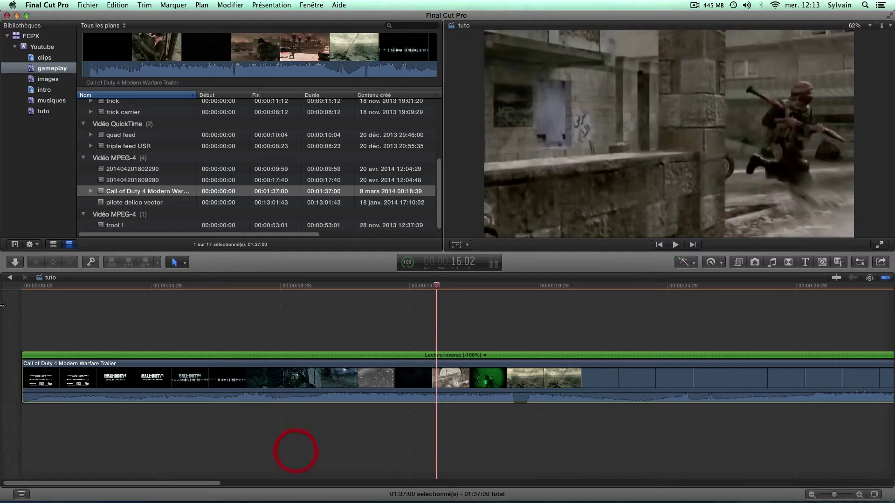
click(320, 292)
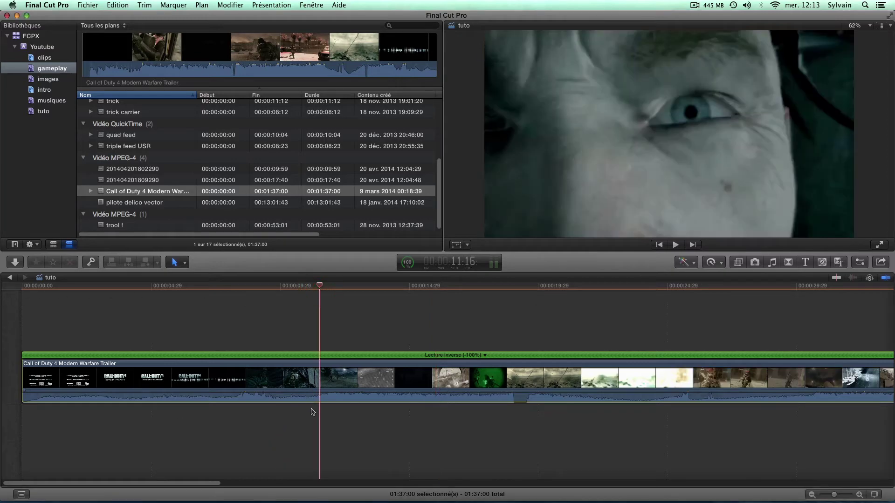
key(space)
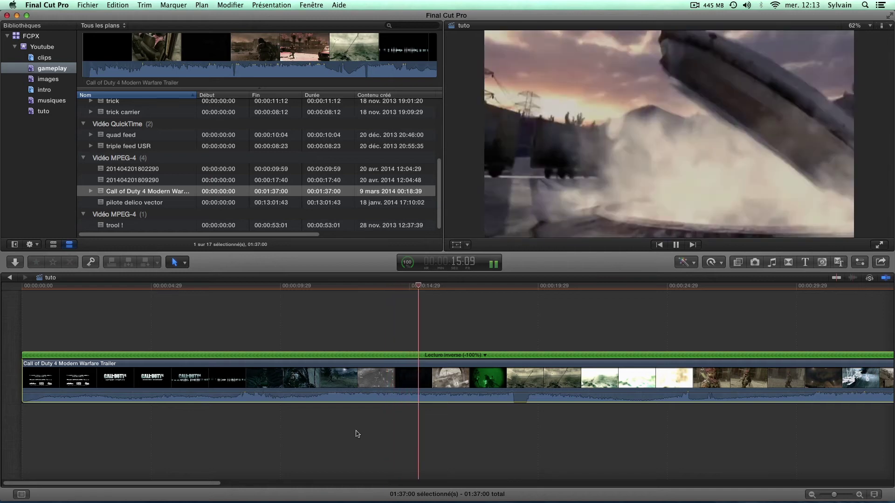
key(space)
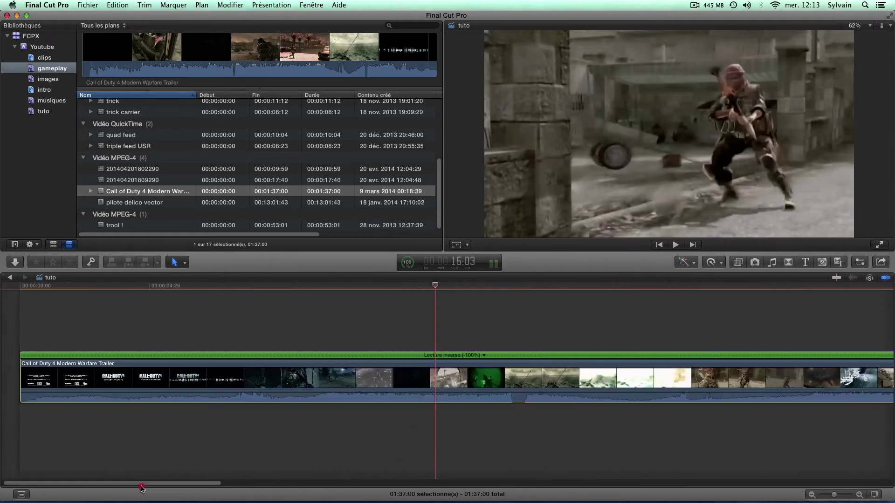
click(79, 485)
click(752, 303)
key(space)
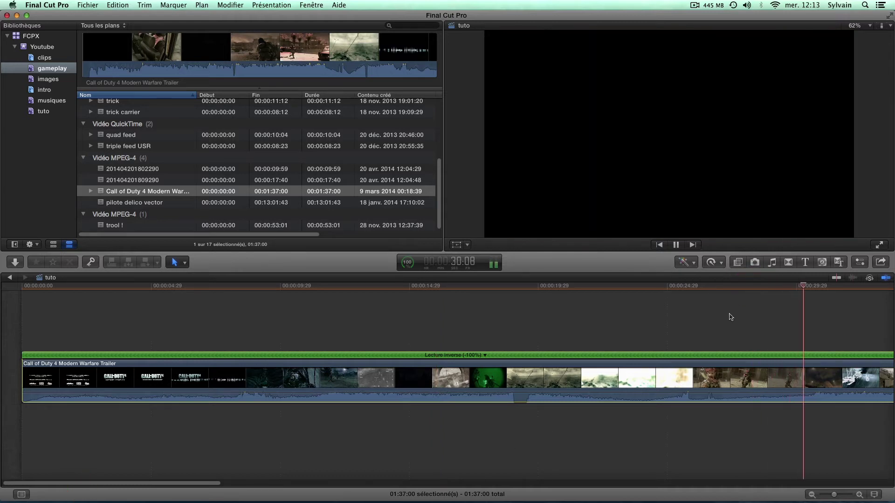
key(space)
Set the retiming video quality of the Call of Duty 4 trailer clip to optical flow (Flux optique)
drag(199, 483, 519, 485)
click(711, 262)
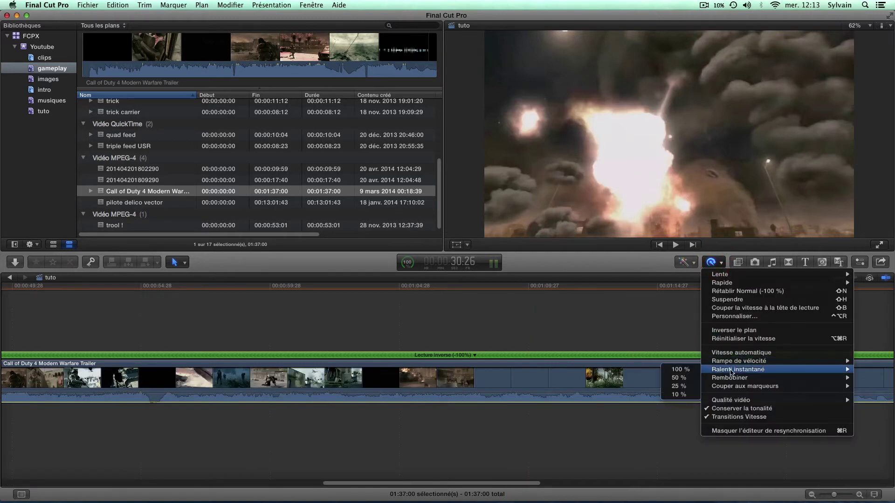
mouse_move(729, 401)
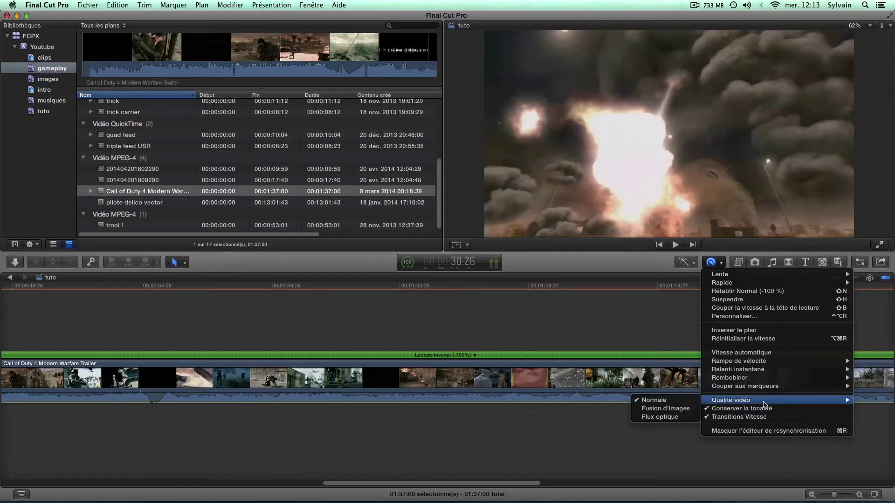
click(660, 416)
Slow the reversed trailer clip to the -50% preset speed
drag(460, 485, 1, 466)
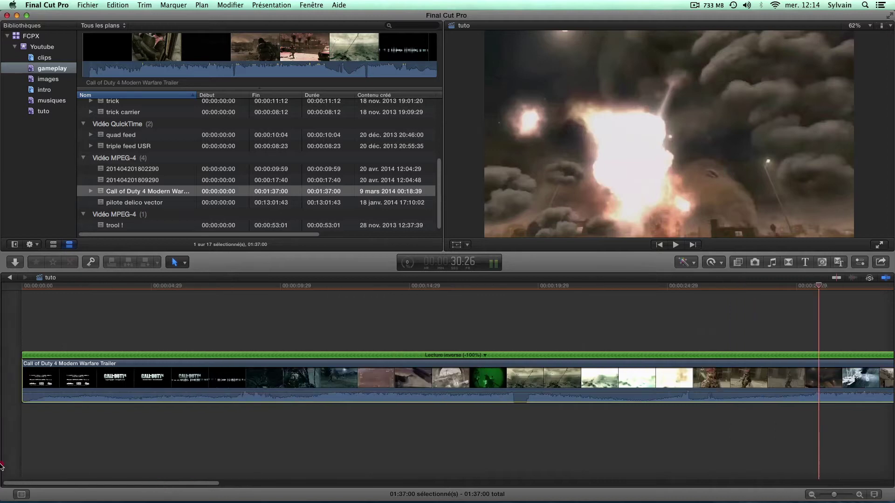
click(484, 355)
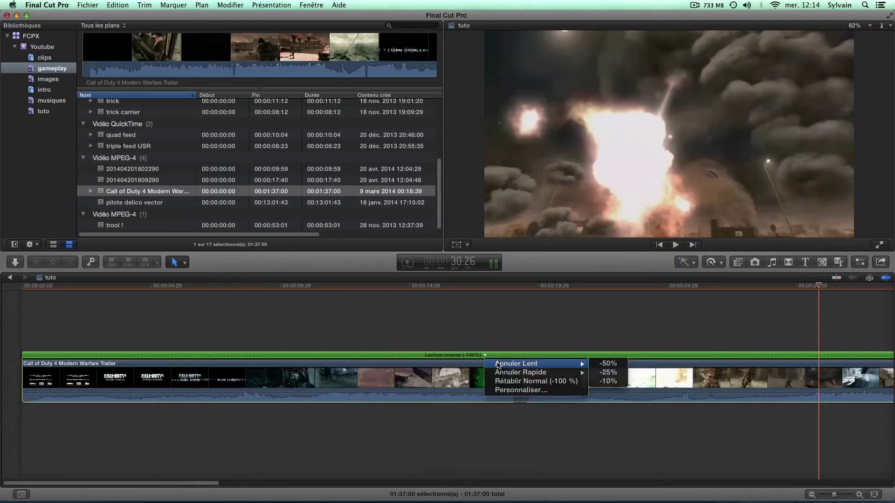
mouse_move(516, 368)
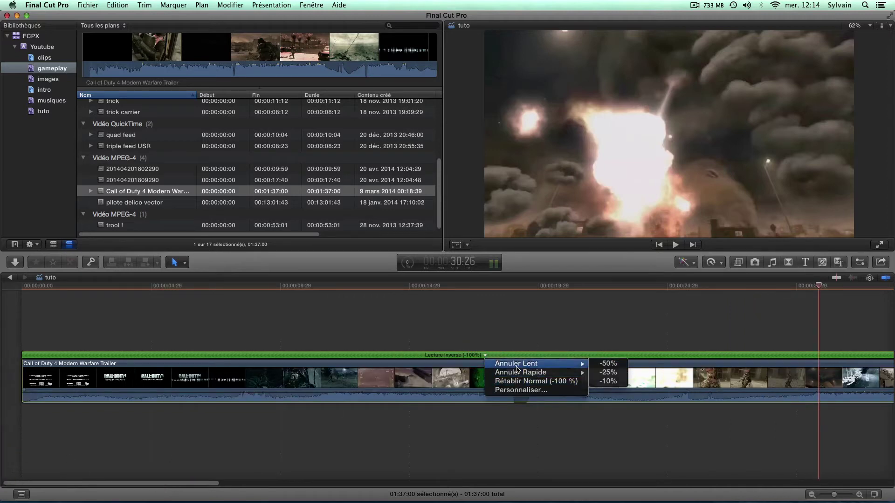
mouse_move(553, 365)
click(606, 364)
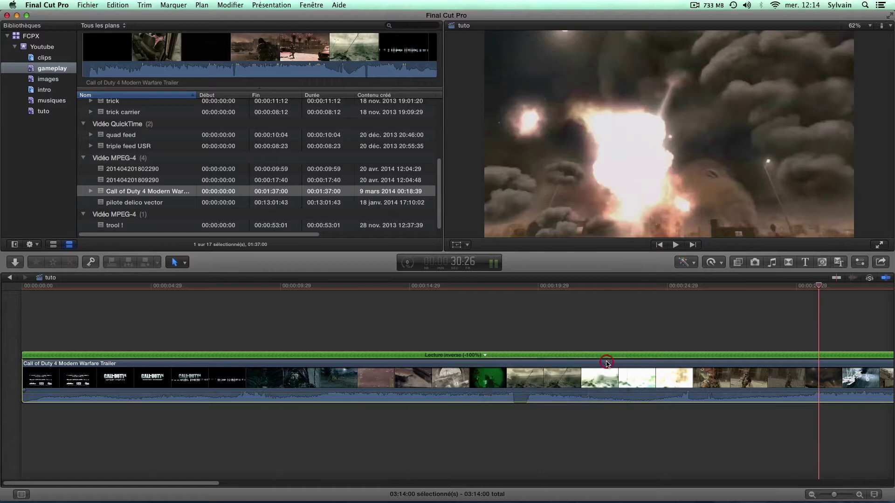
Give the trailer clip a custom speed with forward direction (Suivant) and a rate of 50 %
click(490, 355)
click(510, 391)
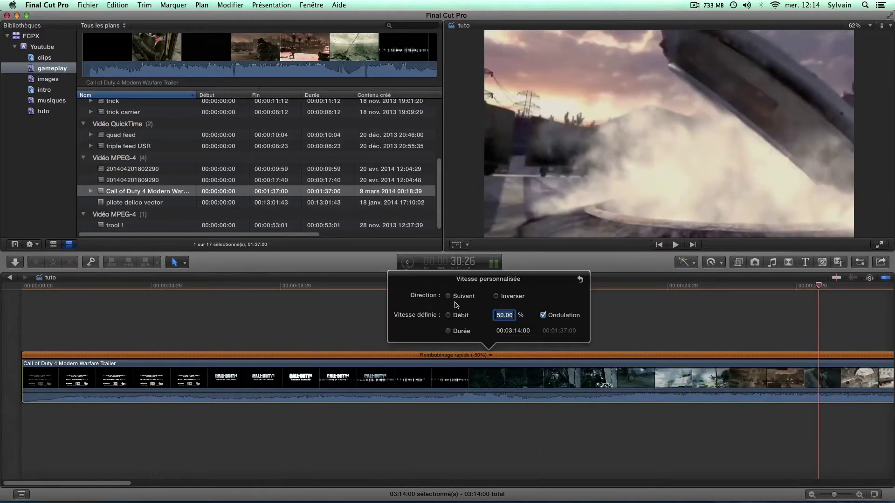
key(BackSpace)
text(50.00)
key(Return)
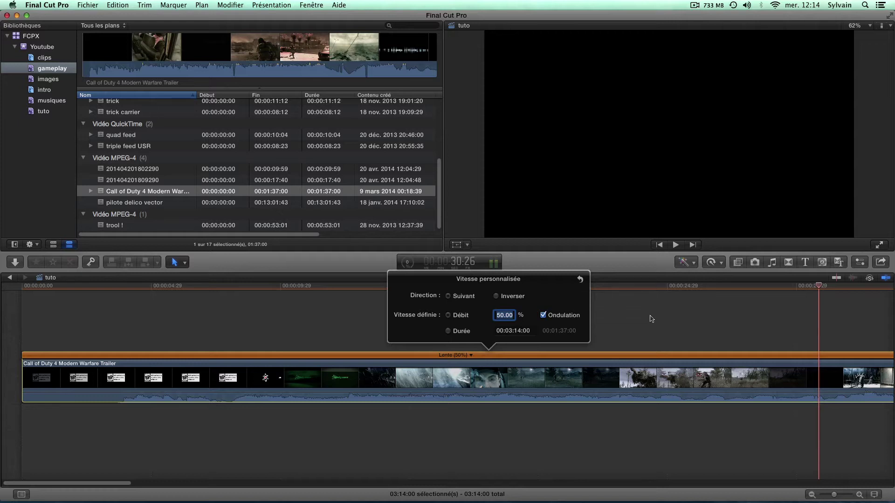
click(649, 319)
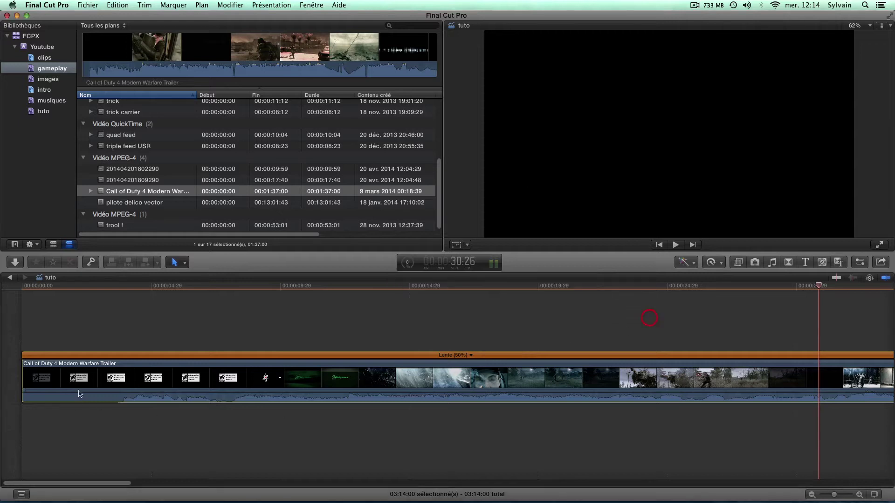
Play the slowed trailer from 18:07 and stop after about three seconds
click(493, 286)
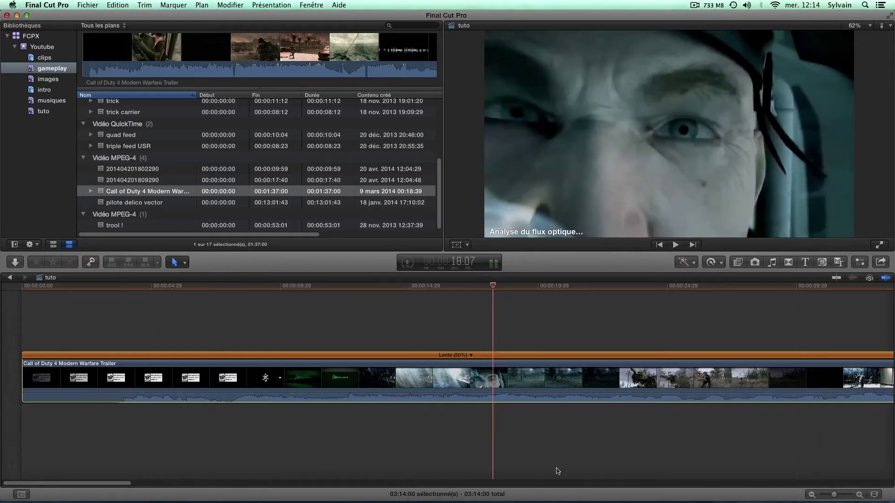
key(space)
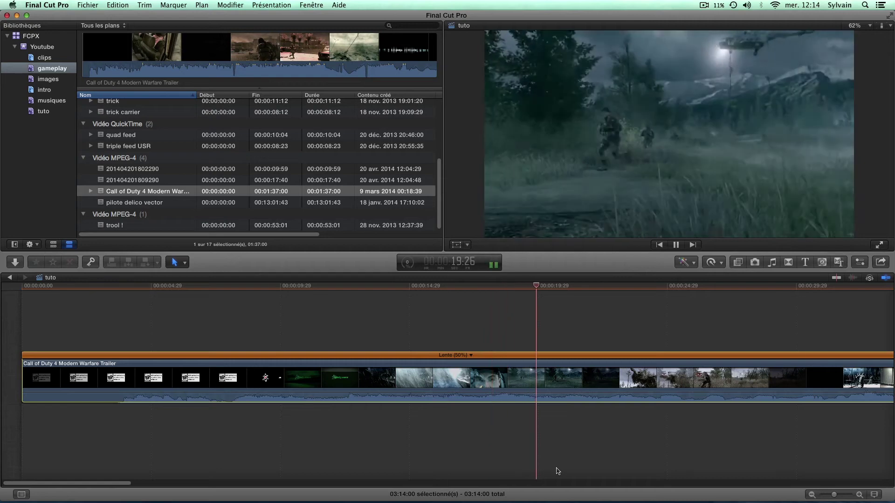
key(space)
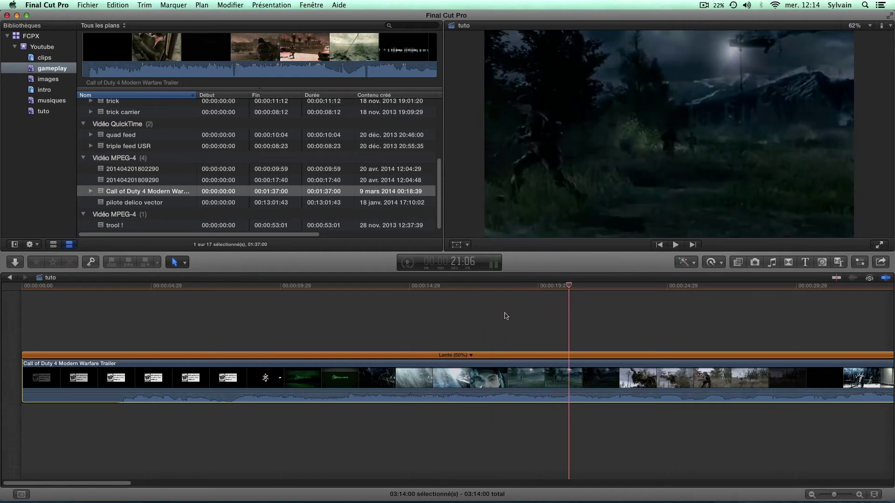
Retime the trailer clip to the slow 10% preset speed
click(472, 356)
mouse_move(536, 364)
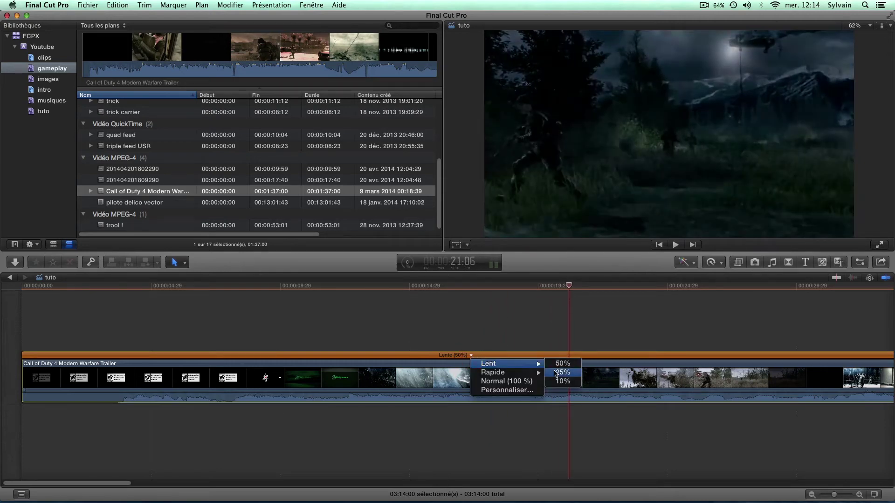
click(561, 382)
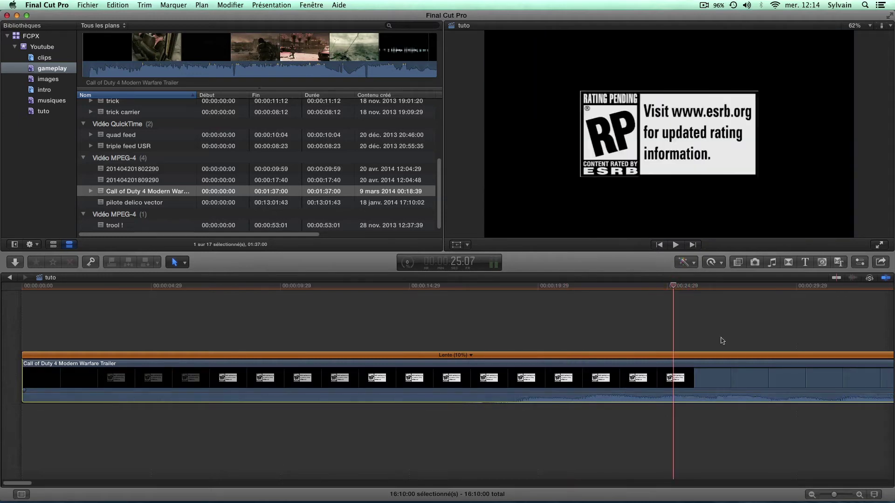
Place the playhead at about 4:34 in the slowed trailer, at the start of the street battle scene
drag(11, 484, 248, 485)
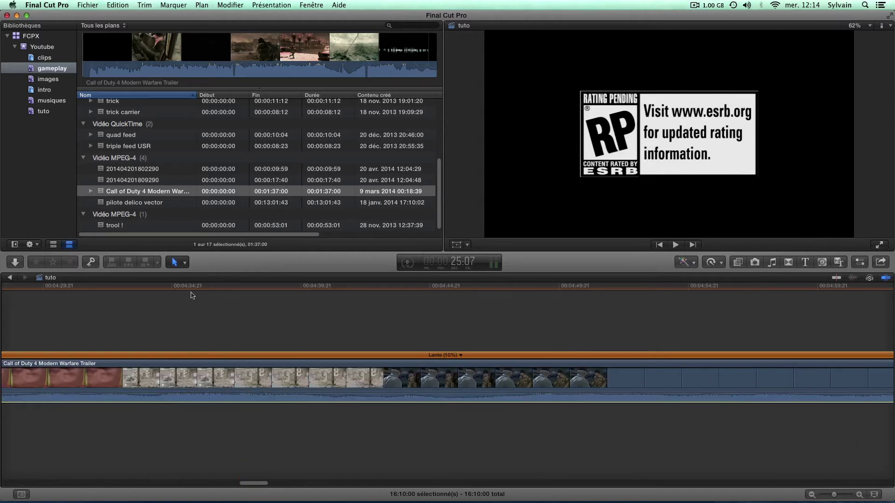
click(160, 287)
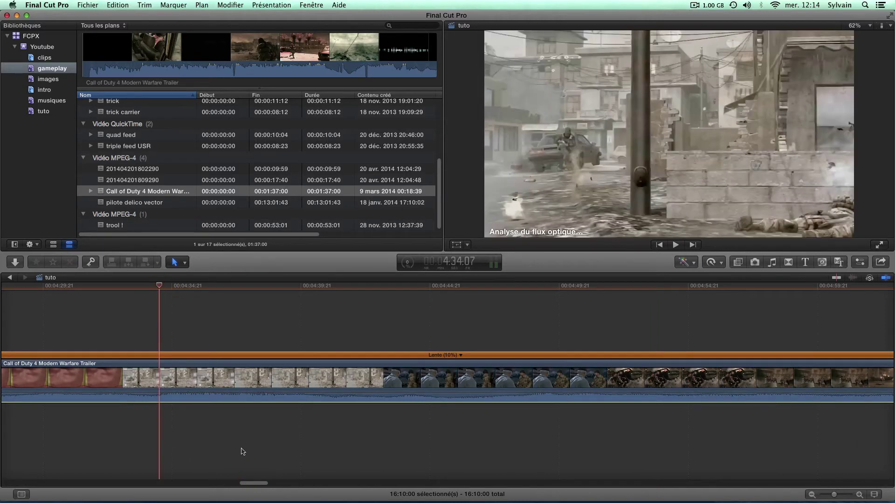
Set the trailer clip's custom speed to 100% after briefly playing the slowed footage
key(space)
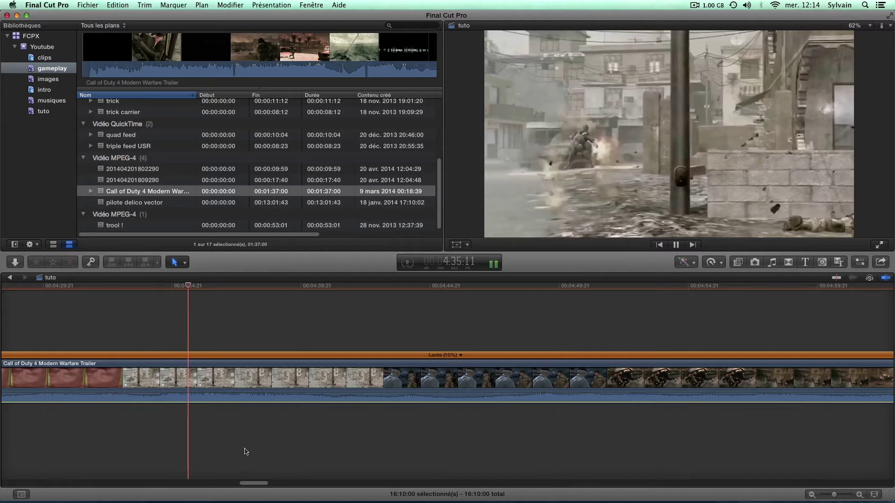
key(space)
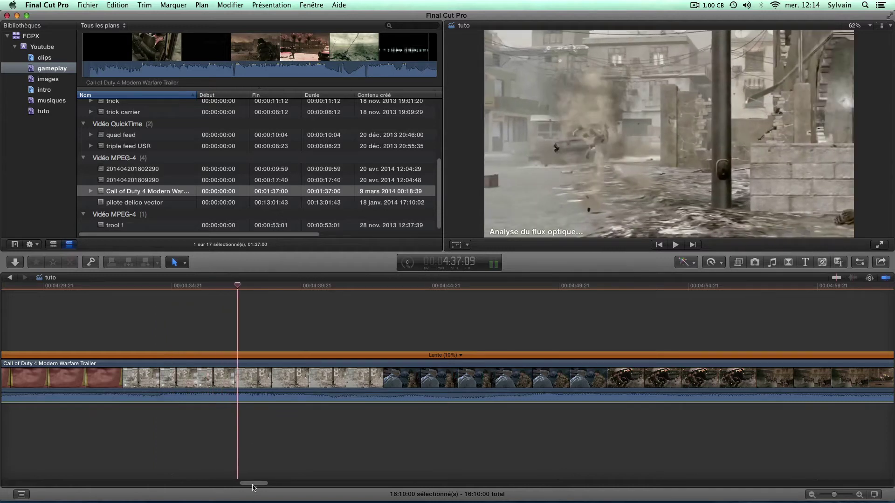
drag(254, 484, 1, 480)
click(465, 356)
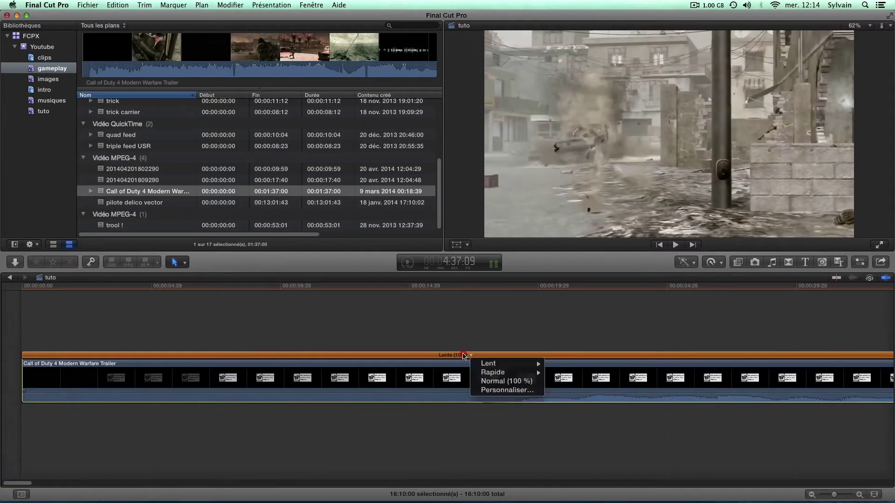
click(497, 390)
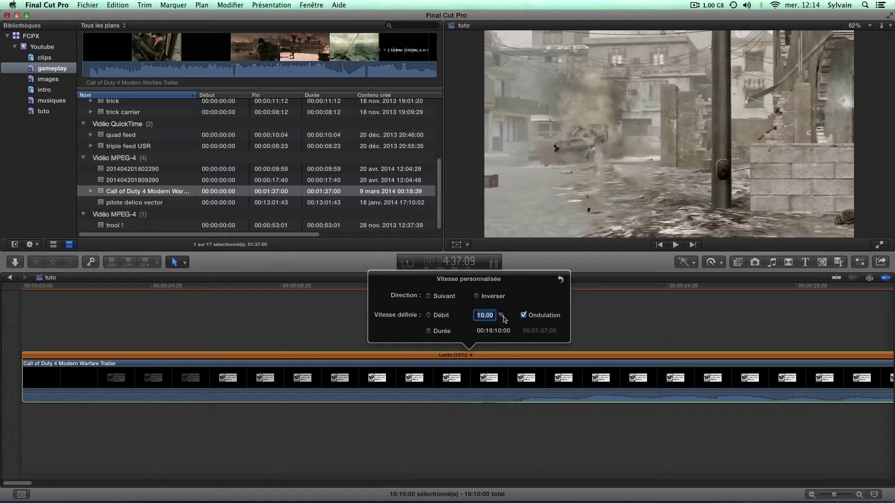
text(100)
key(Return)
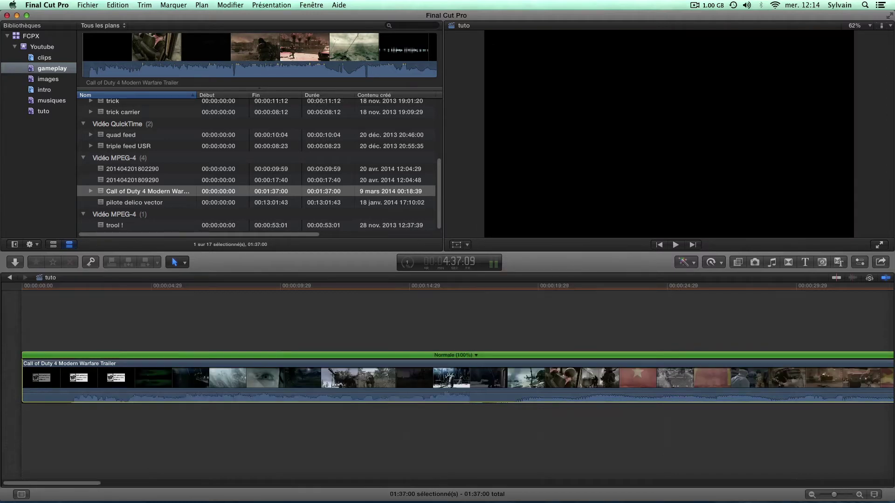
click(355, 335)
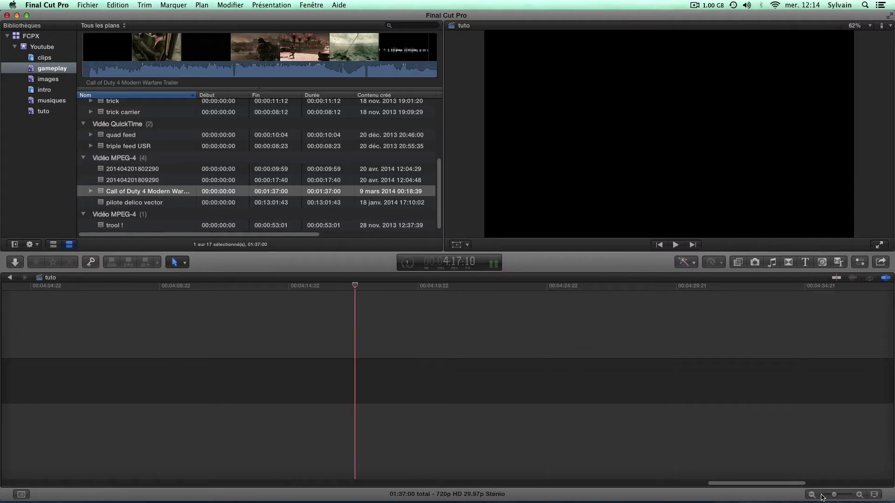
Place the playhead at 12:02 on the trailer clip and preview the Masque de vignette effect from the Incrustation video effects
scroll(577, 475, left, 15)
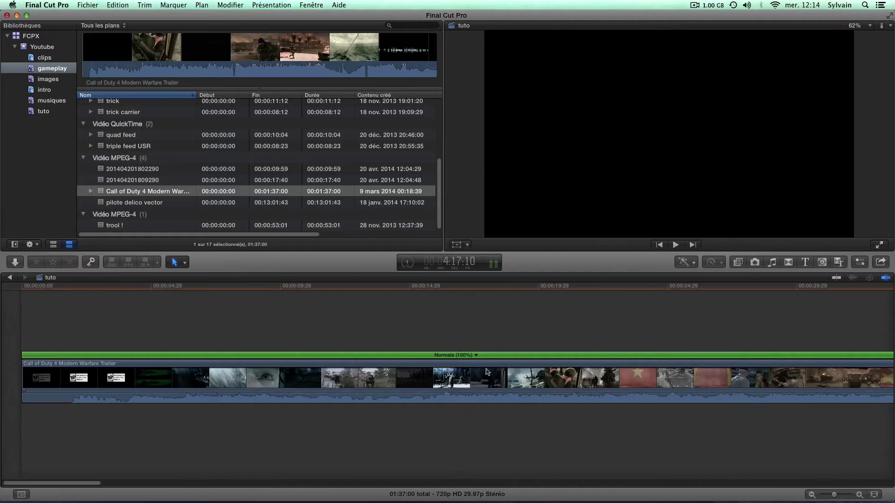
click(334, 326)
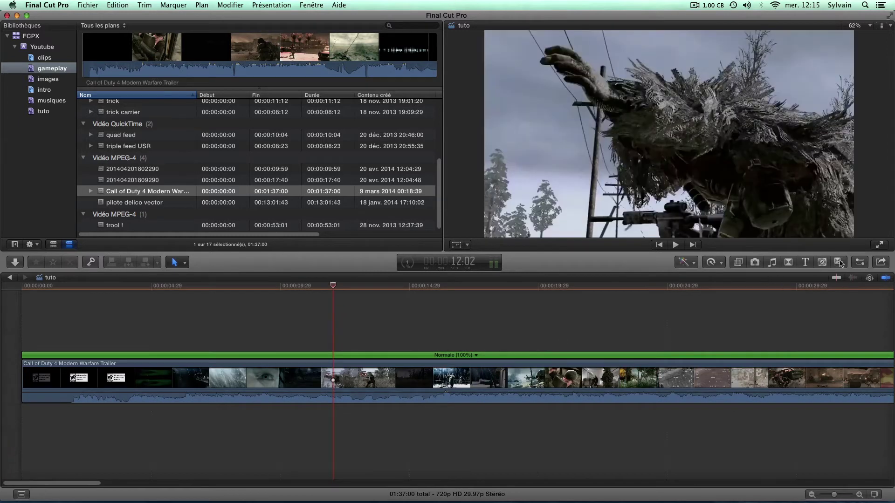
click(736, 264)
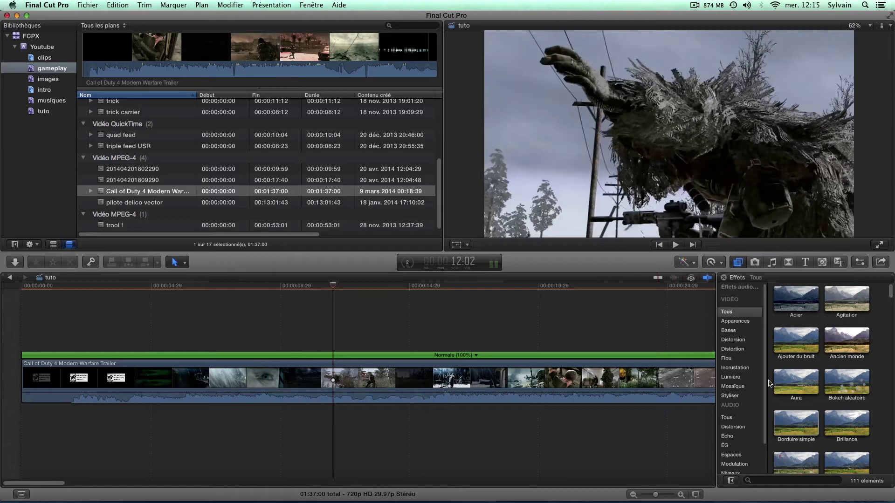
scroll(769, 383, down, 5)
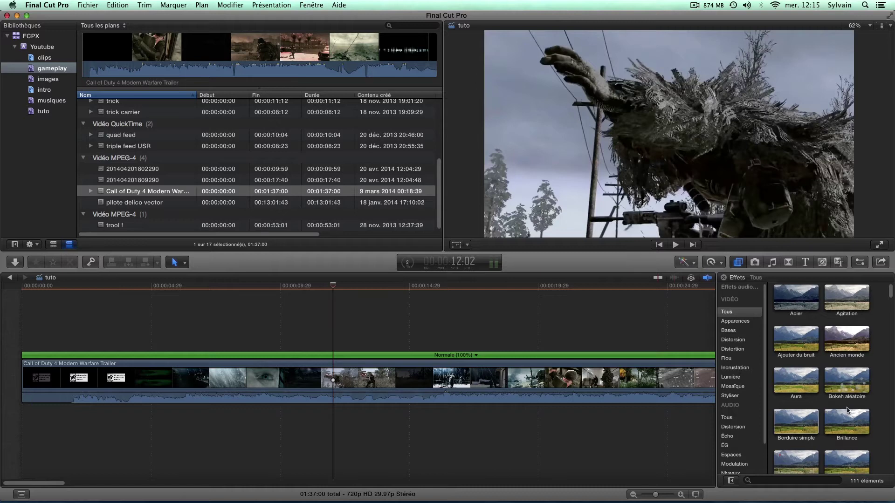
click(736, 369)
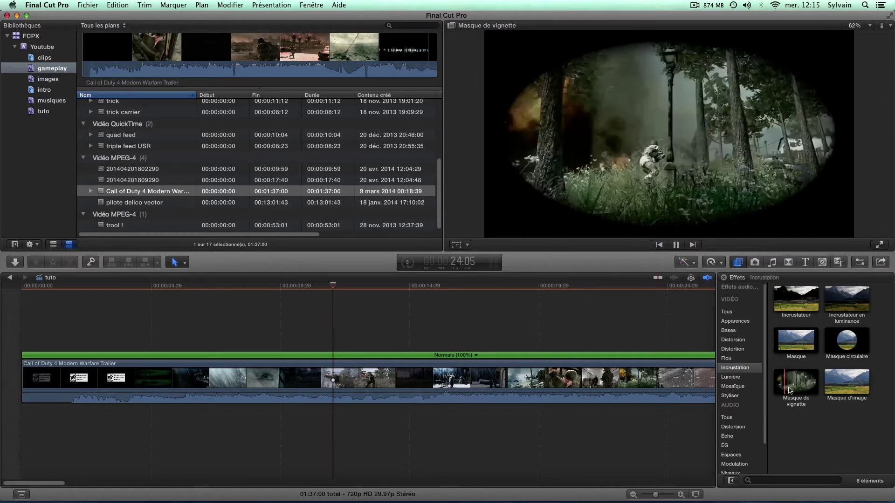
key(space)
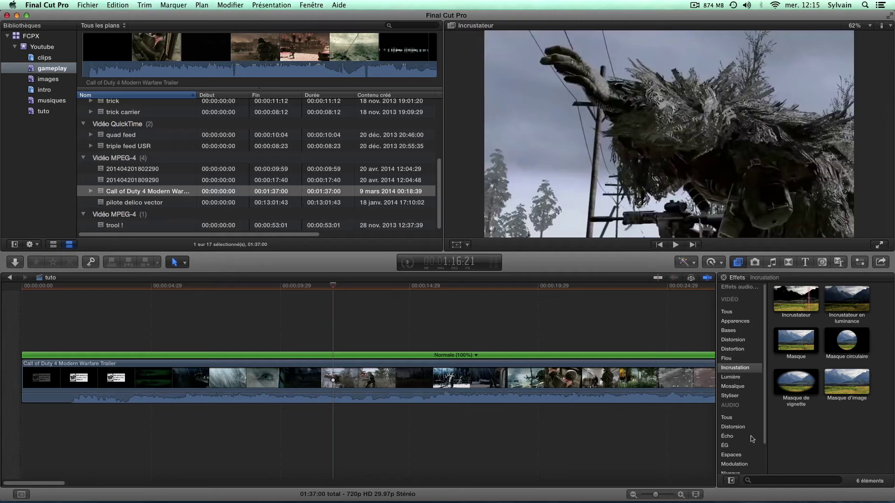
scroll(749, 433, down, 3)
scroll(749, 433, up, 3)
scroll(734, 436, down, 3)
scroll(724, 406, up, 3)
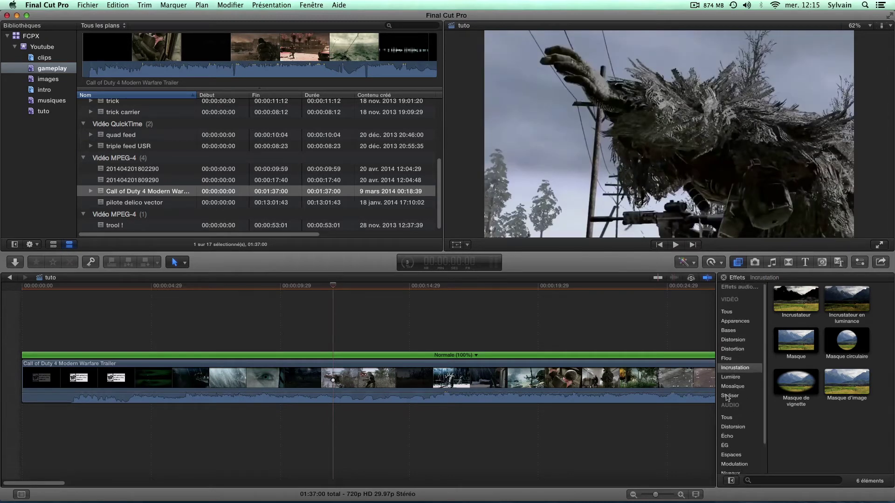
Preview the Caméscope effect on the clip and look through the Styliser effects
click(729, 397)
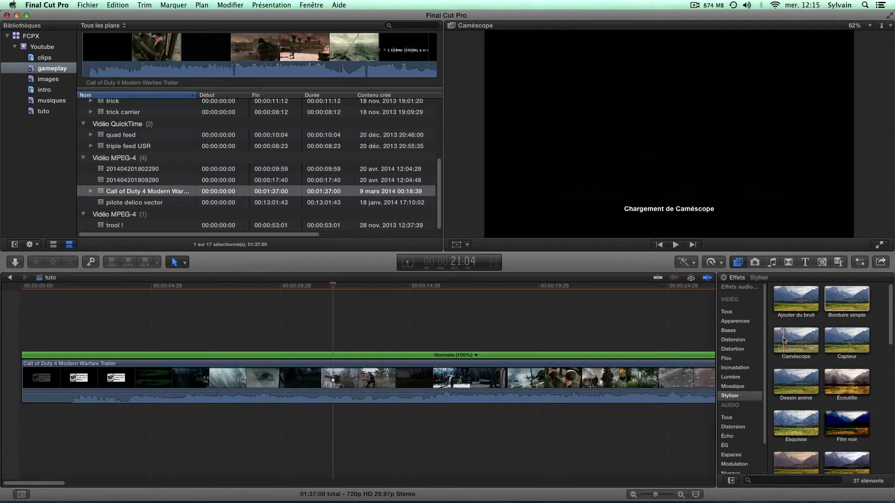
key(space)
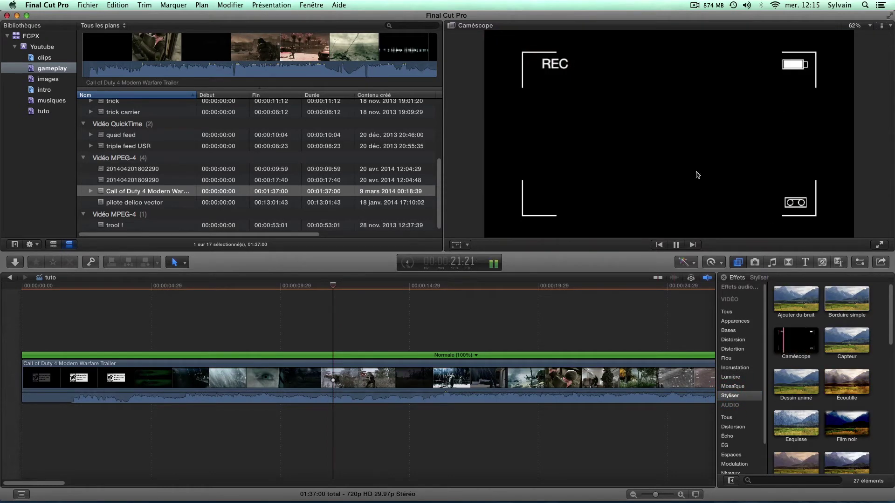
scroll(797, 373, down, 5)
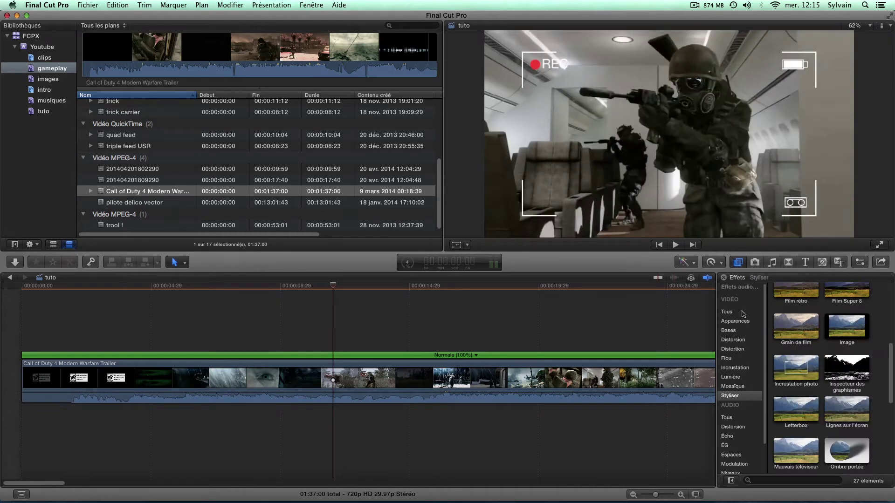
Apply the Ancien monde effect from the Apparences category to the trailer clip
click(740, 322)
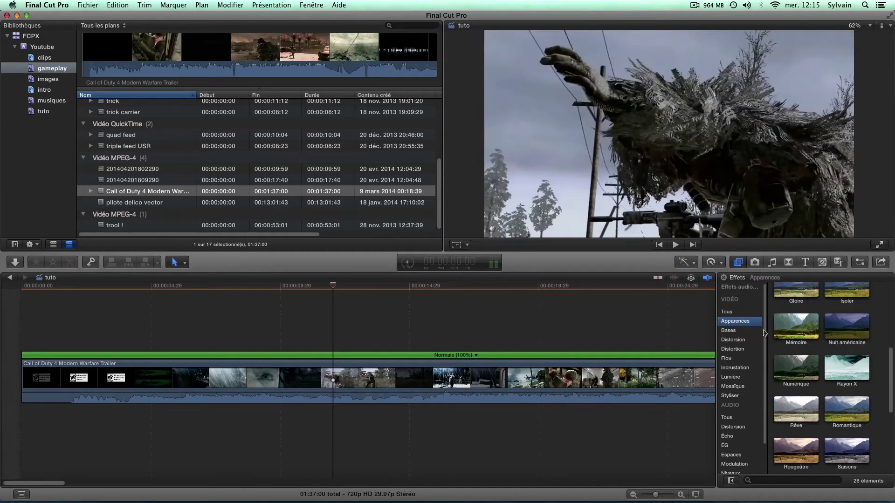
scroll(797, 412, up, 5)
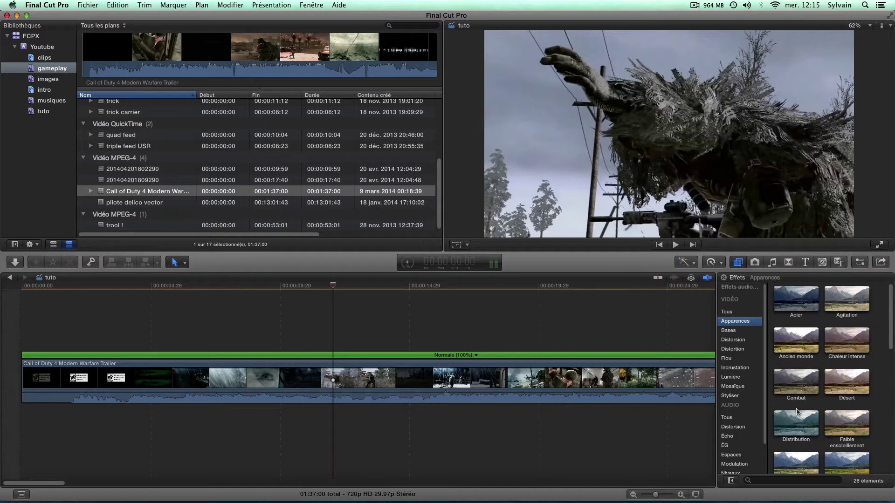
click(804, 340)
drag(597, 369, 339, 385)
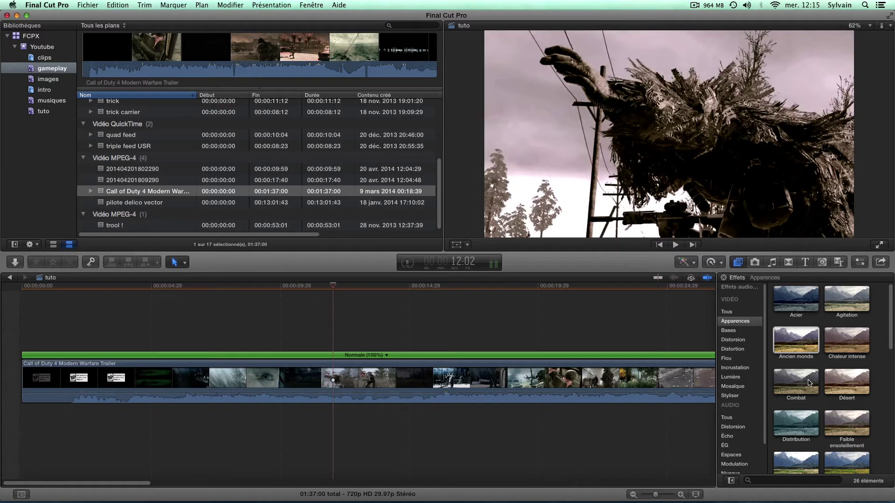
Add the Distribution effect to the trailer clip as well and close the effects browser
scroll(813, 338, down, 1)
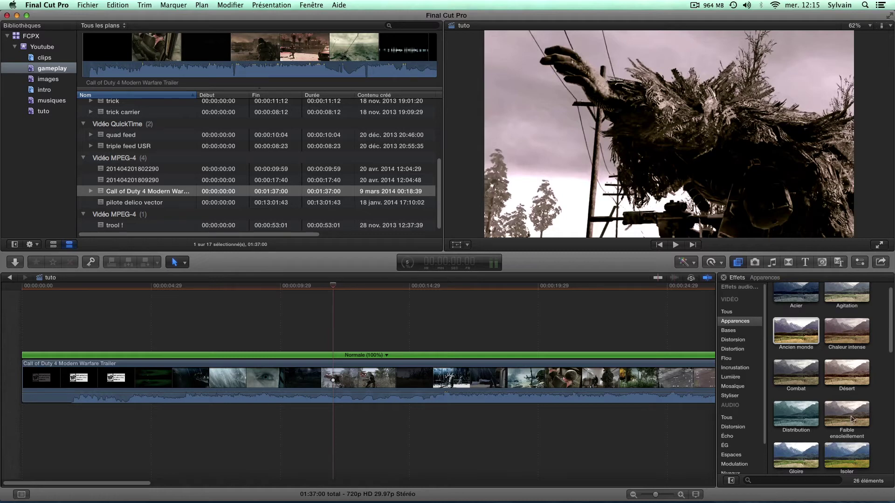
click(795, 419)
drag(535, 368, 535, 368)
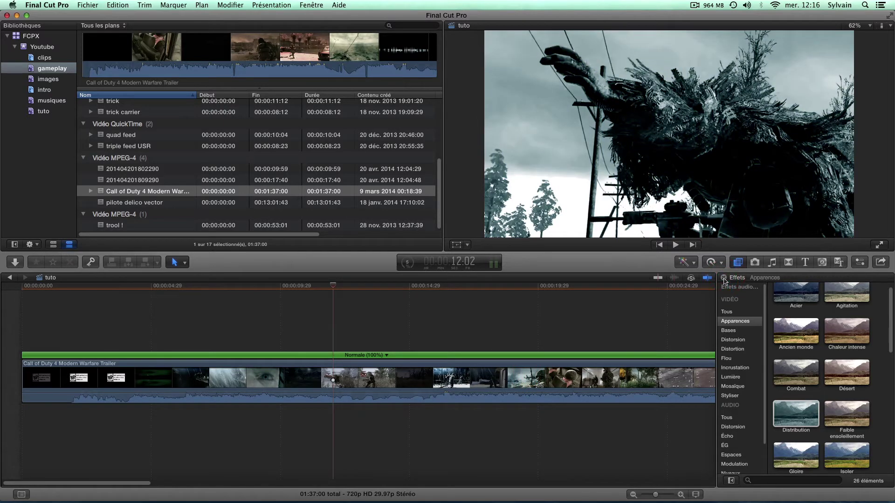
click(746, 279)
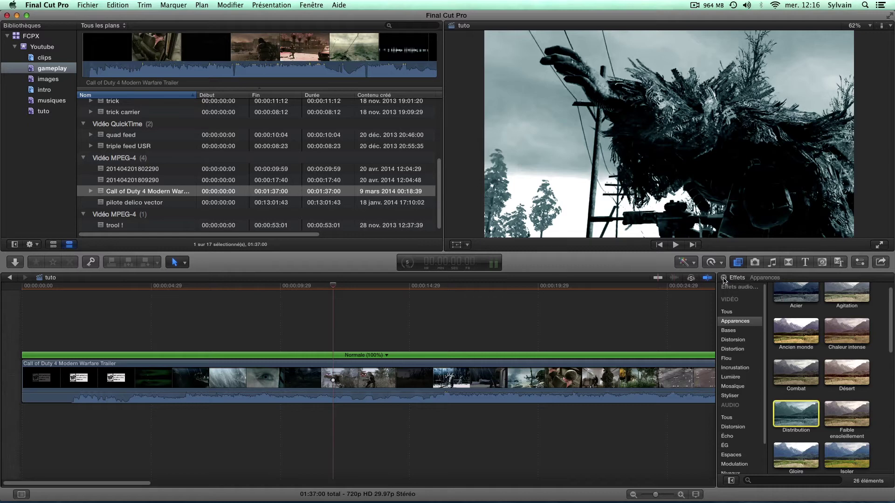
click(724, 278)
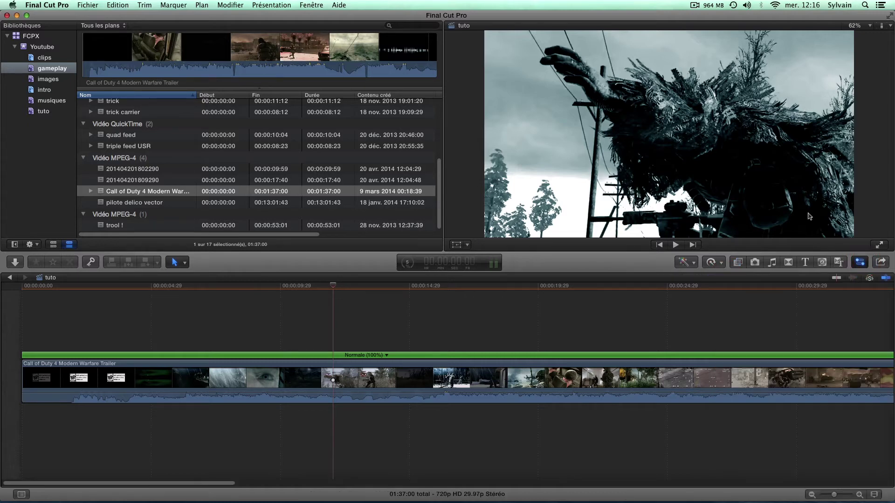
Show the clip's inspector and switch the Ancien monde and Distribution effects off and on to compare their looks
key(super+4)
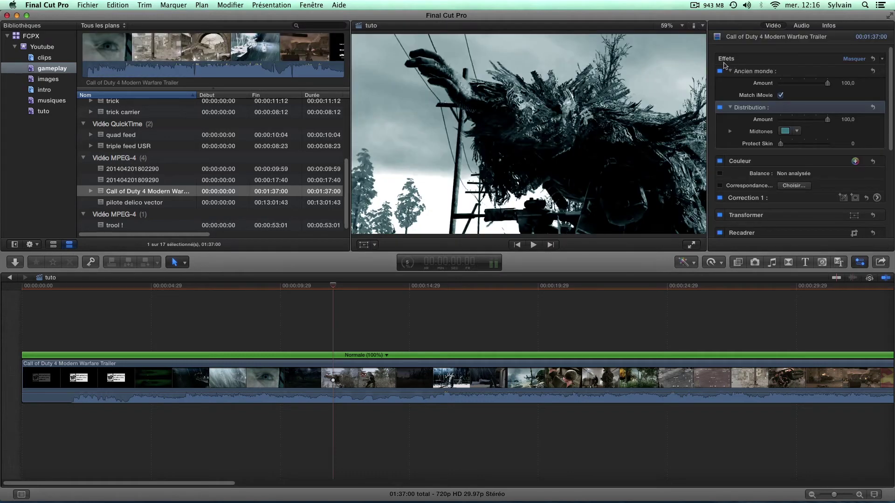
click(719, 72)
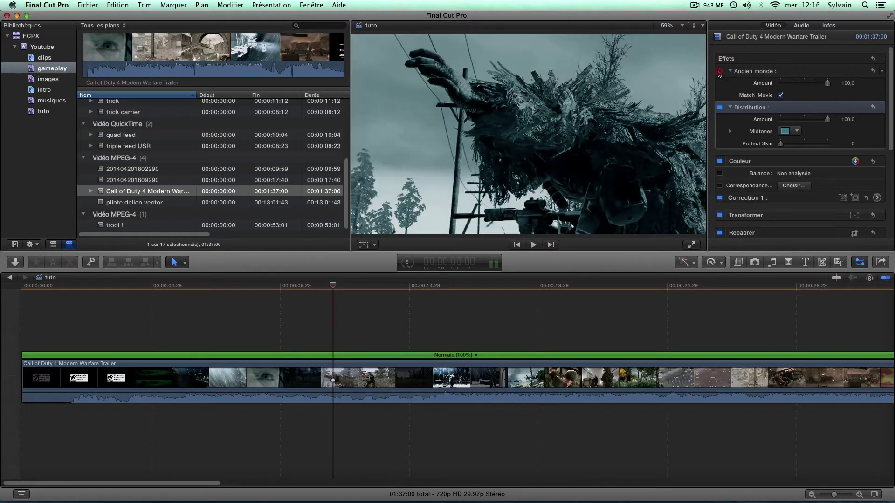
click(719, 72)
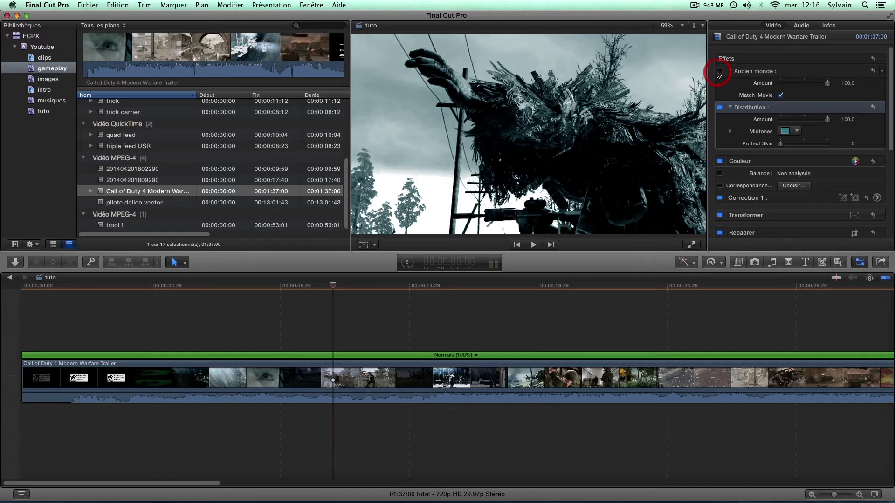
click(720, 72)
click(719, 108)
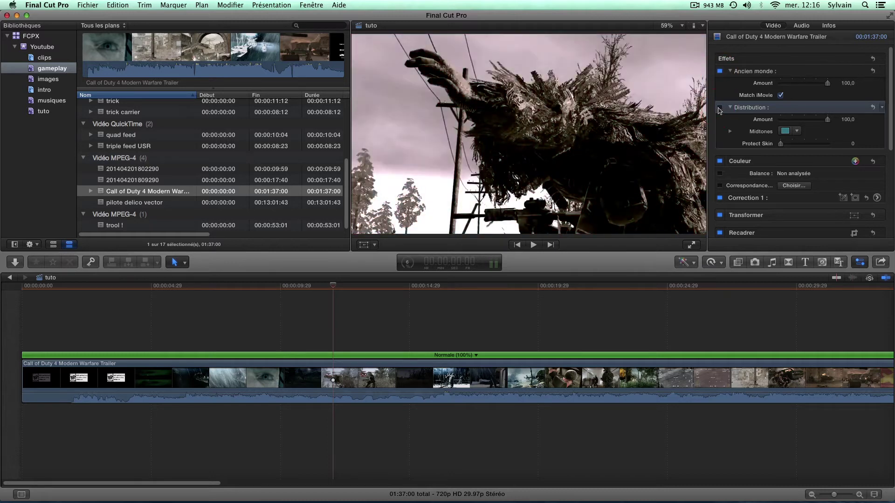
click(719, 109)
click(719, 108)
click(719, 109)
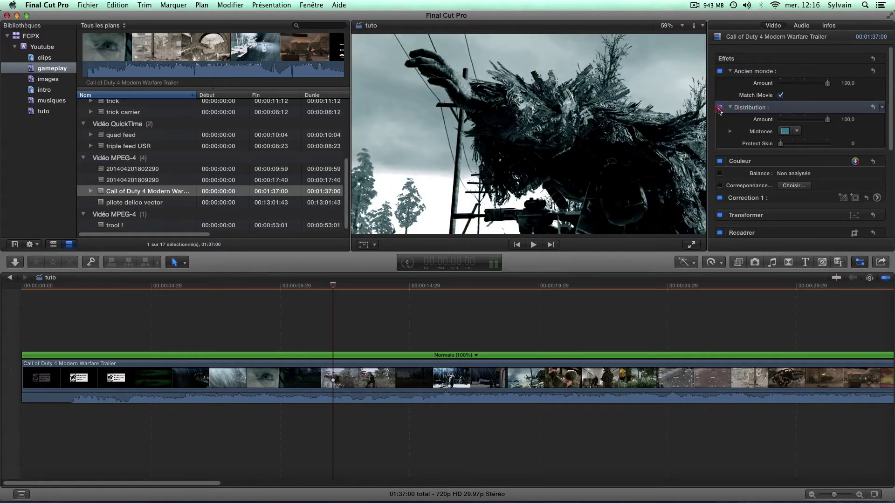
Collapse the Distribution effect's settings and delete that effect from the clip
click(731, 108)
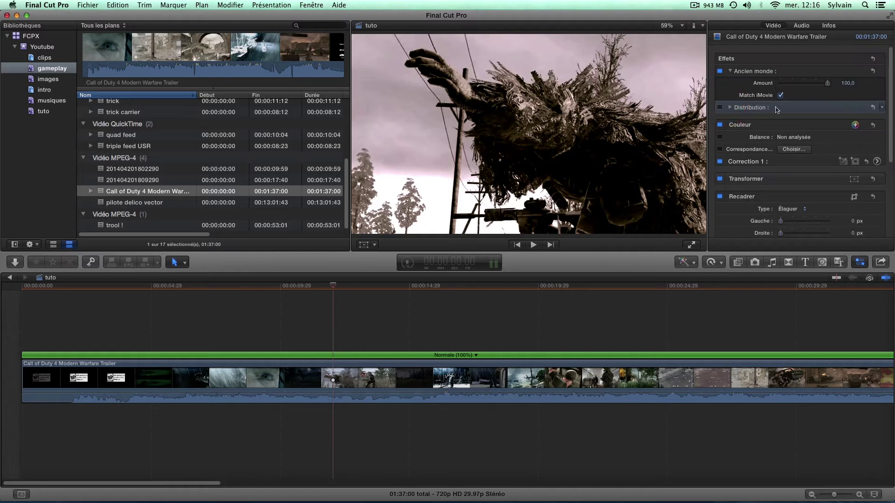
key(BackSpace)
key(Delete)
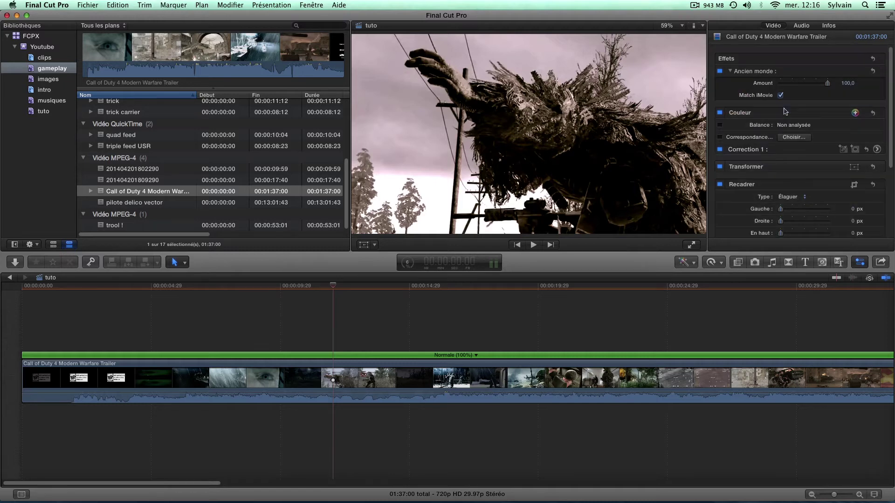
Try the Ancien monde effect's Amount and Match iMovie settings, and delete the effect before hiding the inspector
drag(825, 88, 886, 89)
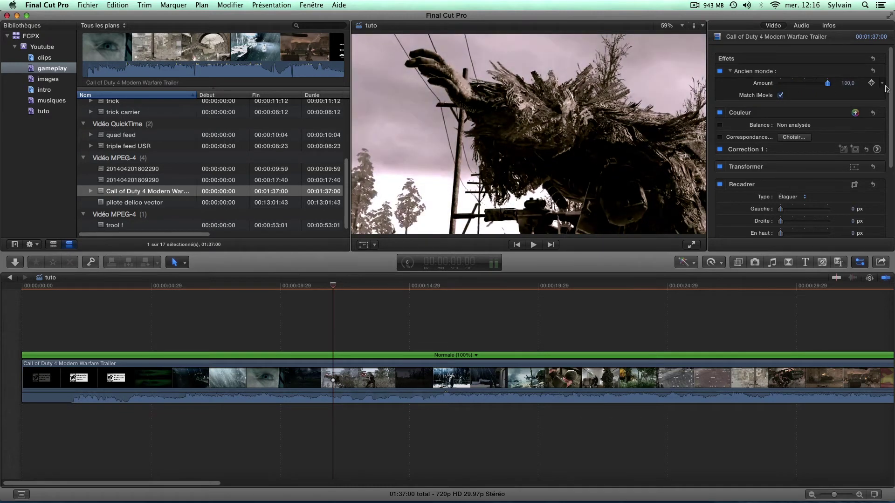
click(781, 96)
click(780, 95)
click(780, 95)
click(781, 96)
key(Delete)
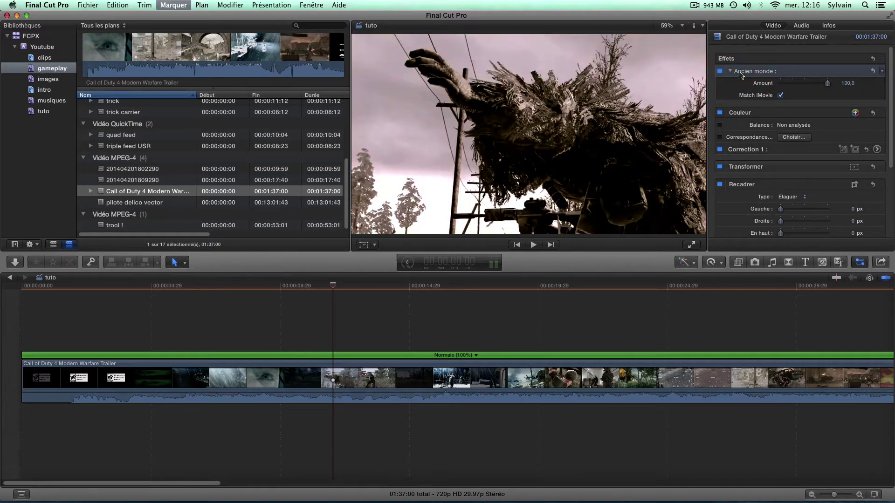
click(860, 262)
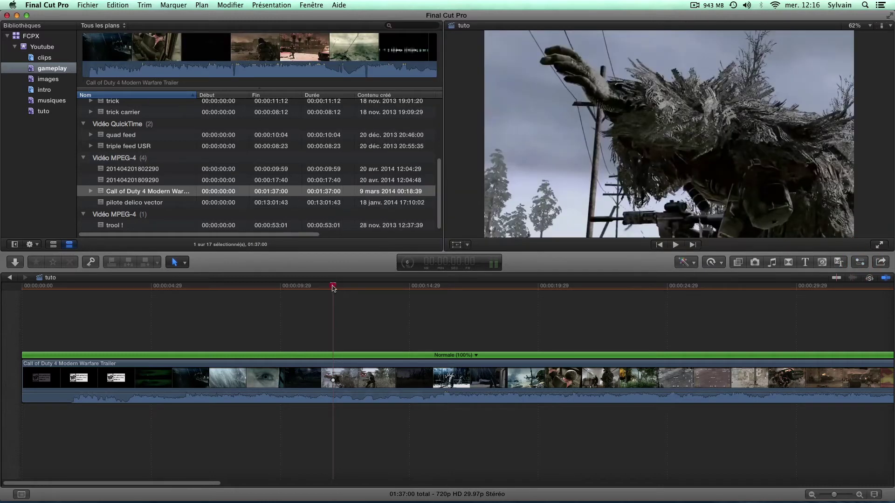
Scrub the playhead back toward the clip's start and place it at 19:15
drag(332, 287, 65, 295)
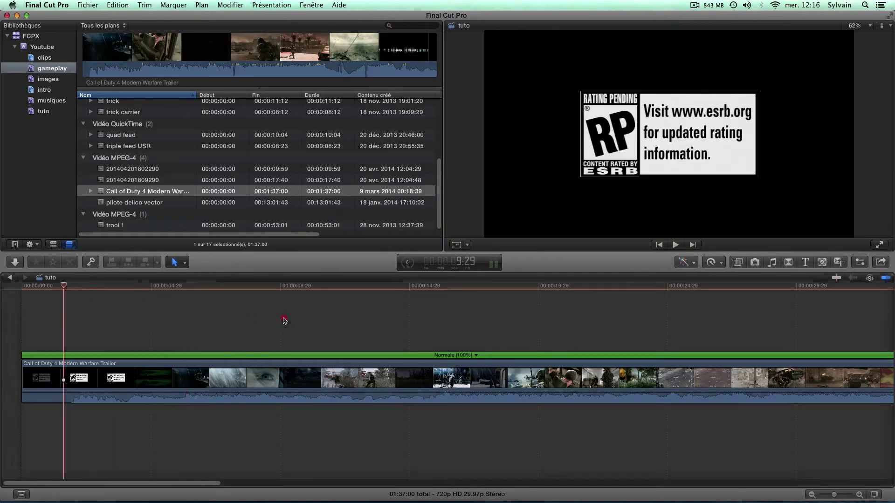
drag(284, 319, 526, 297)
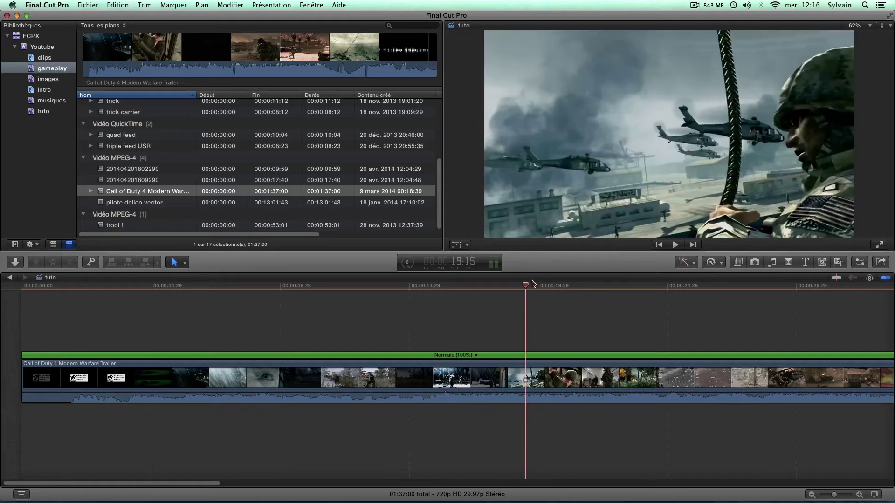
Play the trailer up to 19:28 and open the Enregistrer l'audio window
key(space)
mouse_move(128, 393)
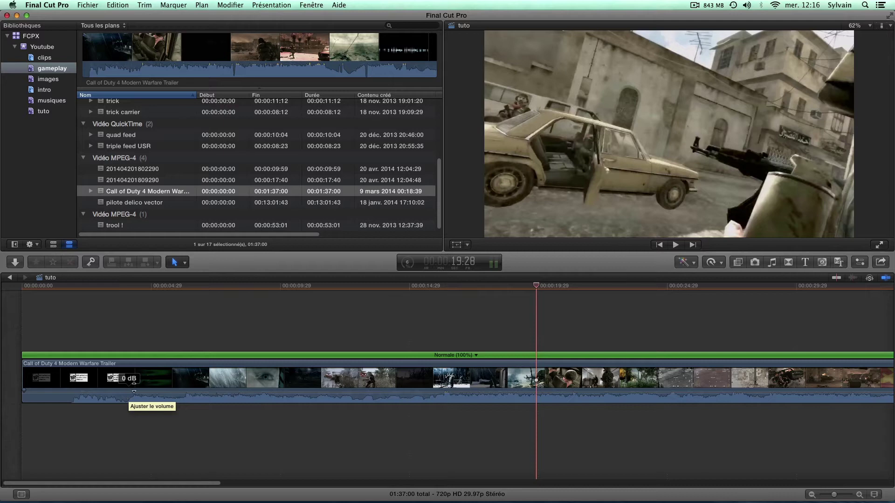
click(266, 3)
mouse_move(227, 3)
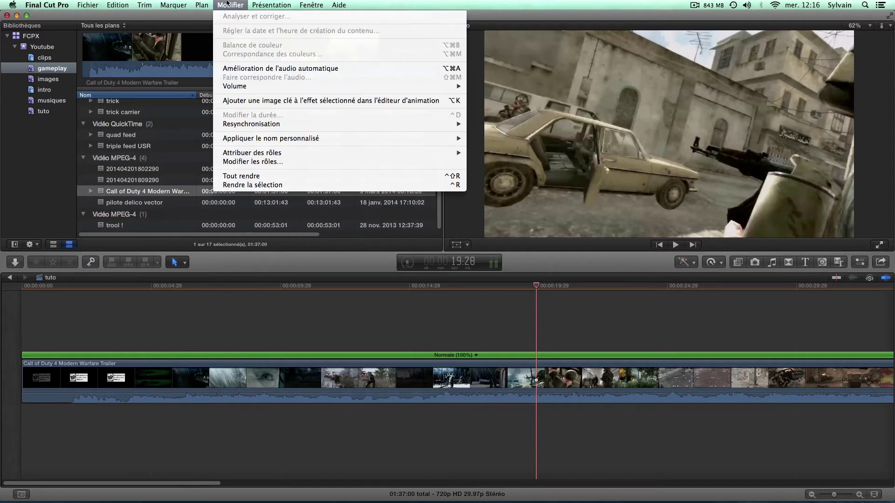
mouse_move(258, 4)
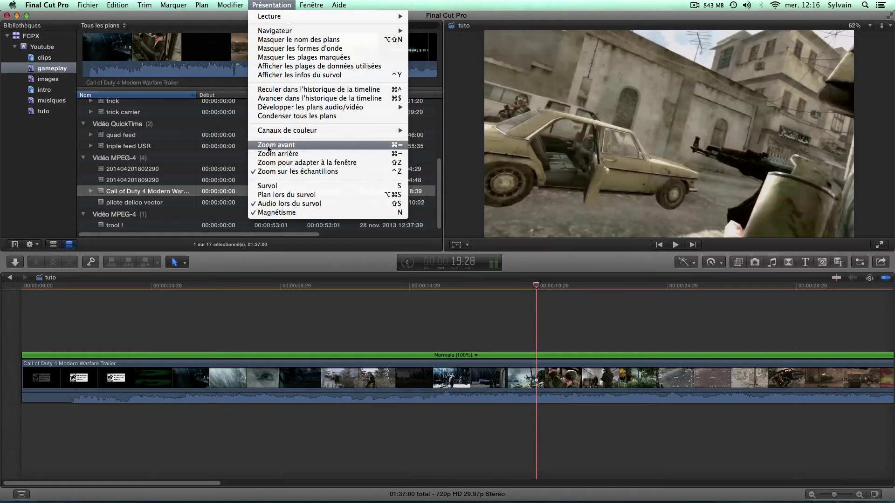
mouse_move(311, 5)
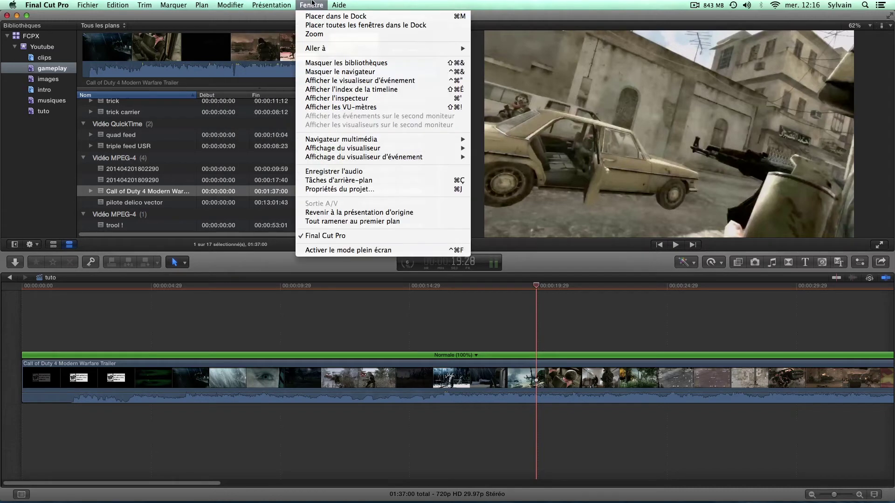
click(321, 175)
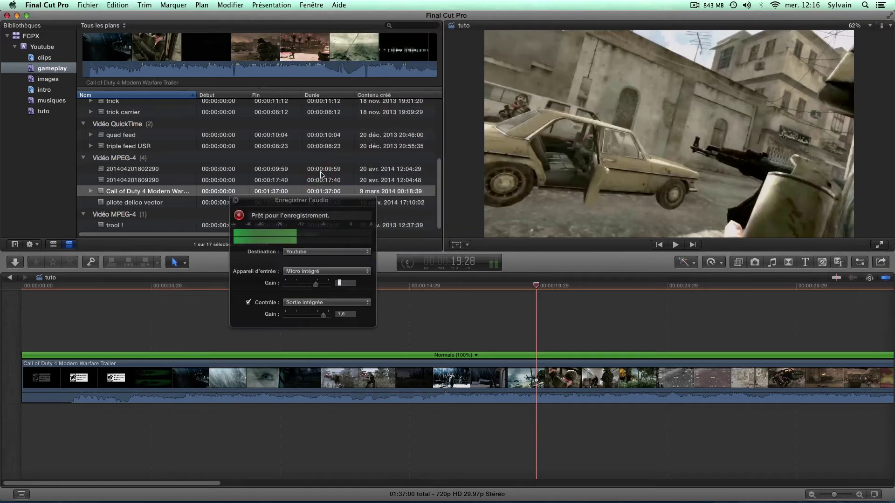
Move the audio recording window over the timeline, turn off its Contrôle option, and view the available input devices
drag(307, 195, 669, 148)
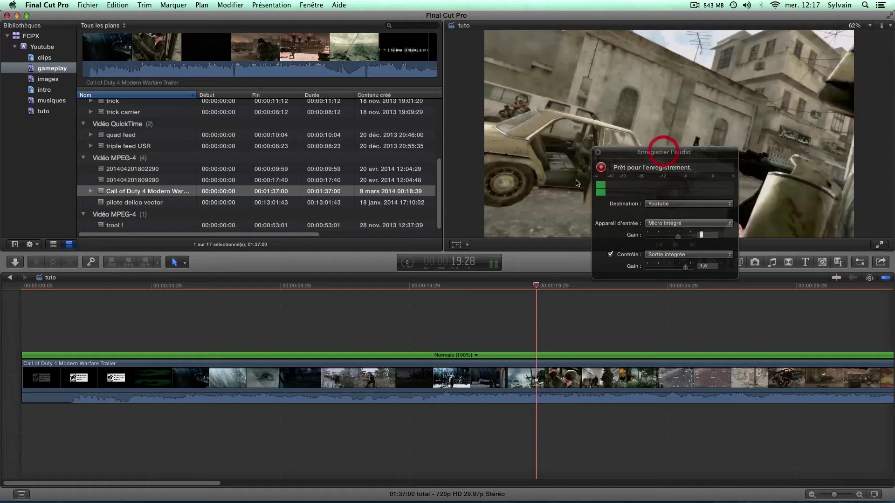
click(611, 254)
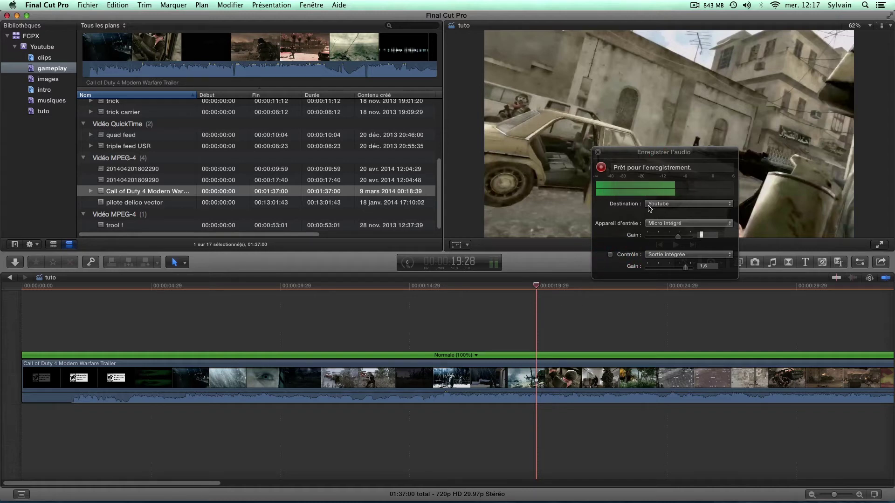
drag(703, 210, 773, 365)
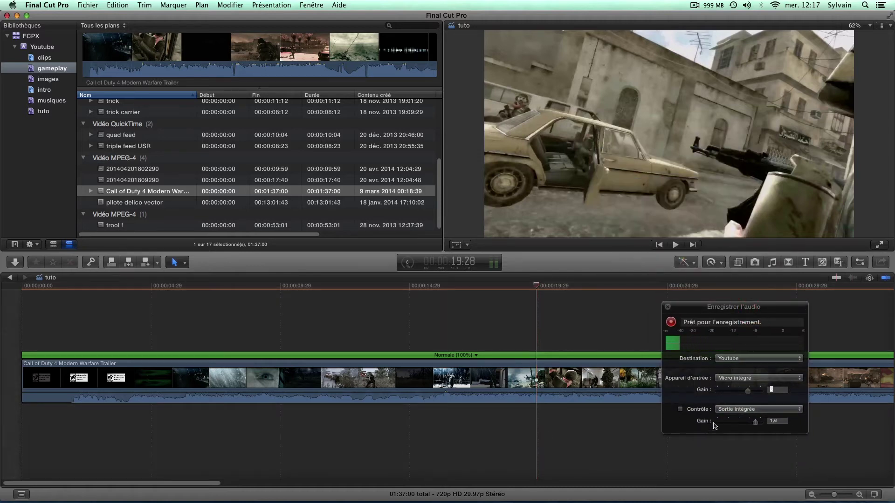
click(766, 379)
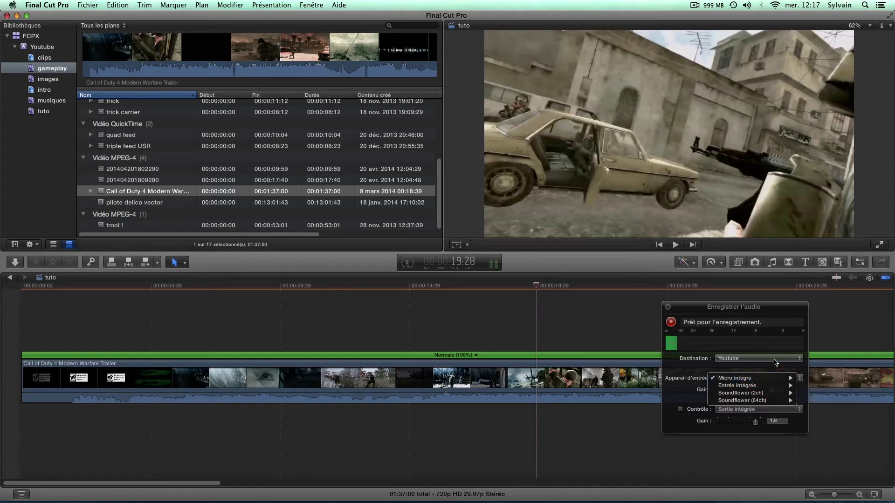
click(772, 360)
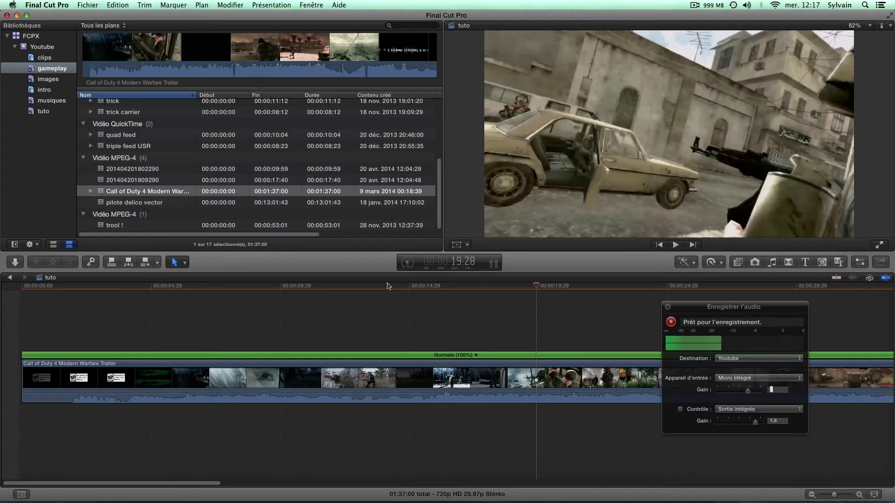
Place the playhead at 12:10 and close the audio recording window
click(365, 286)
click(341, 286)
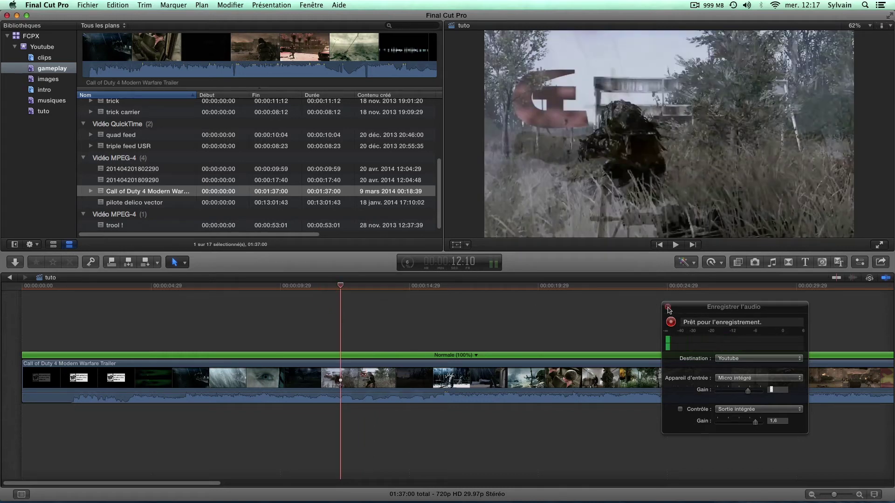
click(668, 308)
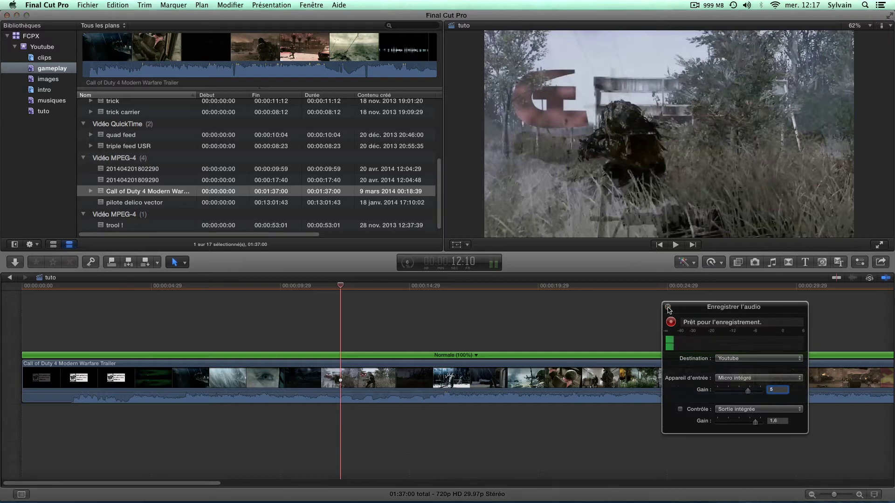
drag(678, 312, 660, 313)
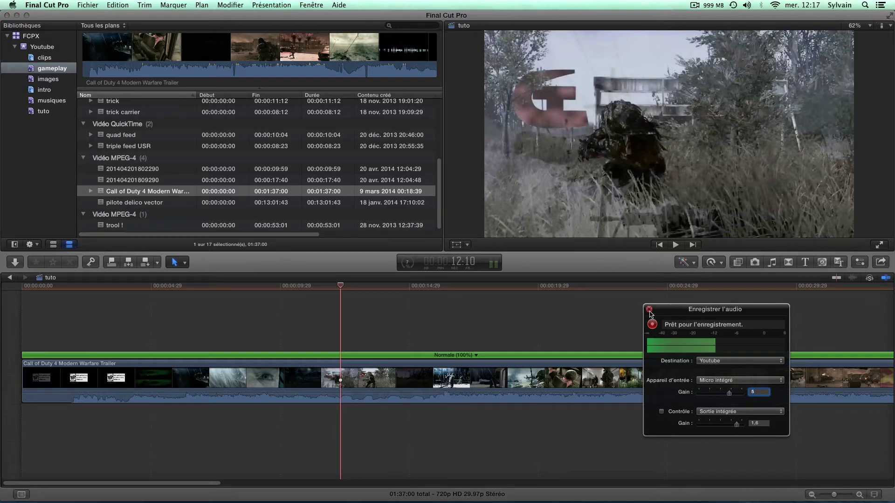
click(648, 309)
Connect the gameplay clip trool ! above the trailer at about 9 s and trim its end to a duration of about 4:21
click(400, 304)
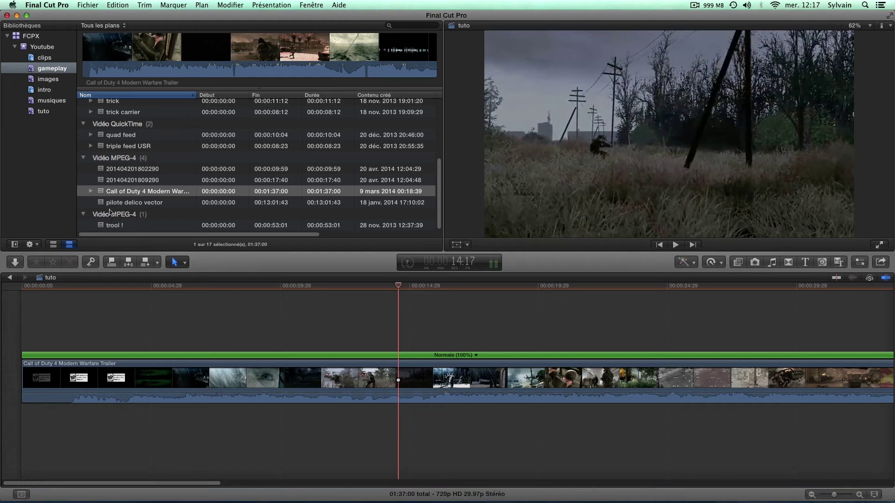
drag(100, 228, 252, 326)
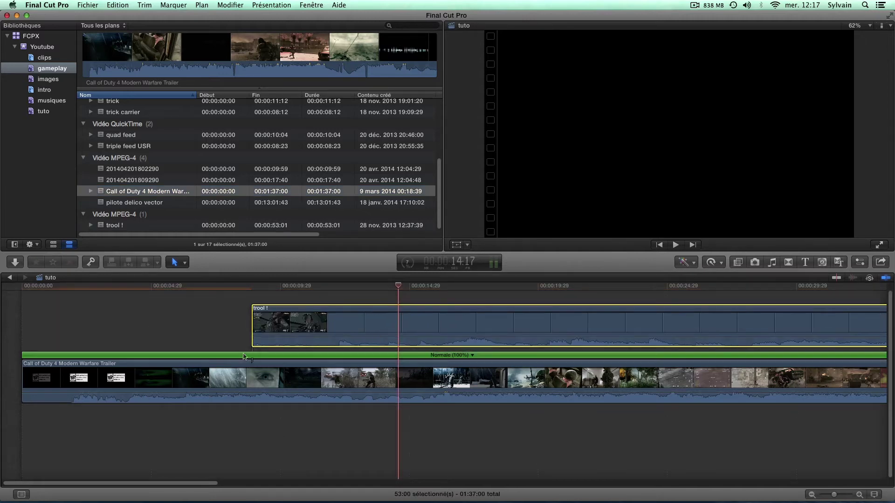
drag(191, 483, 478, 462)
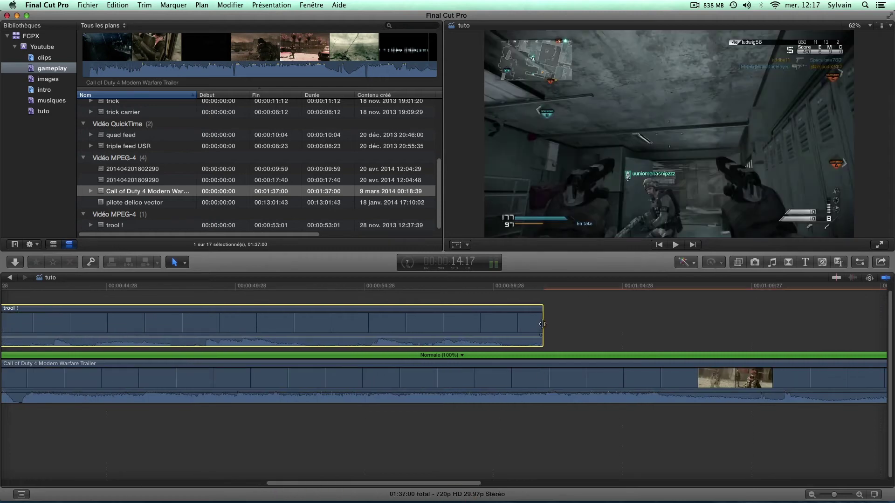
drag(543, 321, 21, 316)
drag(282, 489, 87, 483)
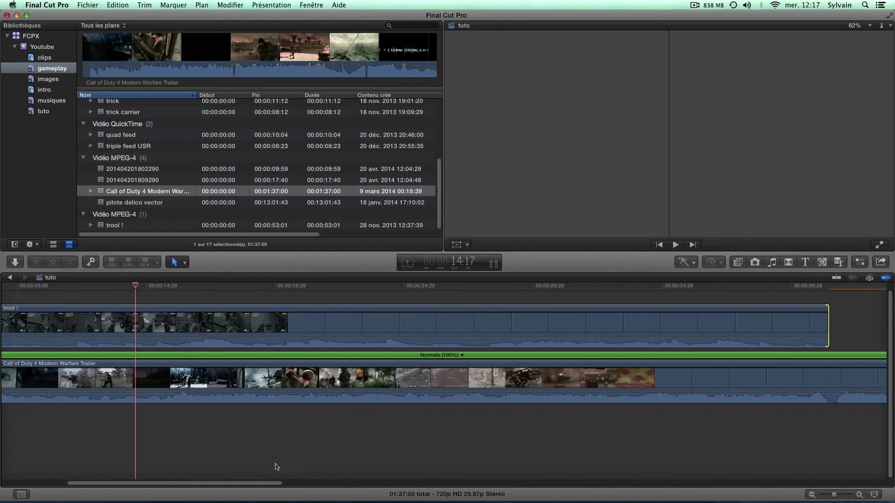
drag(829, 319, 112, 359)
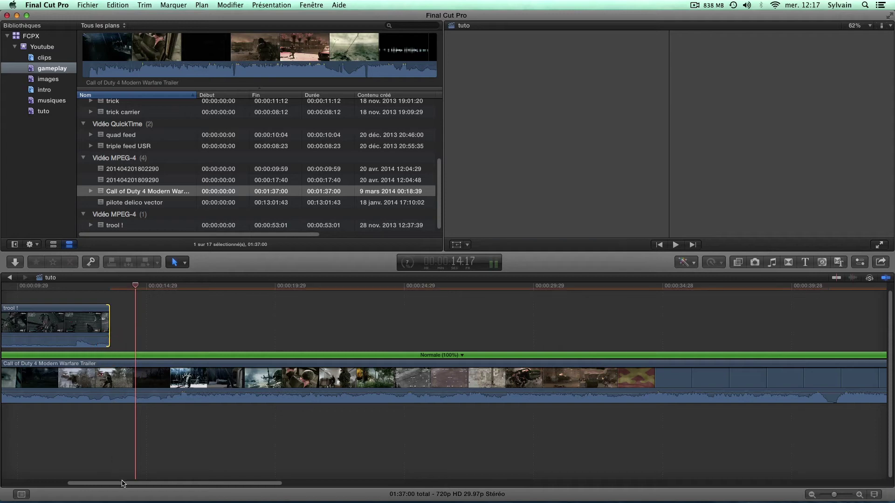
Shift the connected trool ! clip along the trailer to start at about 24 s
click(811, 495)
click(812, 494)
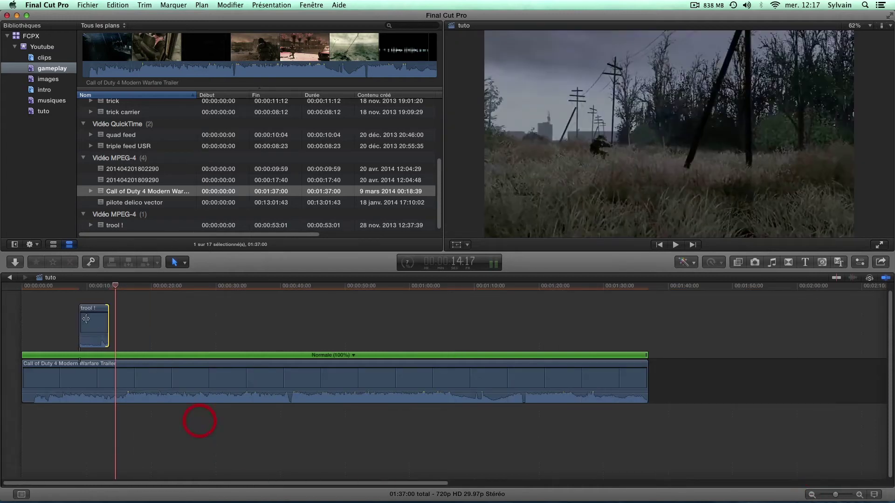
drag(104, 317, 203, 308)
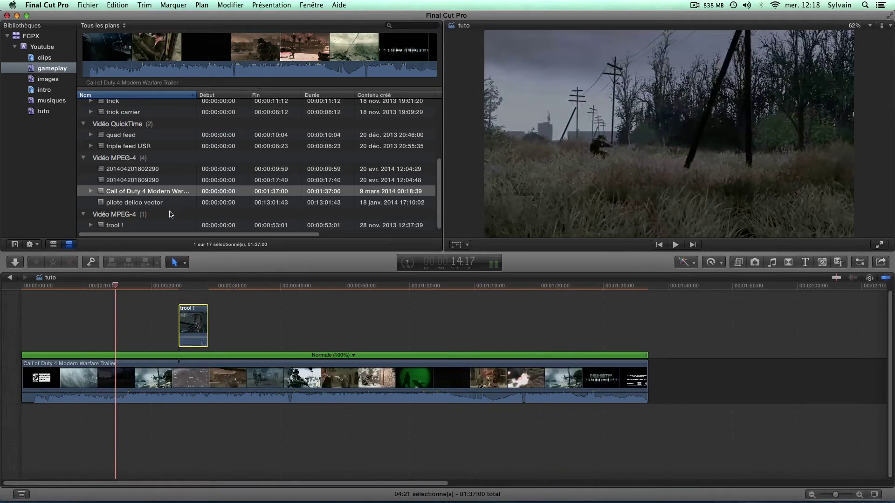
Connect the JPEG image AC4BF_Hero from the images event above the trailer at about 37 s
scroll(168, 211, up, 5)
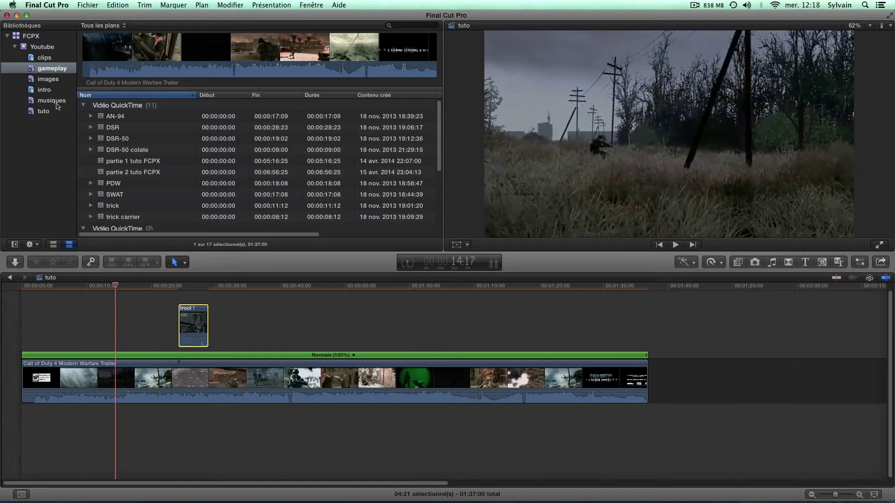
click(49, 79)
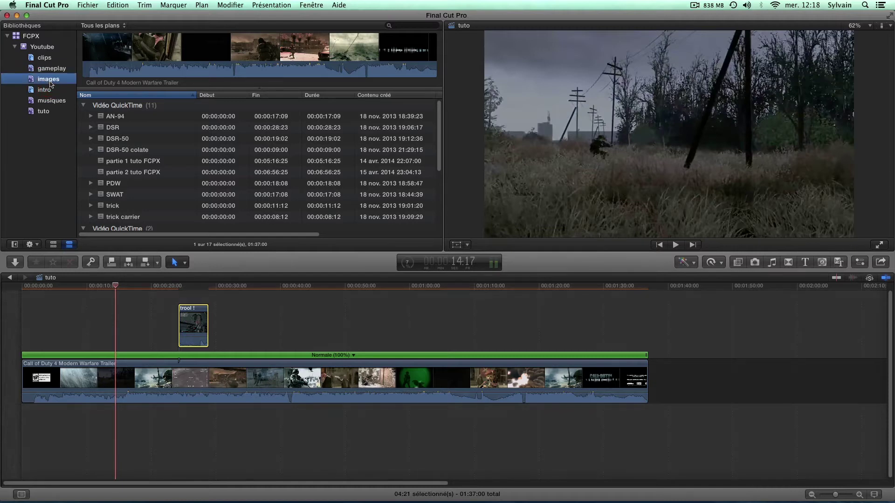
click(84, 117)
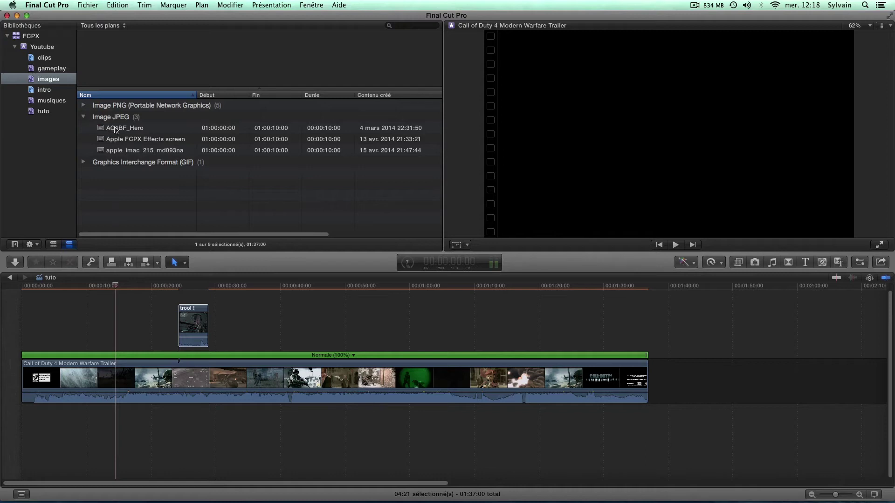
click(115, 129)
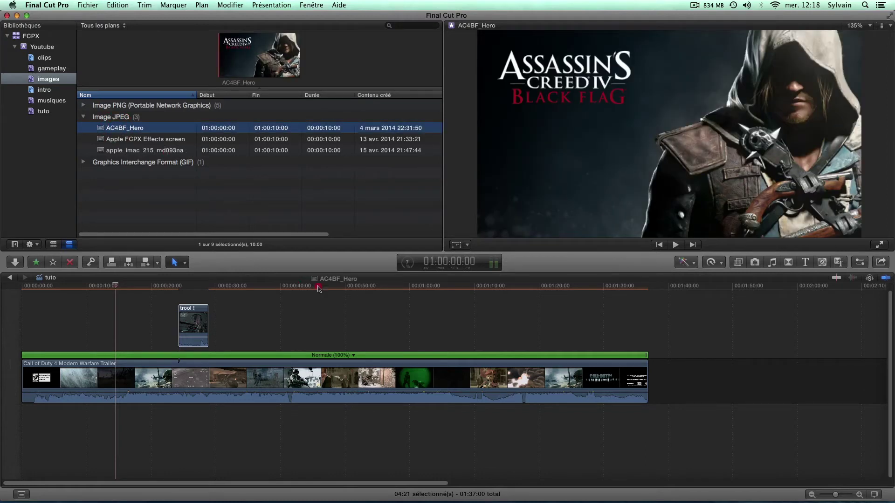
drag(319, 289, 263, 323)
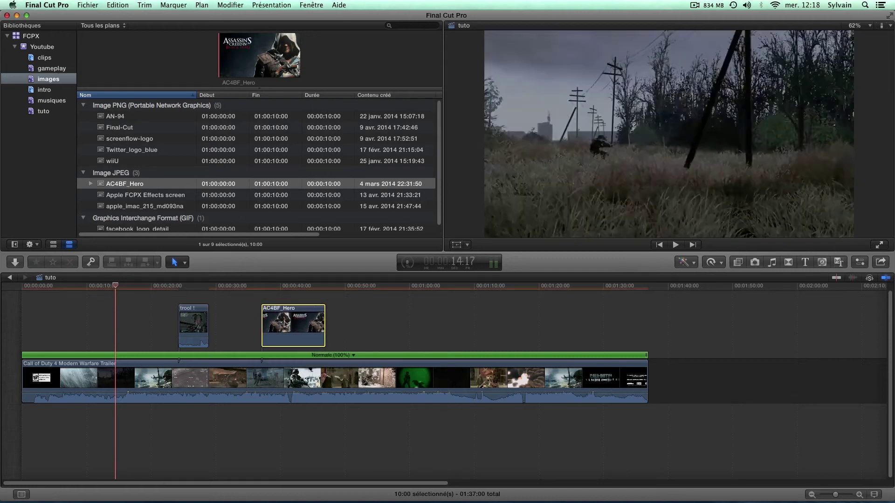
Place the playhead at 41:01 and shrink the AC4BF_Hero image to roughly half size with Transformer
click(287, 286)
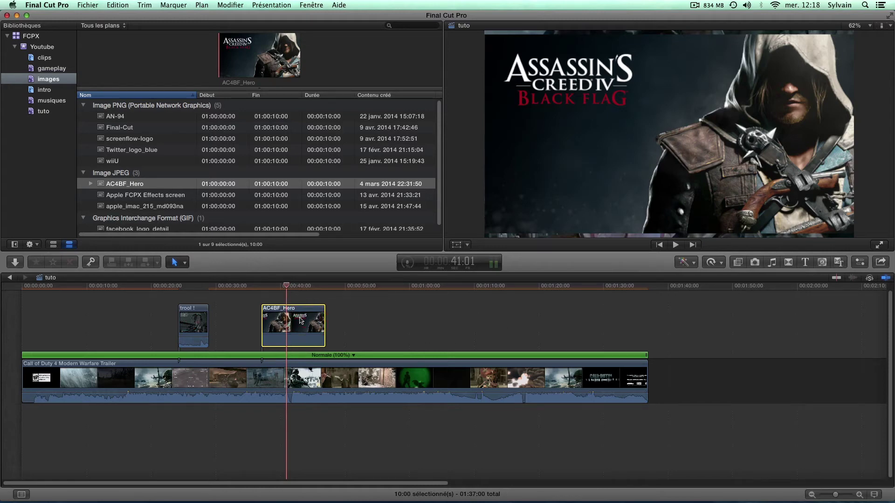
click(468, 246)
click(461, 246)
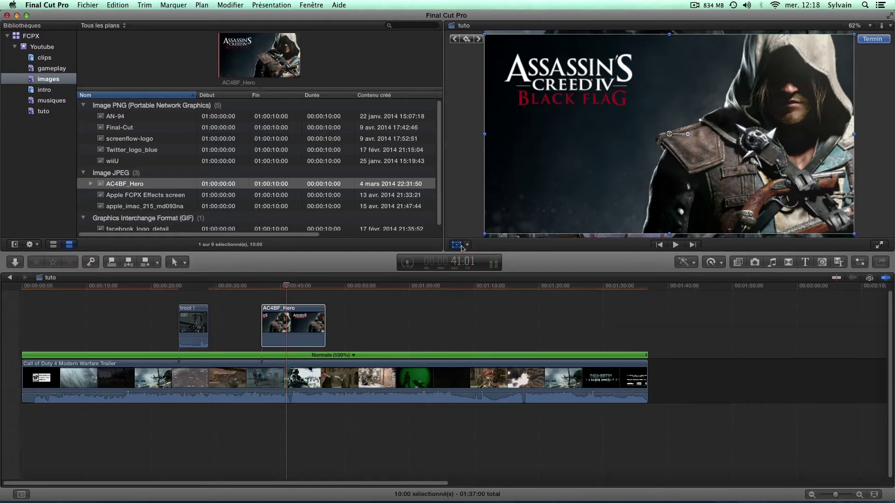
drag(487, 40, 587, 115)
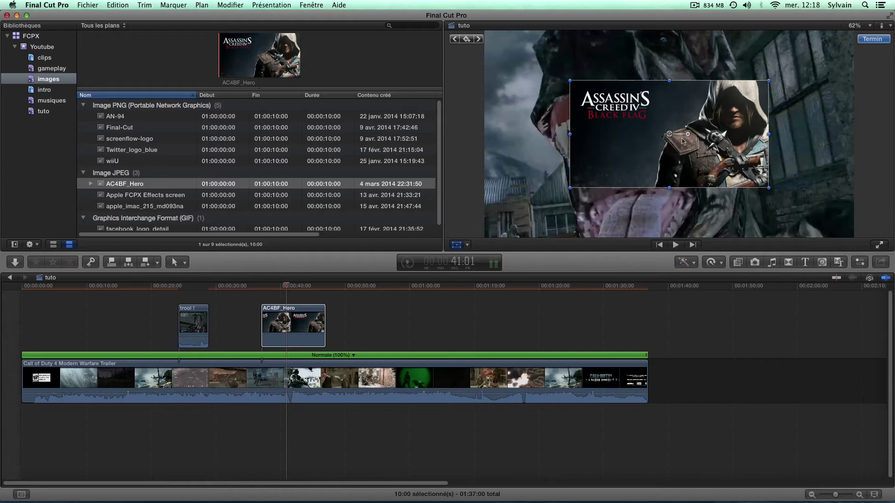
Move the image into the frame's upper-right corner at about X 329, Y 179 px, scale it to about 43 %, and finish the transform
drag(671, 136, 753, 96)
drag(651, 36, 671, 47)
click(468, 244)
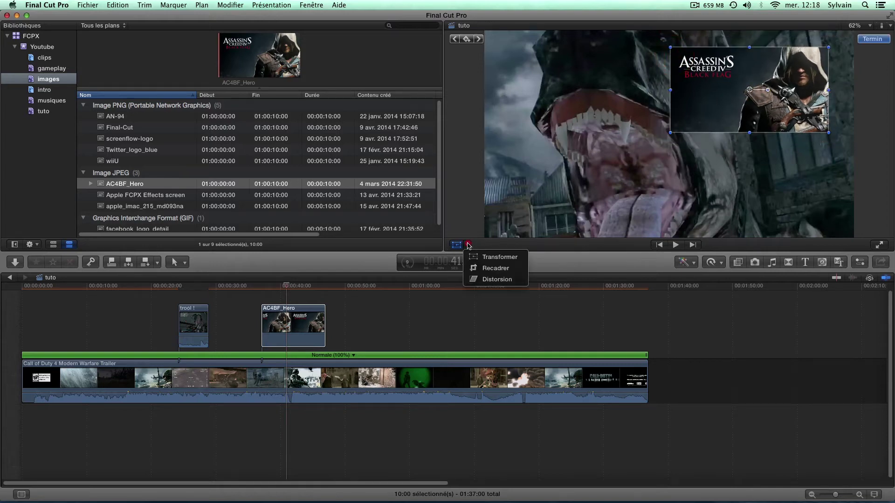
click(467, 248)
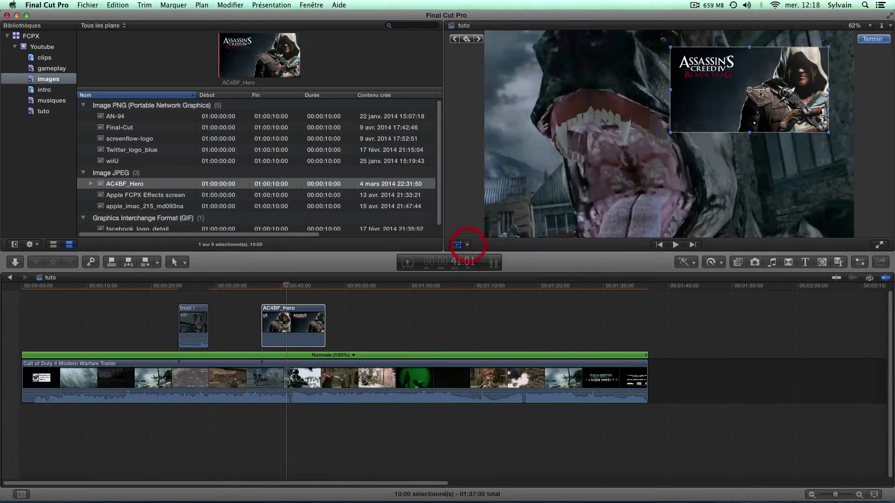
drag(761, 93, 776, 86)
click(866, 41)
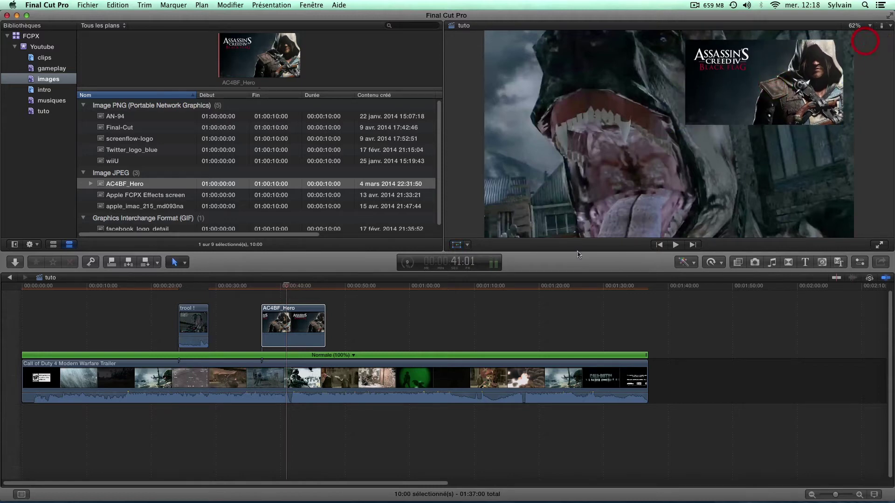
Show the AC4BF_Hero image's inspector and reveal its Transformer and Distorsion parameters
click(858, 264)
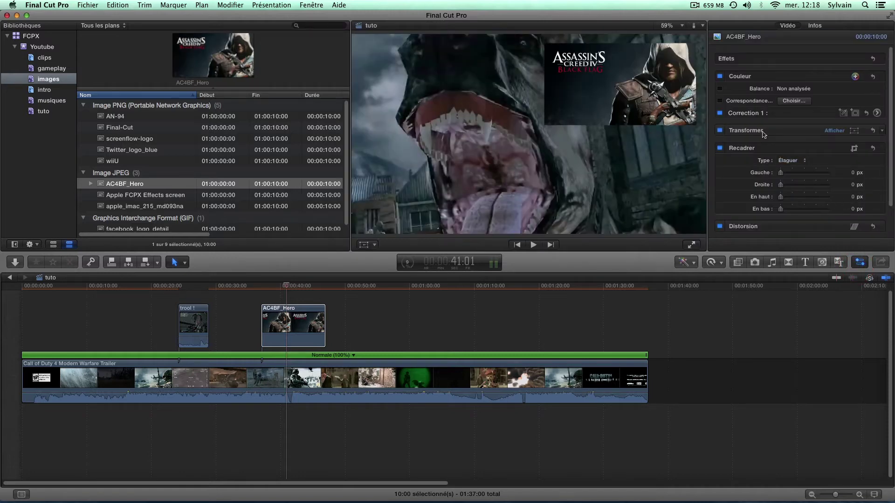
click(833, 131)
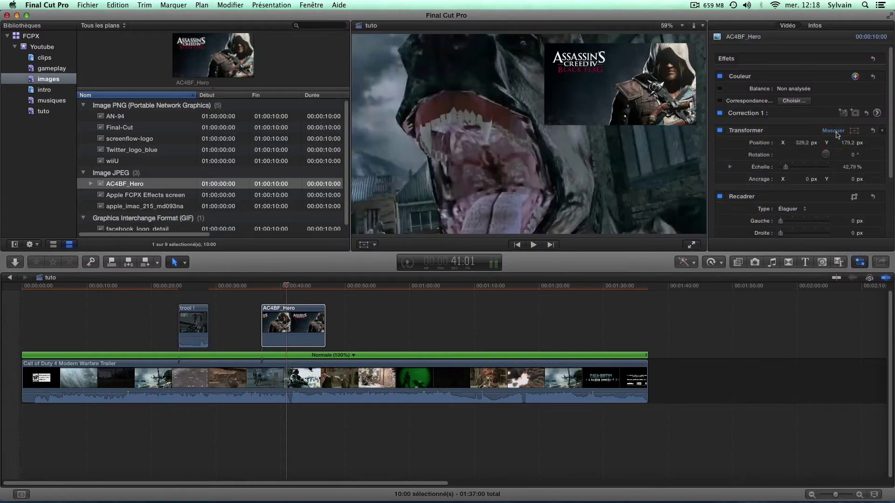
scroll(808, 180, down, 5)
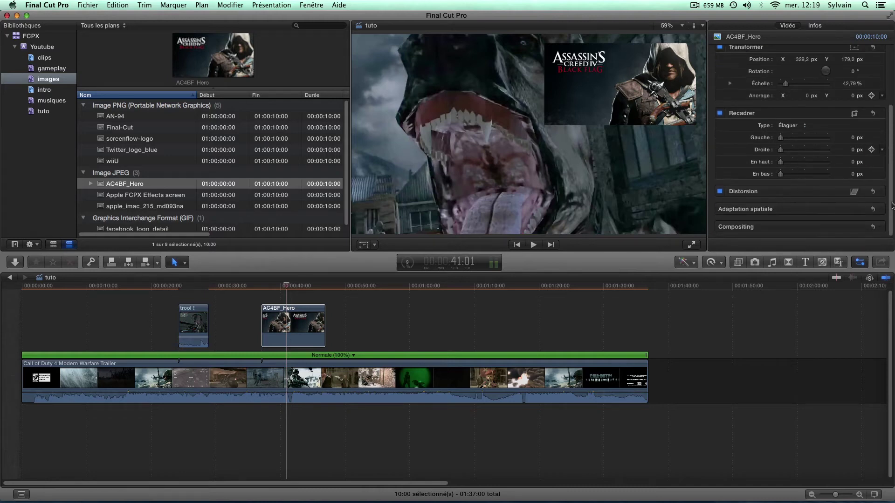
click(834, 192)
scroll(782, 205, down, 3)
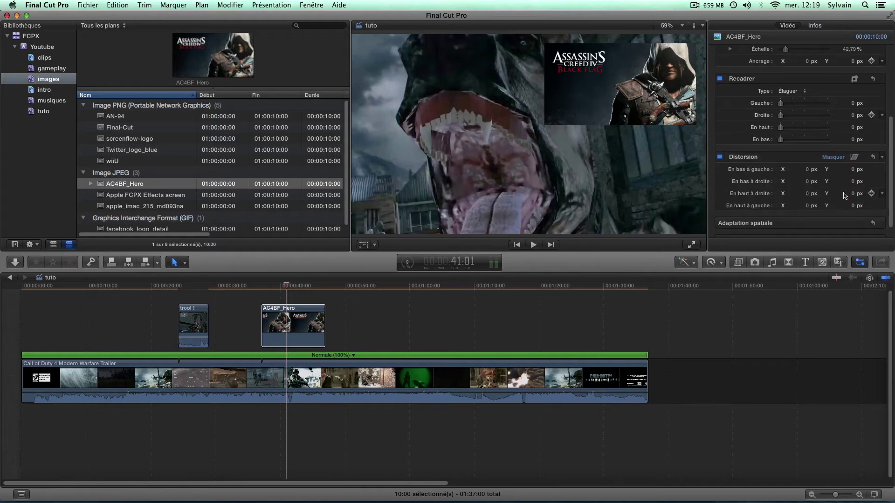
Distort the AC4BF_Hero image, placing its bottom-left corner at about X 101.7, Y -88.5 px and its top-right corner at about X -97.9, Y 0 px
click(367, 245)
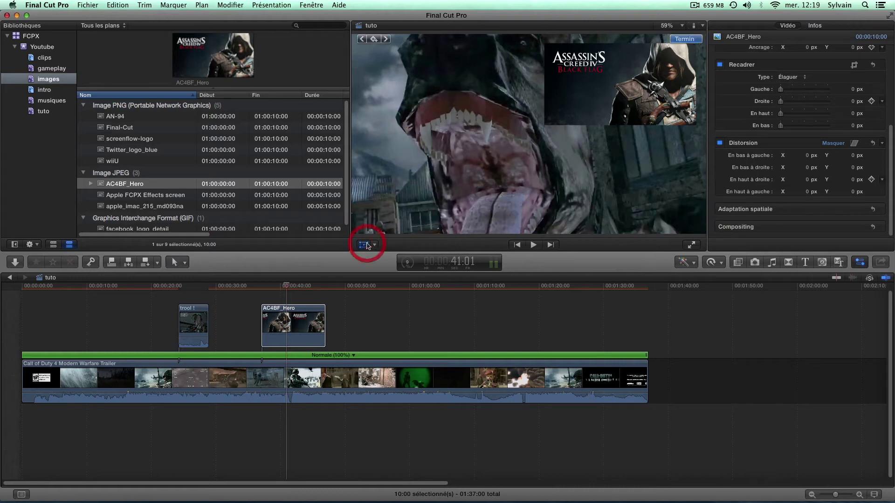
click(374, 245)
click(380, 279)
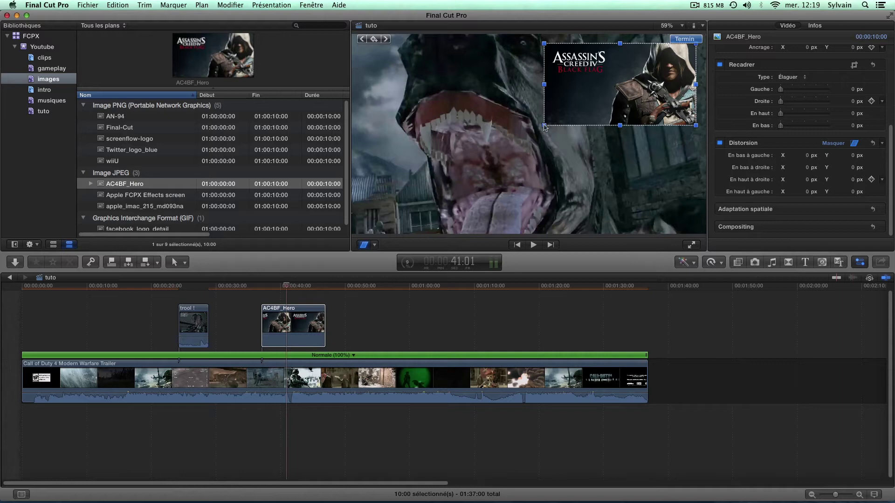
drag(545, 125, 569, 147)
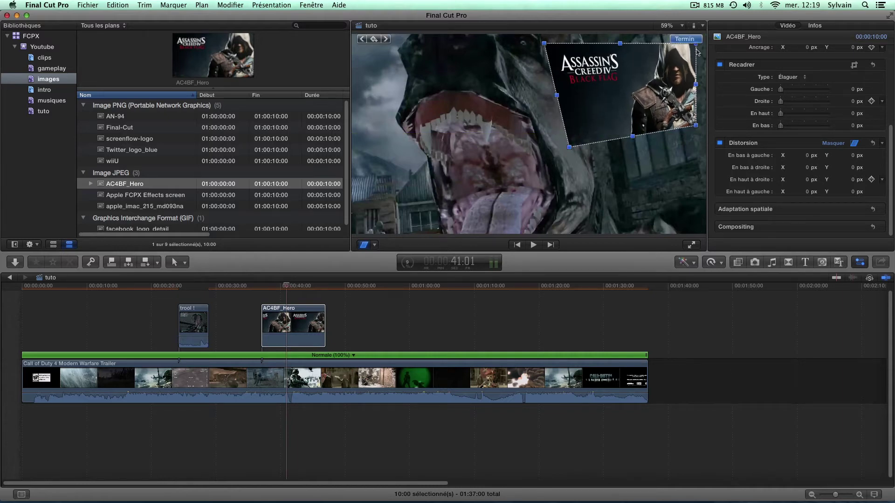
click(684, 48)
drag(696, 44, 669, 47)
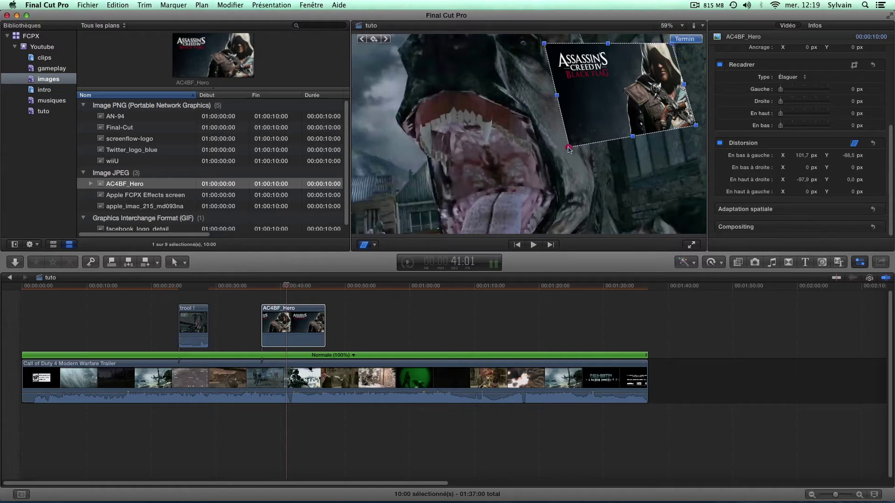
Refine the bottom-left corner to about X 116.7, Y -65.9 px and the top-left to X 5.8, Y -20.7 px, nudge the image and finish
drag(569, 148, 572, 142)
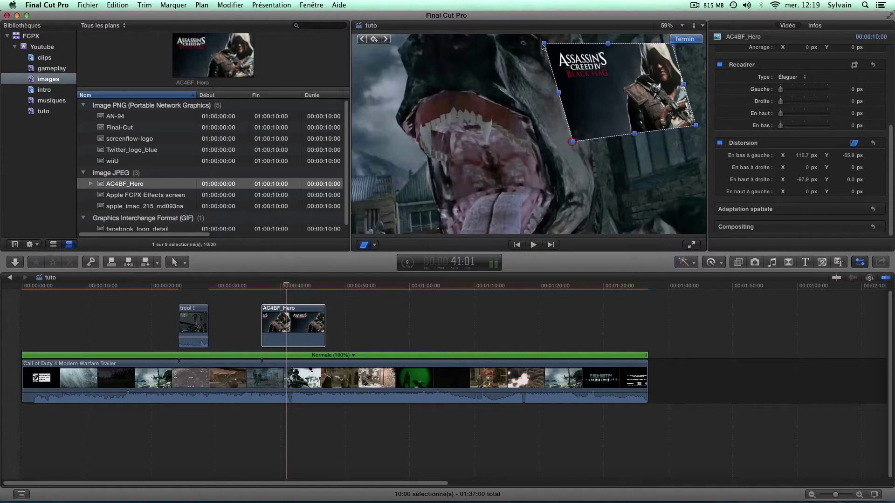
drag(543, 44, 545, 50)
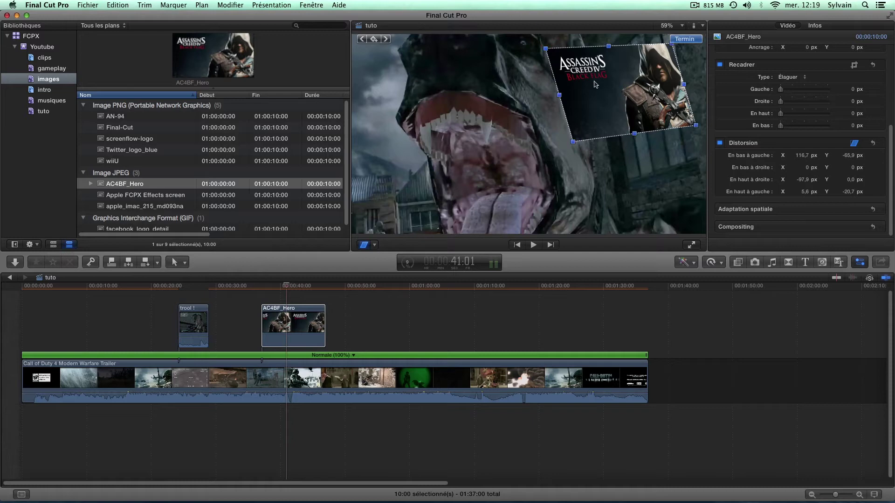
drag(598, 80, 603, 79)
click(685, 38)
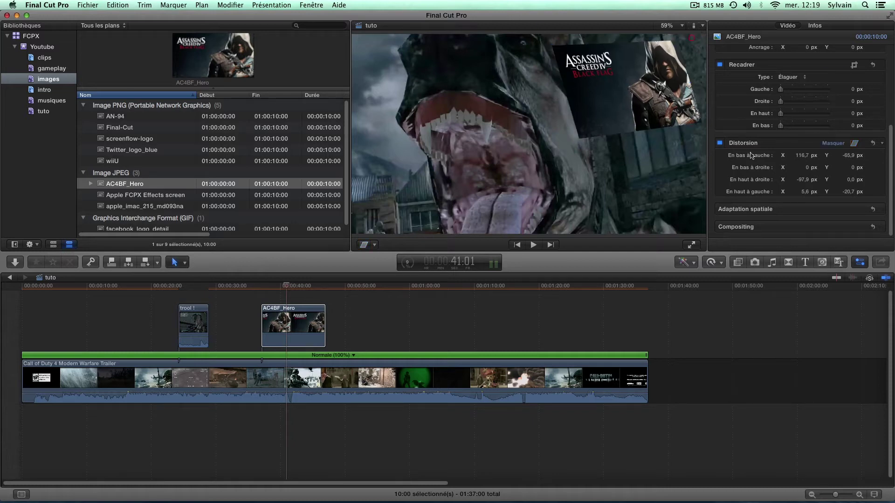
click(862, 263)
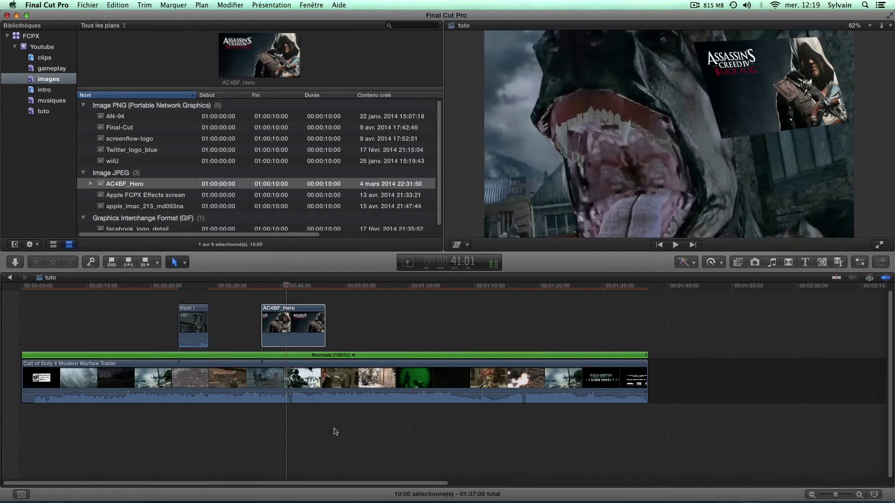
Select the connected trool ! clip and AC4BF_Hero image together and combine them into one storyline, checking the gap between them
click(129, 330)
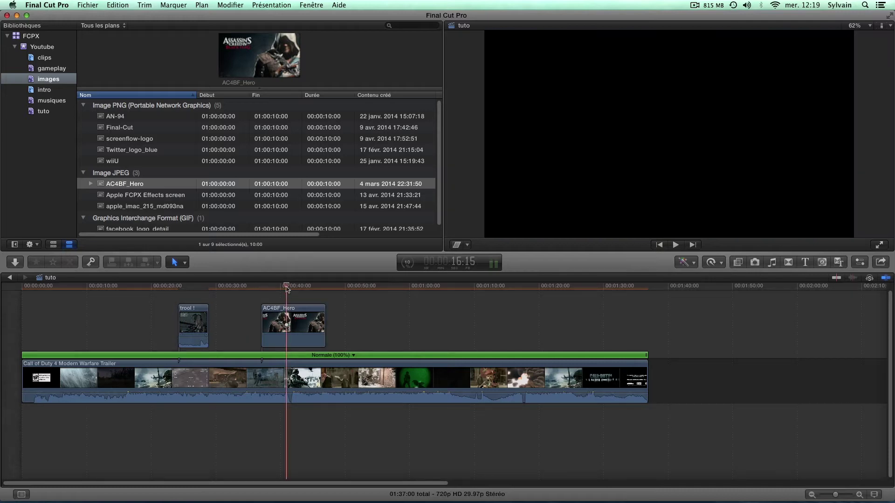
drag(287, 285, 177, 290)
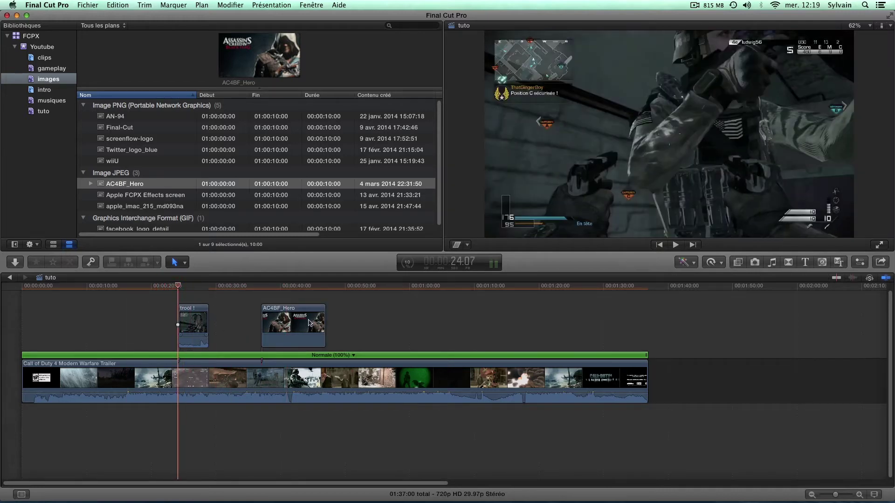
click(135, 316)
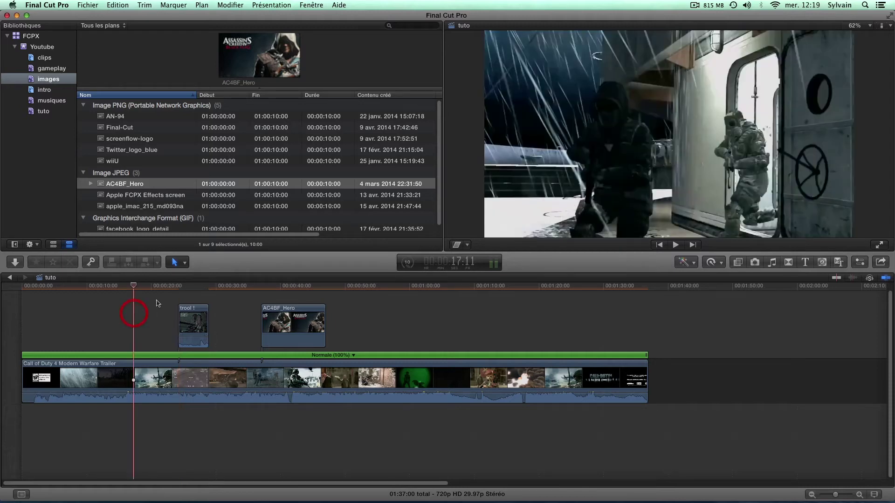
drag(150, 294, 374, 342)
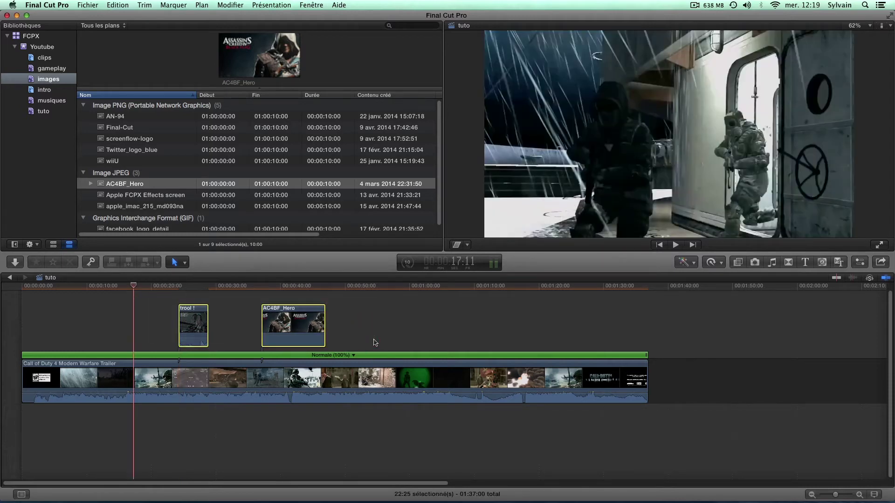
key(super)
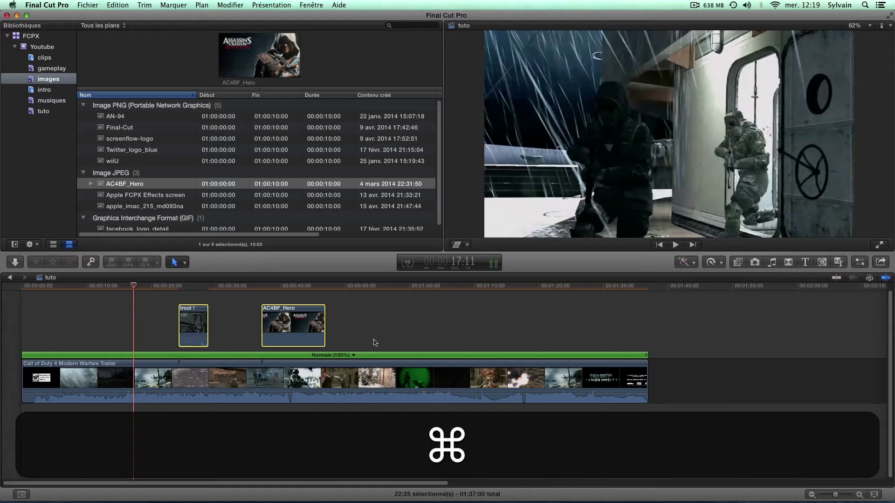
key(super+g)
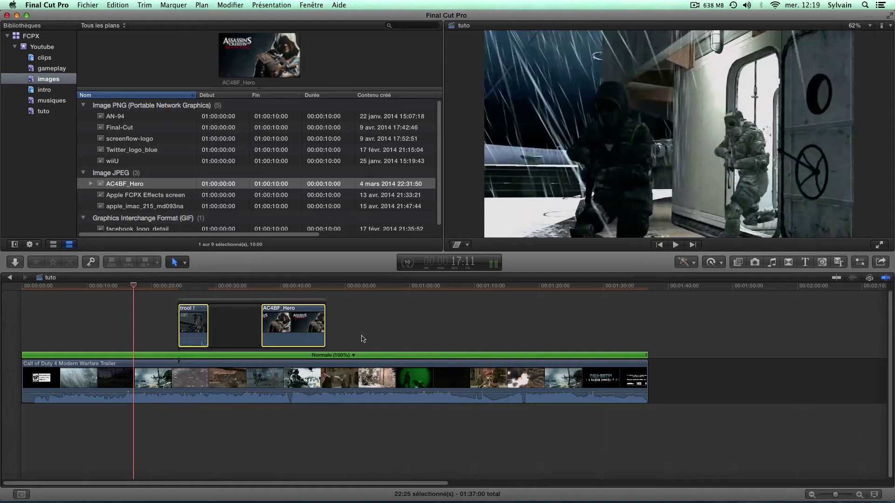
click(244, 322)
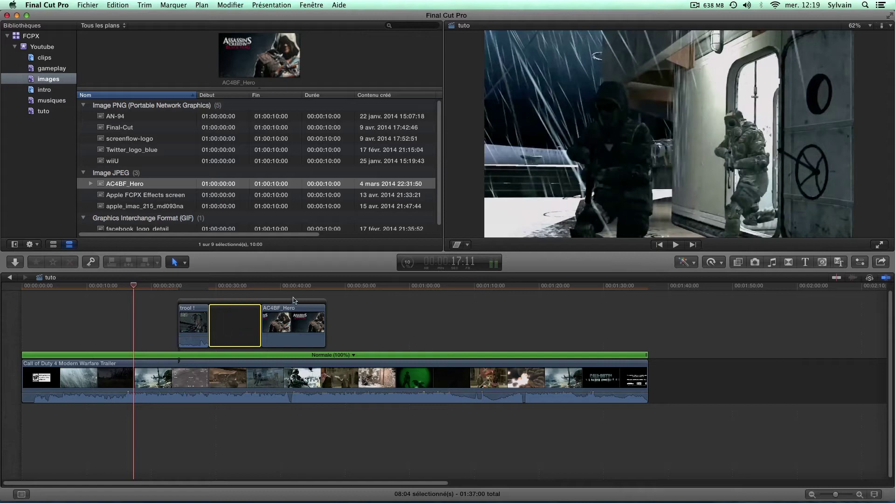
click(466, 332)
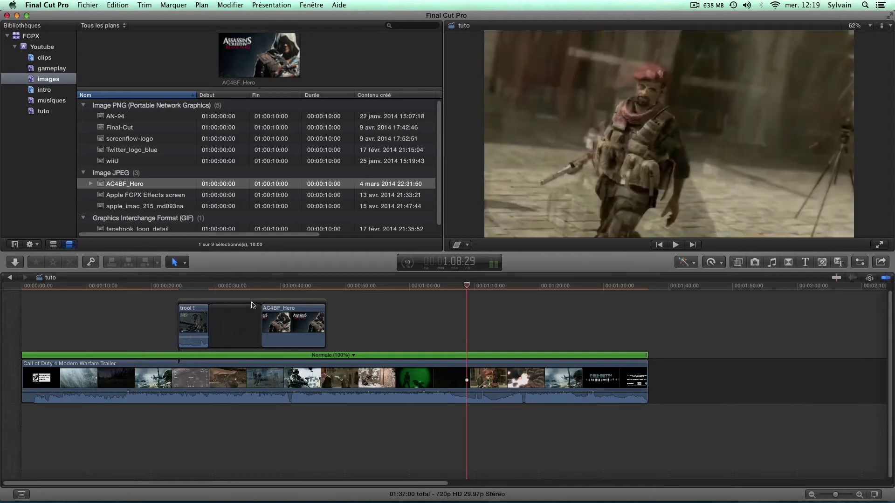
Move the connected storyline to start at about 28 s on the trailer and play back the sequence over its clips
drag(322, 303, 199, 304)
click(173, 285)
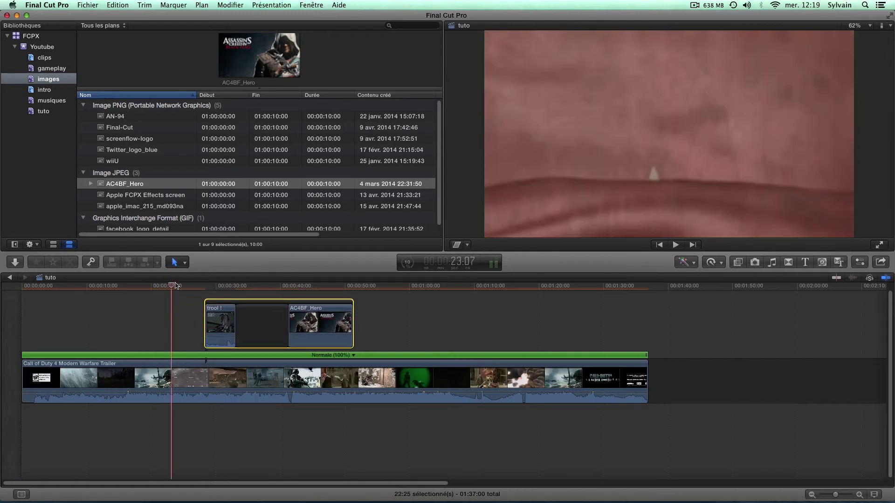
key(space)
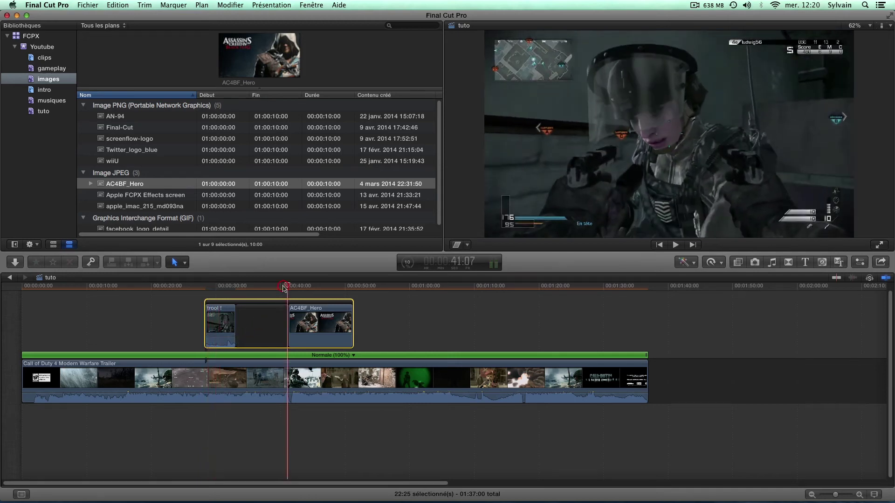
click(281, 331)
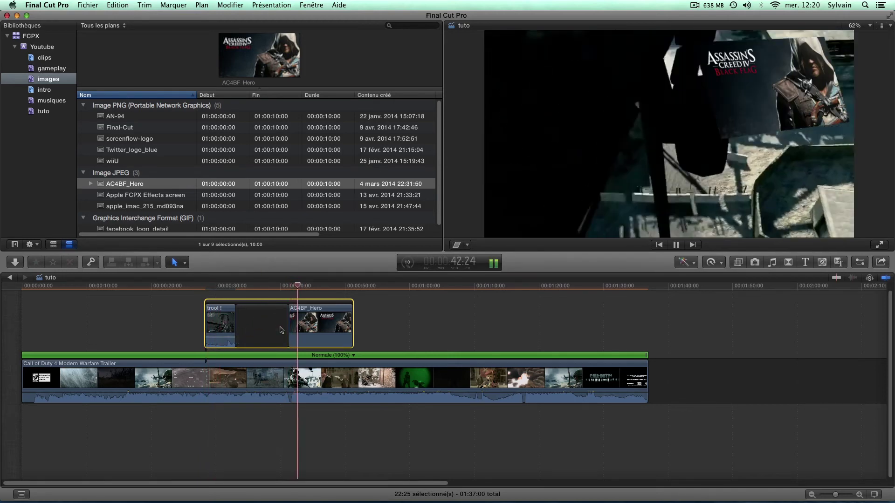
key(space)
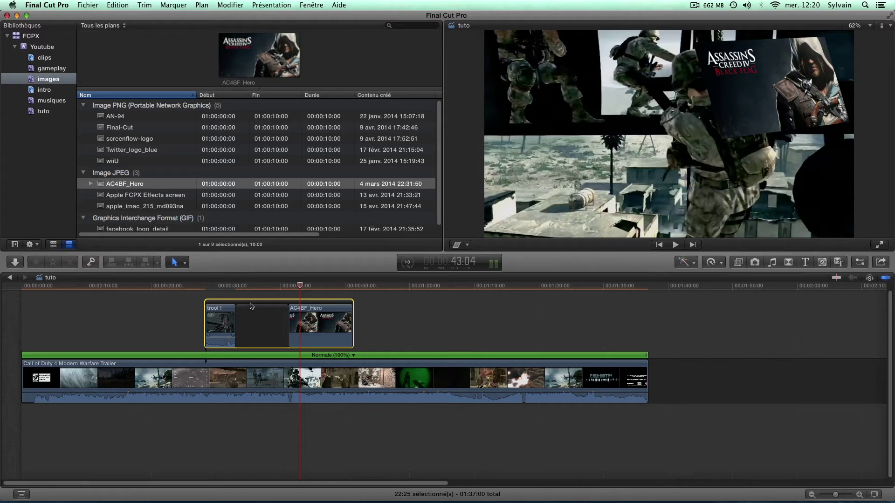
Shift the whole connected storyline further along the trailer to start at about 36 s
drag(250, 306, 299, 312)
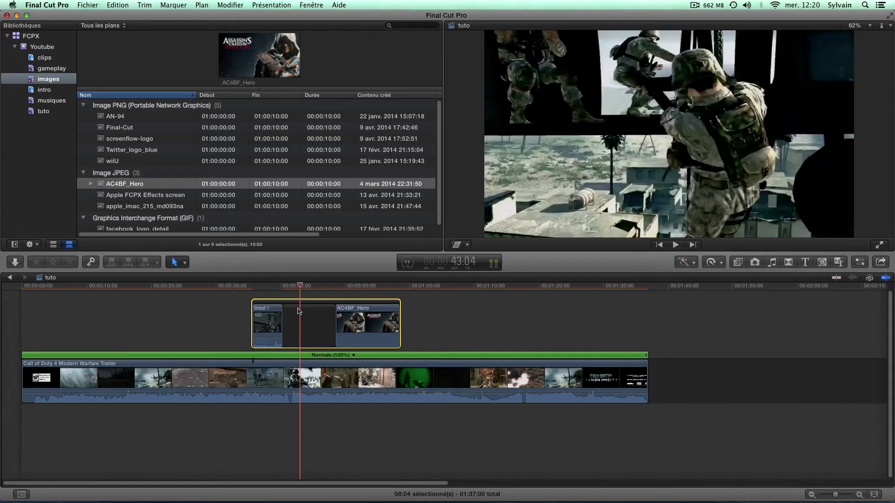
click(182, 311)
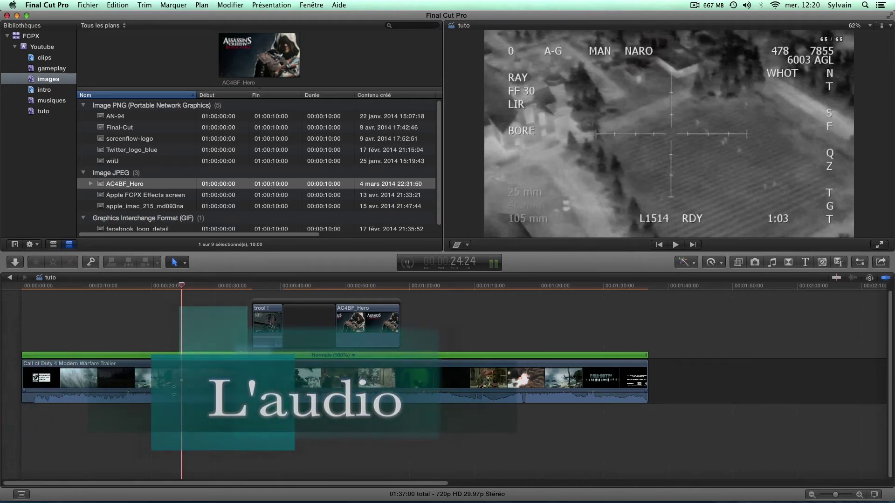
Expand the audio of the Call of Duty 4 Modern Warfare Trailer clip so it sits separately below the video
click(131, 401)
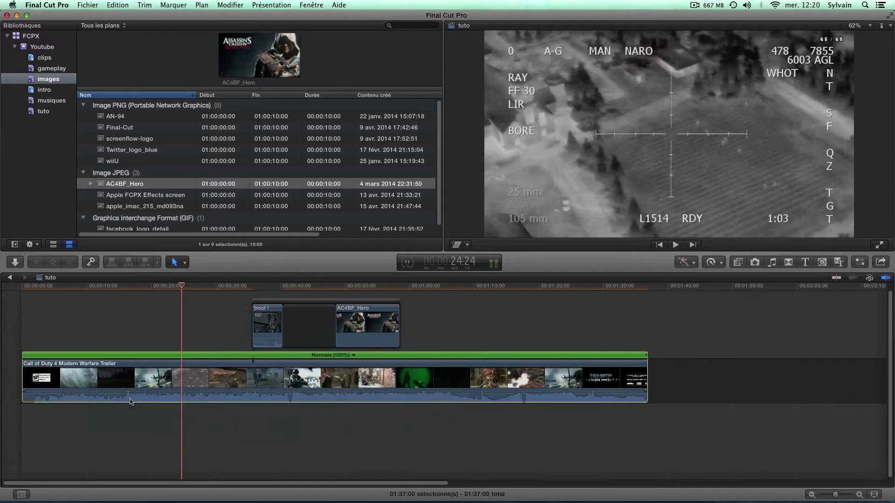
key(ctrl+shift+s)
click(124, 424)
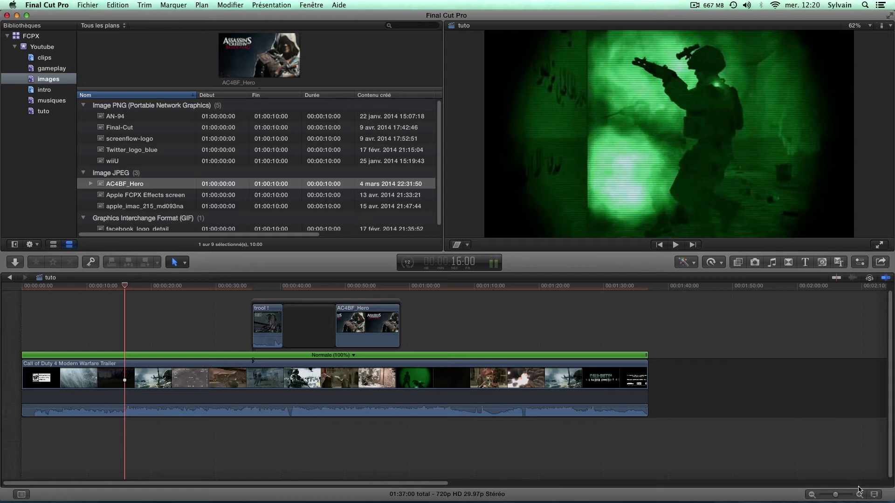
Change the timeline's clip appearance through progressively larger waveforms to the waveform-only display without thumbnails
click(875, 495)
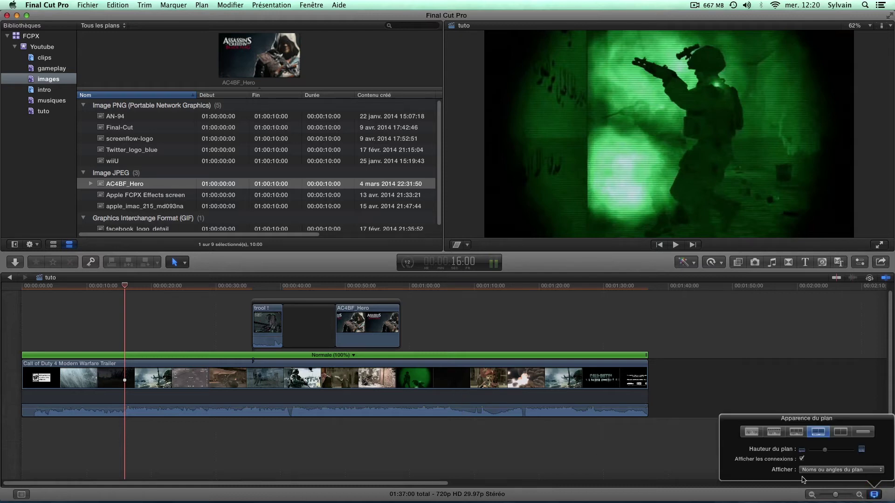
click(802, 433)
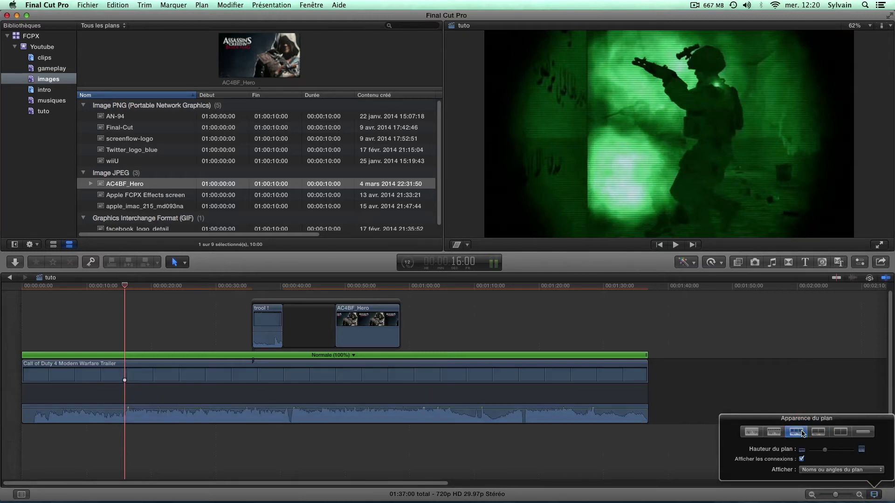
click(774, 435)
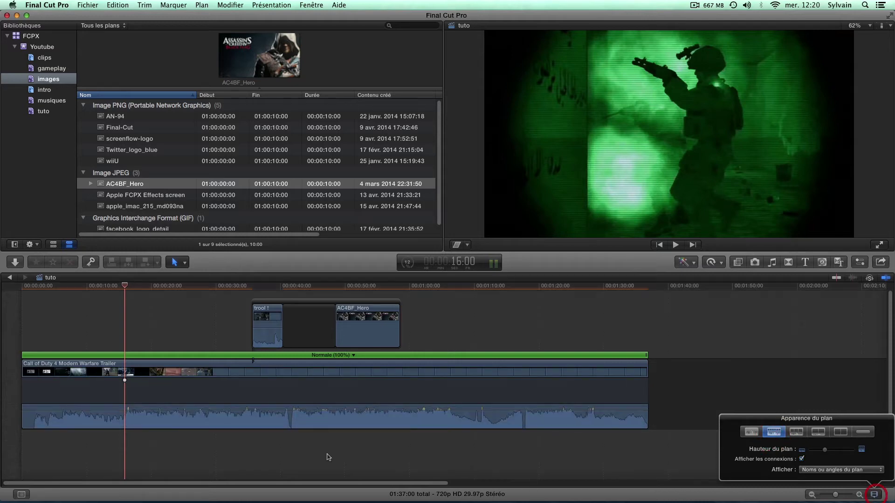
click(112, 448)
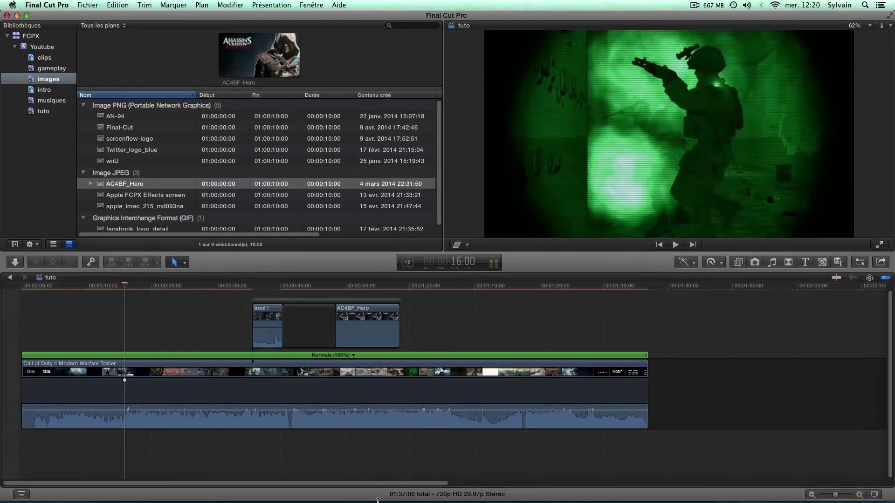
click(876, 494)
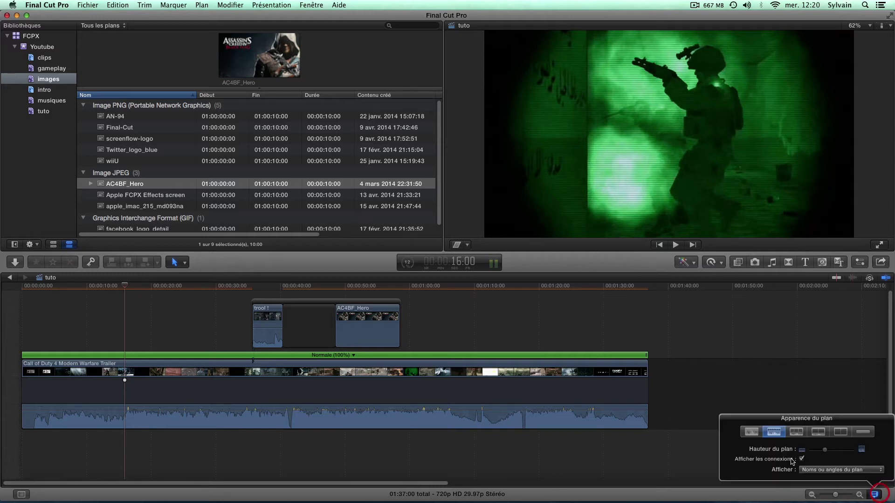
click(876, 495)
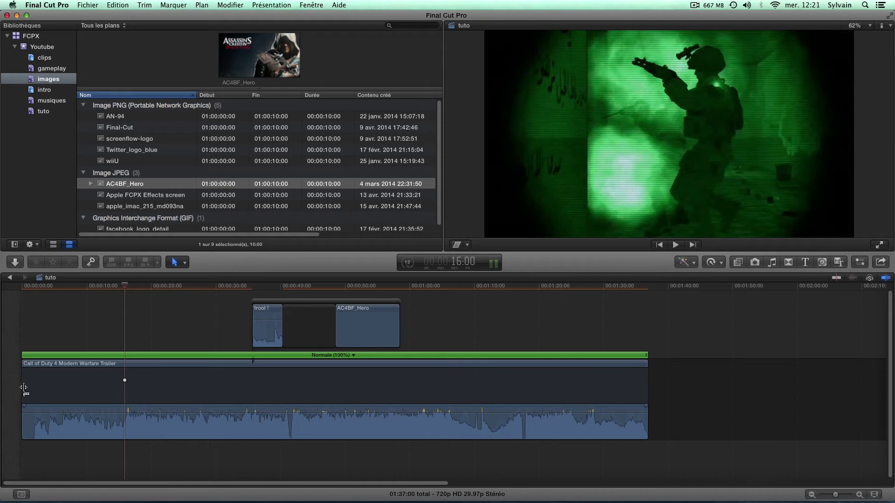
Show the audio level meters beside the timeline and adjust the volume level of the trailer's audio
mouse_move(29, 415)
click(495, 264)
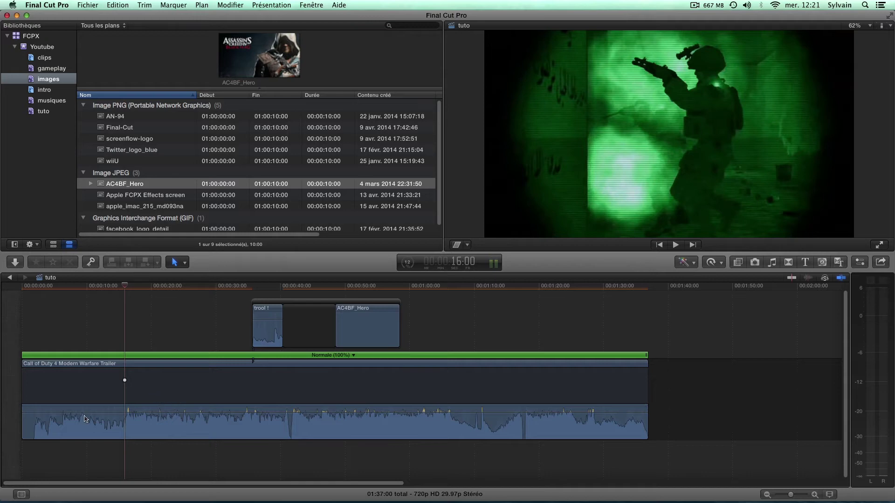
mouse_move(83, 414)
mouse_down()
mouse_move(80, 424)
mouse_move(78, 413)
mouse_up()
click(90, 349)
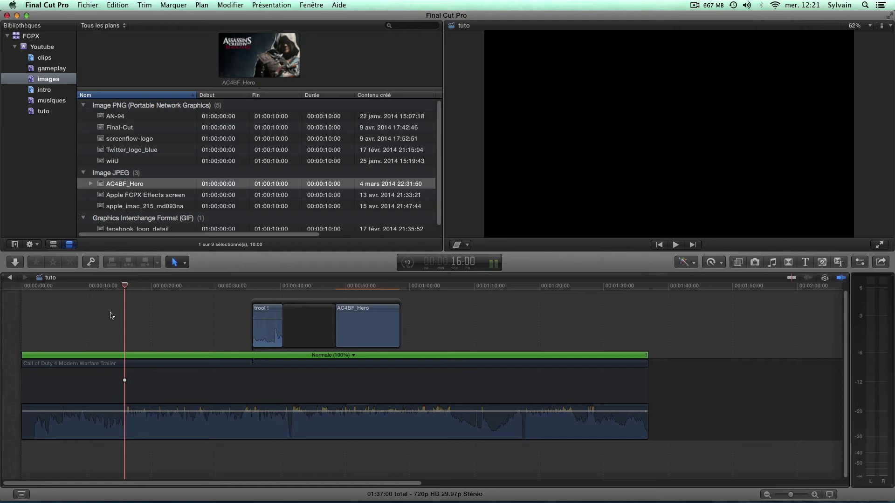
Select the trailer's expanded audio, disable the clip and enable it again
click(100, 429)
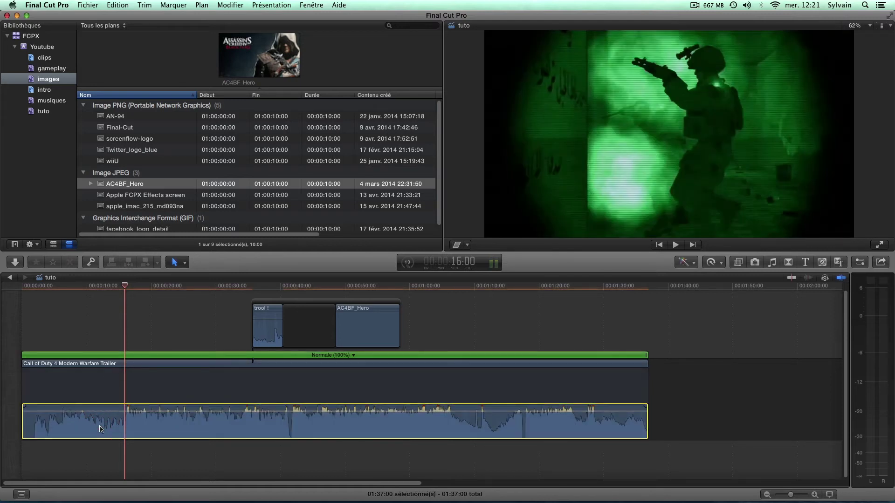
key(v)
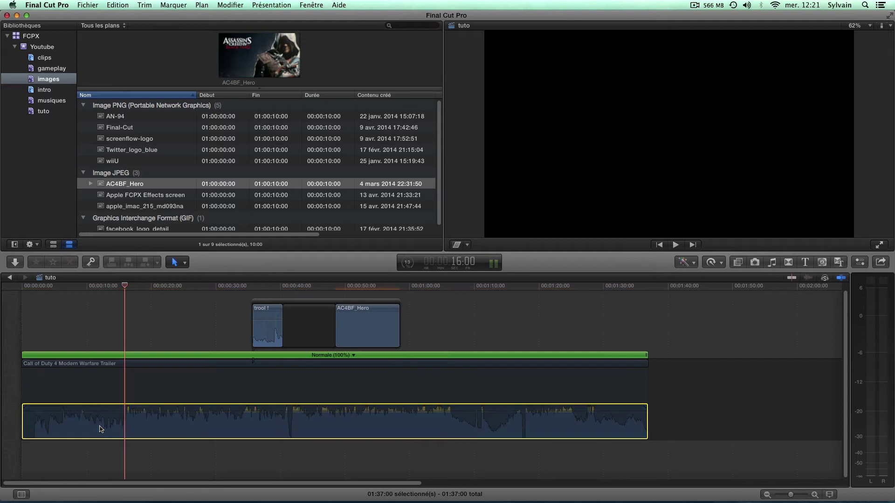
key(v)
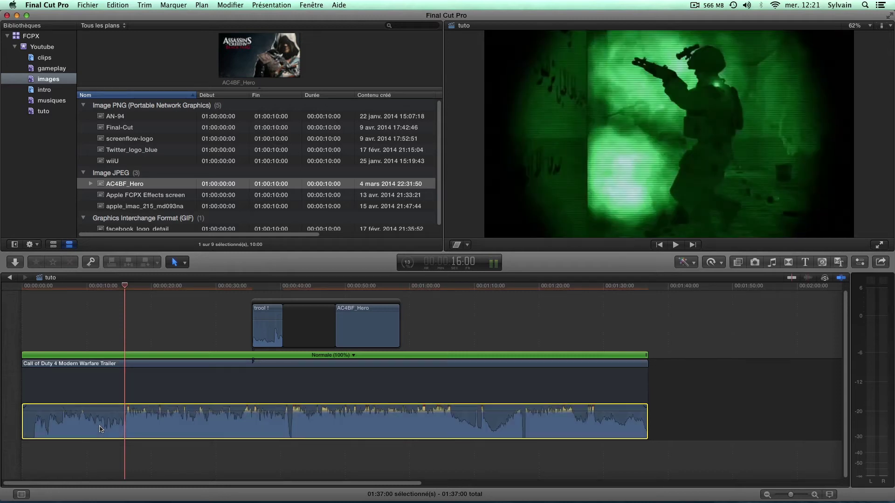
Toggle the trailer audio off and on, and disable the AC4BF_Hero image and the trool ! clip in the connected storyline
key(v)
key(v)
click(303, 320)
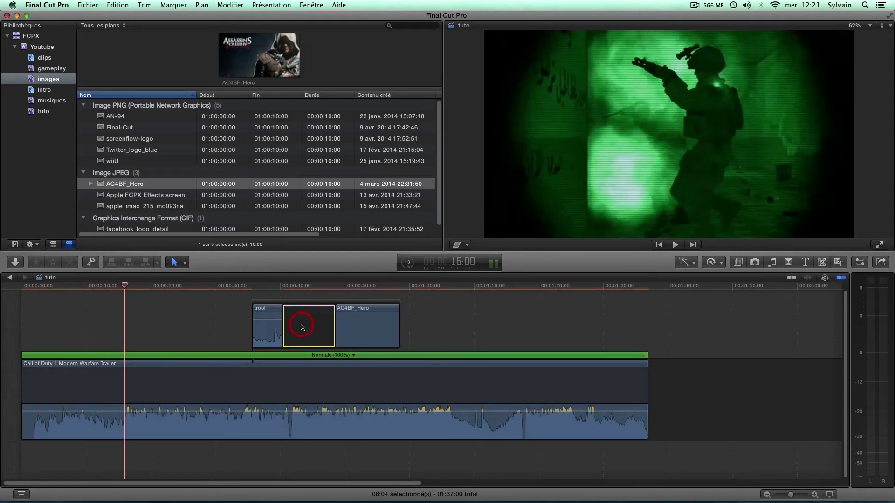
click(314, 304)
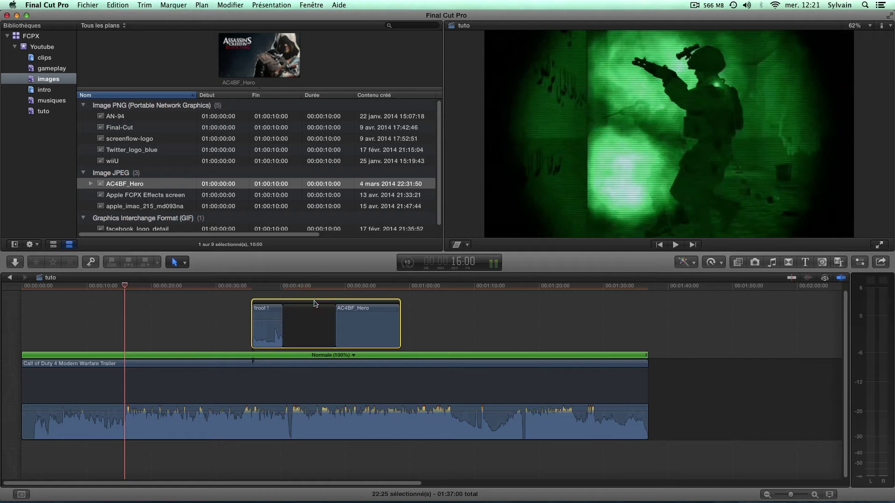
click(358, 330)
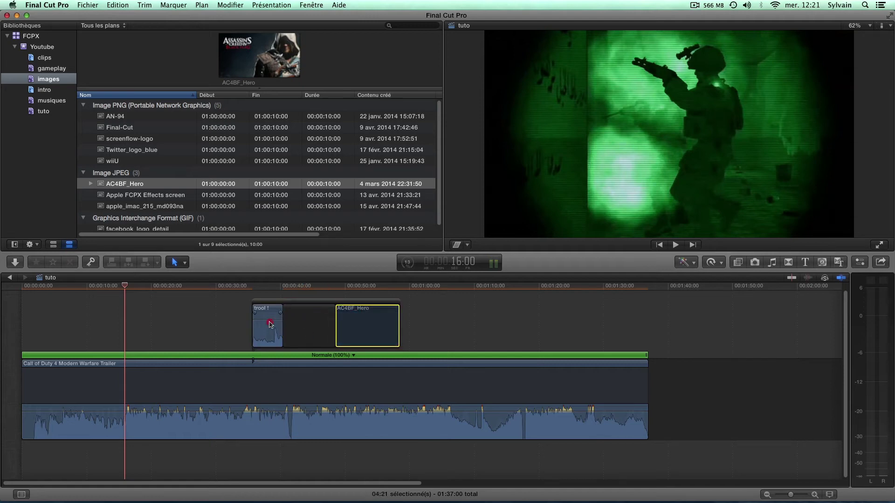
click(271, 325)
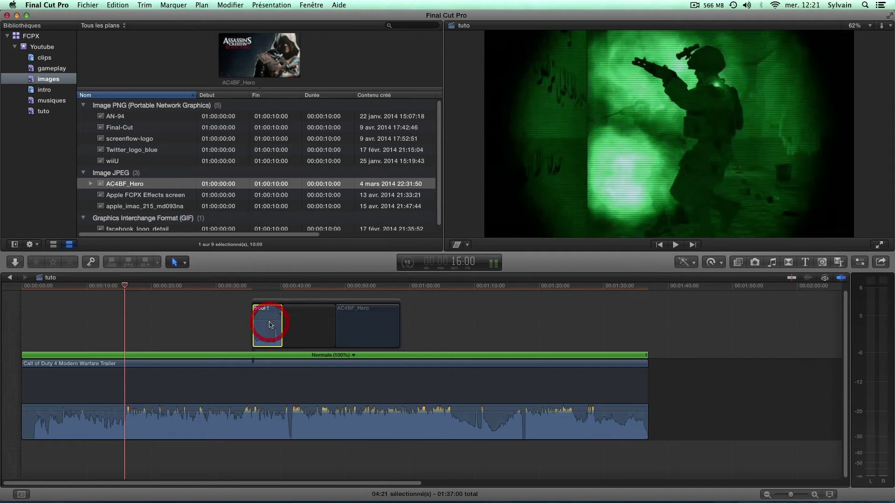
Play the trailer from about 16 seconds, lower its audio volume strongly and play on to compare the level meters
click(122, 285)
key(space)
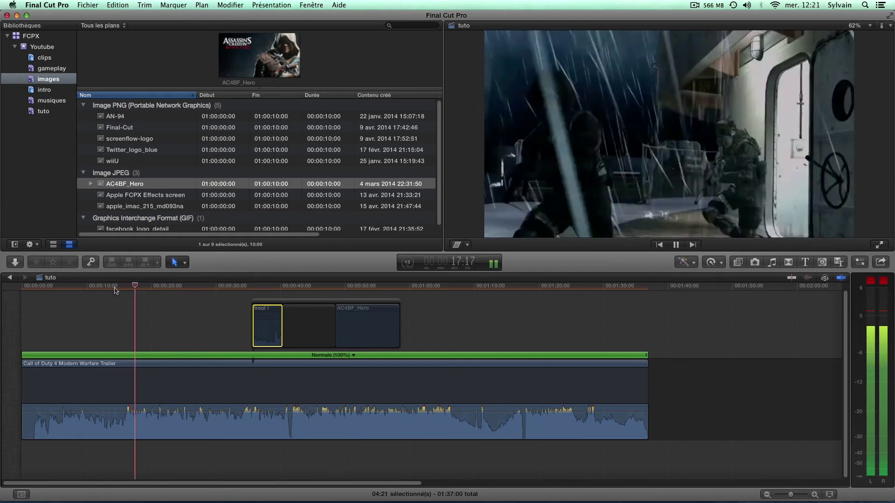
key(space)
drag(161, 410, 159, 424)
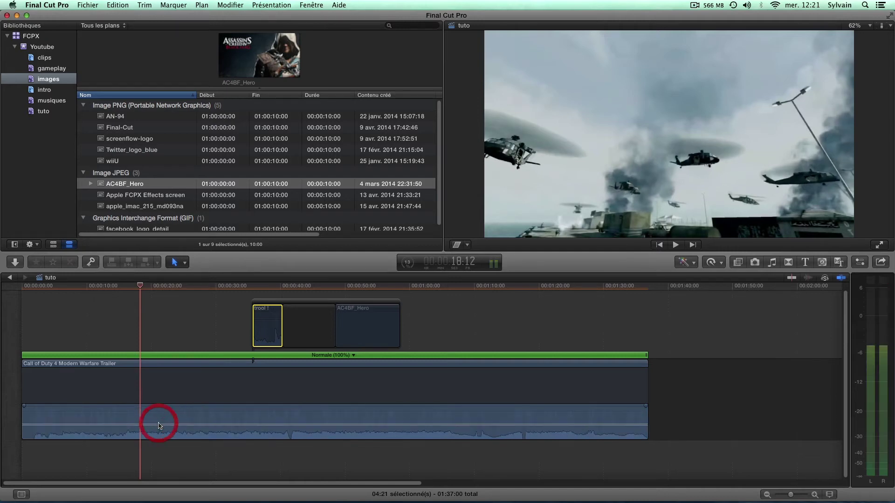
key(space)
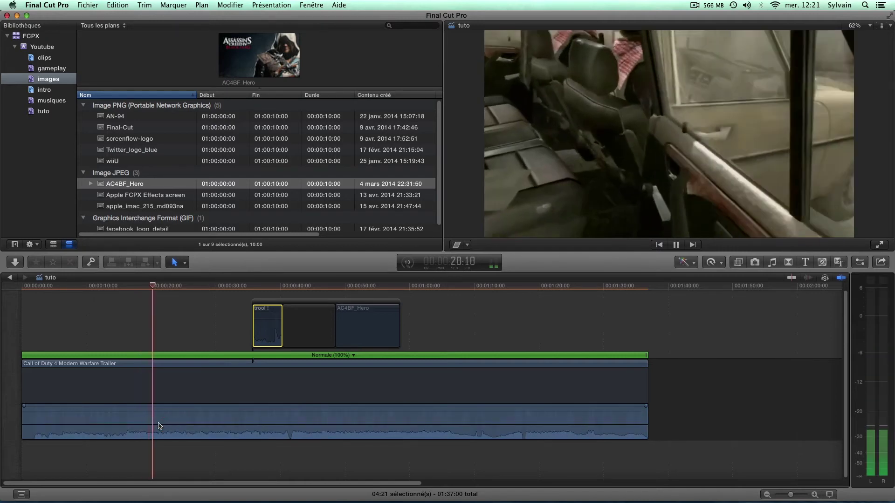
key(space)
Raise the volume of the trailer's expanded audio to -1 dB
click(167, 425)
drag(167, 424, 166, 413)
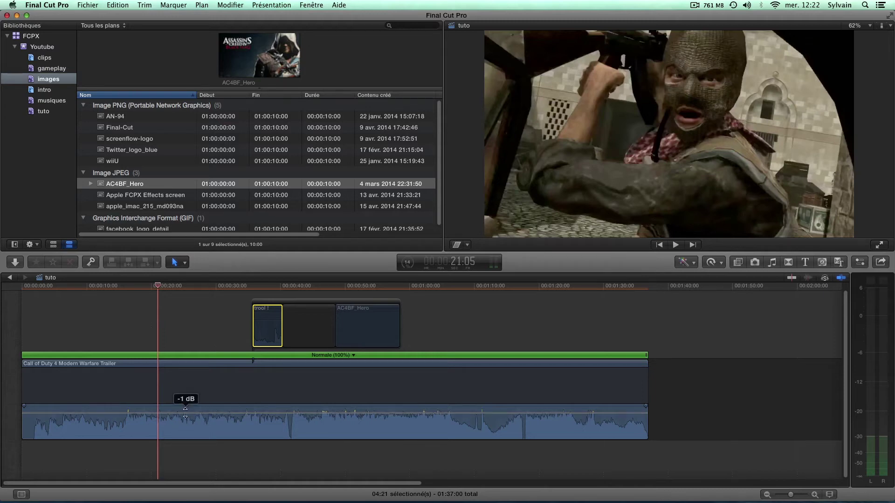
click(186, 466)
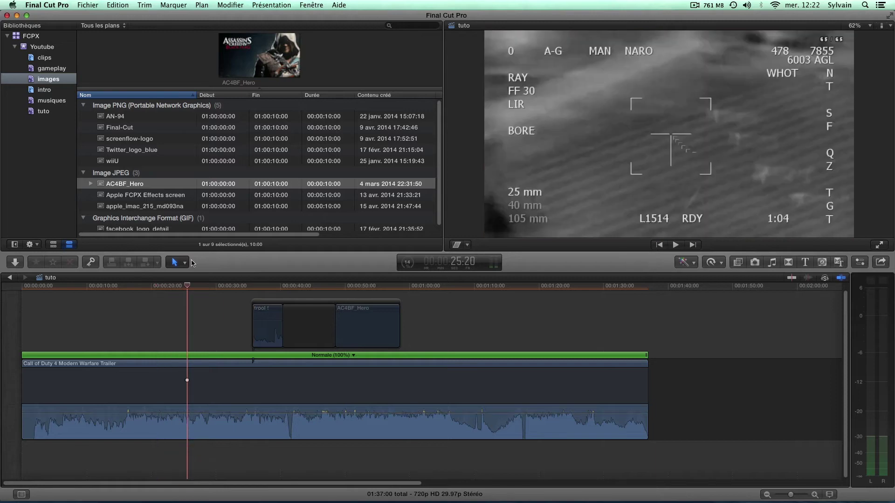
Range-select the trailer section beneath the connected storyline, from about 35:21 to 58:15, and lower its audio to -25 dB
click(181, 262)
click(196, 317)
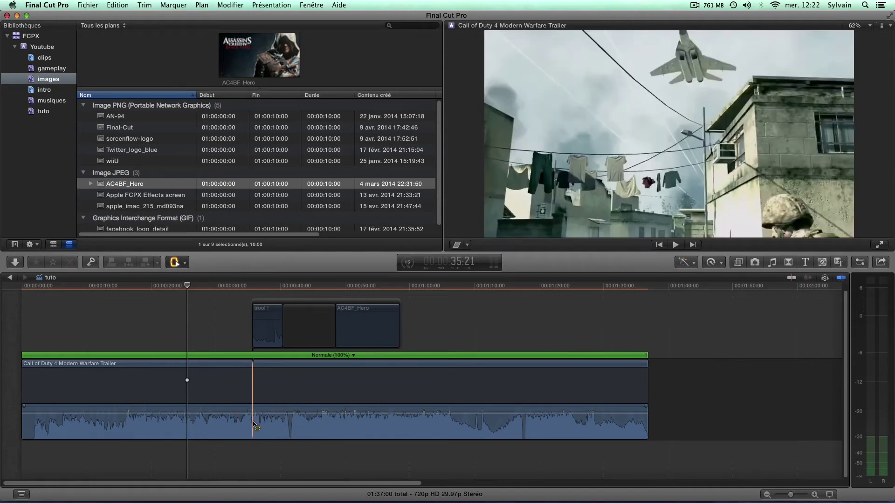
drag(253, 423, 397, 419)
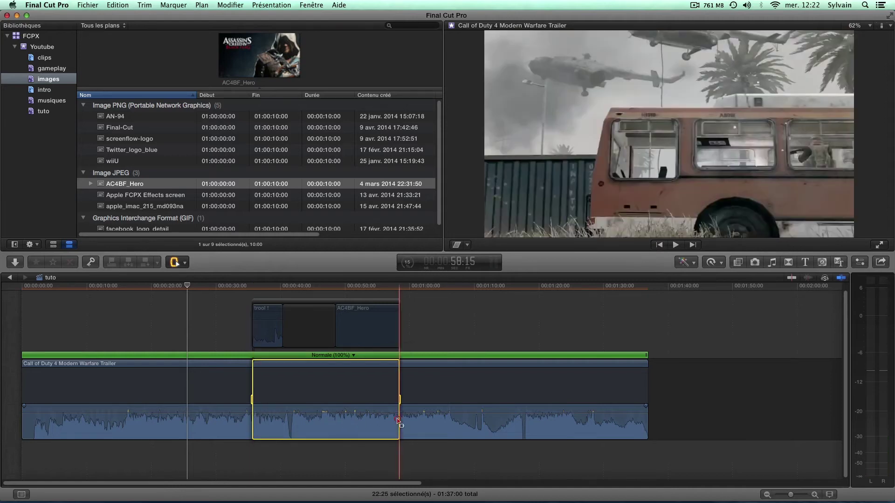
key(space)
drag(384, 412, 383, 426)
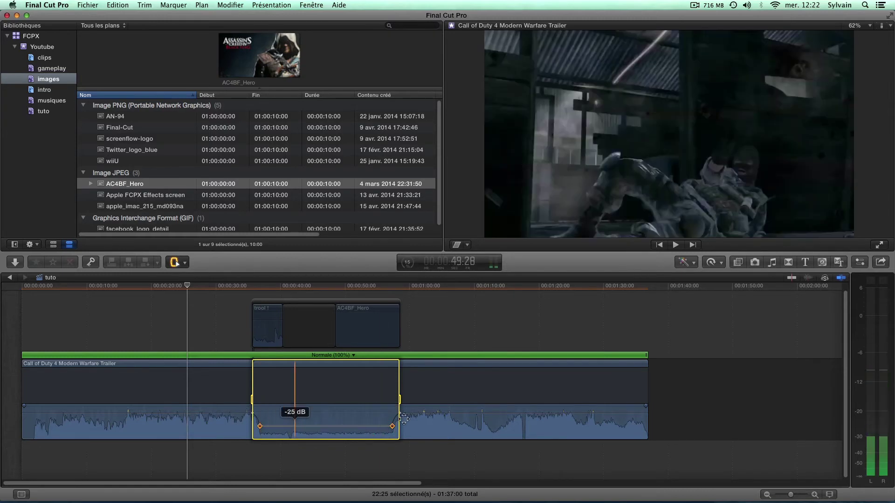
click(776, 464)
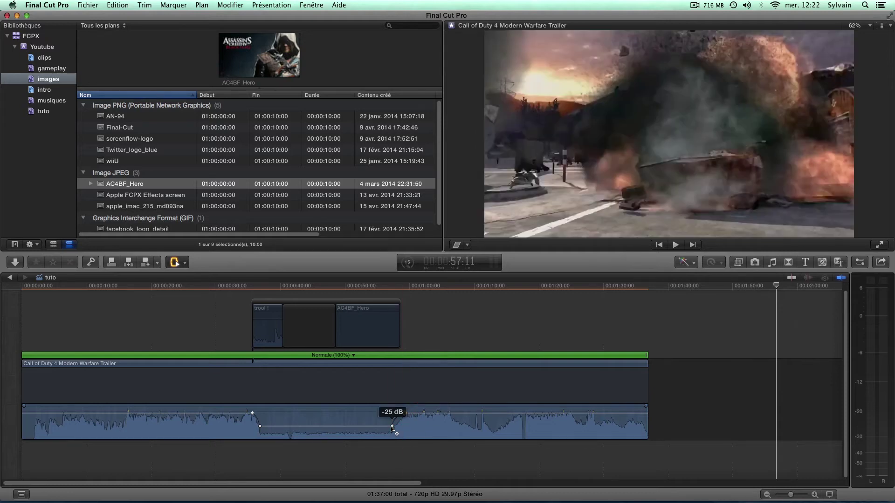
Move the volume dip's opening keyframes to about 34:03 and 36:05 for an earlier ramp down, and play that section
click(392, 427)
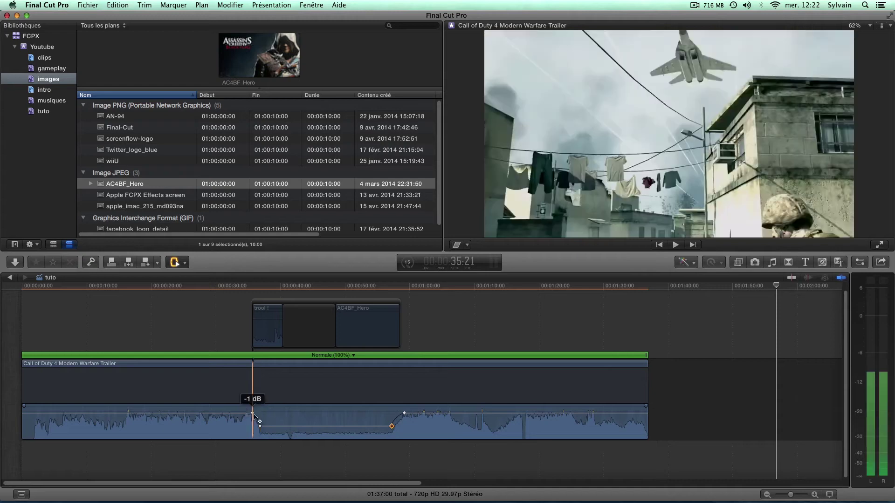
drag(260, 415, 249, 415)
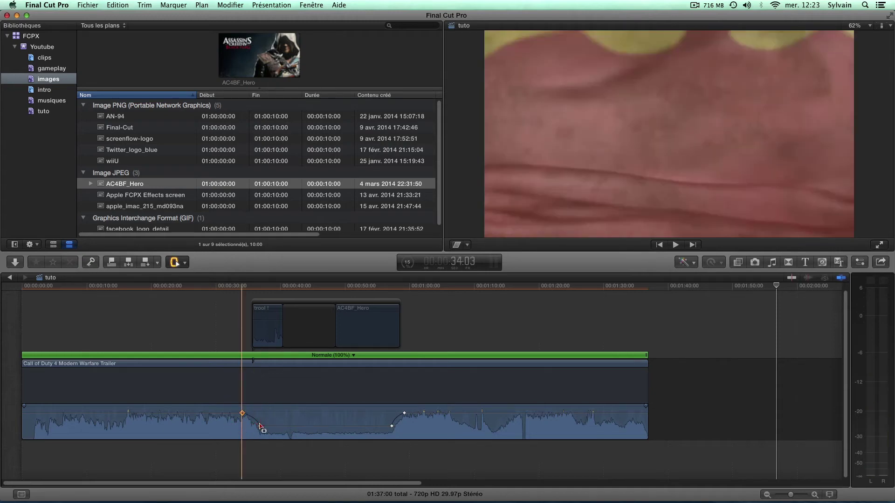
drag(260, 426, 256, 426)
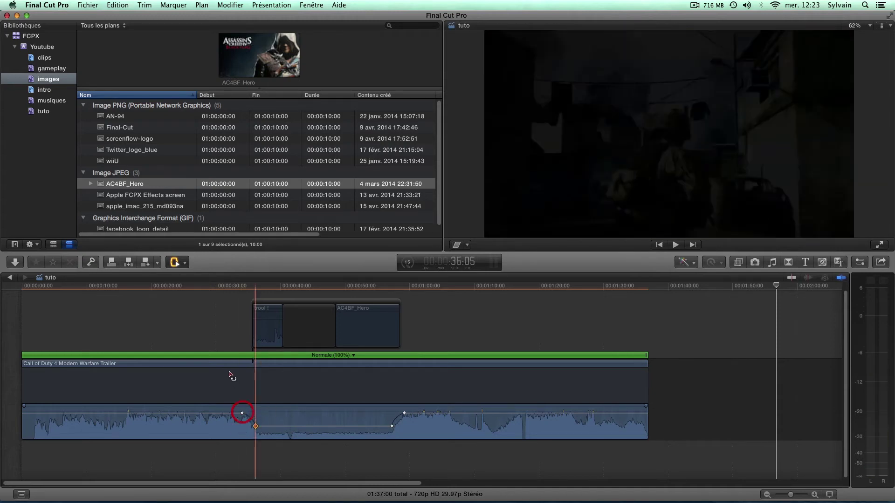
key(space)
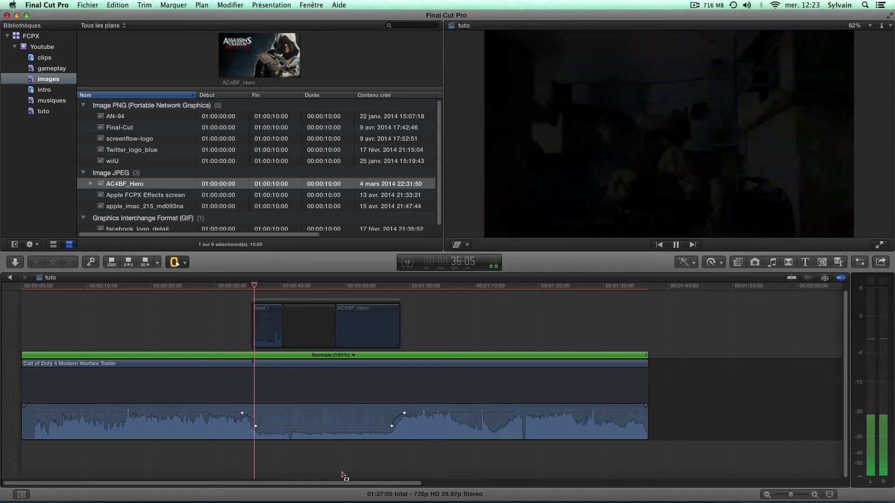
key(space)
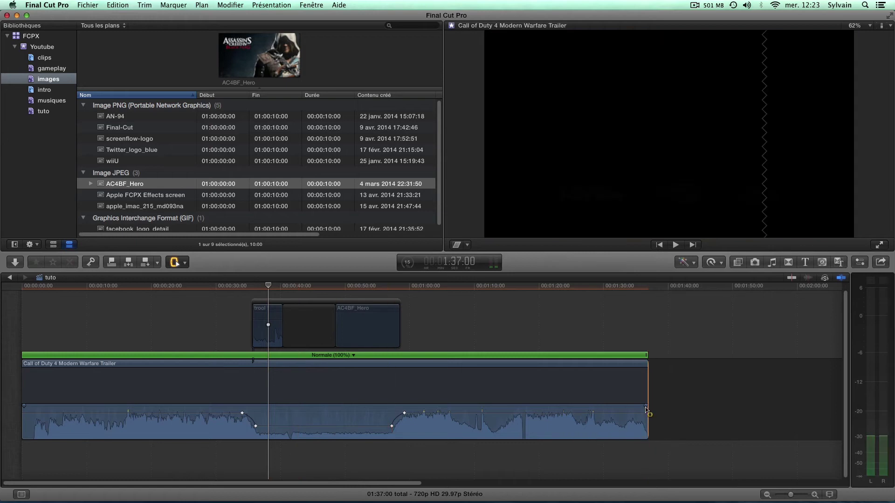
Try a long fade-out on the end of the trailer's audio with the Select tool and remove it again
key(a)
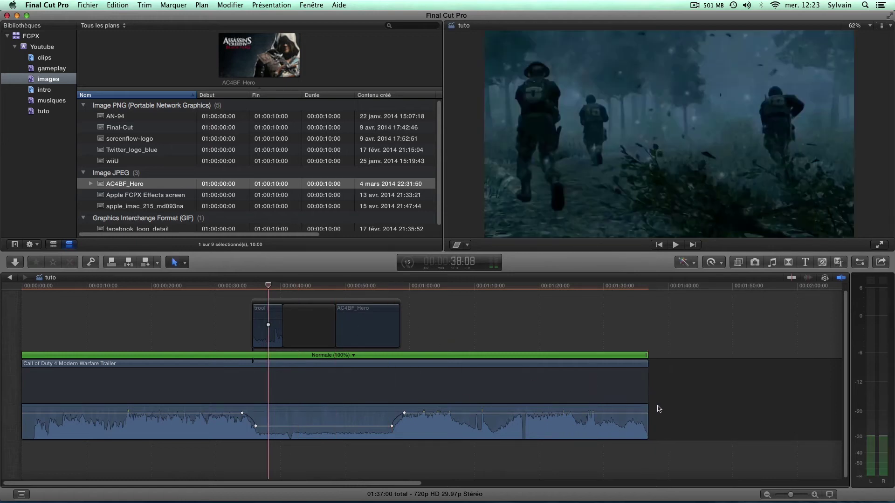
drag(645, 413, 555, 410)
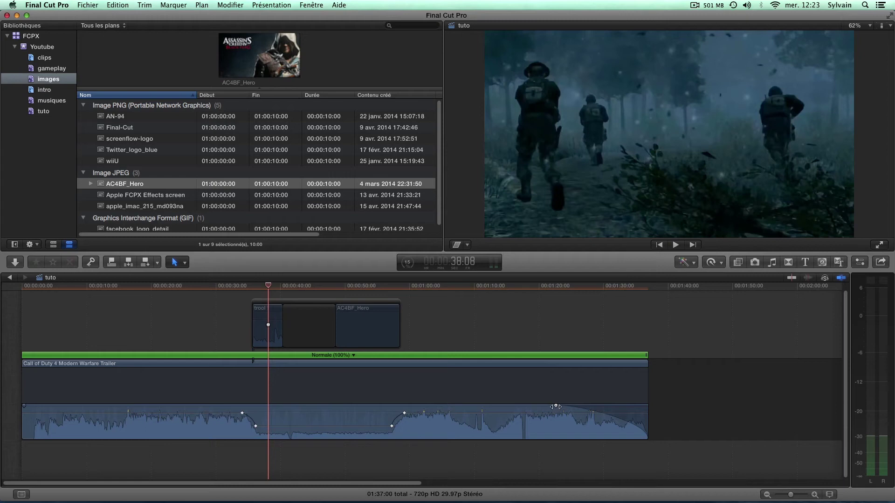
drag(556, 406, 646, 407)
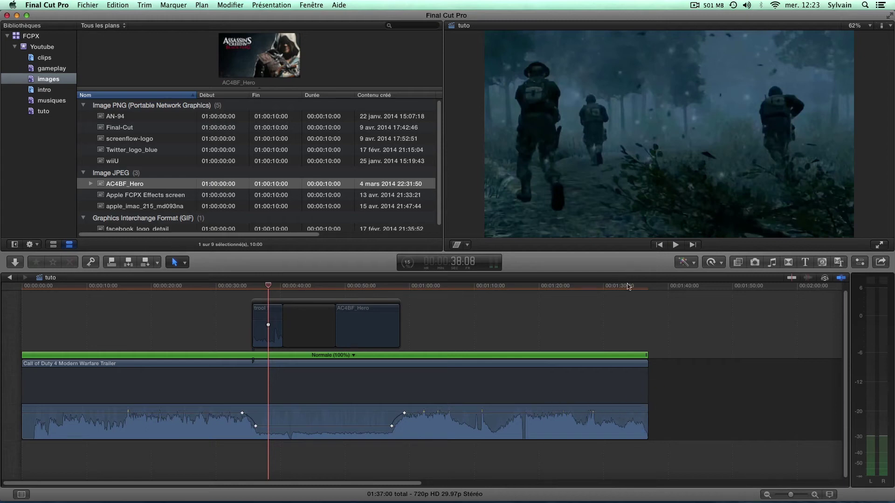
Play the trailer's ending, range-select everything from about 1:29:06 to the end and delete it
click(629, 286)
key(space)
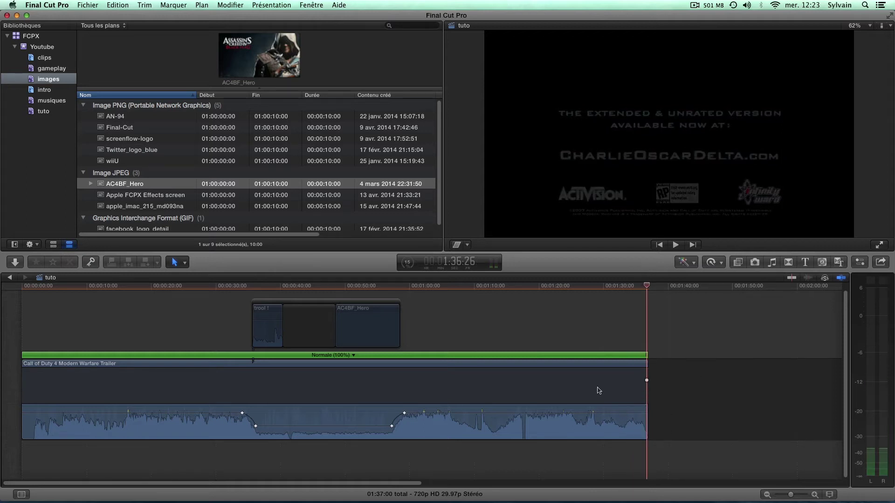
click(601, 420)
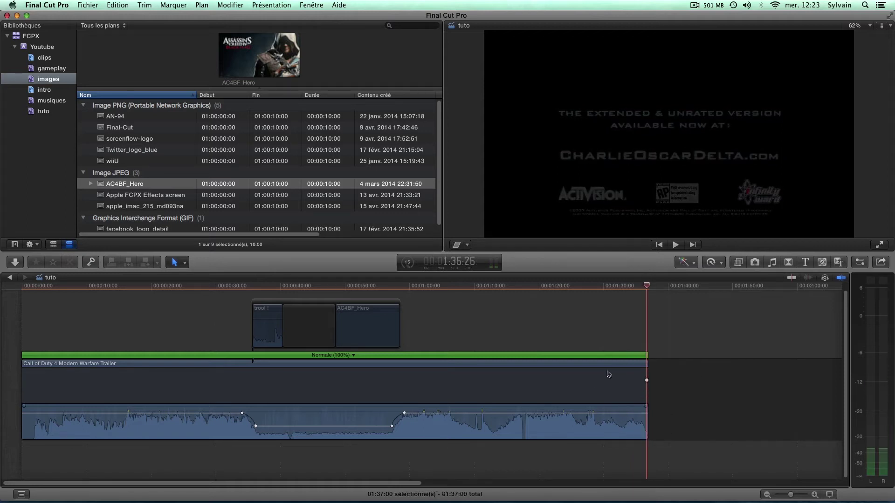
click(605, 287)
click(663, 423)
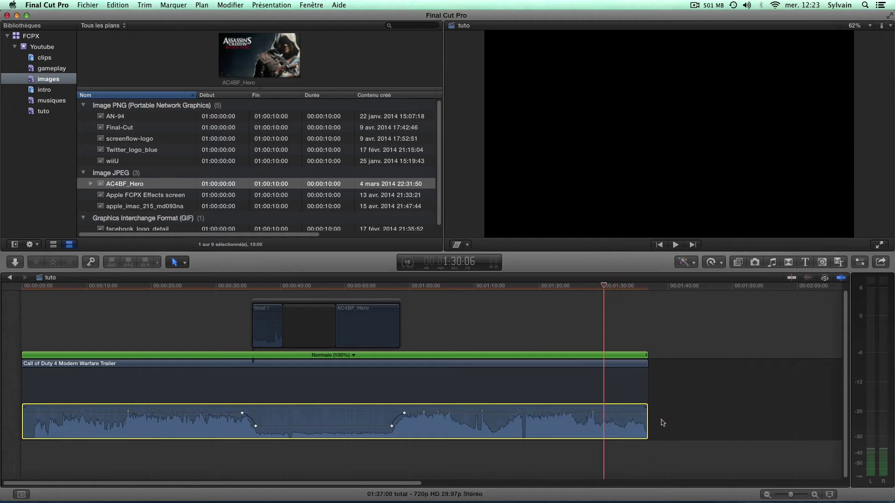
click(667, 381)
click(184, 264)
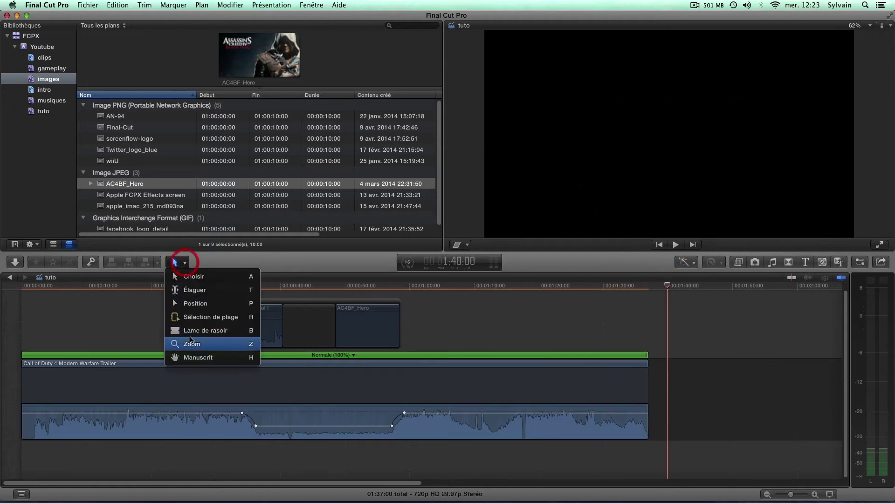
click(186, 316)
drag(599, 430, 667, 432)
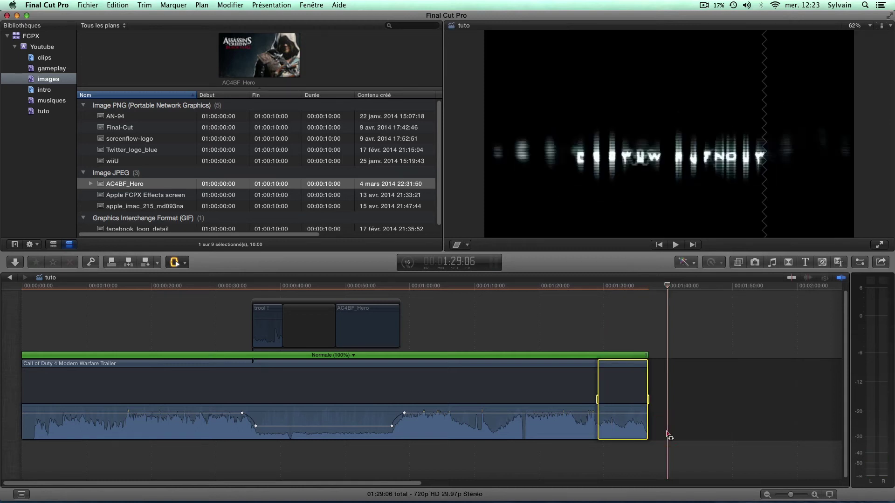
key(Delete)
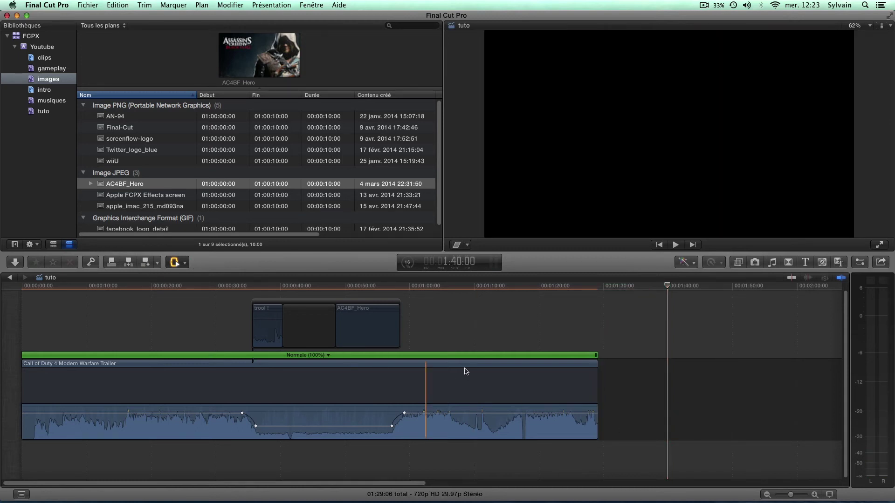
Add a fade-out of about 8 seconds to the end of the shortened trailer's audio and play the ending before and after
key(a)
click(579, 288)
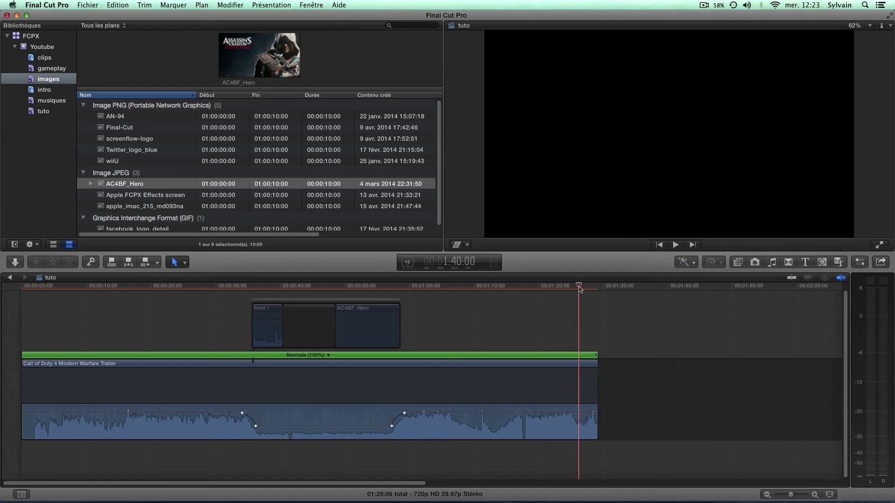
key(space)
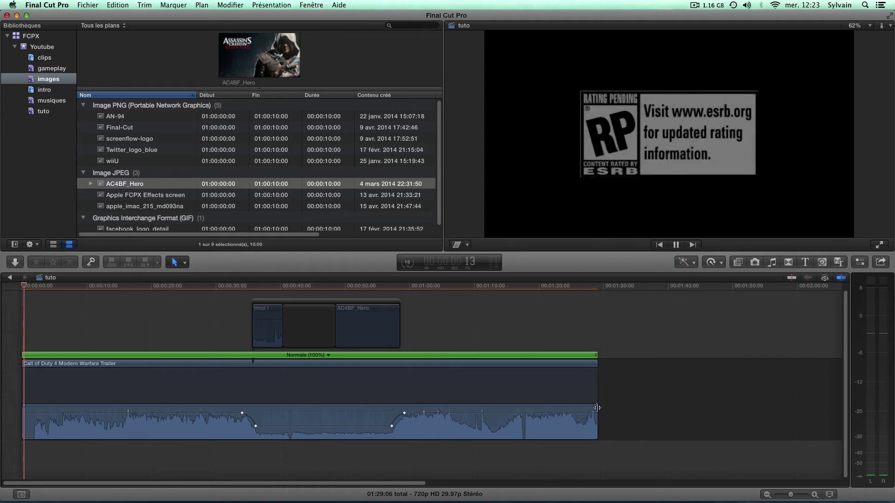
drag(596, 406, 548, 401)
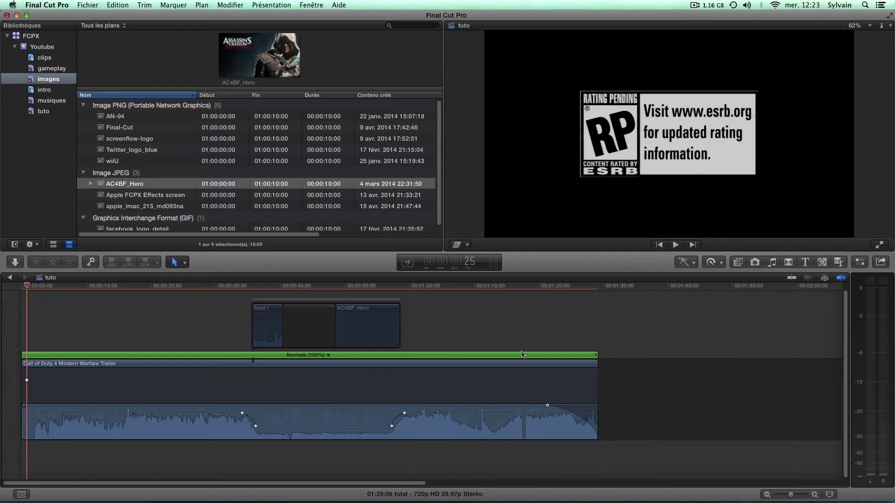
click(510, 290)
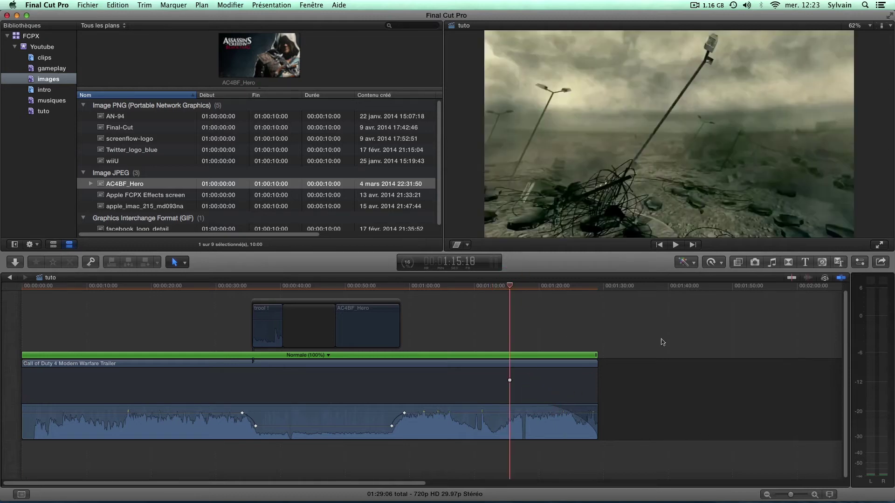
key(space)
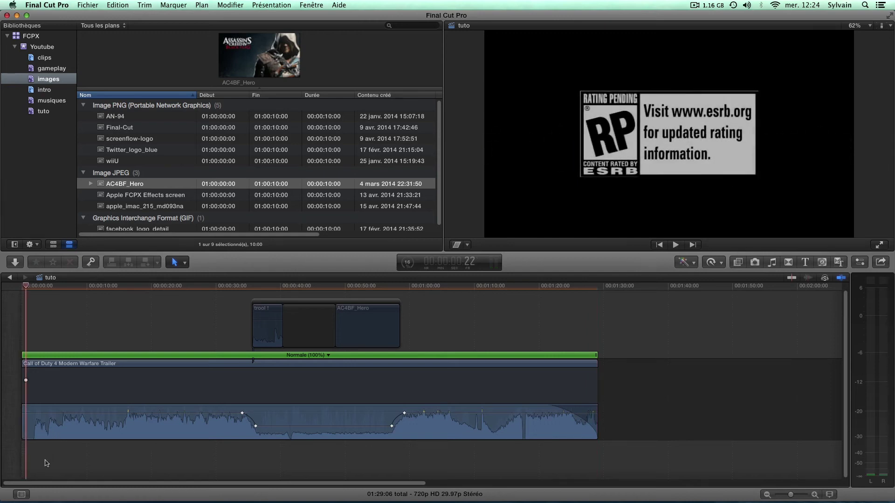
Slightly raise the volume of the lowered middle section between the trailer audio's two low keyframes
click(23, 411)
mouse_move(320, 425)
mouse_down()
mouse_move(318, 409)
mouse_move(317, 425)
mouse_up()
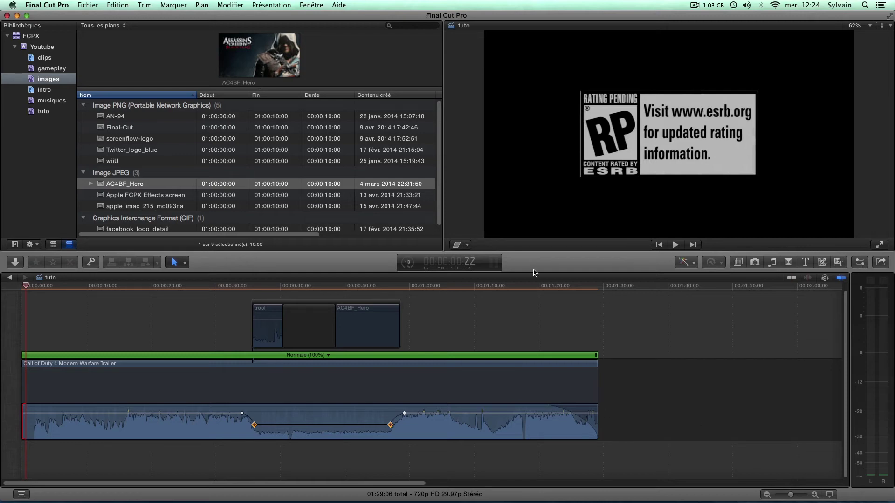
Show the inspector and select the trailer's expanded audio
click(860, 263)
click(180, 411)
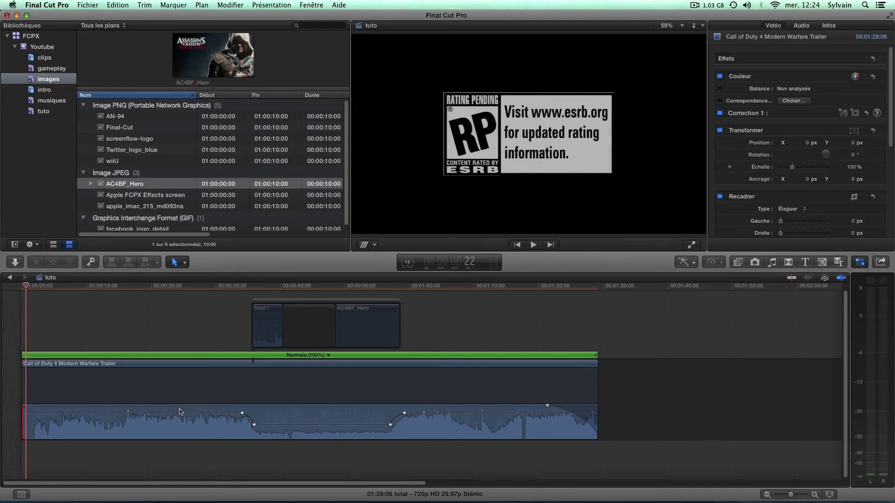
click(362, 422)
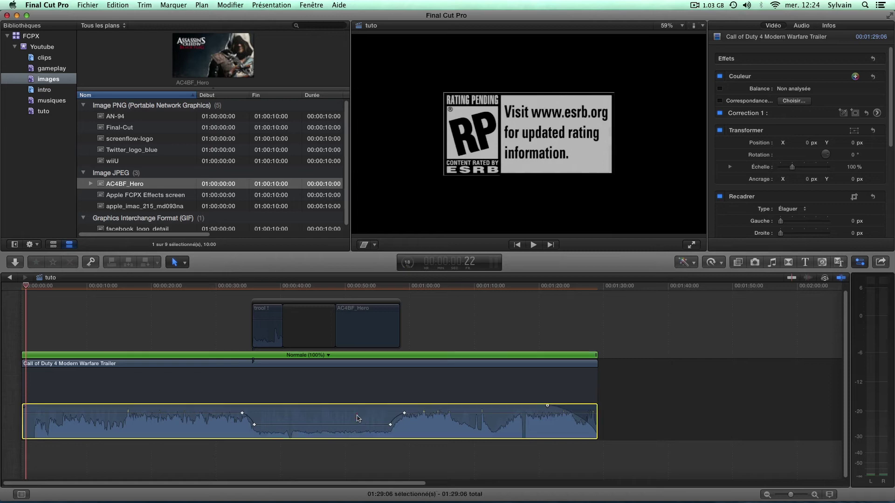
Try the Accentuer la voix equalization preset on the trailer's audio, then set the equalization back to Plat
click(803, 25)
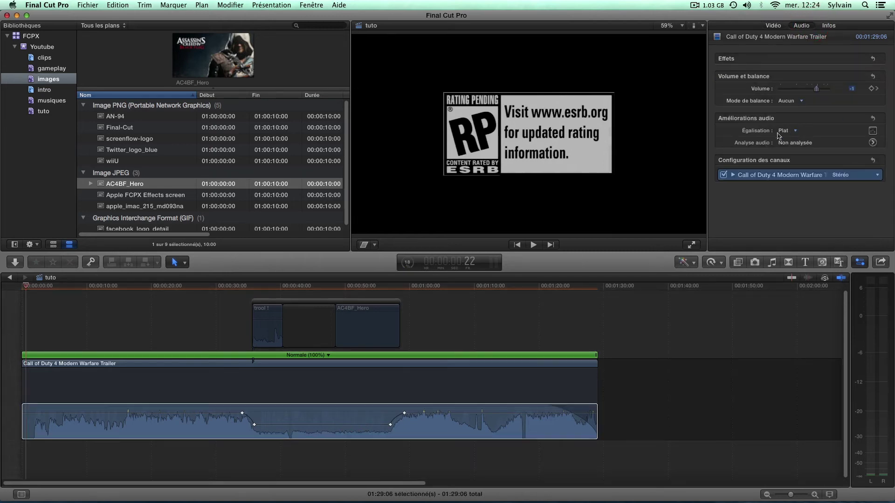
click(788, 131)
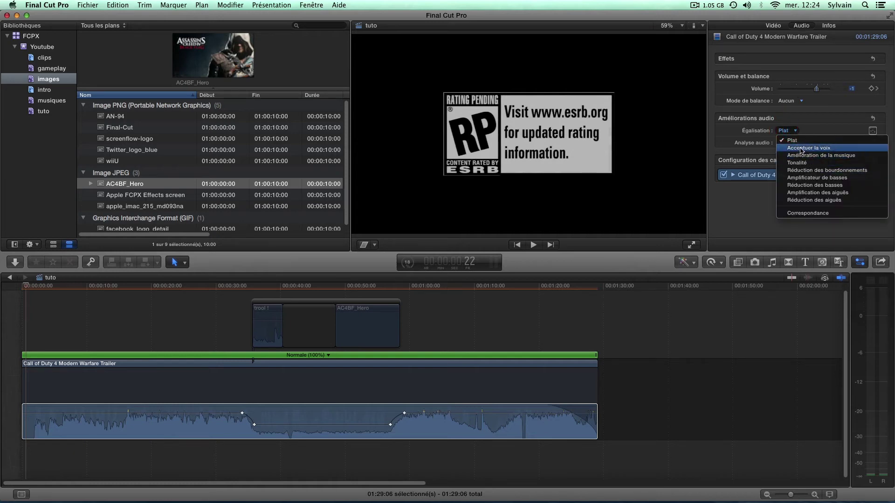
click(801, 148)
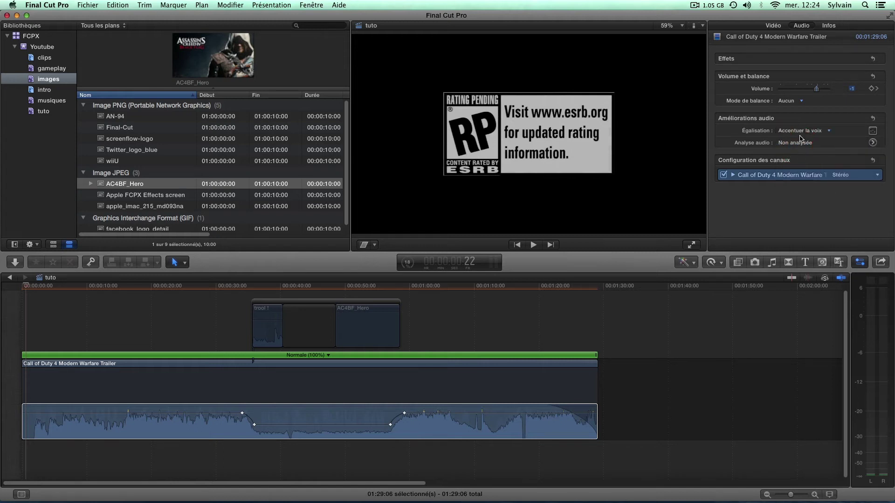
click(803, 131)
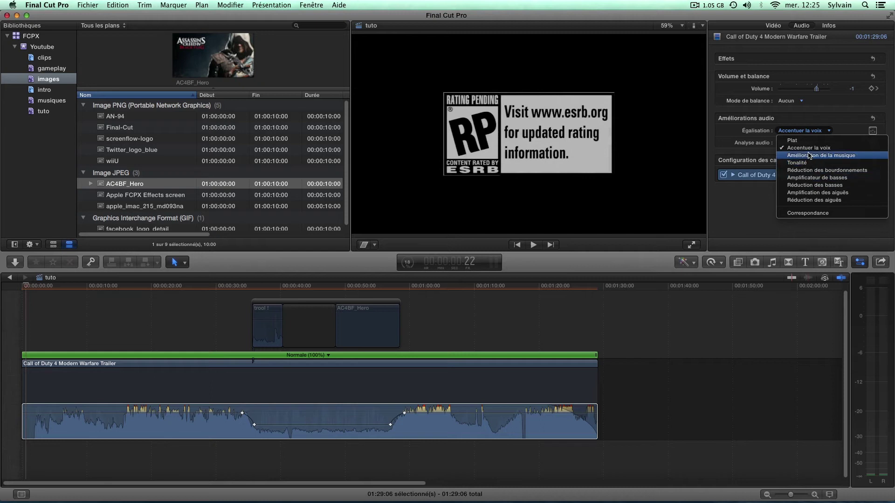
click(794, 141)
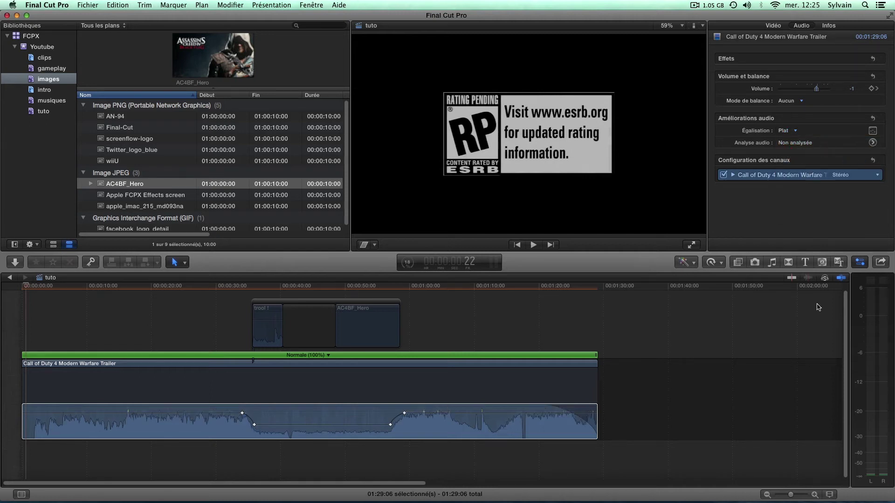
Apply the Autoradio distortion audio effect to the trailer's audio and set its Quantité to 83
click(739, 263)
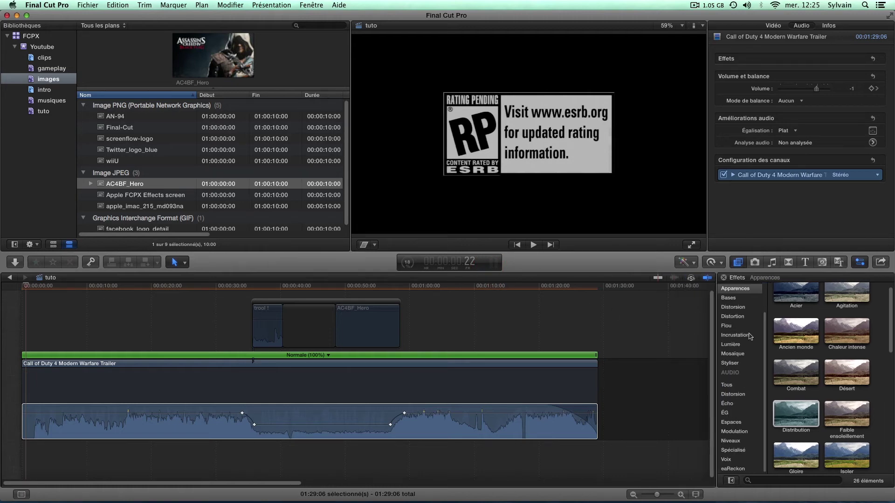
click(729, 386)
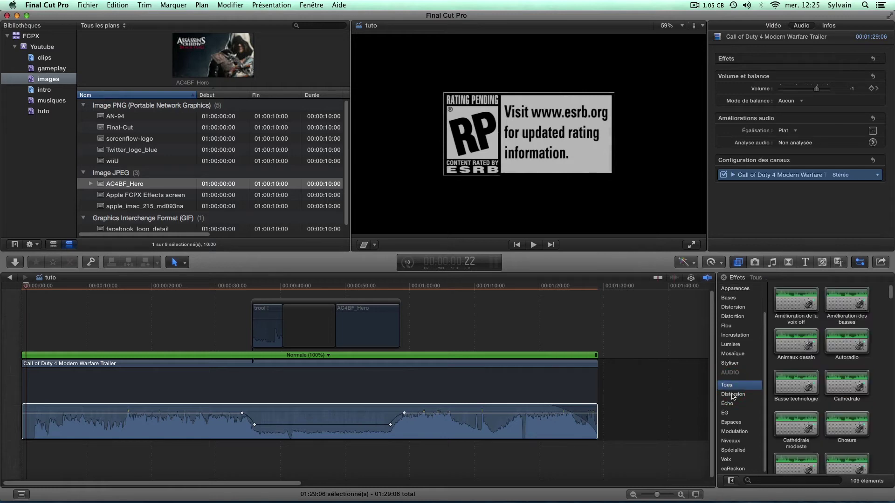
click(733, 396)
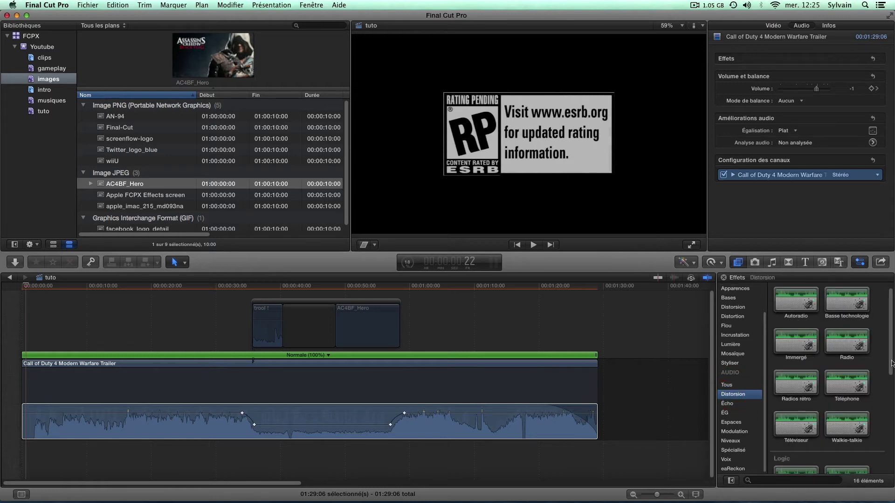
drag(803, 304, 275, 394)
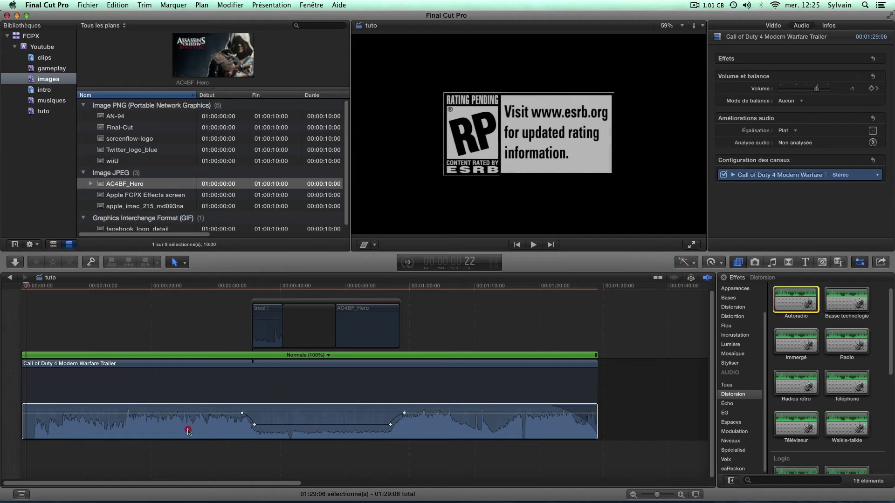
drag(188, 430, 151, 431)
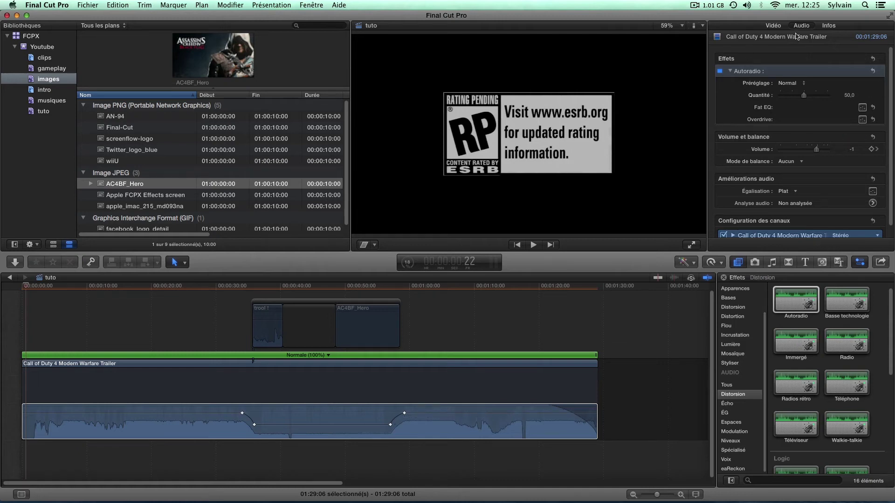
click(724, 278)
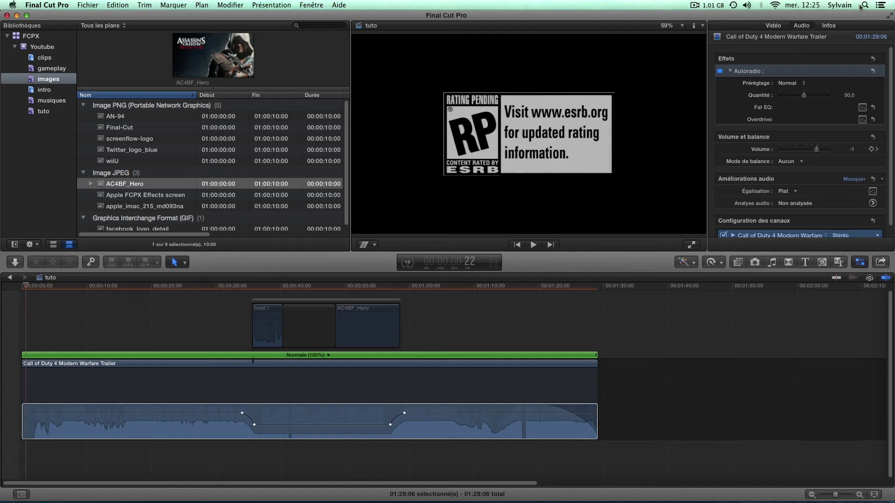
click(821, 97)
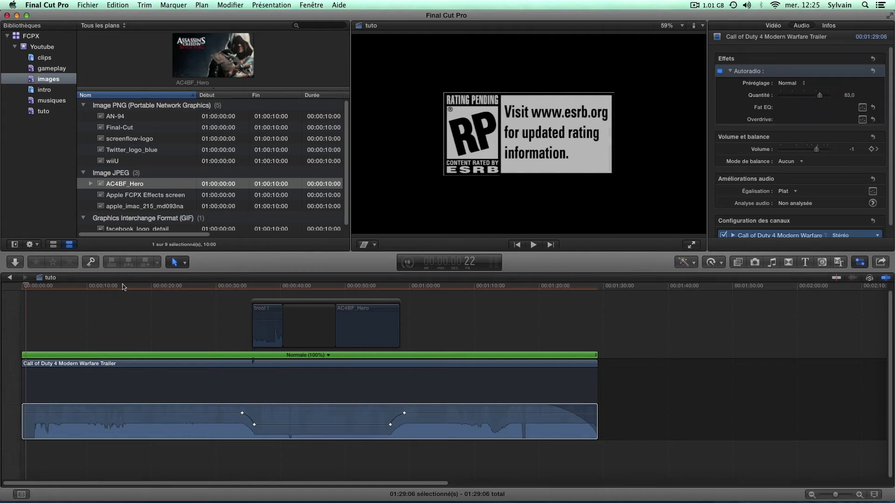
Play parts of the trailer while switching the Autoradio effect off and on to compare the sound
click(170, 377)
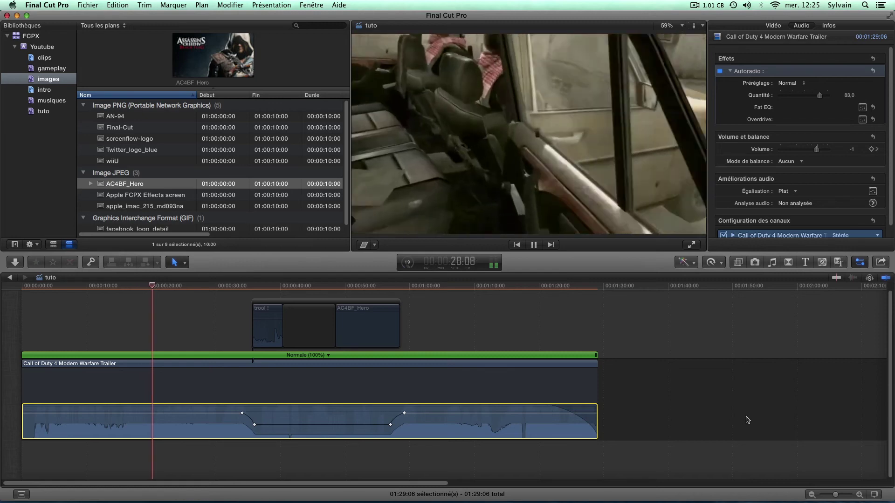
click(720, 73)
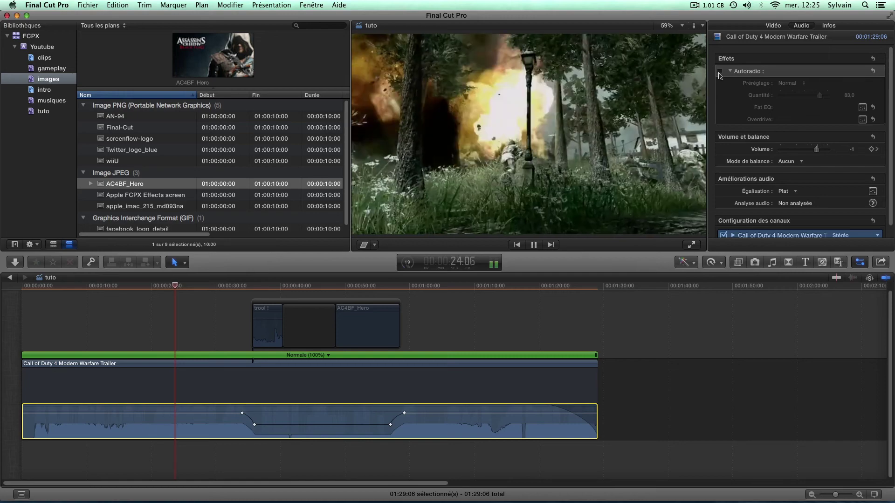
click(719, 72)
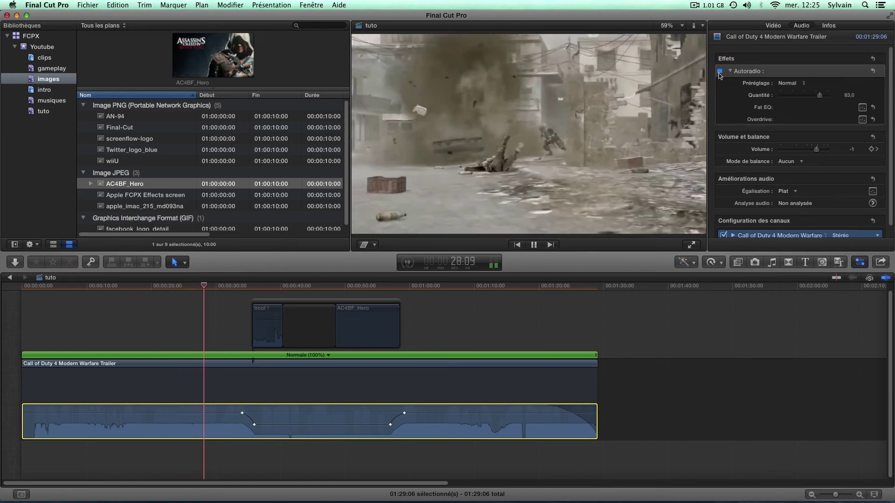
key(space)
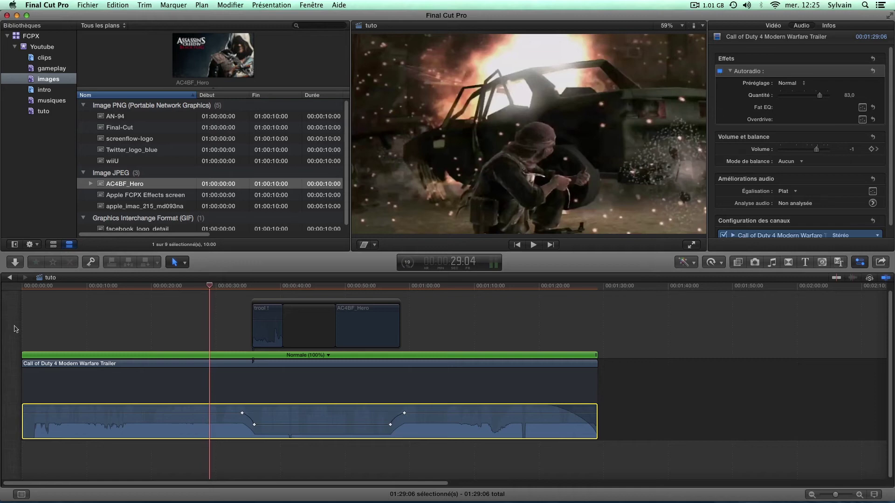
click(102, 287)
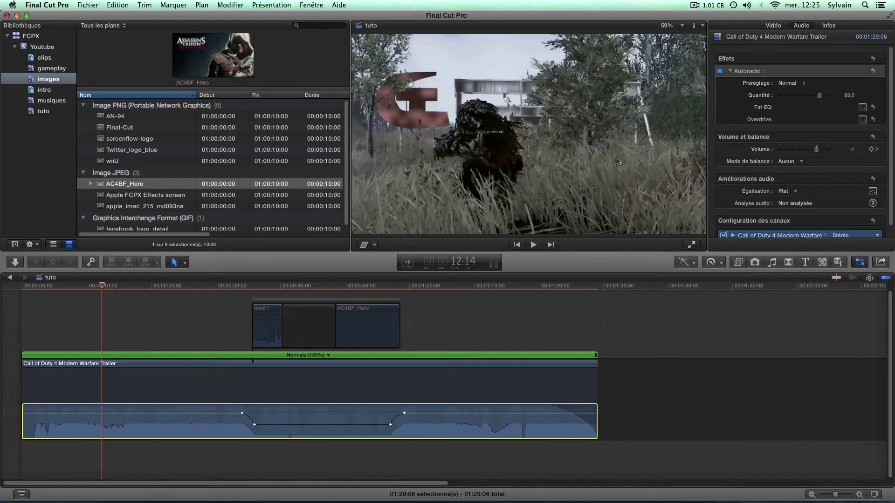
click(720, 72)
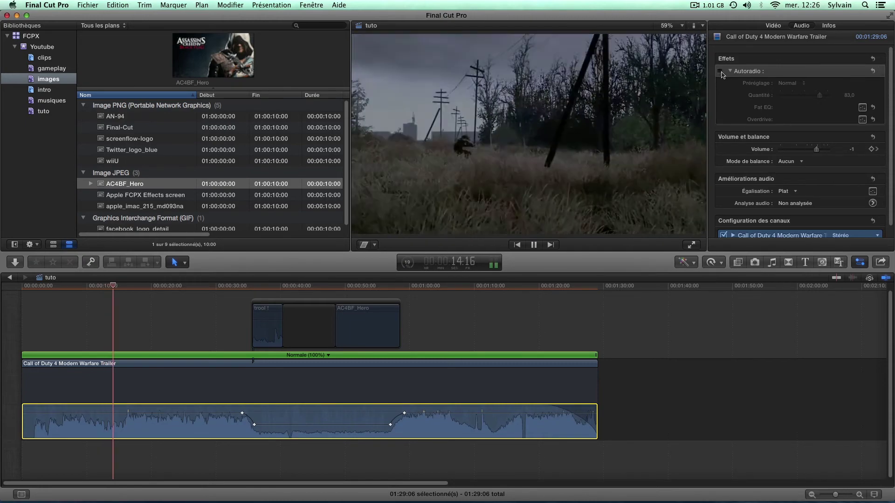
click(719, 71)
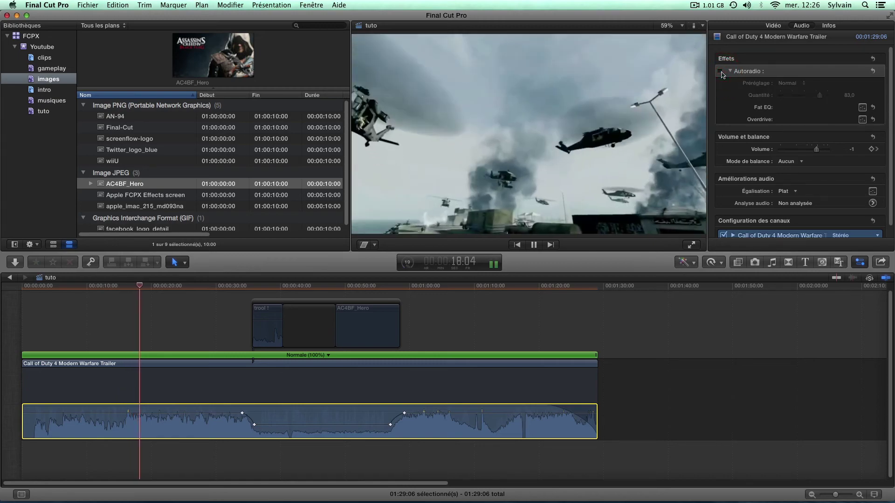
click(720, 72)
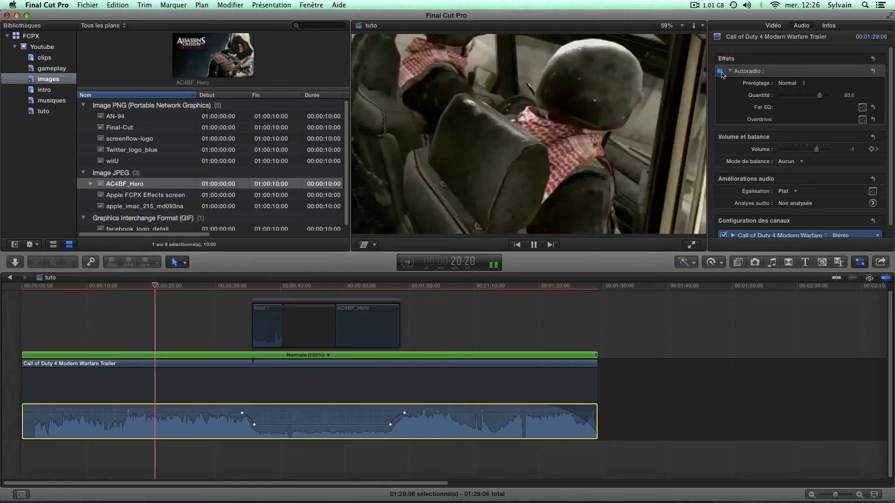
click(720, 72)
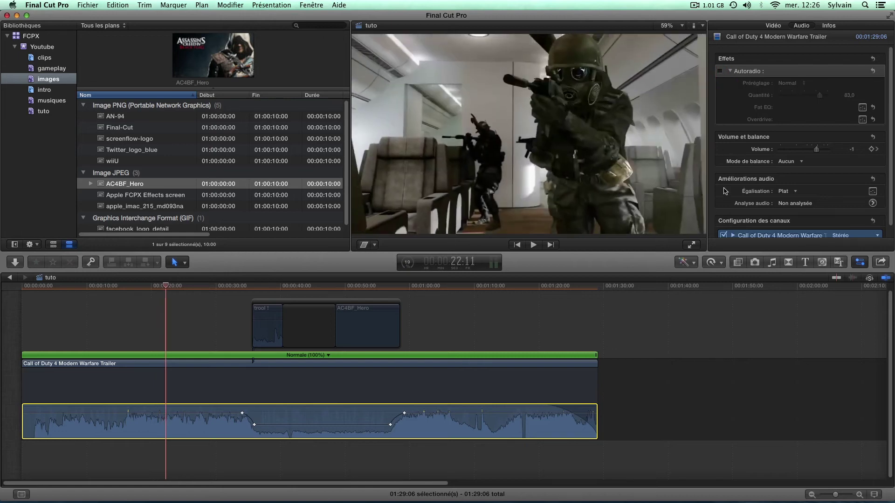
Collapse the Autoradio effect's settings and delete the effect from the trailer's audio
click(730, 71)
click(782, 71)
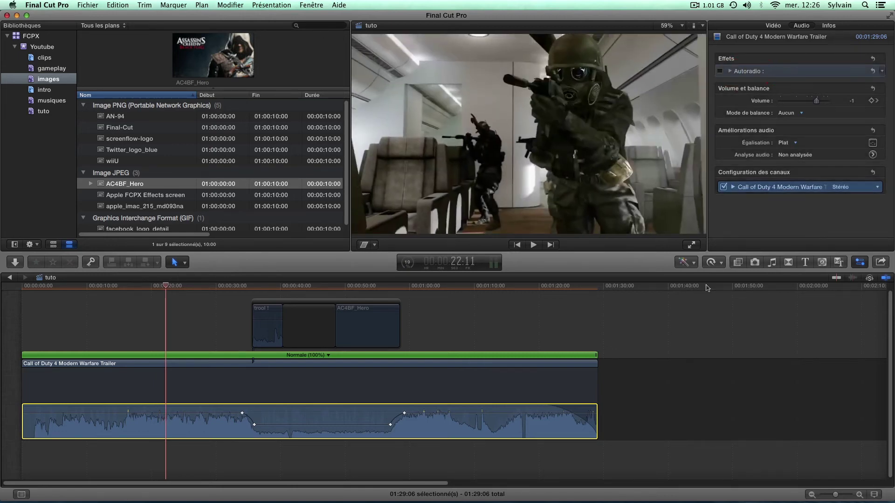
key(Delete)
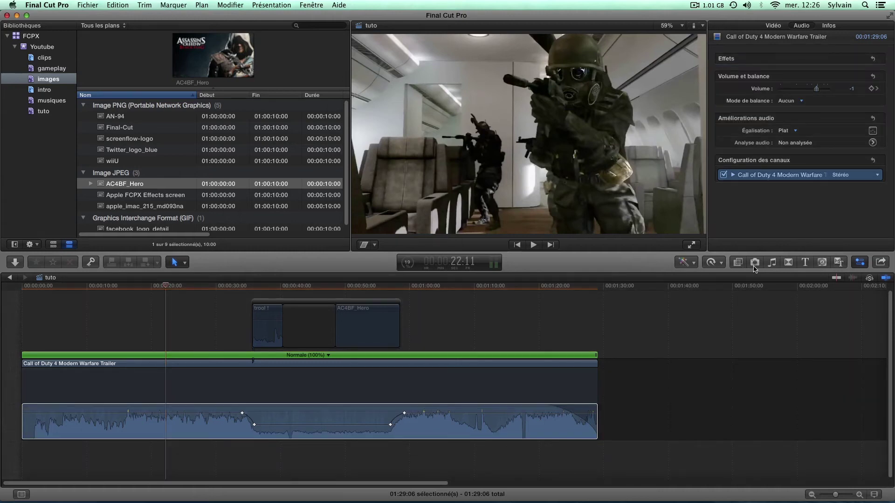
click(754, 263)
click(755, 264)
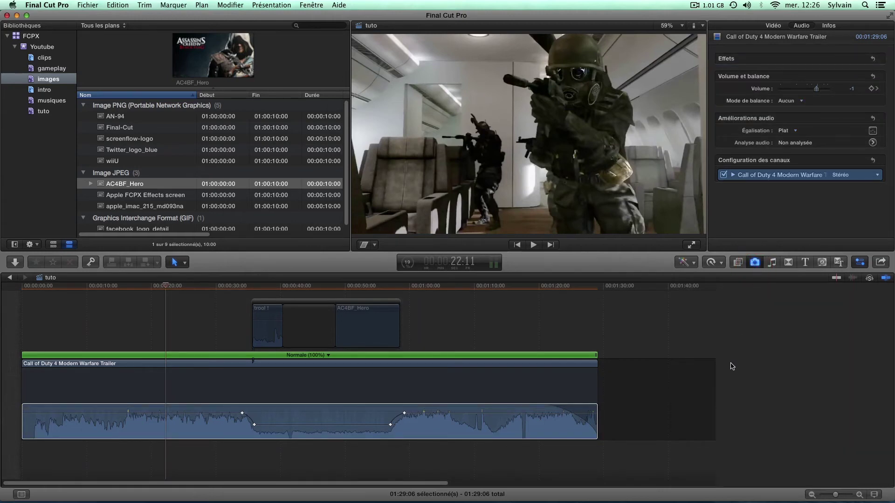
click(781, 263)
click(775, 263)
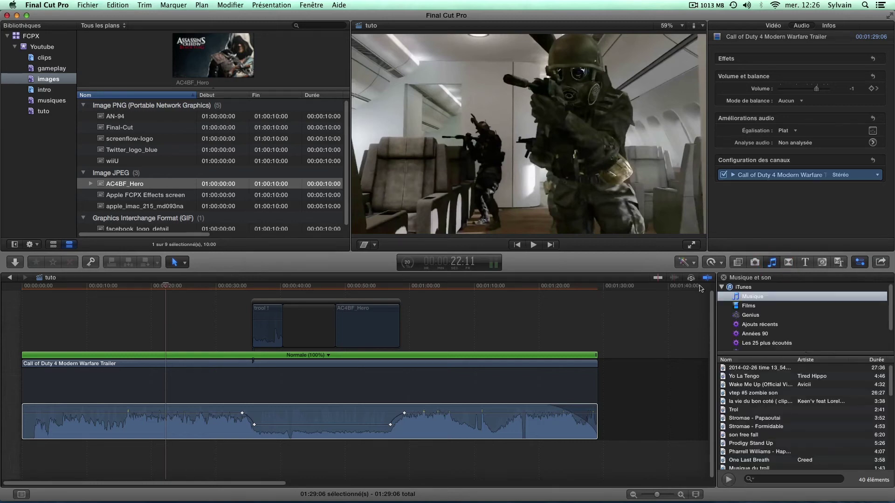
click(860, 262)
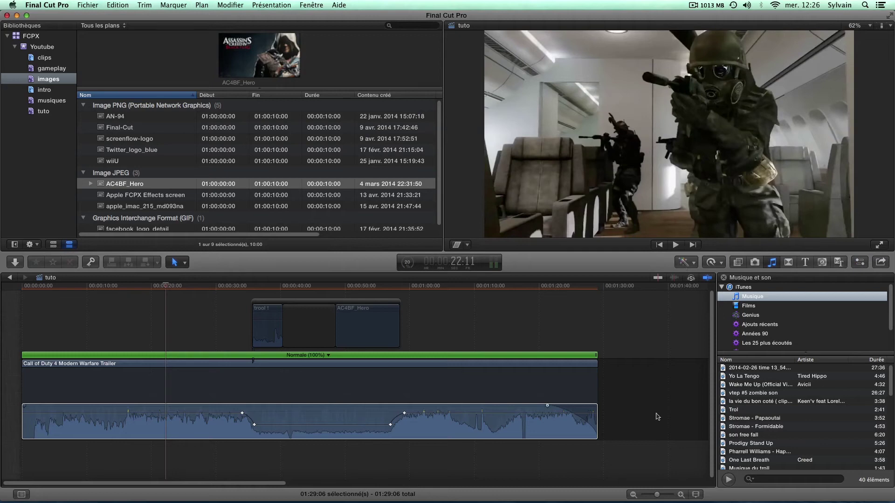
click(723, 278)
click(860, 262)
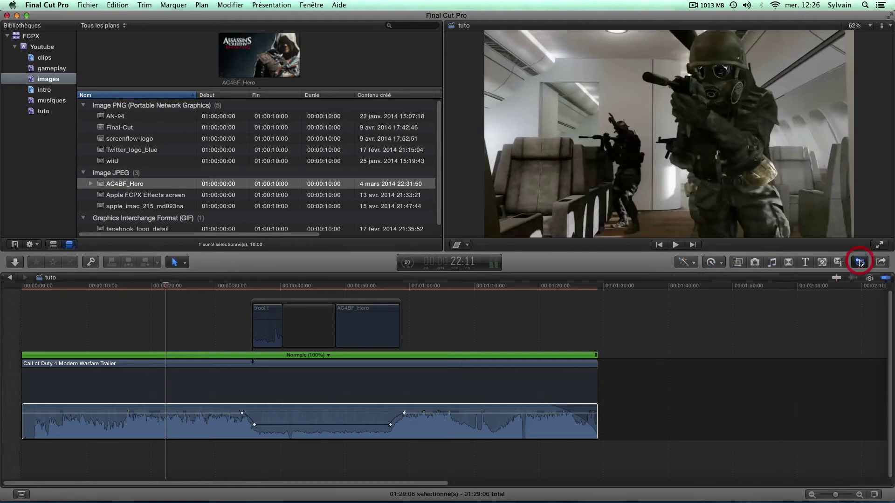
Delete the gap between the two clips in the connected storyline, then delete the whole storyline above the trailer
click(319, 327)
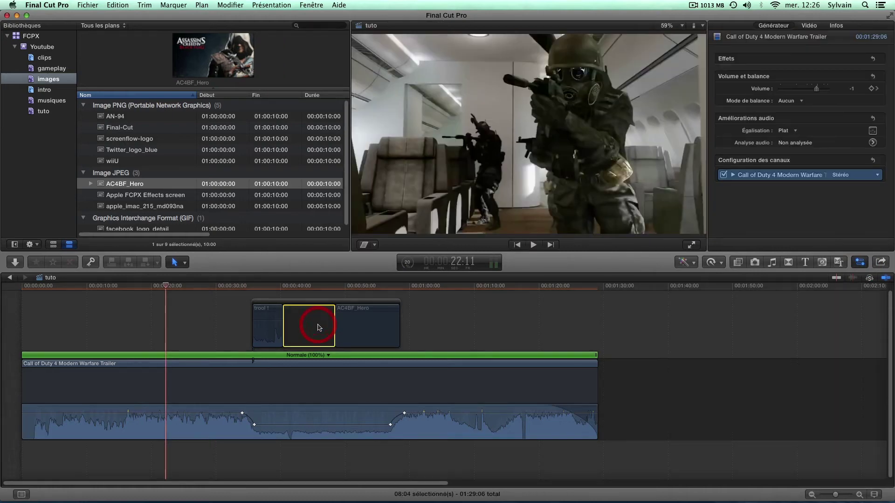
key(BackSpace)
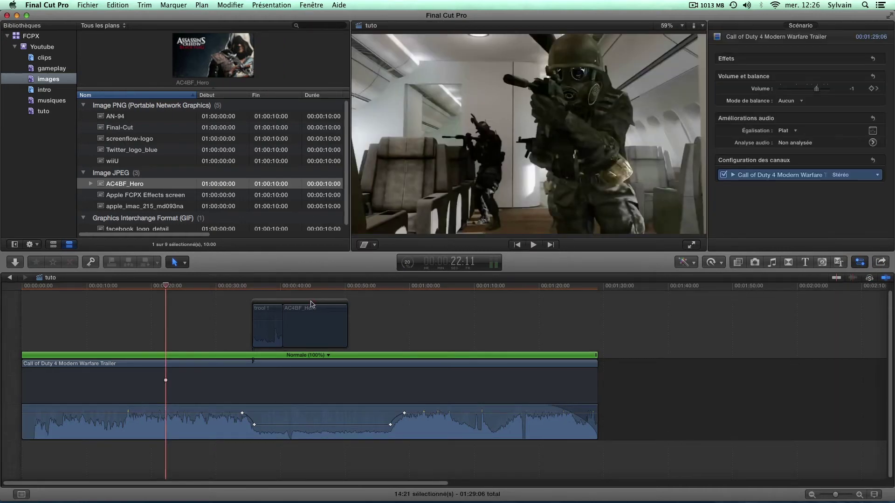
click(310, 302)
key(BackSpace)
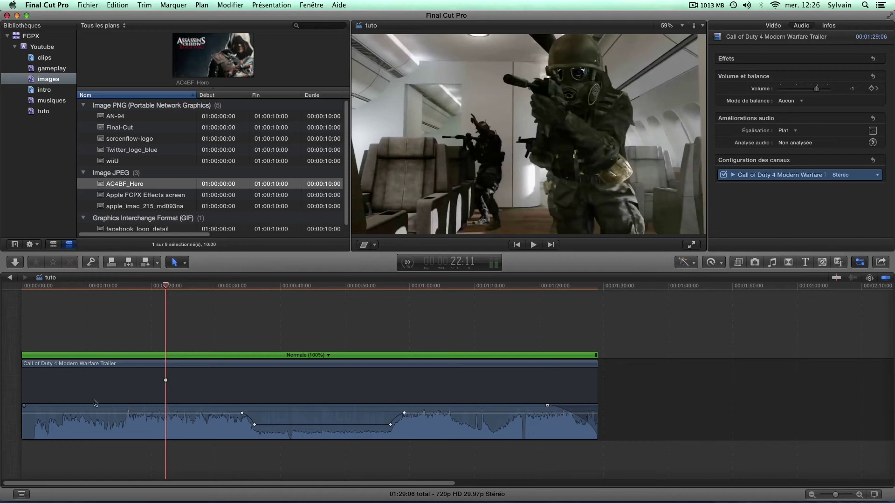
Change the timeline's clip appearance to large filmstrips with a small audio waveform
click(874, 494)
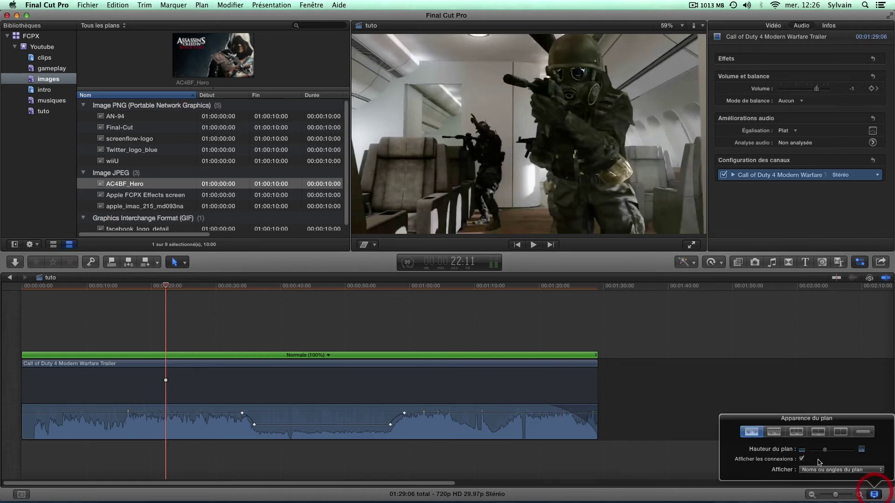
click(796, 432)
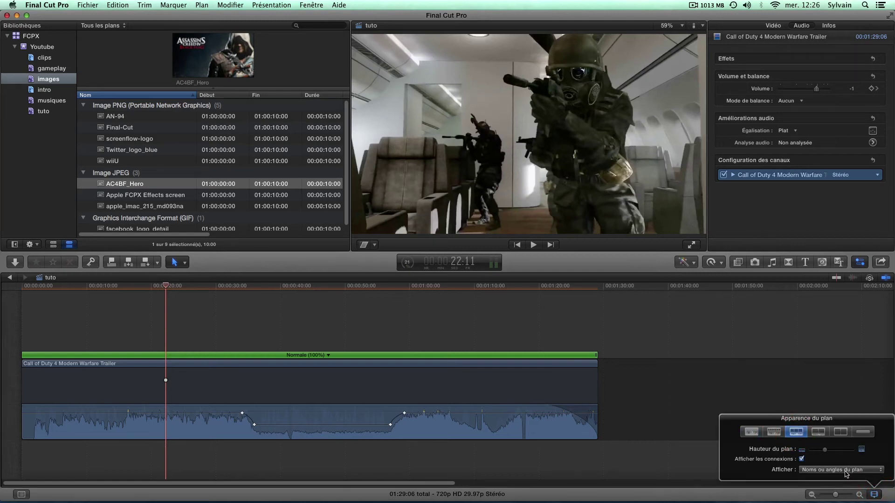
click(817, 433)
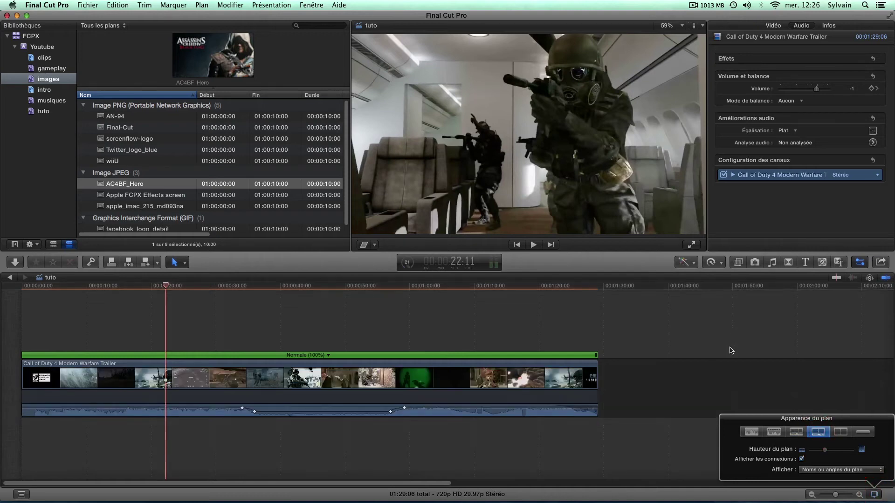
click(870, 490)
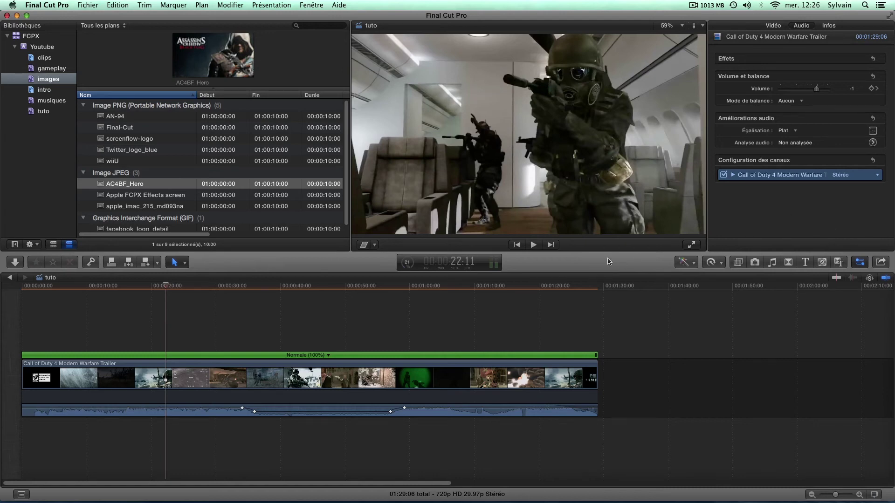
Open the trailer's colour adjustment and set Ombres to about -18%, Tons intermédiaires to about 29% and Tons clairs to about -15%
click(693, 266)
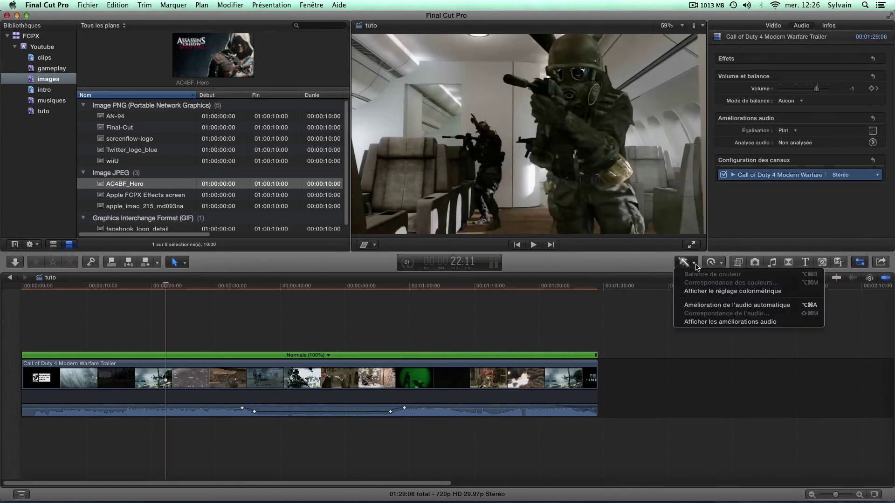
click(691, 291)
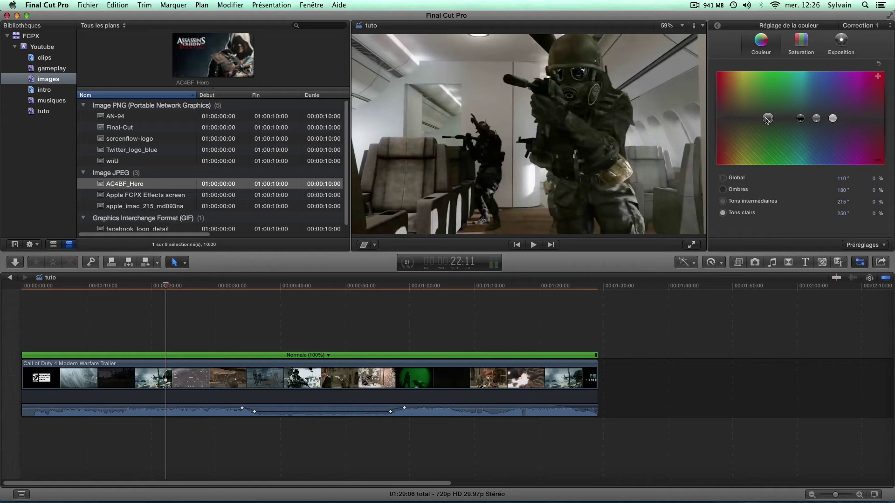
drag(768, 119, 798, 118)
click(874, 192)
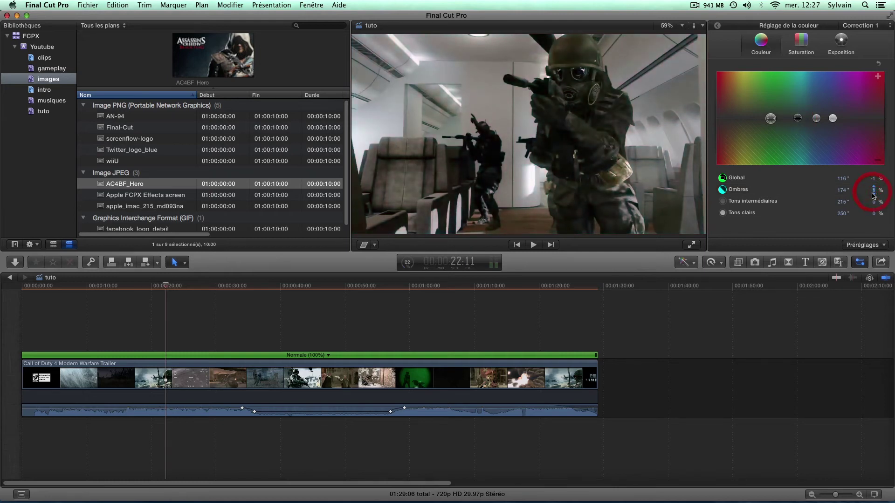
click(800, 128)
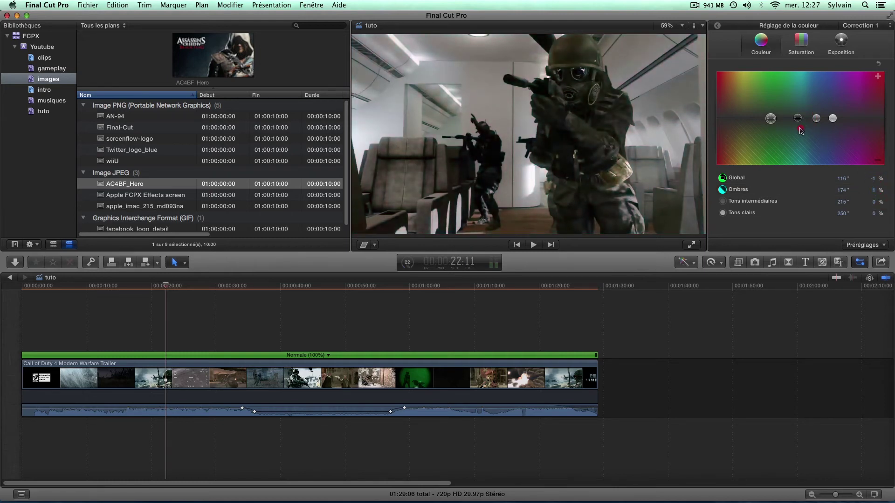
drag(799, 124, 833, 124)
Lower the shadow and global saturation of the trailer, view the exposure settings, and return to the clip inspector
click(802, 42)
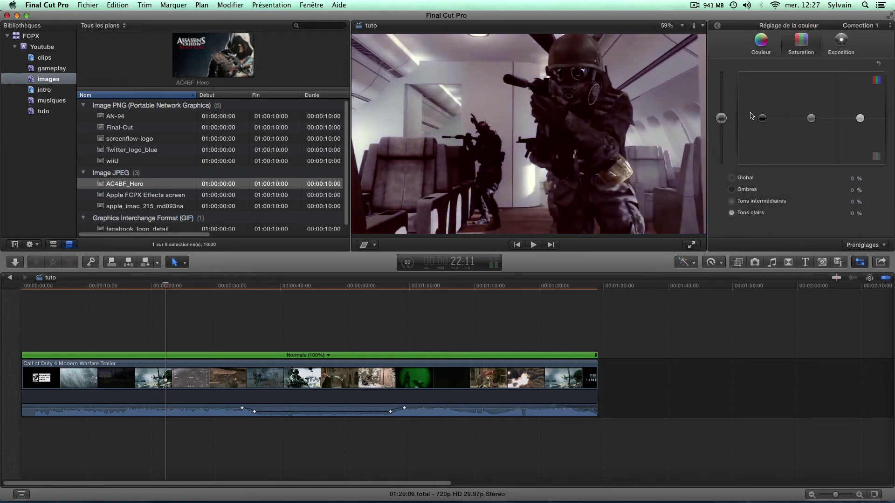
drag(763, 118, 764, 137)
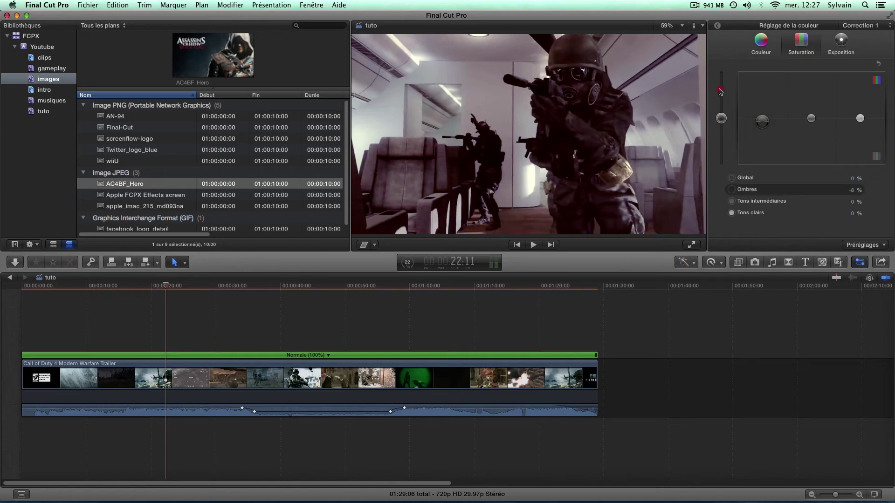
drag(721, 118, 721, 136)
click(837, 49)
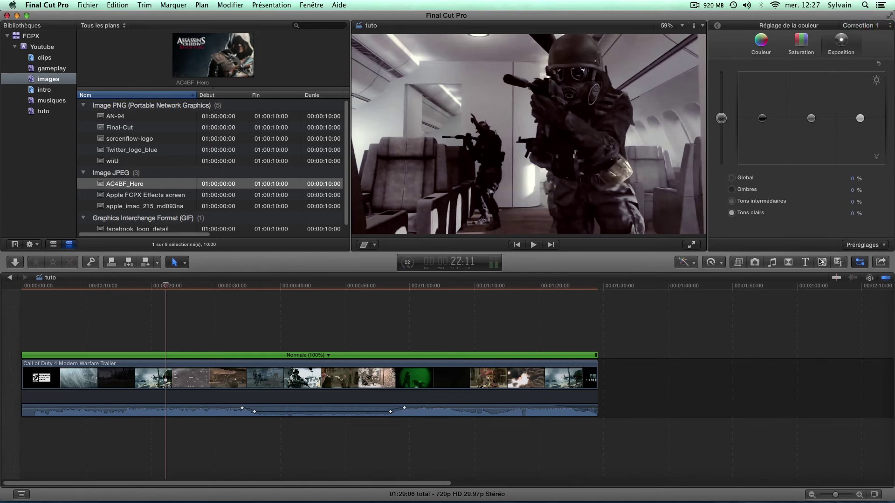
click(717, 26)
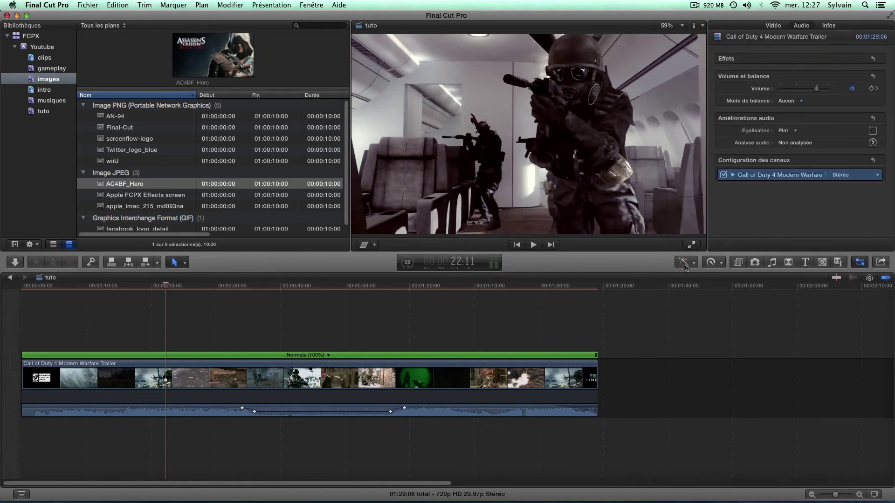
Adjust the colour mask amount of Correction 1 and add a shape mask stretched into a wide ellipse
click(774, 26)
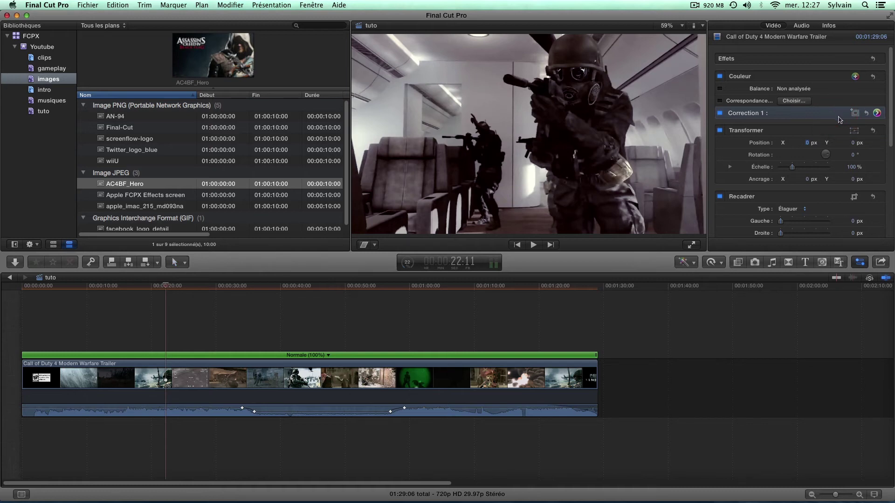
click(839, 117)
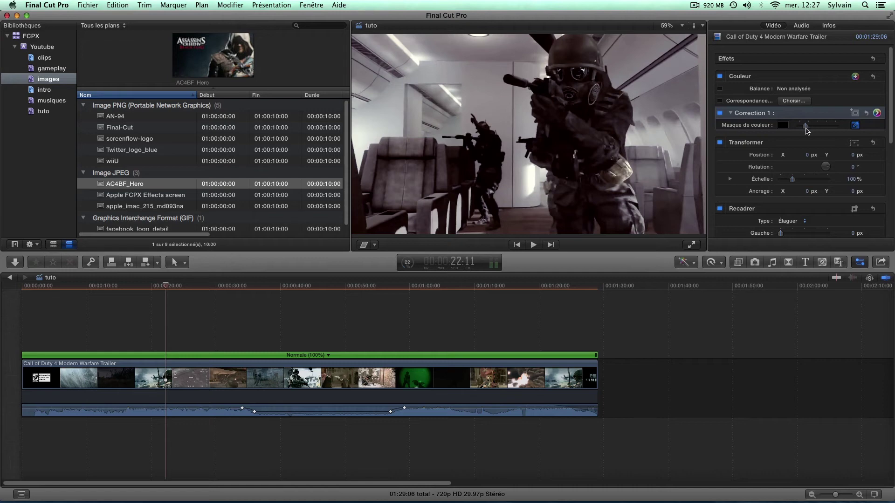
mouse_move(807, 130)
mouse_down()
mouse_move(824, 129)
mouse_move(814, 129)
mouse_up()
click(855, 113)
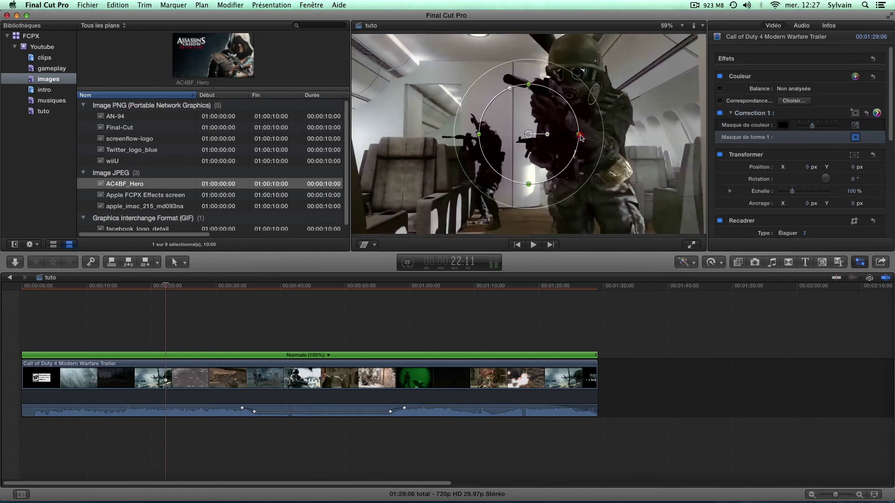
drag(578, 139, 614, 137)
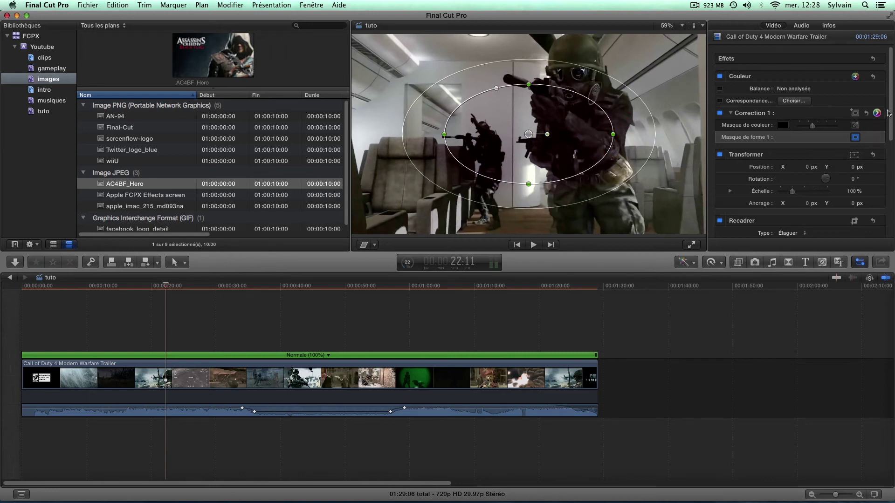
click(855, 138)
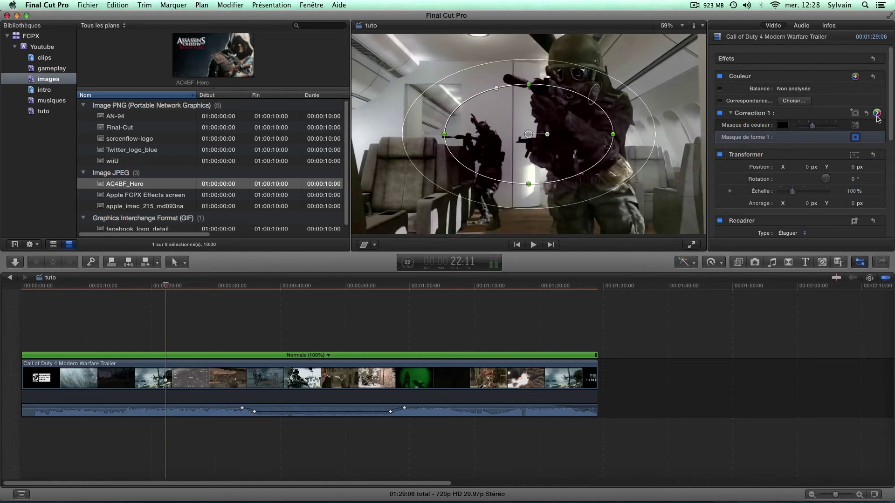
Tint the area inside the shape mask green by setting Correction 1's global colour to 116° and 57%
click(876, 113)
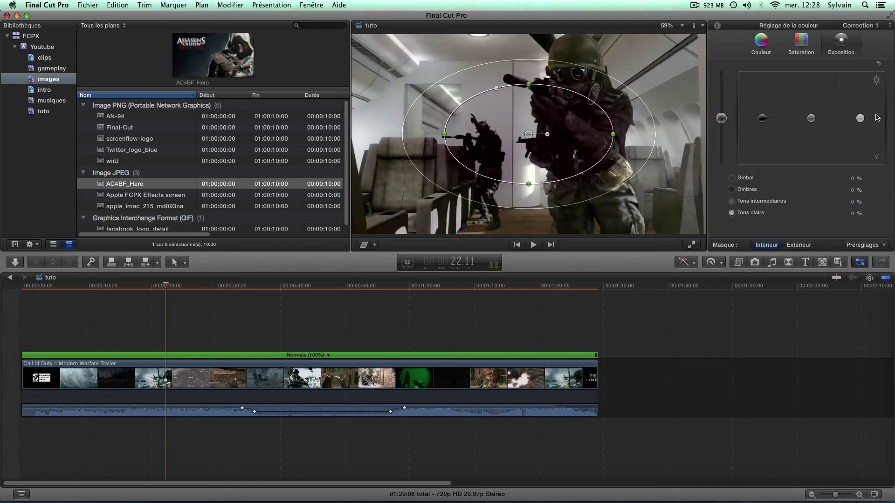
click(758, 50)
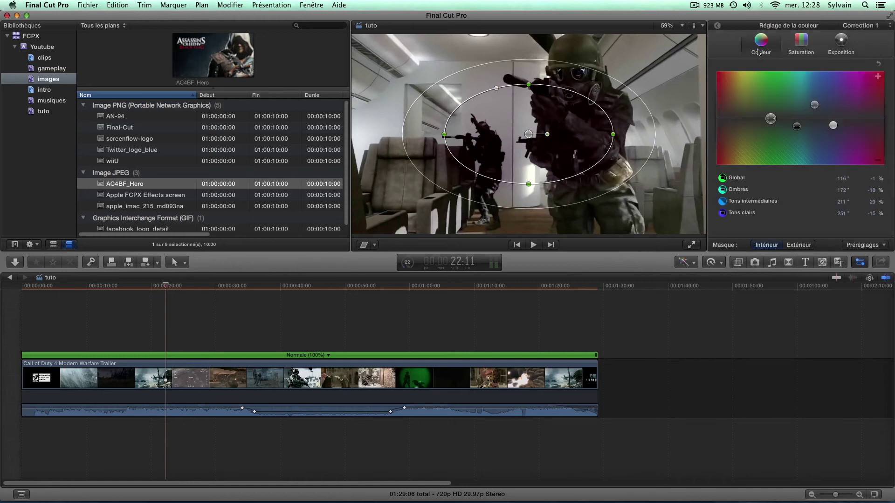
drag(771, 118, 772, 92)
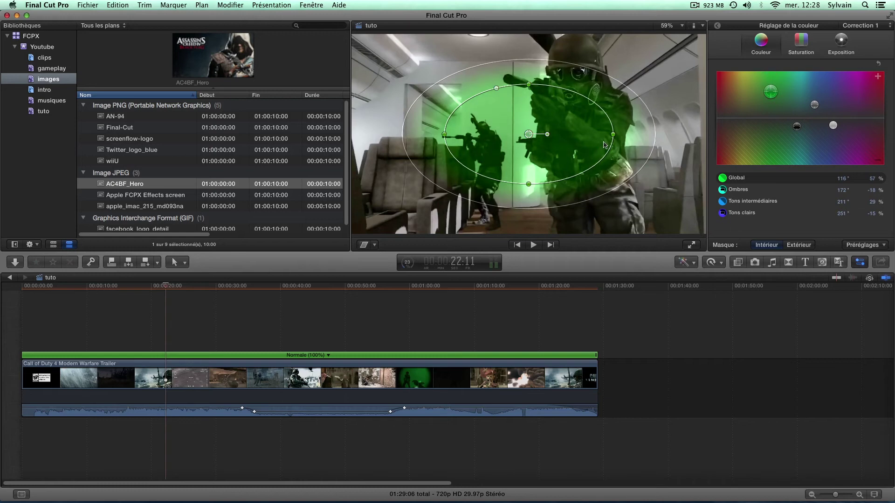
Enlarge the shape mask in width and height, and shift the shadows' colour inside it to a positive tint
drag(614, 137, 636, 135)
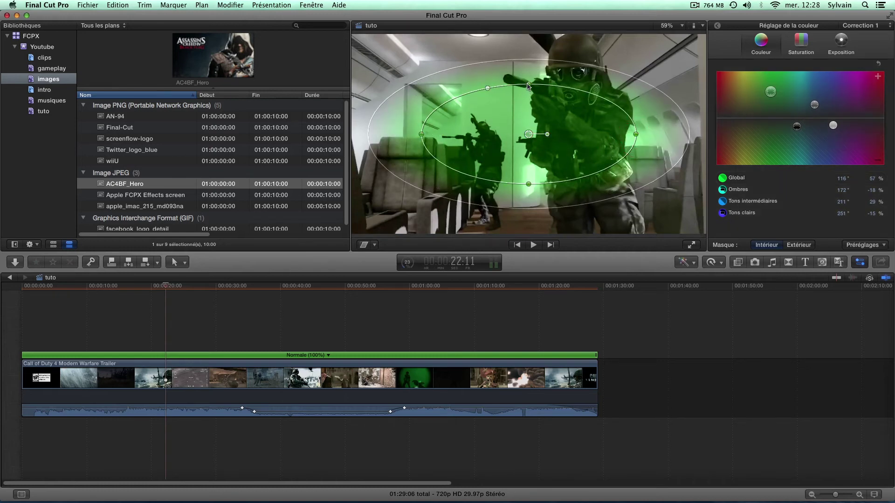
drag(528, 86, 528, 70)
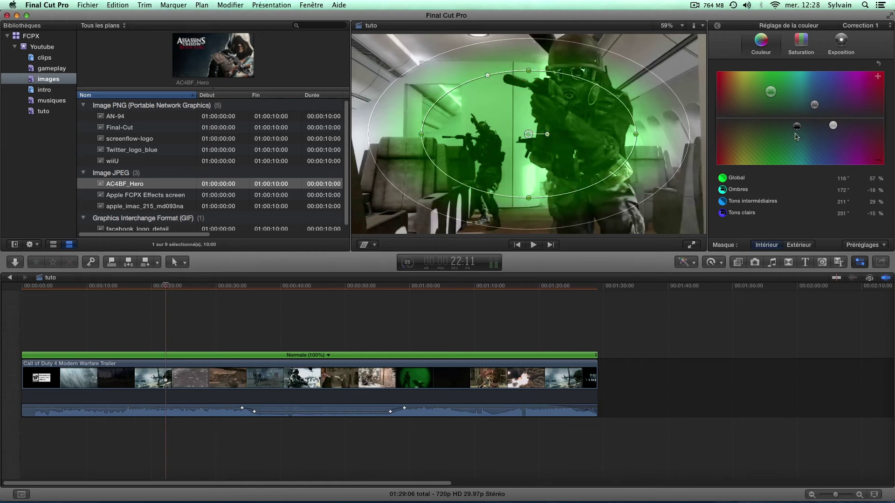
drag(796, 127, 827, 91)
Hide the inspector and turn on the Transformer controls in the viewer
click(859, 263)
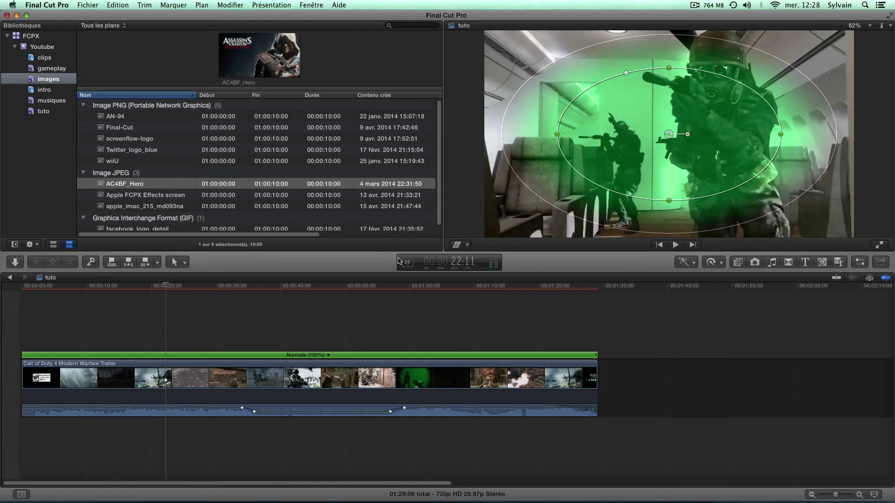
click(467, 248)
click(458, 248)
click(458, 247)
click(467, 247)
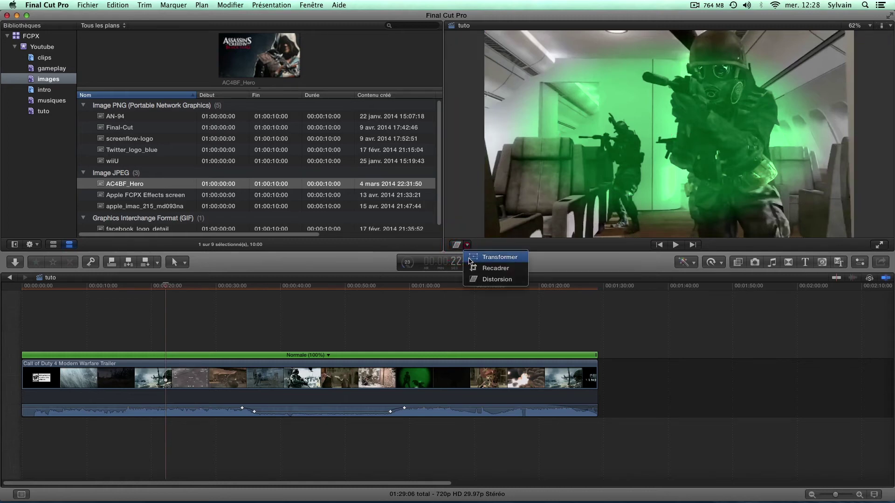
click(469, 259)
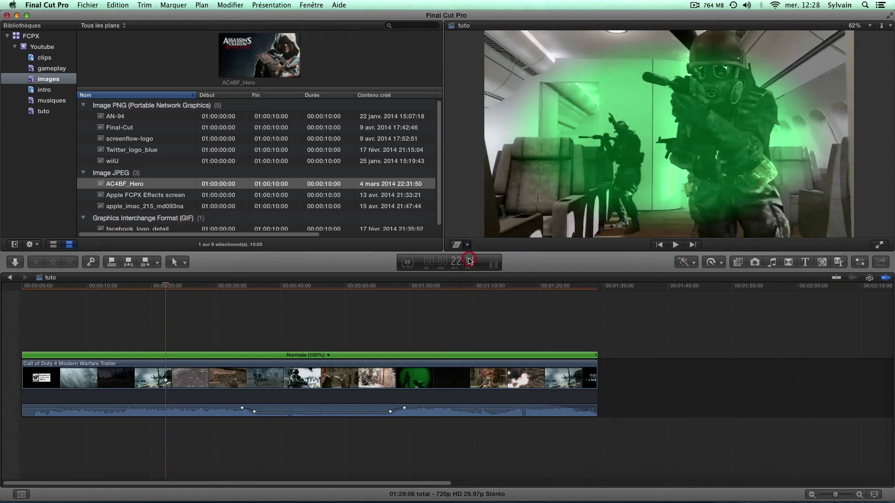
Play the trailer from about 49 seconds to preview the green masked correction
click(339, 289)
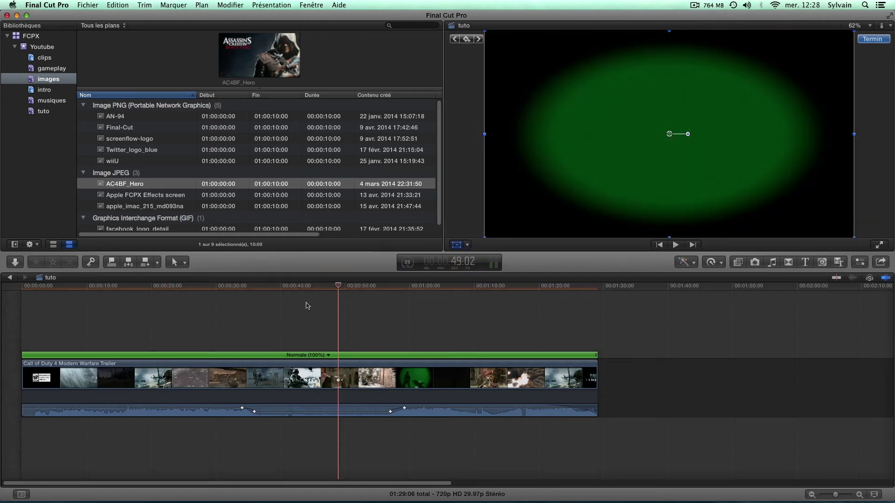
key(space)
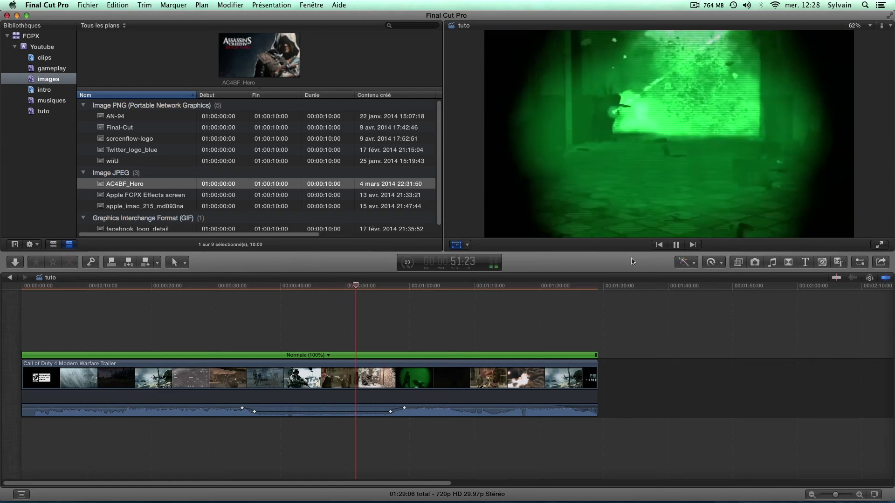
key(space)
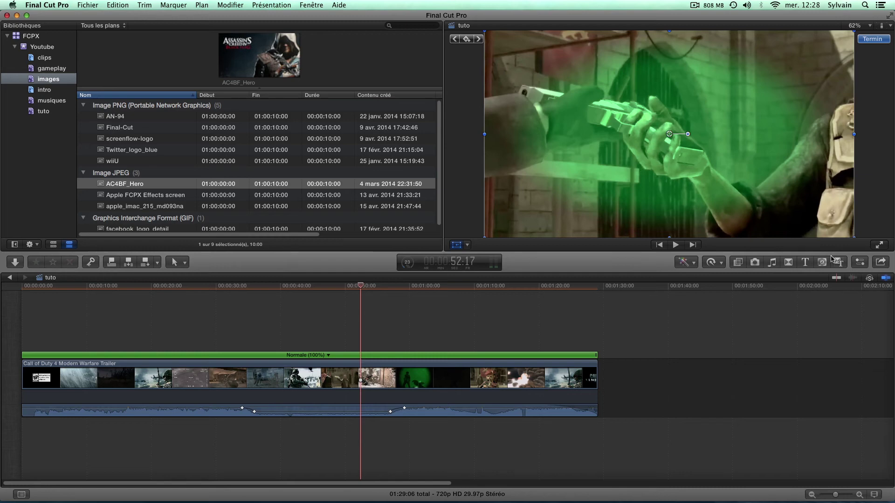
Add the Ralenti instantané title from the Éléments titles above the trailer at about 30 seconds
click(805, 262)
click(723, 325)
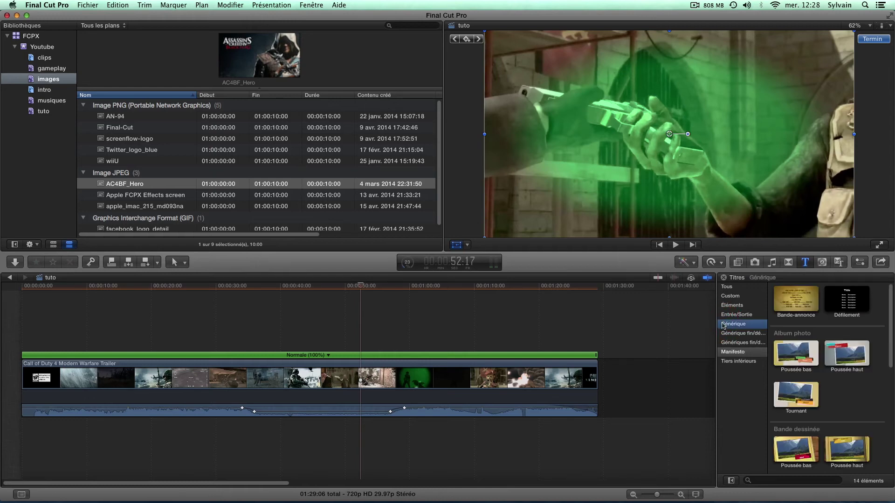
click(749, 303)
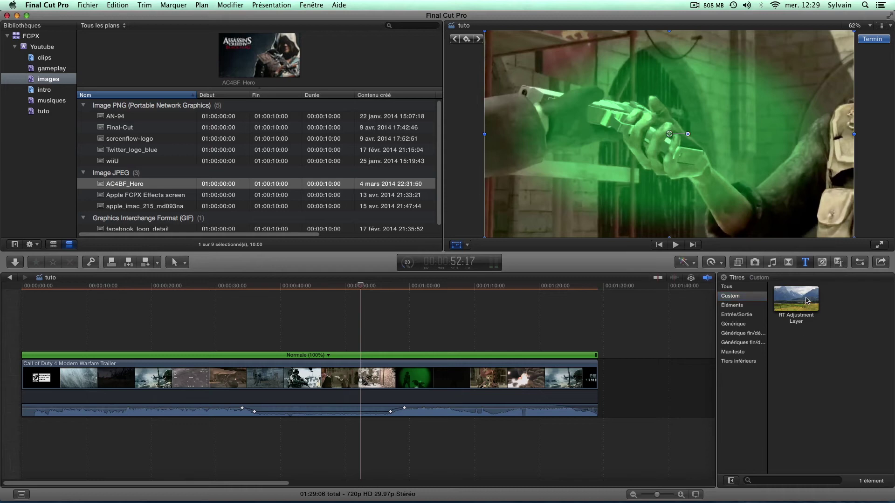
click(735, 306)
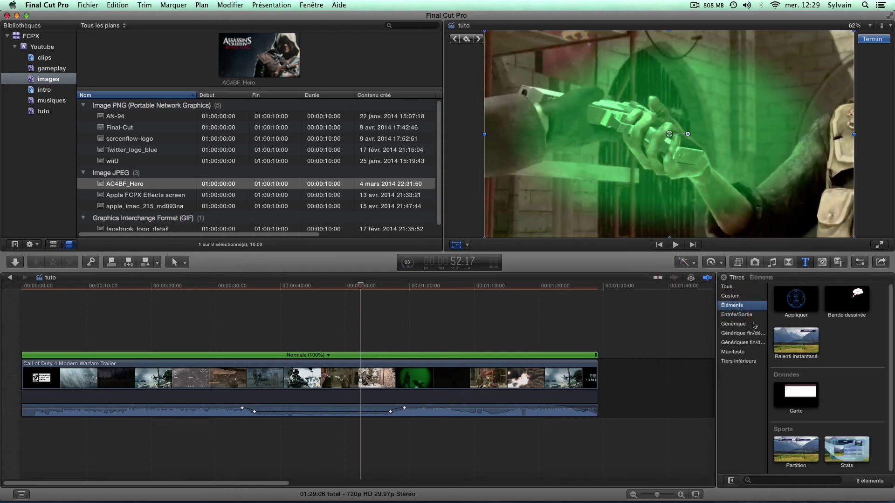
drag(796, 347, 220, 340)
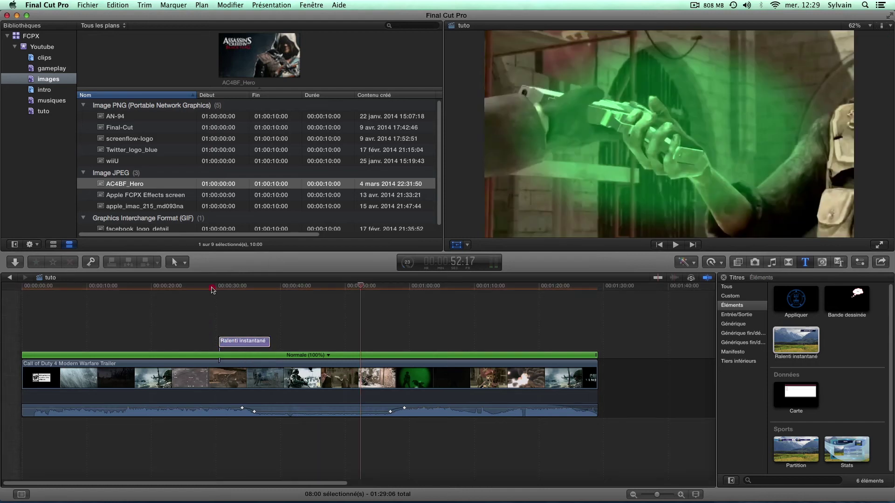
Play the timeline from just before the Ralenti instantané title to preview it over the trailer
click(212, 289)
key(space)
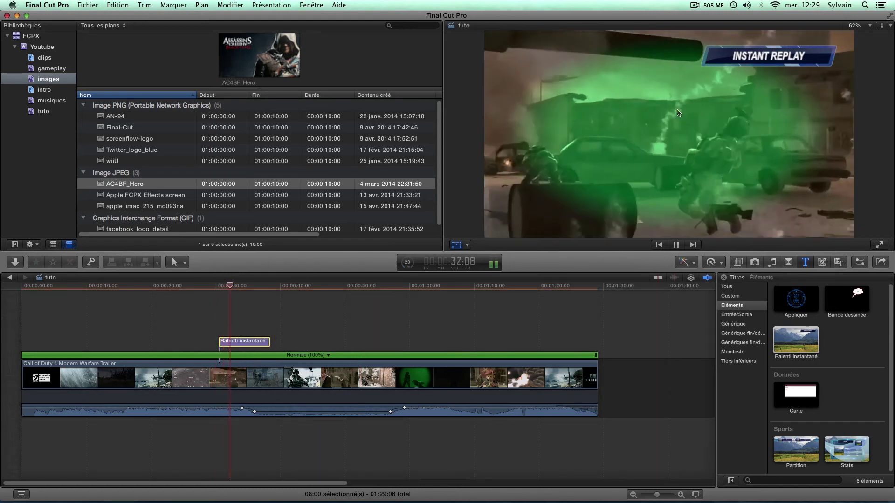
key(space)
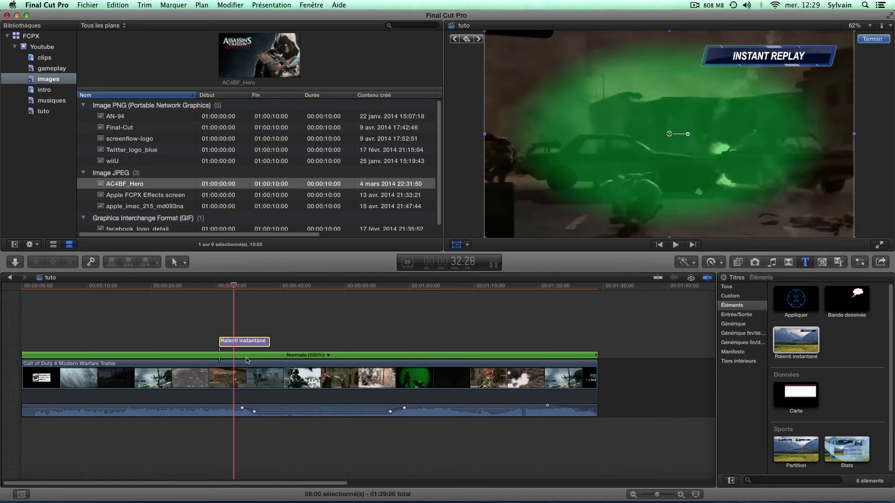
Turn off Correction 1 on the Ralenti instantané title and on the trailer clip, then deselect the clip and hide the inspector
click(858, 264)
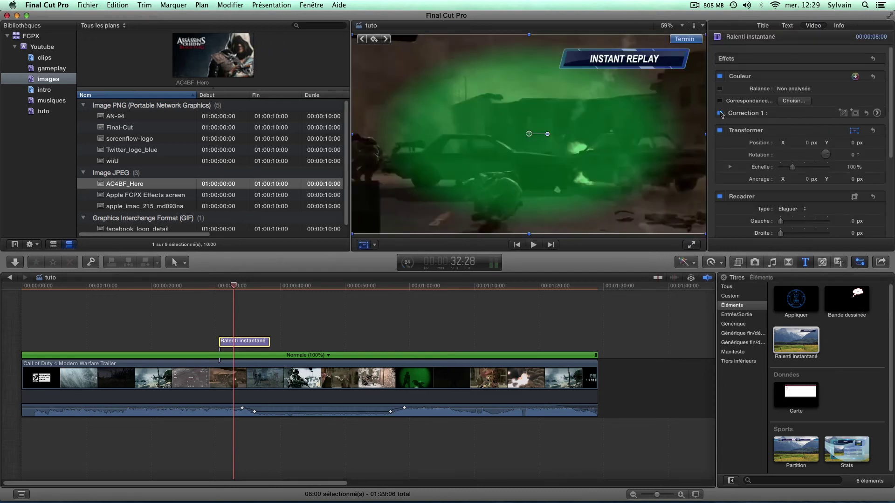
click(720, 113)
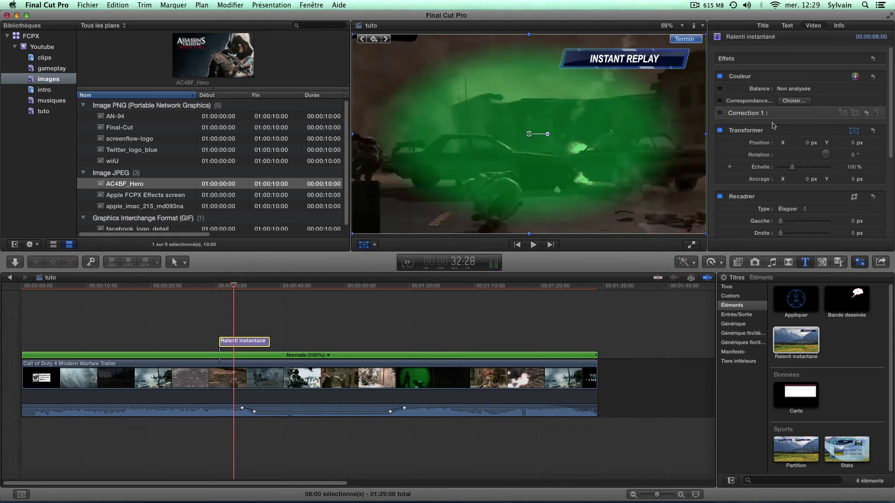
click(391, 402)
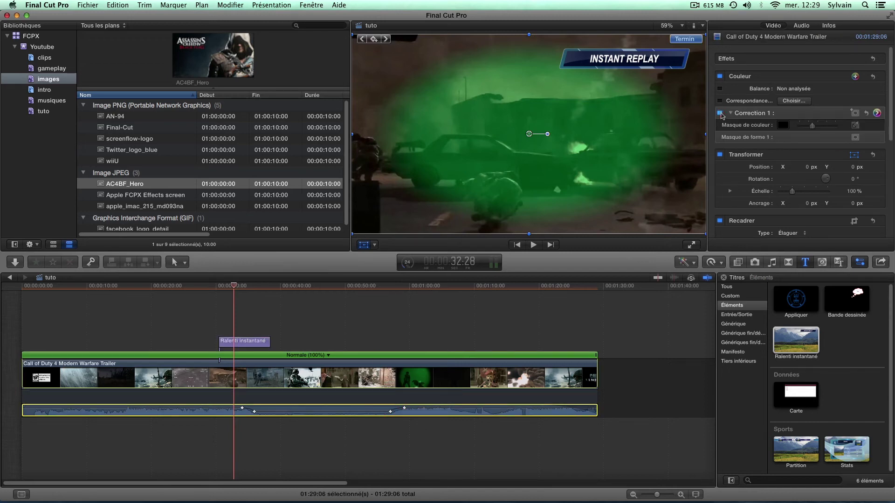
click(720, 113)
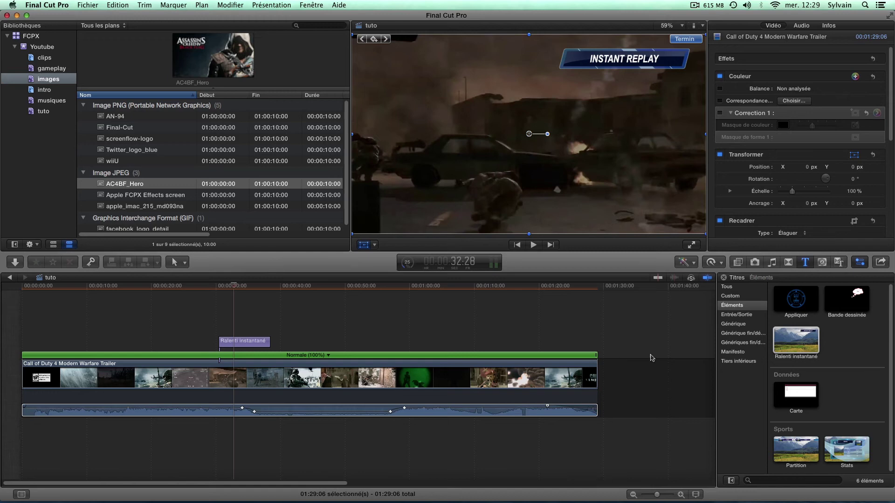
click(663, 354)
click(861, 262)
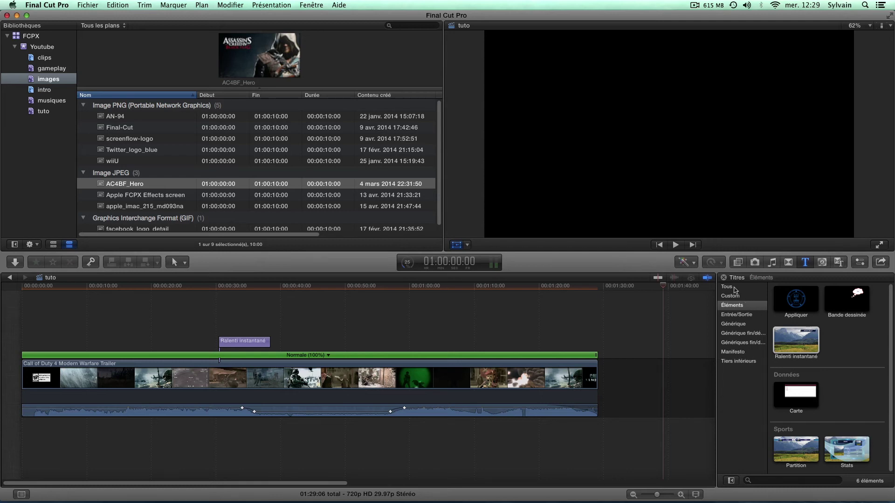
Search all titles for "adj" and add the RT Adjustment Layer title above the trailer at about 48 seconds
click(764, 481)
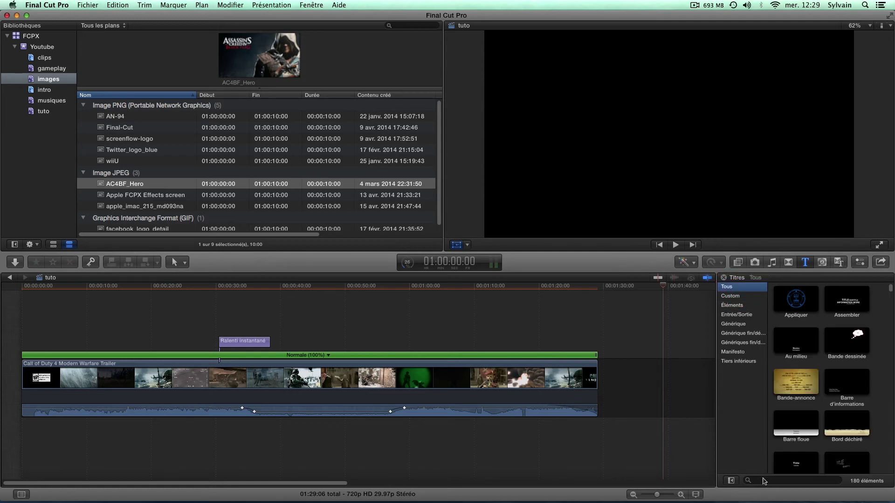
click(761, 480)
text(a)
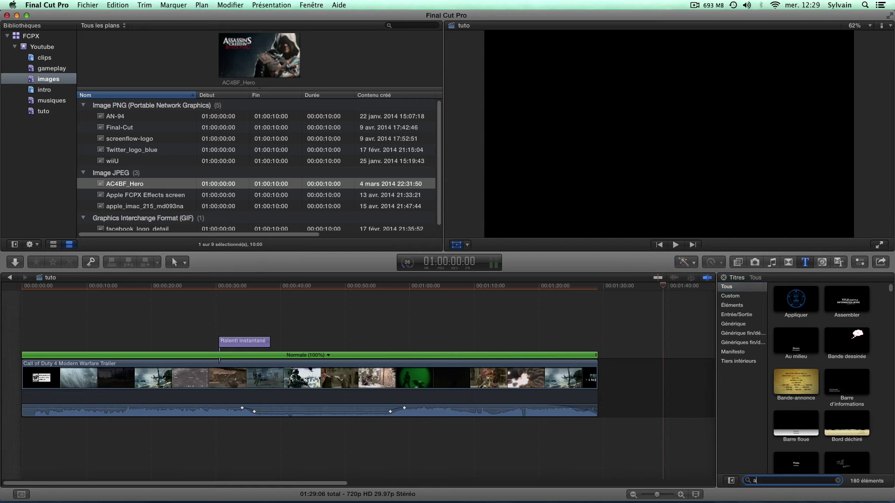
text(dj)
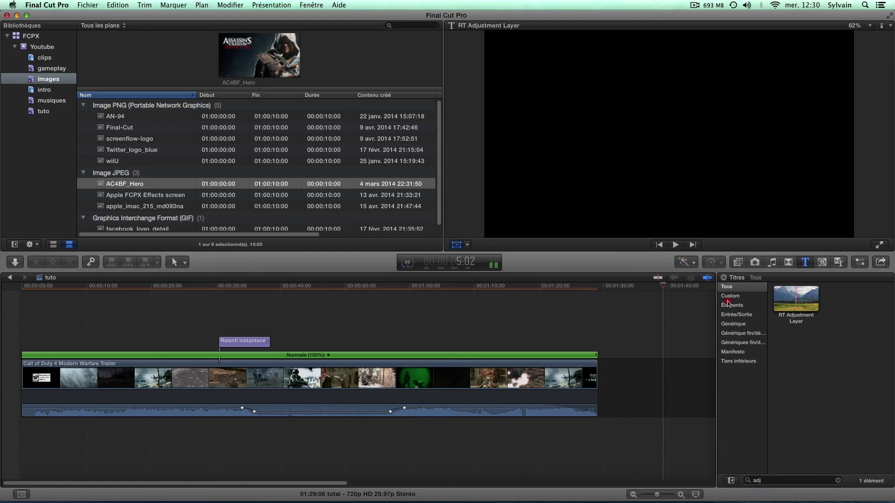
drag(795, 308, 335, 321)
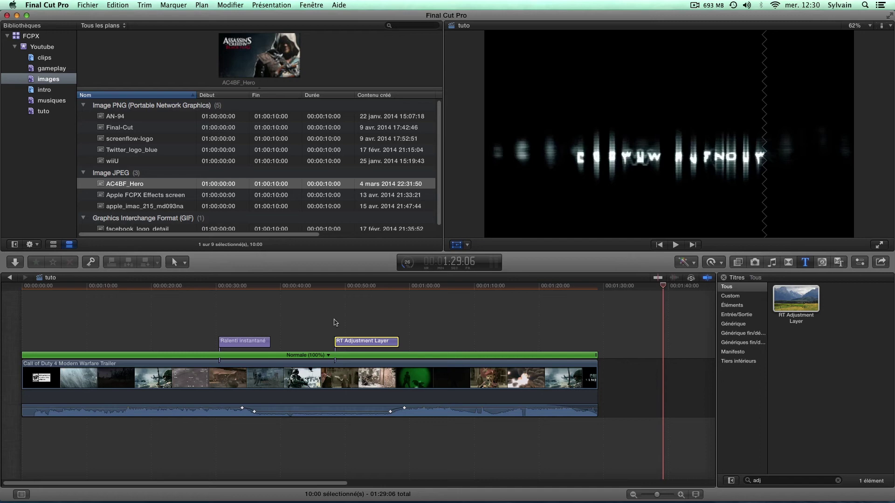
Delete the Ralenti instantané title from the timeline and hide the titles browser
click(231, 344)
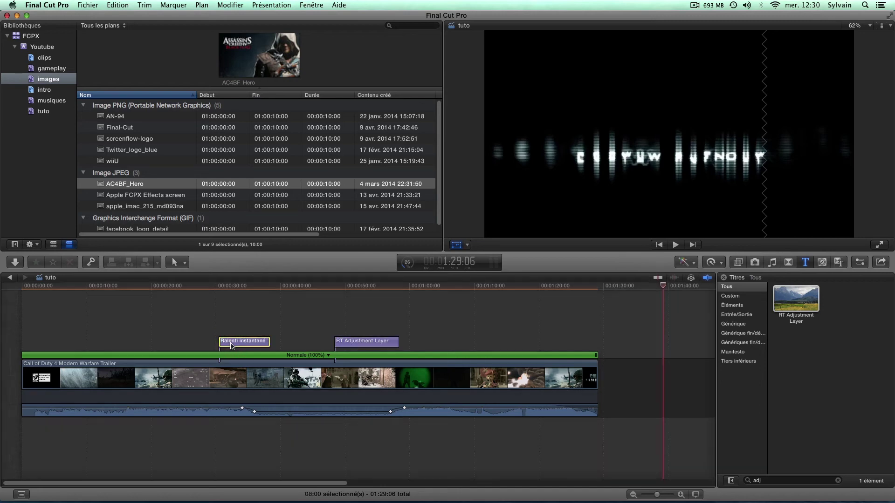
key(Delete)
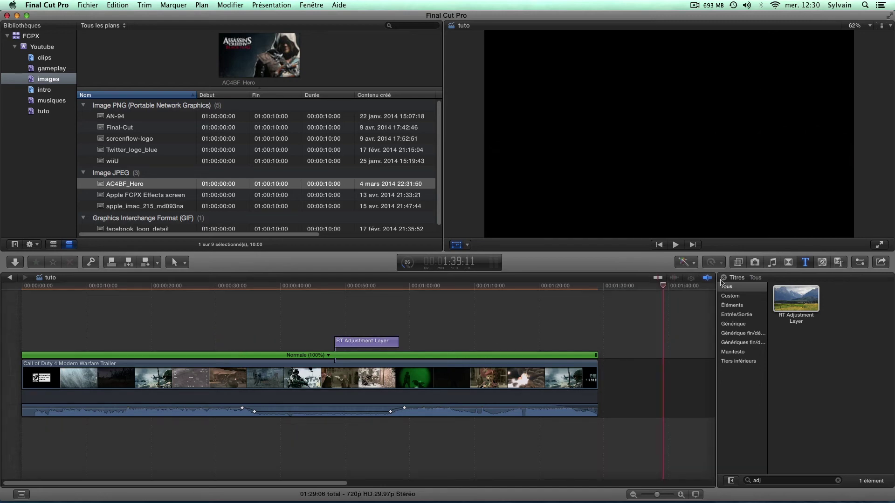
click(723, 278)
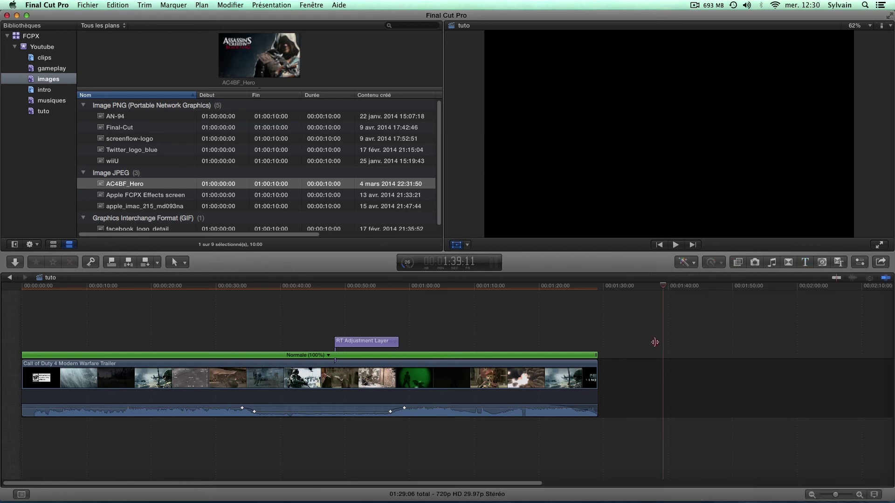
Extend the end of the RT Adjustment Layer to about 1:38 and play the timeline from about 1:08
drag(655, 342, 655, 342)
click(465, 288)
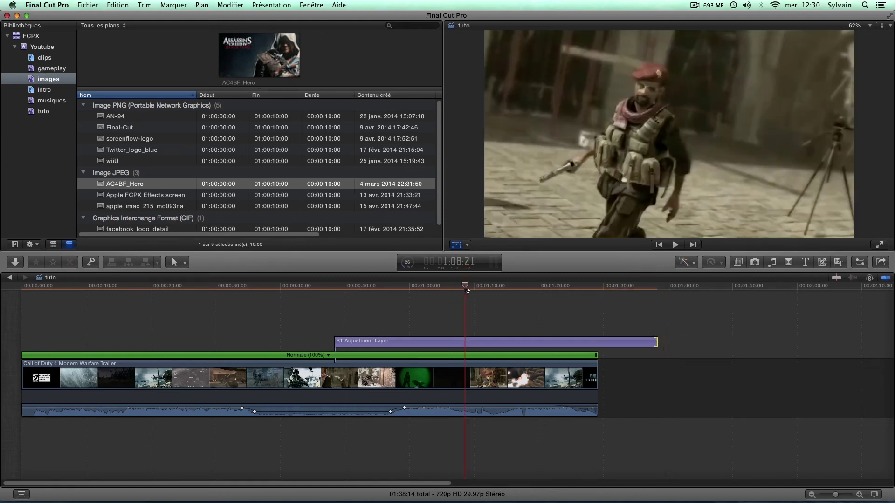
key(space)
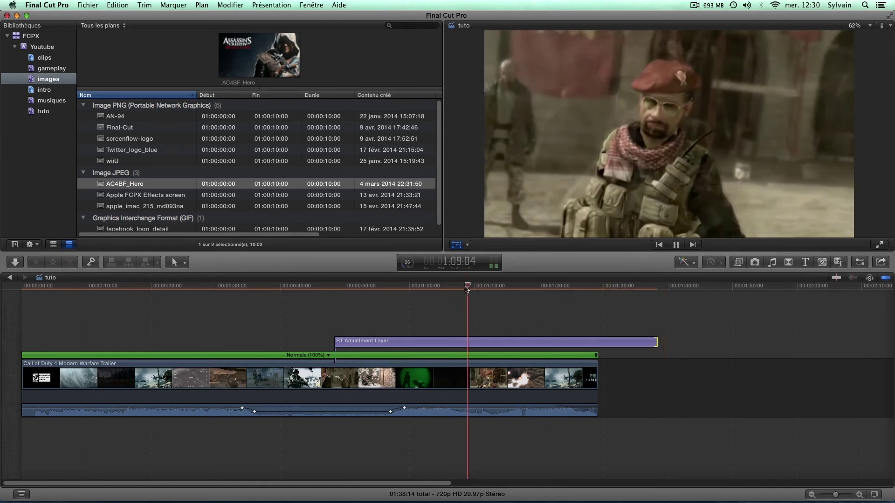
key(space)
Crop the RT Adjustment Layer by 74 px at both its top and bottom edges, and check the frame at about 1:00
click(460, 340)
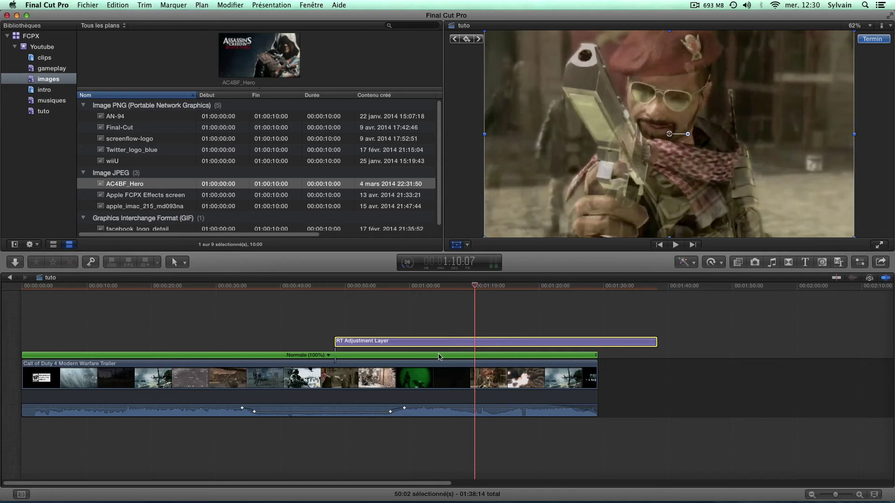
click(860, 264)
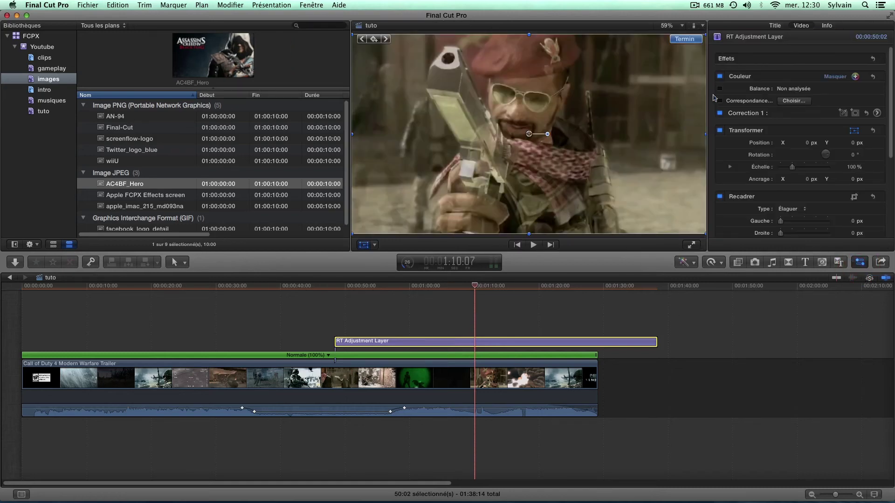
scroll(783, 219, down, 3)
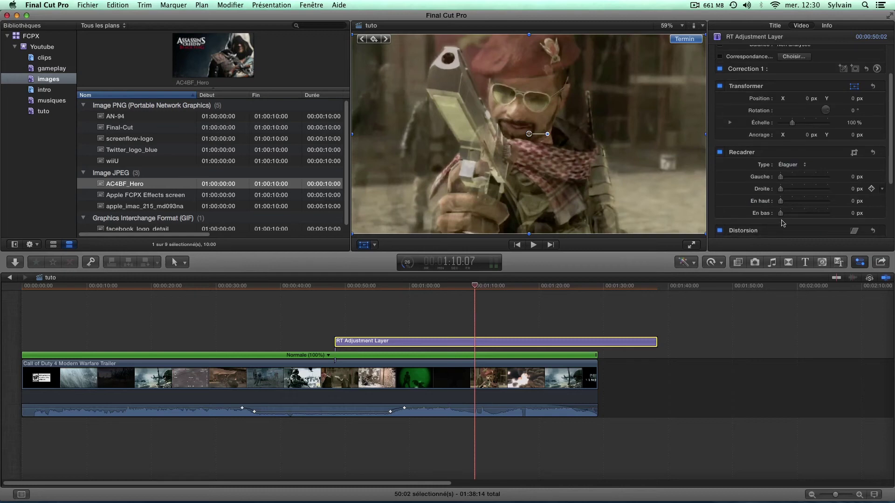
drag(781, 214, 786, 215)
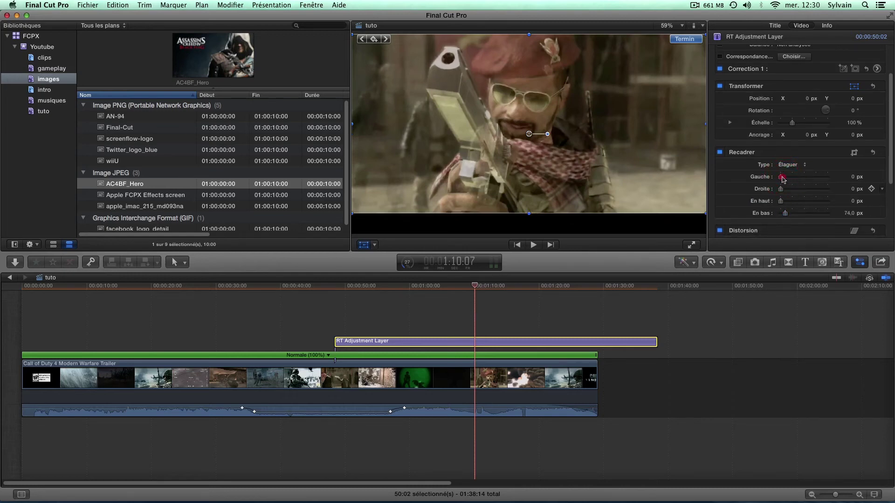
drag(783, 178, 787, 202)
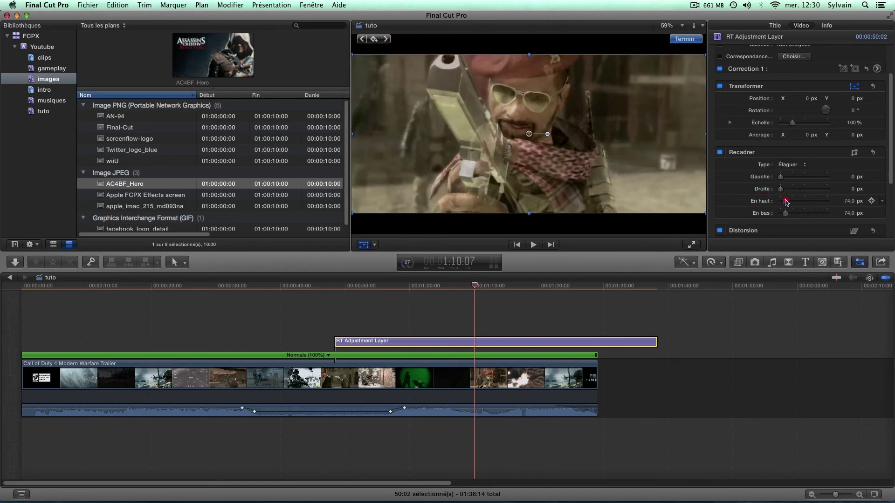
click(412, 287)
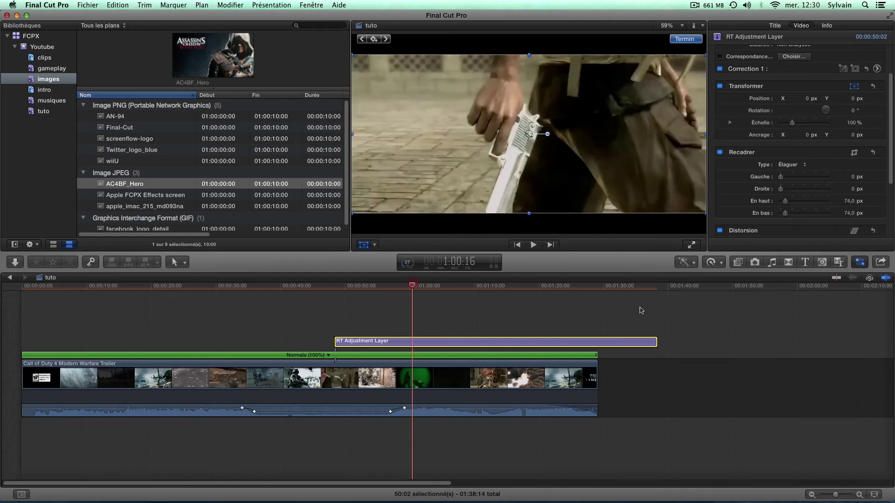
Deselect the adjustment layer and play the timeline from about 57 seconds to preview the black bars
click(697, 388)
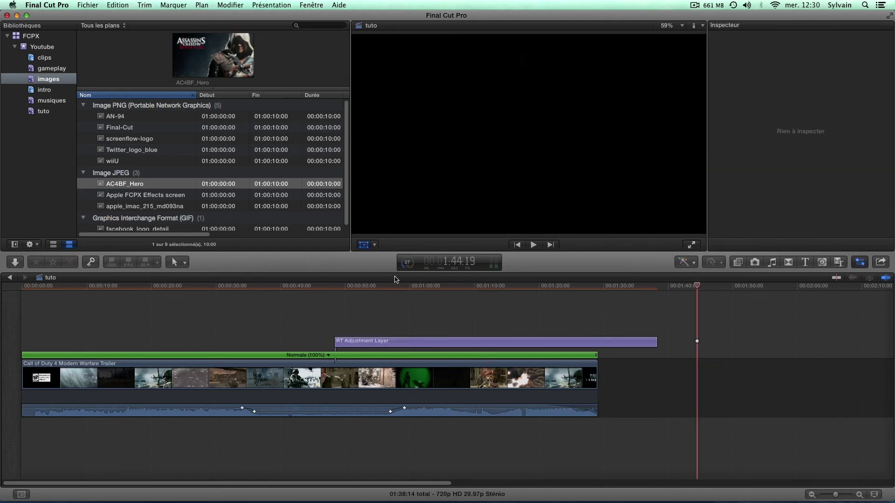
click(389, 285)
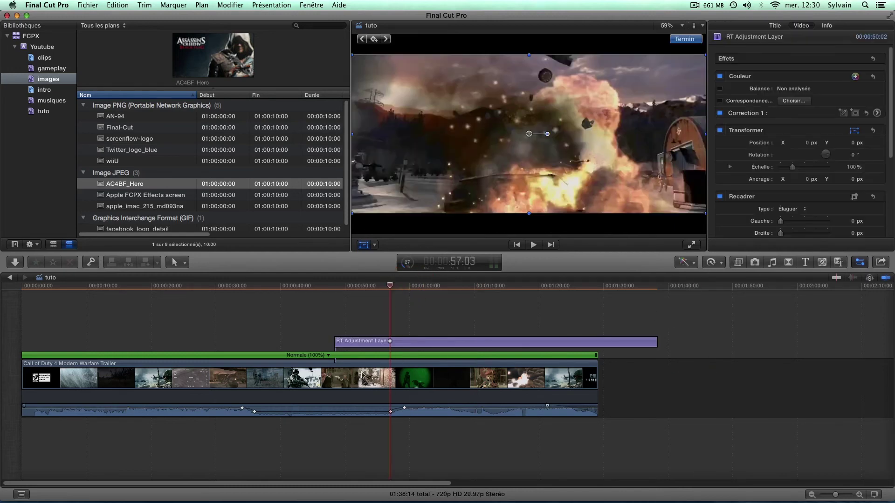
key(space)
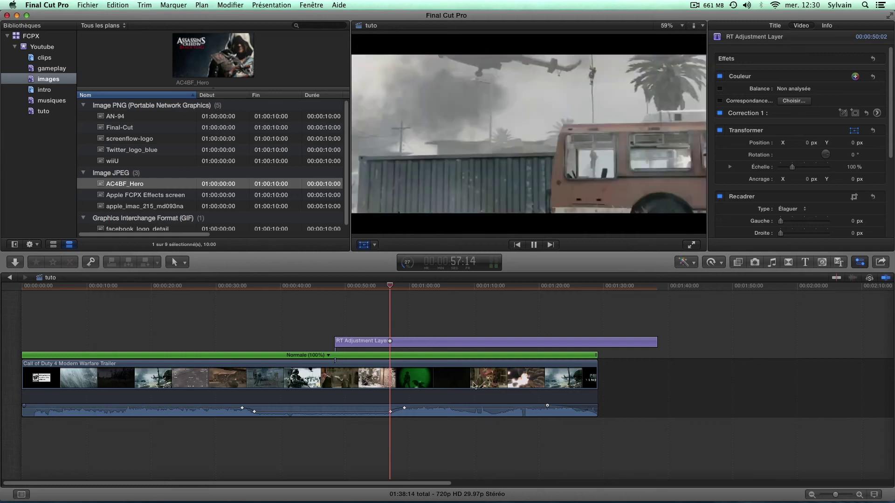
key(space)
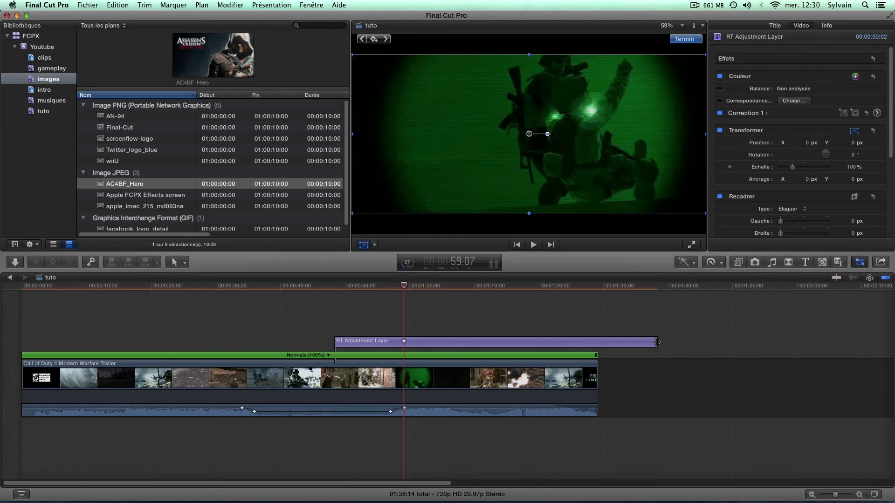
Extend the RT Adjustment Layer past the trailer to a duration of 1:13:16 and place the playhead at about 1:38
drag(657, 342, 808, 341)
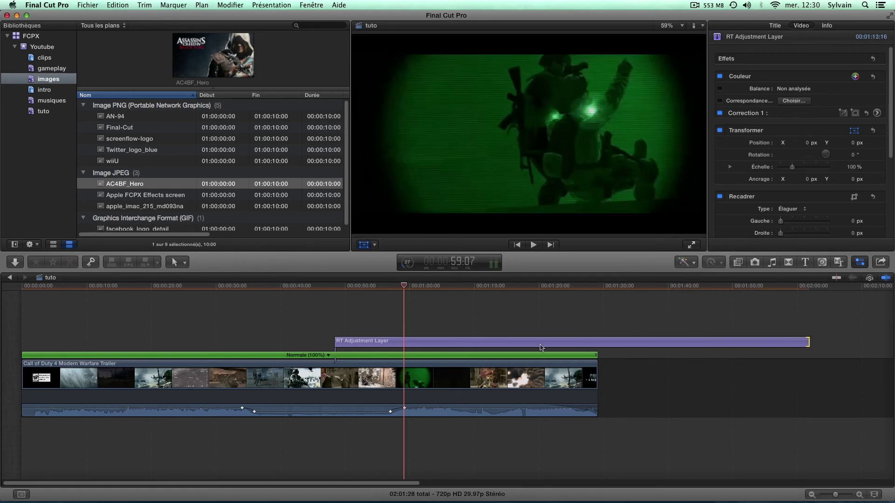
click(606, 341)
click(656, 400)
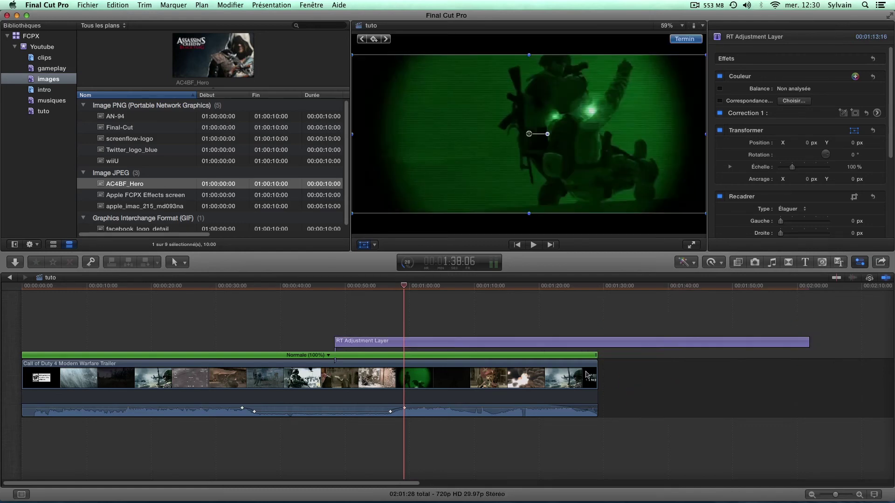
click(655, 401)
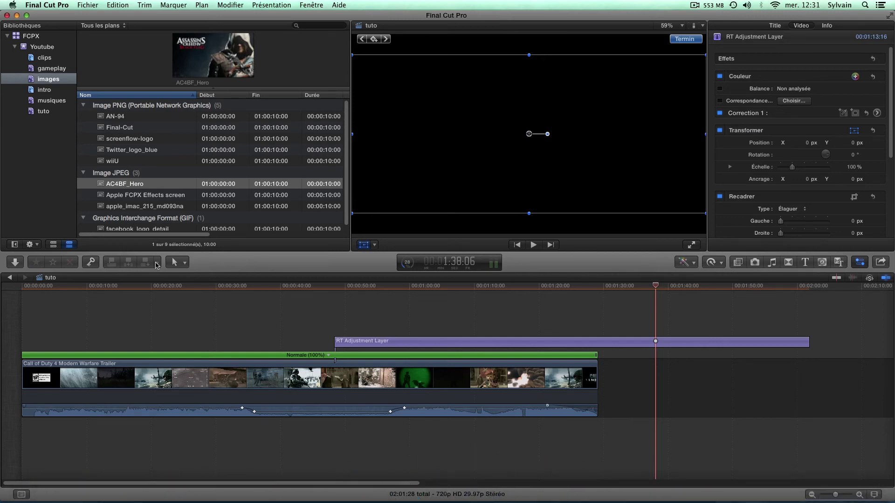
Open the gameplay event and show its clips as filmstrips to find the trool ! clip
click(62, 71)
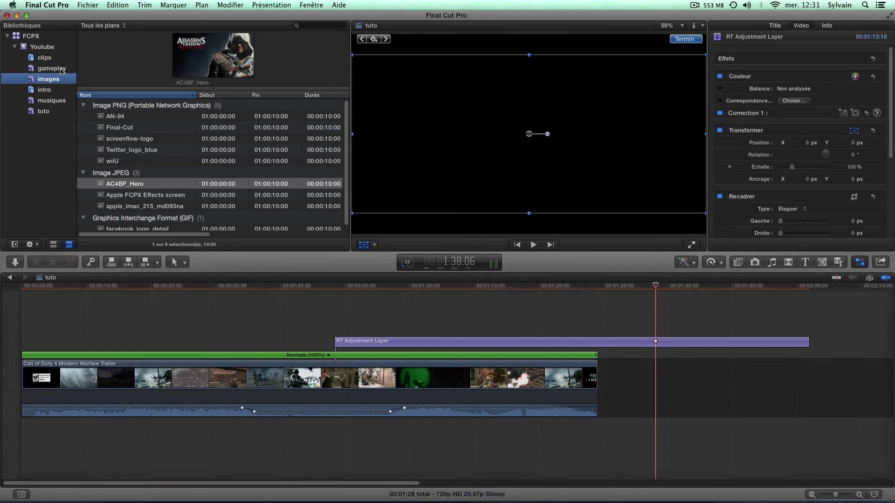
click(62, 69)
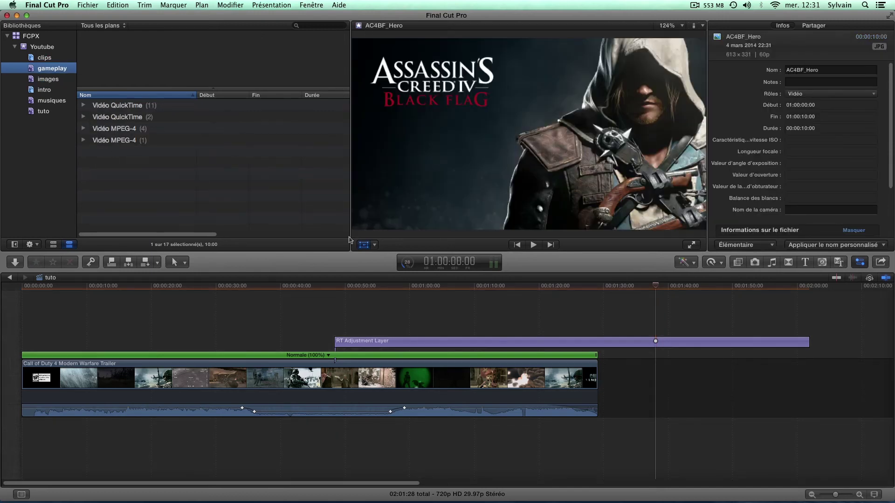
click(54, 246)
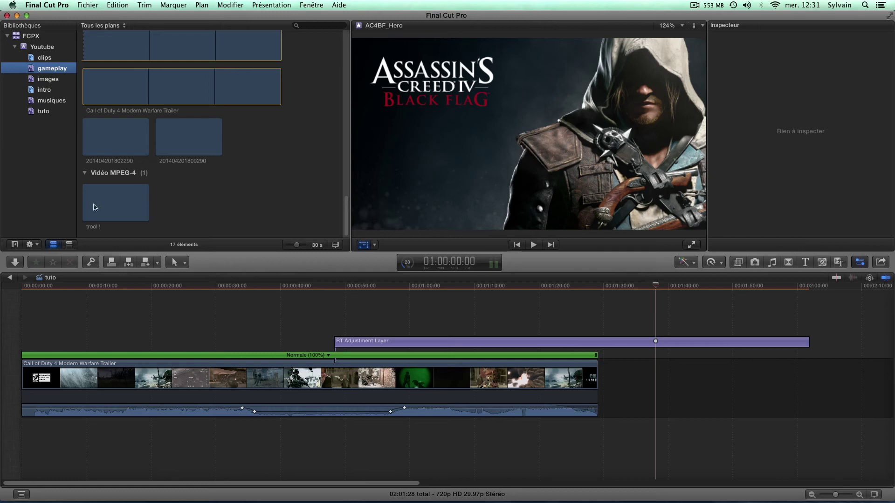
scroll(102, 199, up, 10)
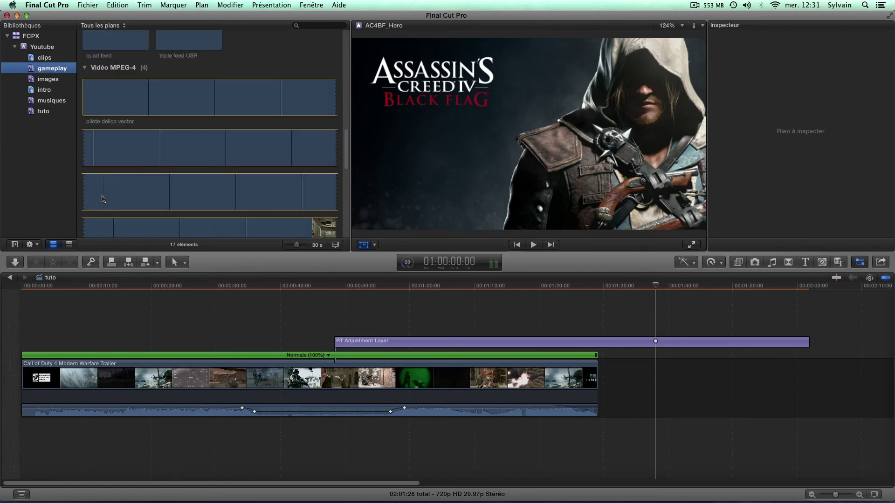
scroll(149, 214, down, 10)
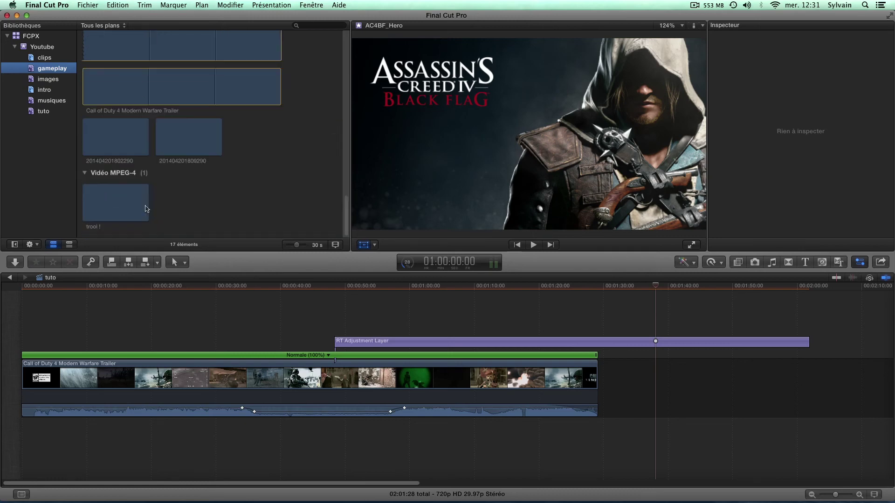
Select about the first 21 seconds of the trool ! clip and append that range after the trailer in the timeline
drag(115, 206, 615, 394)
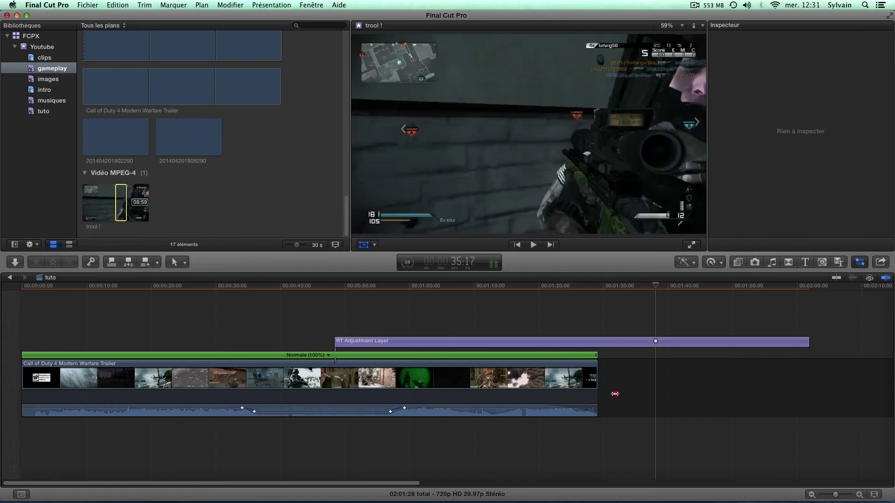
click(210, 205)
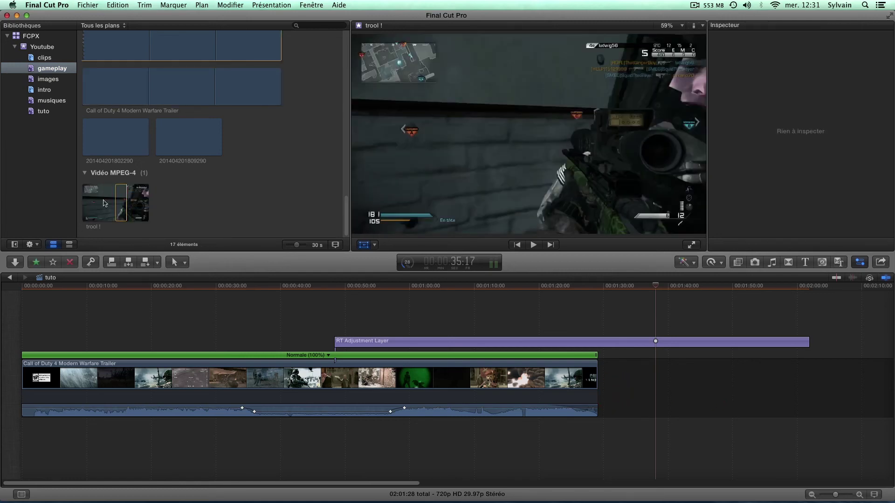
click(107, 201)
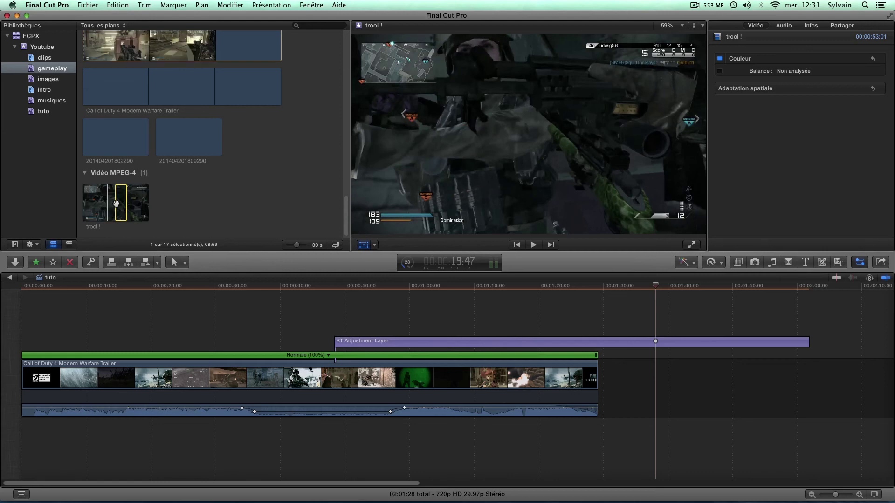
drag(86, 202, 127, 200)
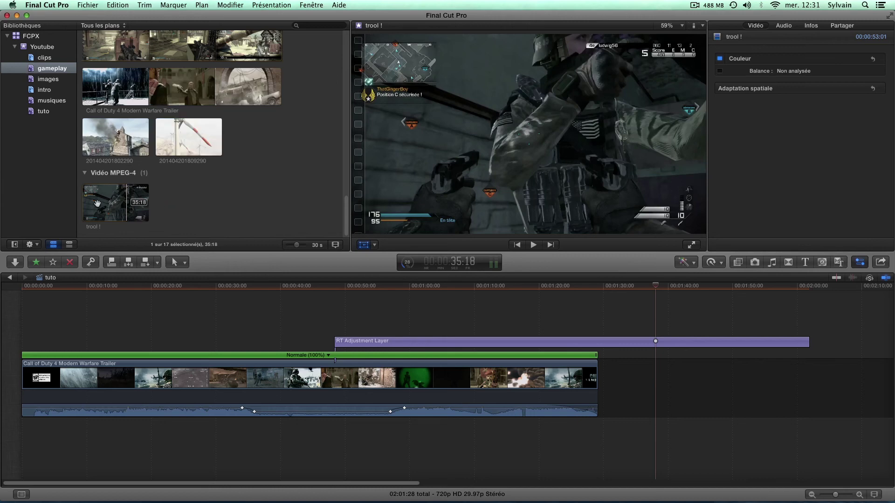
drag(126, 204, 650, 397)
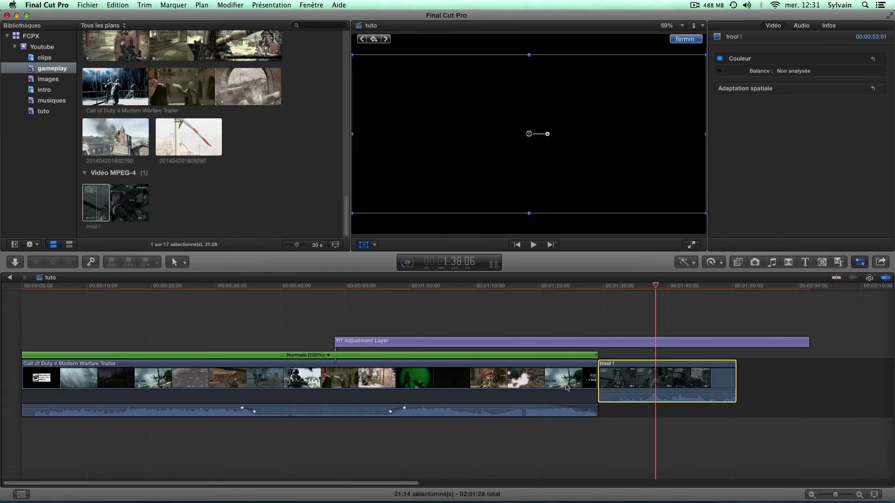
Place the playhead at about 1:16 and shorten the RT Adjustment Layer to a duration of 51:29
click(530, 465)
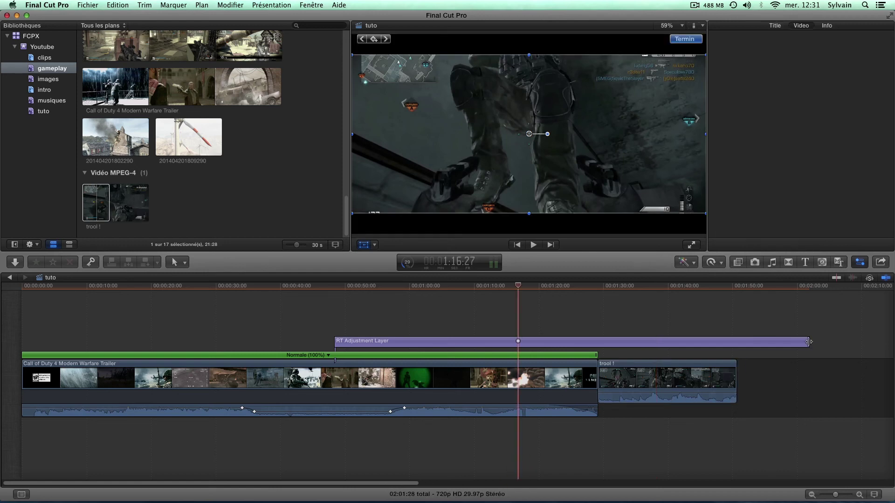
click(760, 344)
drag(806, 339, 670, 344)
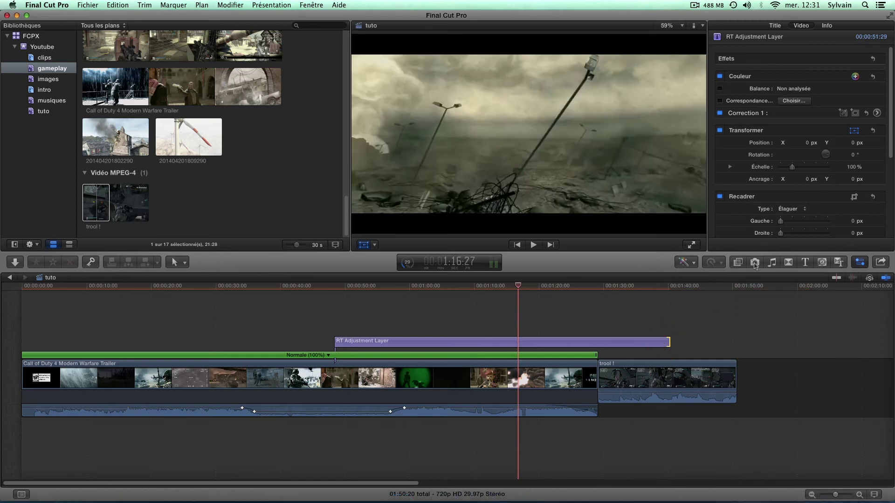
Browse the Apparences, Incrustation and Styliser video effects and apply the Caméscope effect to the RT Adjustment Layer
click(739, 263)
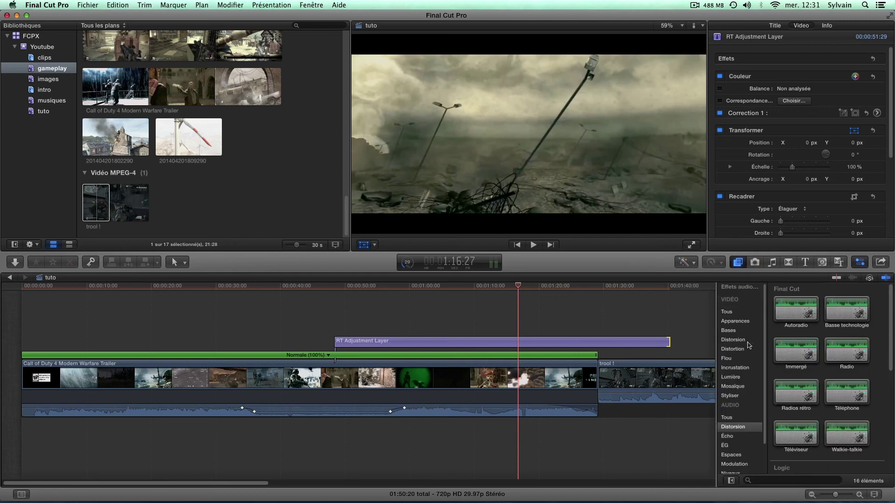
click(735, 321)
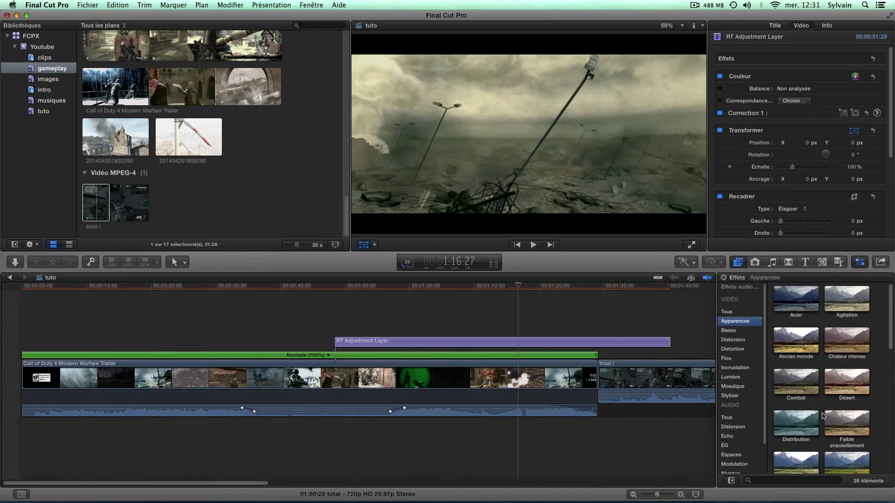
scroll(823, 416, down, 2)
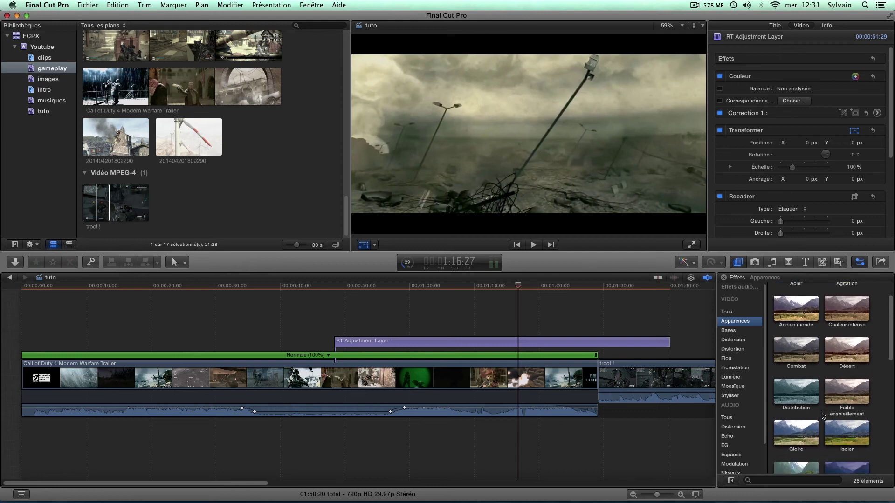
scroll(794, 421, down, 6)
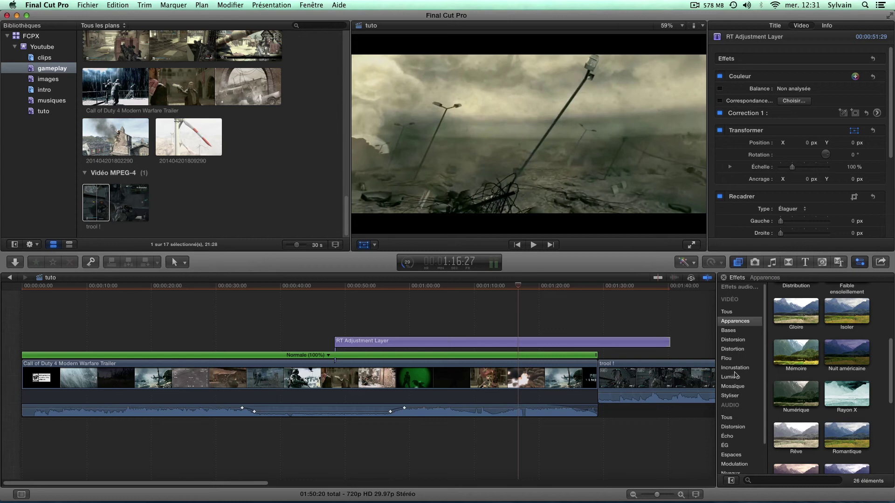
click(734, 368)
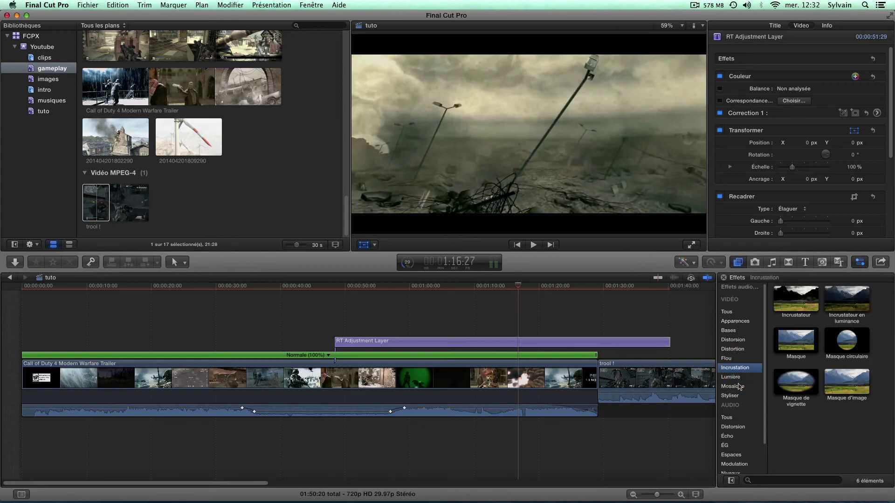
click(740, 396)
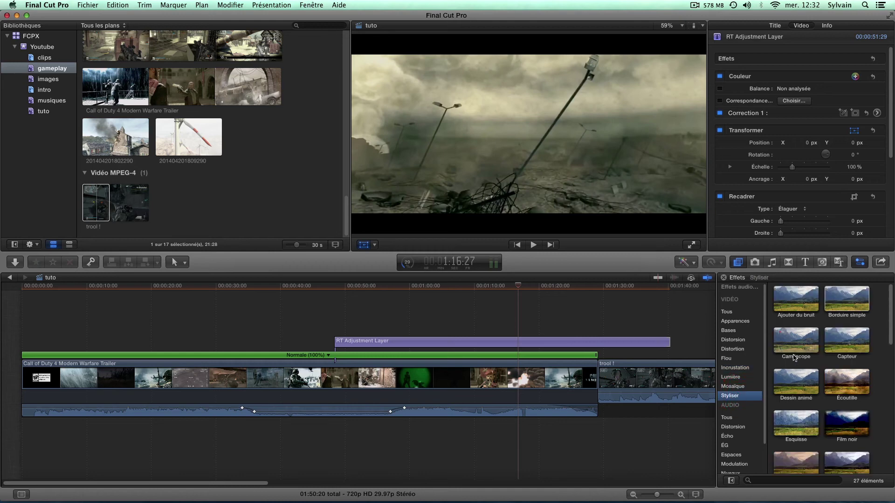
drag(804, 340, 612, 346)
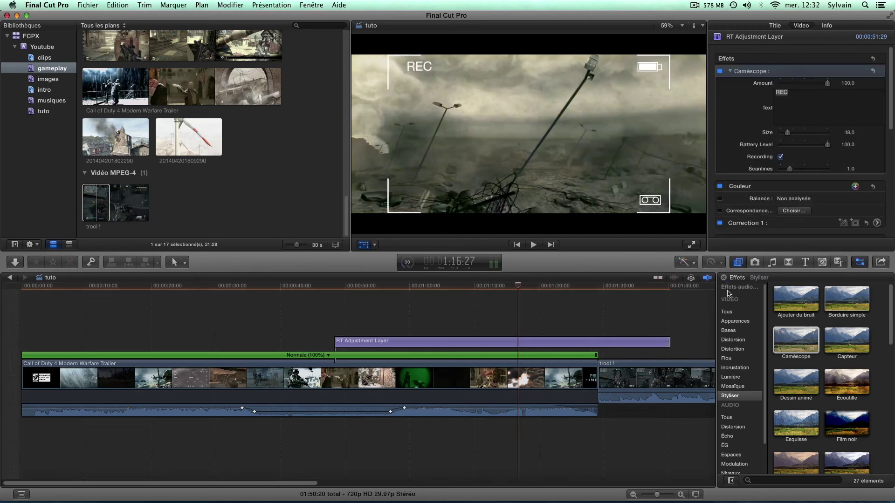
Close the effects browser and hide the inspector to enlarge the viewer
click(860, 263)
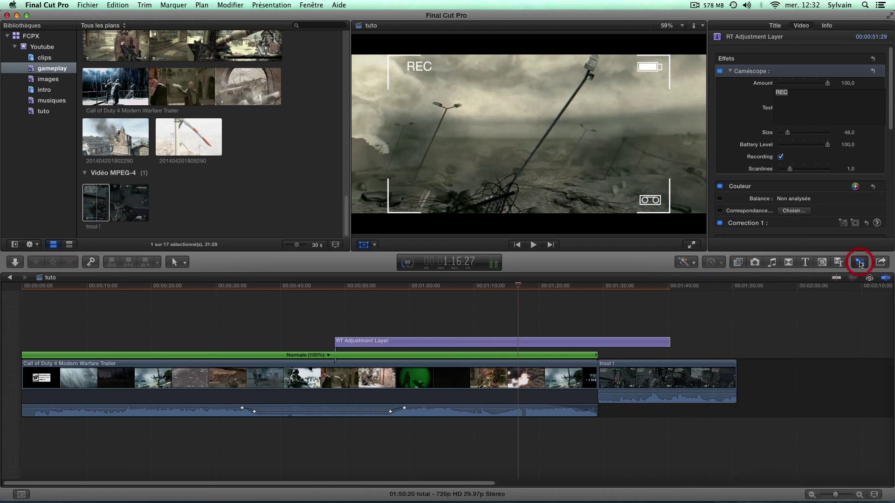
click(861, 265)
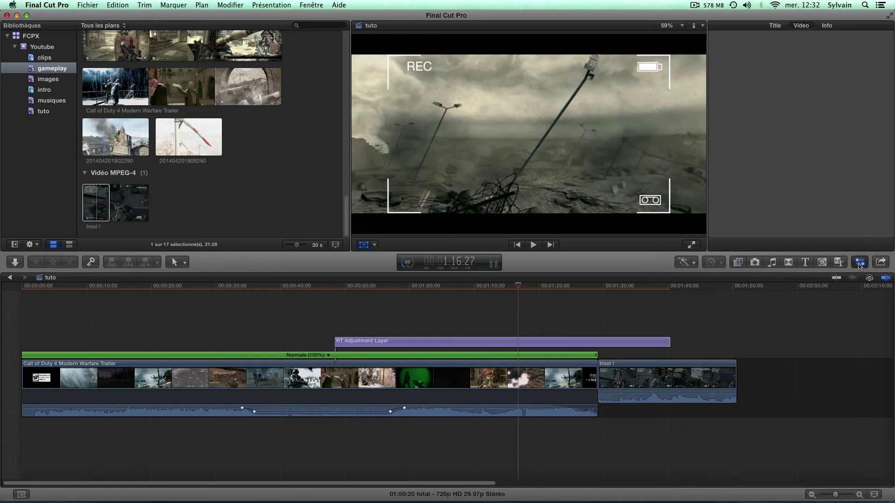
click(861, 264)
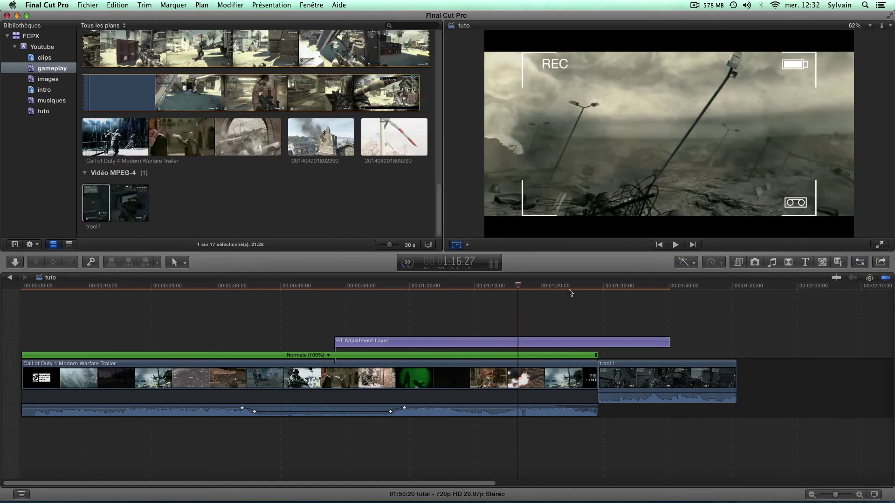
Play the timeline from about 1:24 past the end of the RT Adjustment Layer to check the Caméscope effect across both clips
click(633, 283)
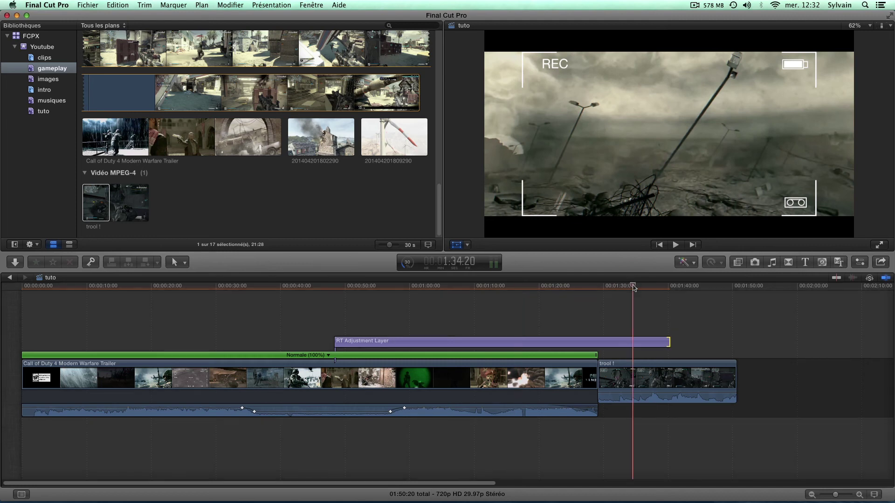
click(569, 286)
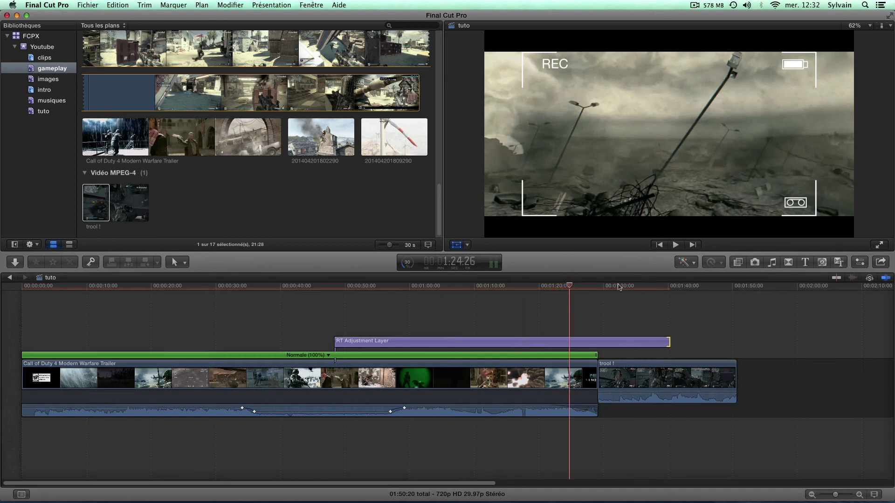
key(space)
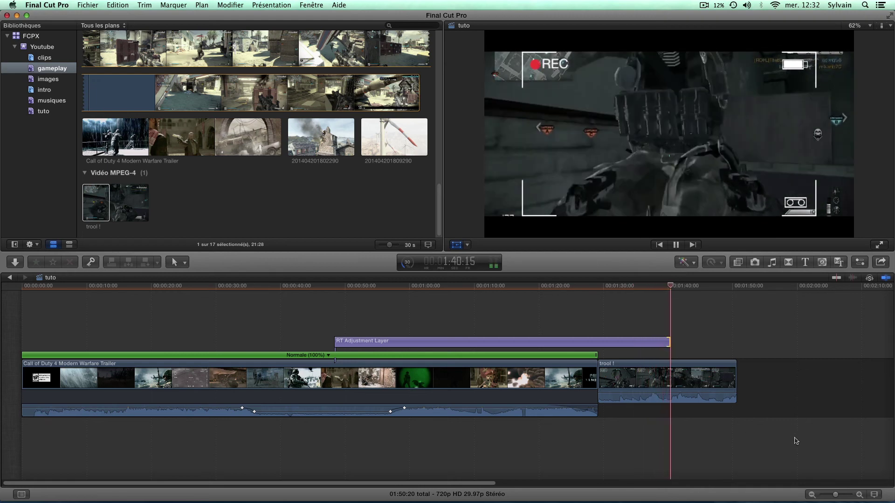
key(space)
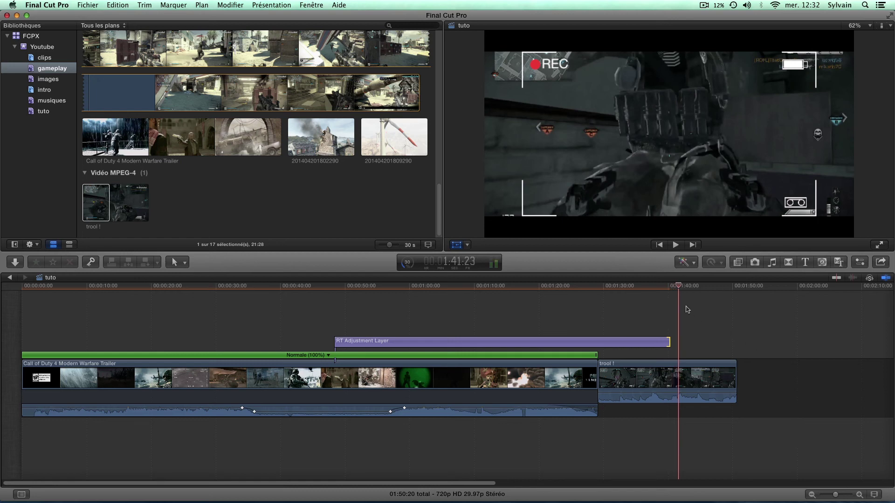
key(space)
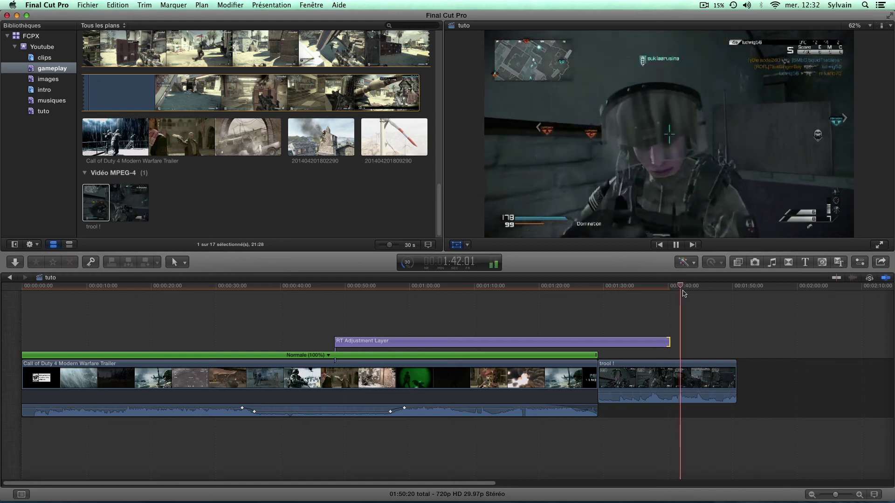
key(space)
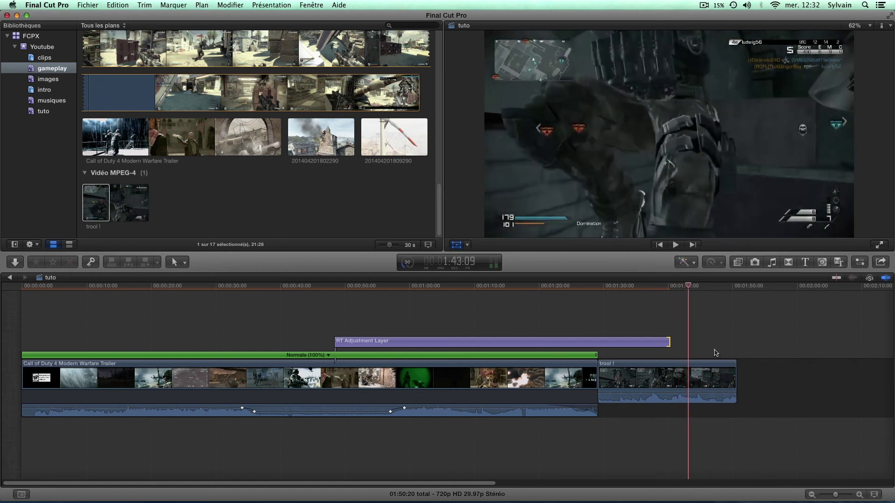
Shorten the RT Adjustment Layer to a duration of 32:23 so that it ends above the trailer
drag(669, 342, 631, 371)
click(533, 378)
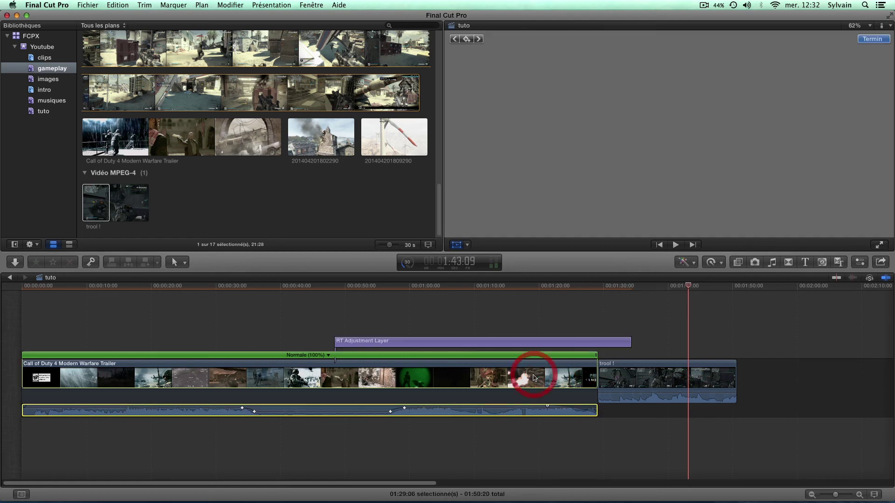
click(707, 370)
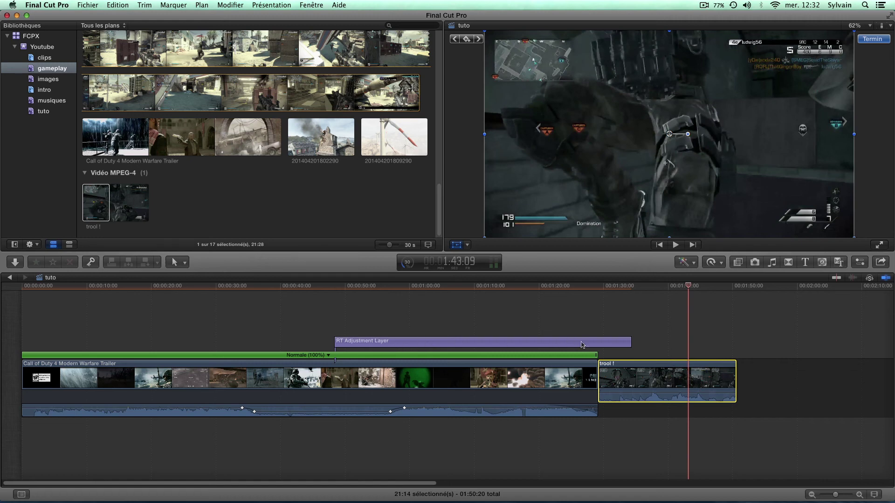
drag(630, 341, 544, 345)
drag(520, 349, 520, 350)
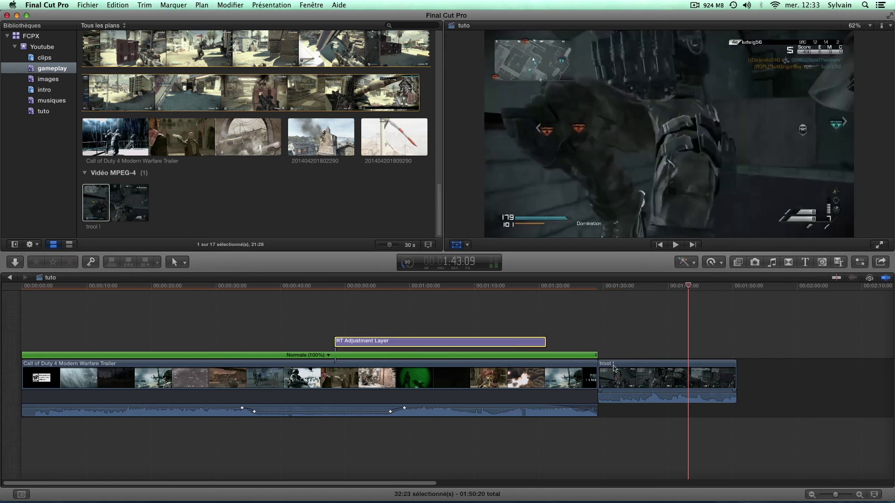
Copy the RT Adjustment Layer and paste the duplicate after the trool ! clip
key(super+c)
key(super+v)
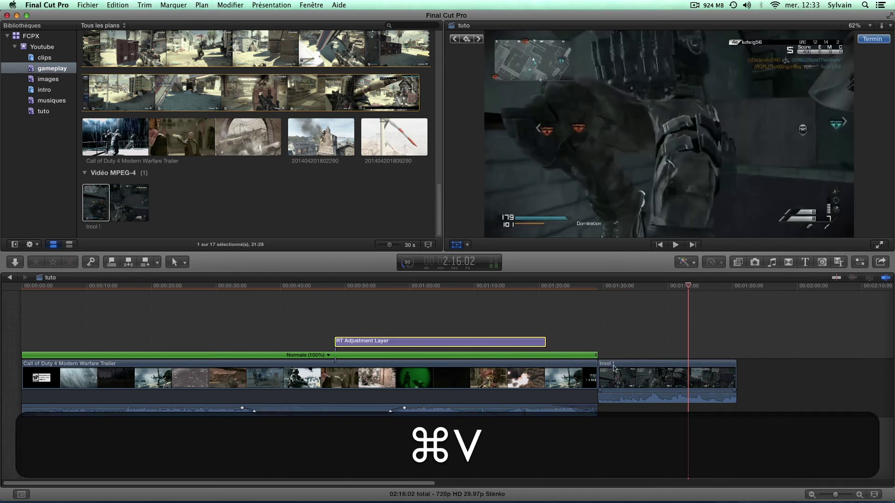
drag(684, 354, 724, 338)
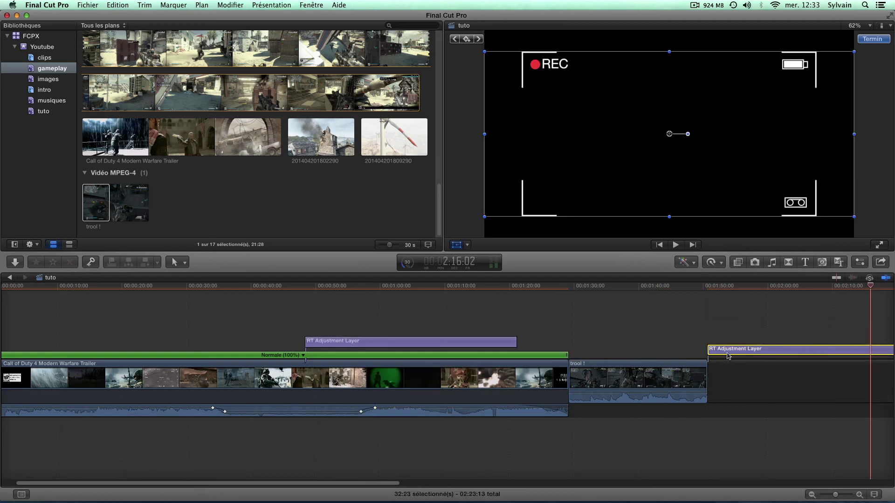
Delete the pasted RT Adjustment Layer and the original one above the trailer
key(Delete)
click(498, 345)
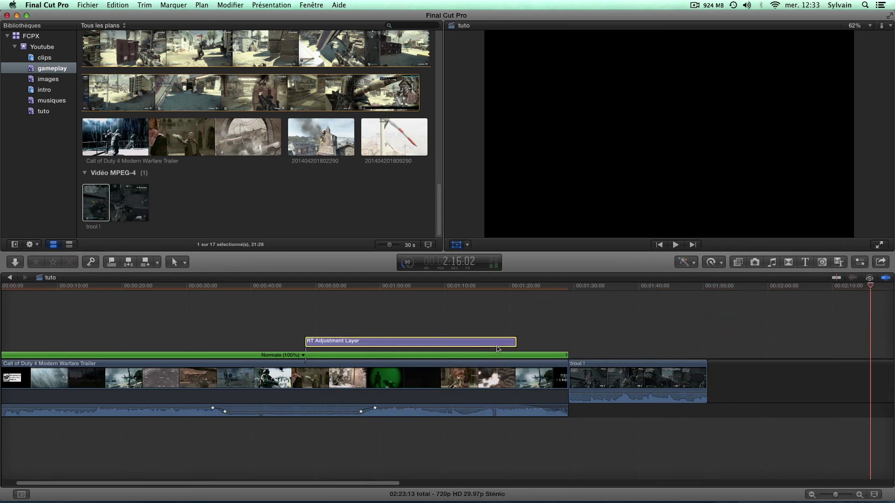
key(Delete)
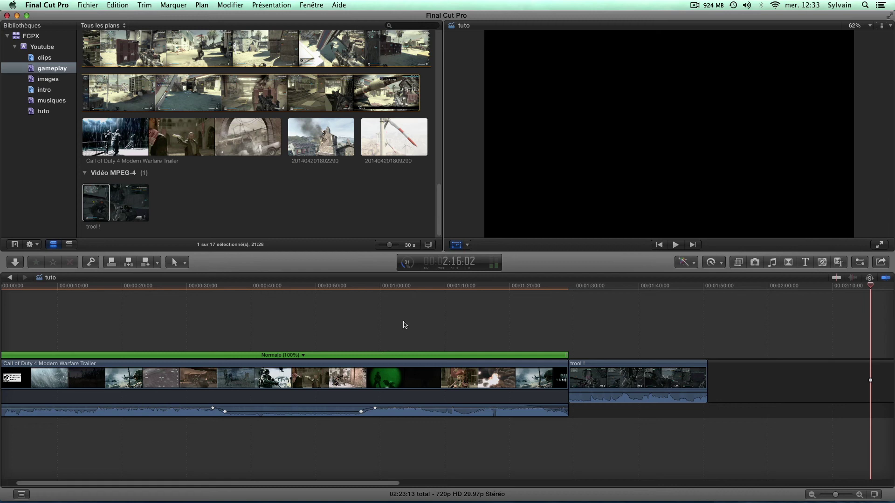
Examine the list of background tasks, including rendering and sharing, and close it
click(407, 264)
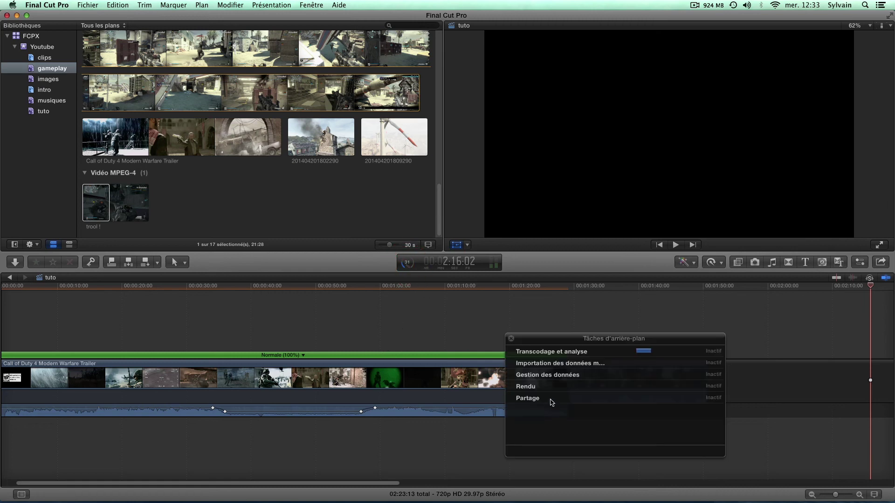
click(512, 340)
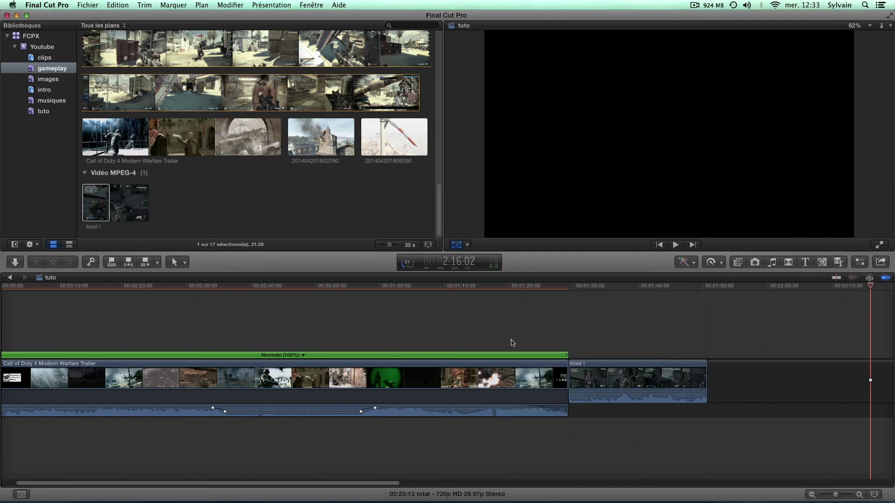
click(701, 7)
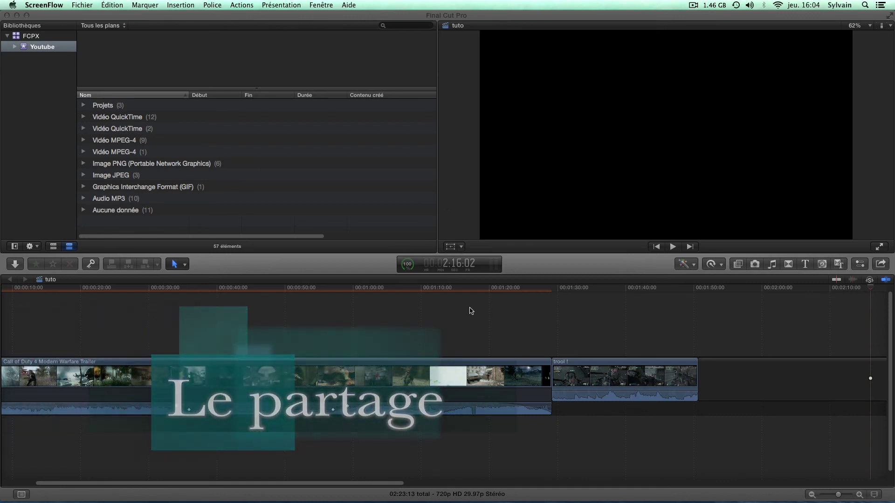
Delete the Call of Duty trailer and the trailing gap so only the trool ! clip remains in the timeline
click(551, 342)
drag(552, 377, 456, 379)
click(548, 378)
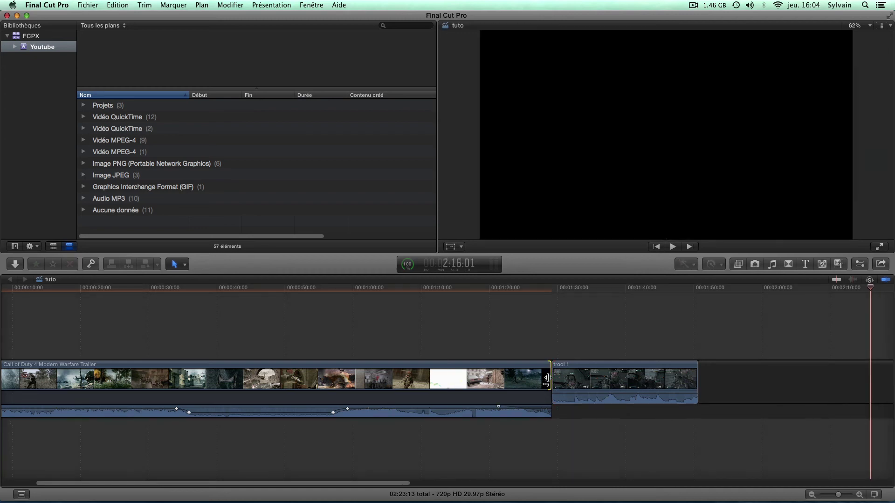
drag(548, 378, 150, 378)
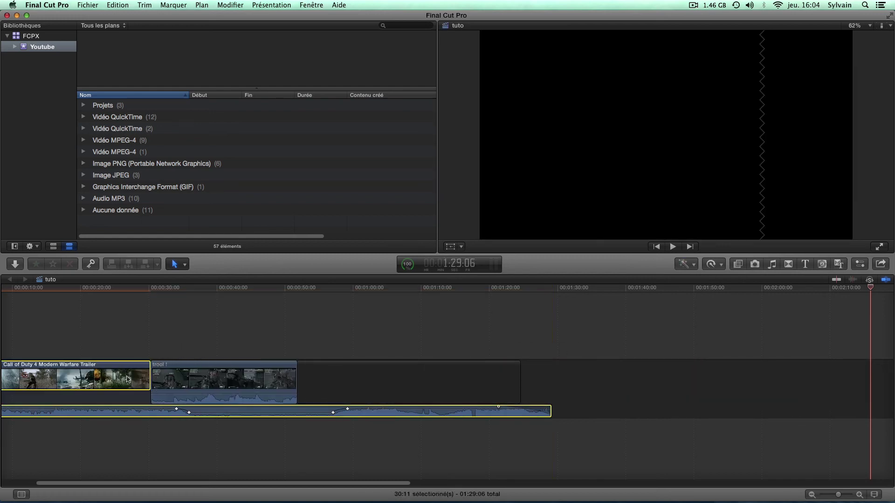
key(Delete)
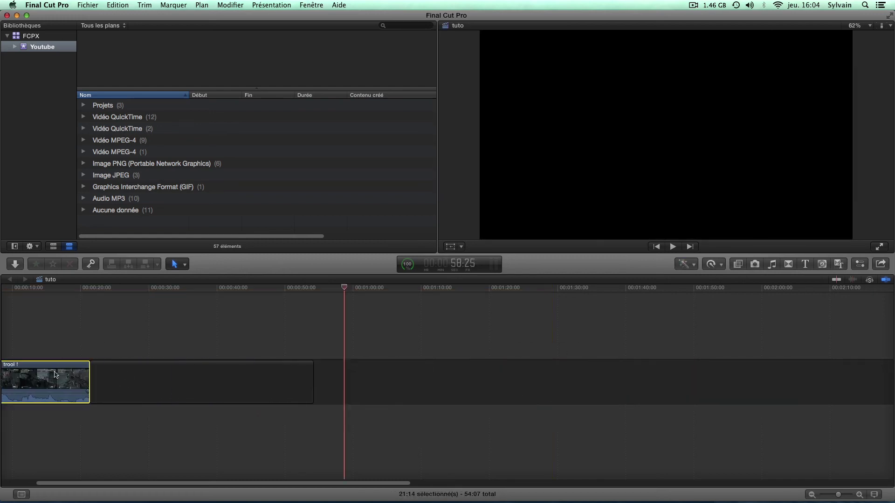
click(192, 387)
key(Delete)
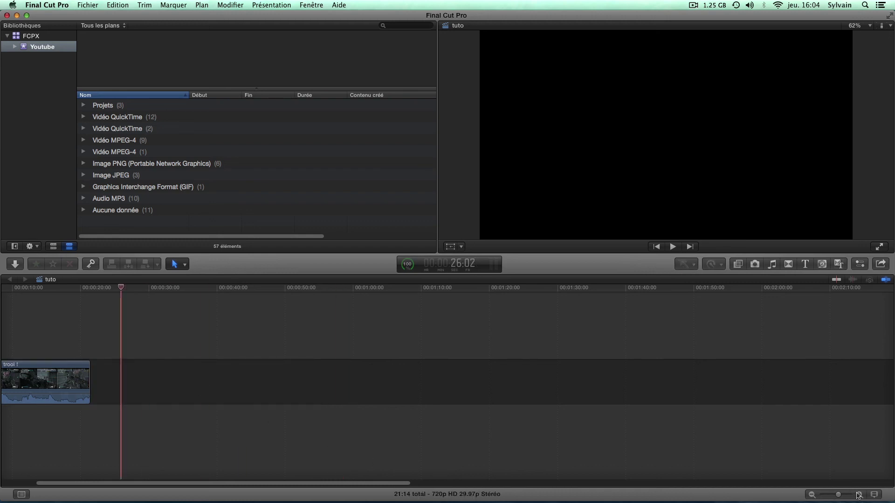
Enlarge the trool ! clip in the timeline and select it
click(860, 495)
click(860, 495)
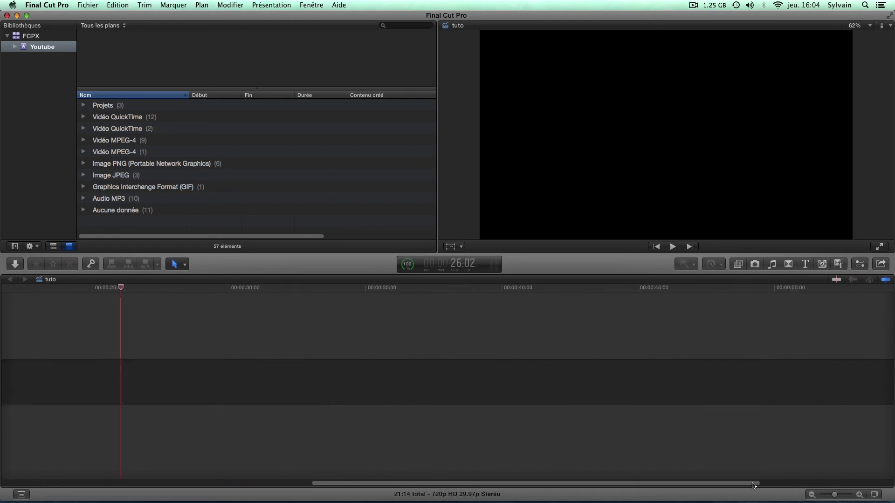
drag(754, 485, 420, 460)
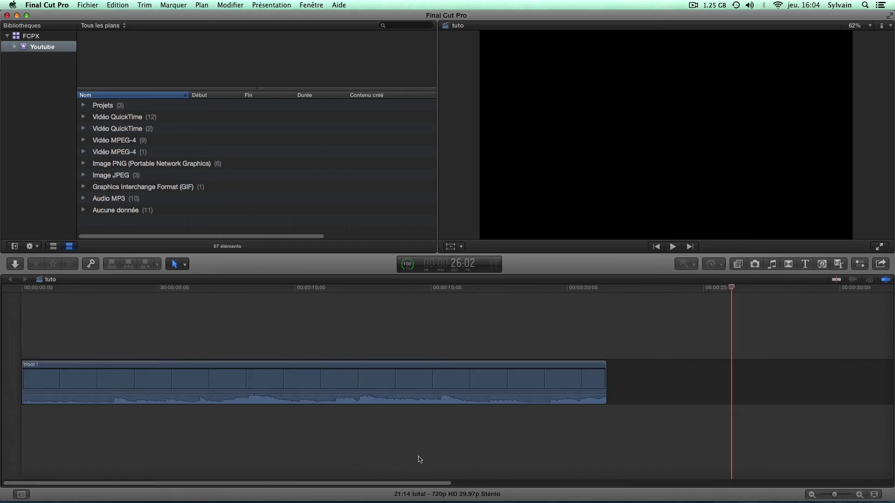
click(330, 379)
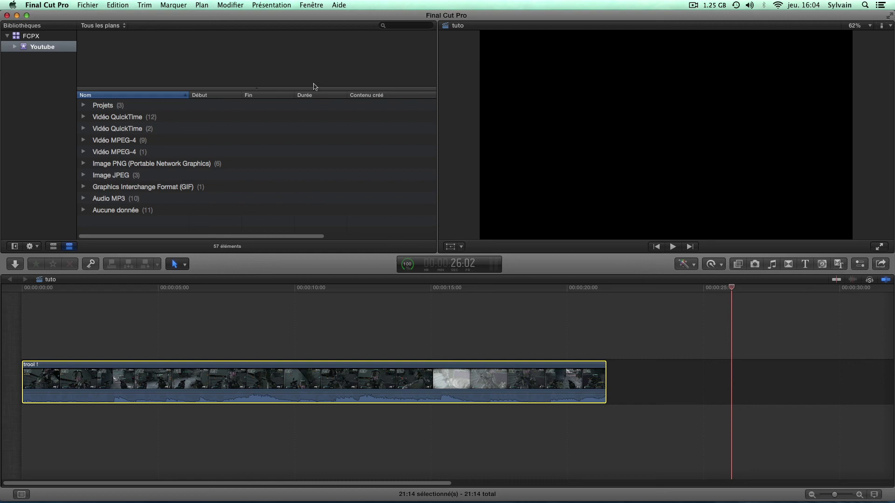
Examine the sharing destinations available for the project without choosing one
click(112, 4)
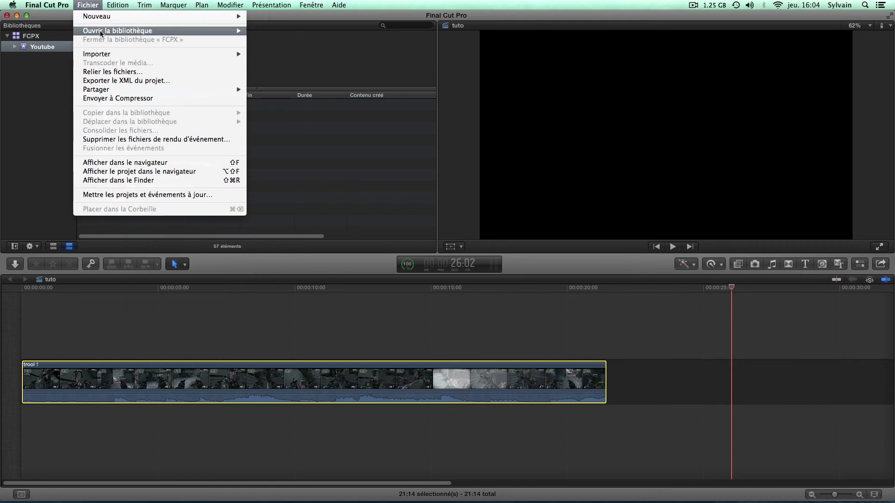
mouse_move(108, 4)
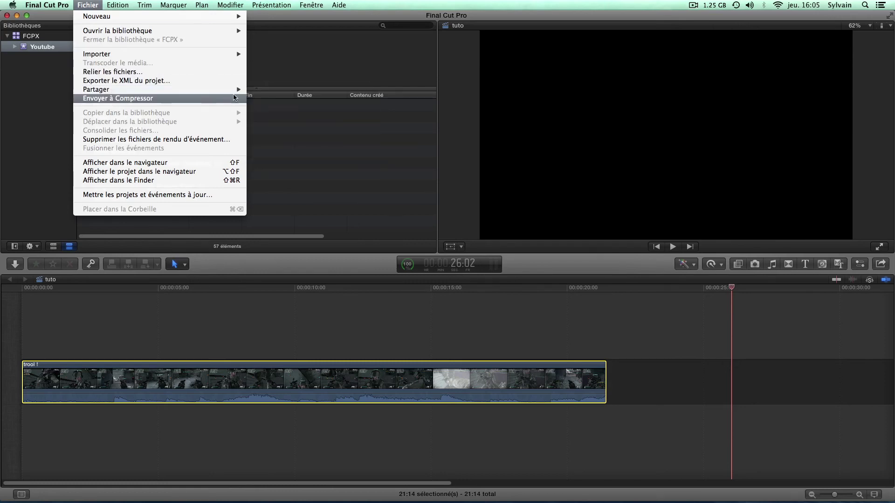
mouse_move(233, 90)
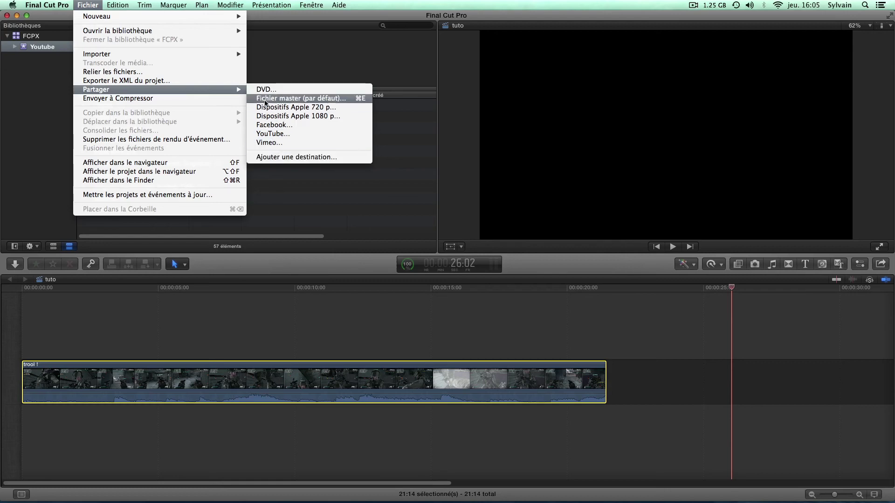
click(384, 221)
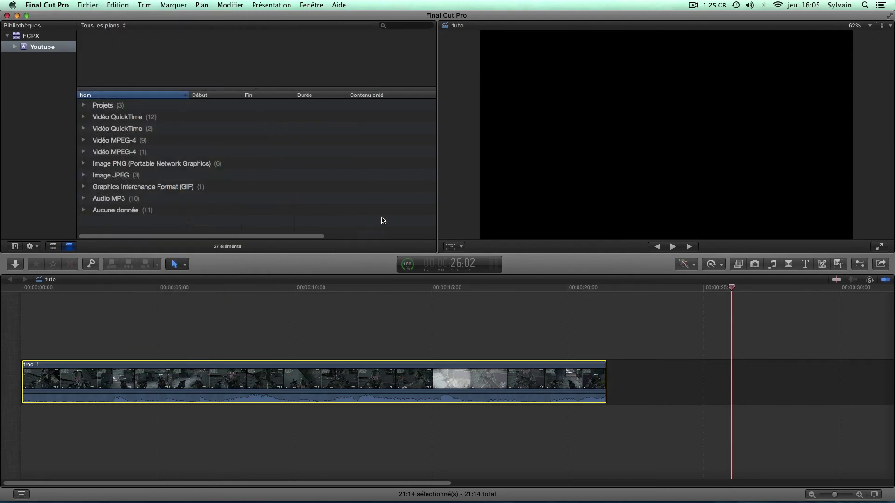
Start sharing the project as a master file and keep Vidéo et audio as the format in its settings
click(886, 268)
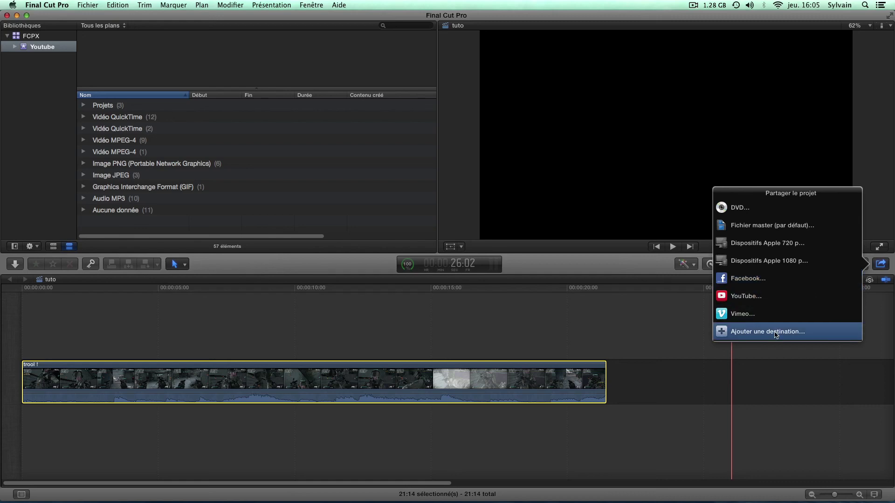
click(759, 228)
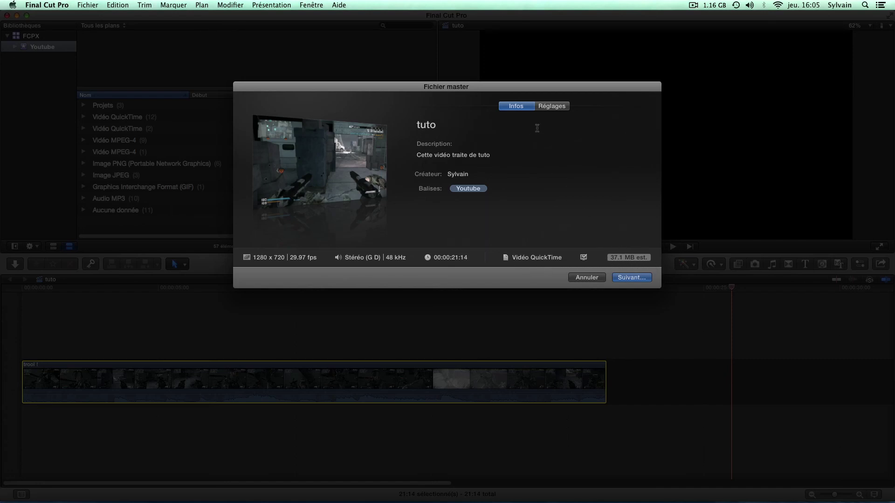
click(551, 106)
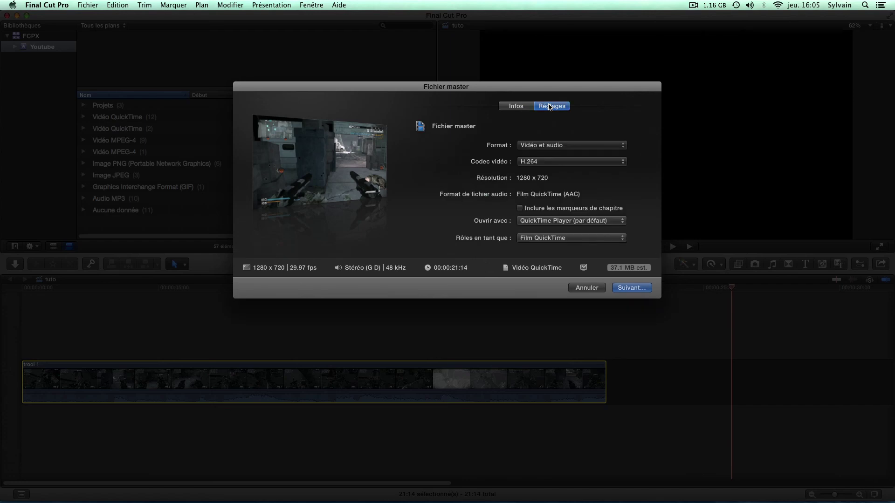
click(523, 146)
click(523, 147)
click(551, 146)
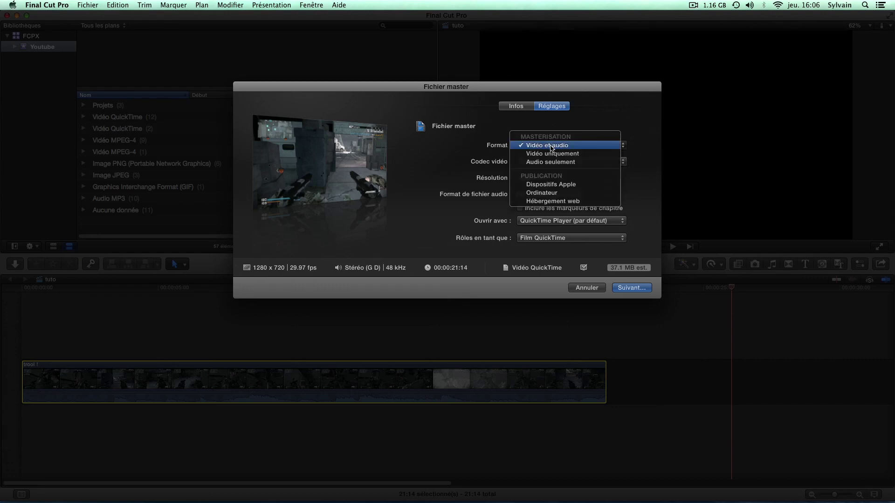
click(551, 147)
Switch the video codec between Source - Apple ProRes 422 and H.264 to compare estimated file sizes, ending on Source - Apple ProRes 422
click(550, 163)
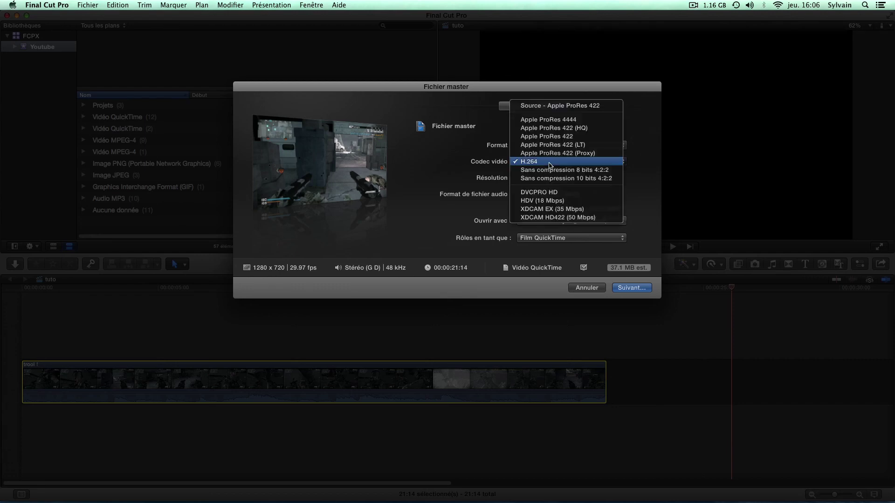
click(549, 163)
click(550, 163)
click(532, 164)
click(532, 164)
click(533, 163)
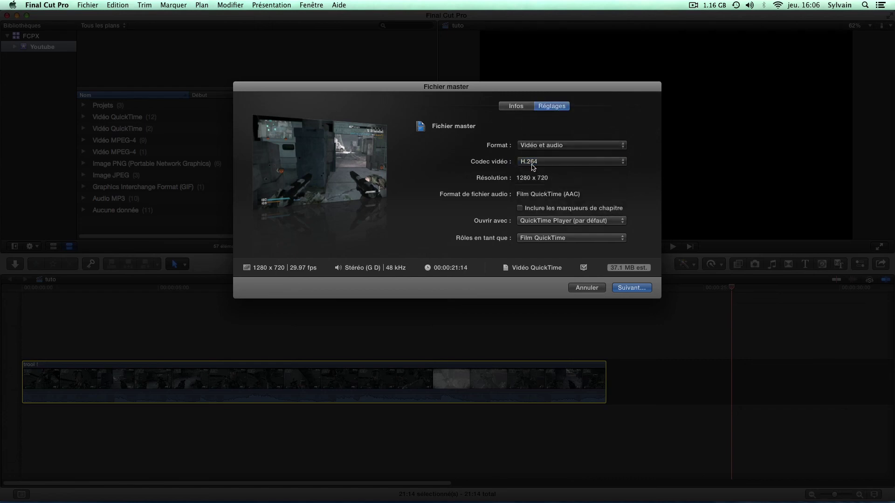
click(533, 164)
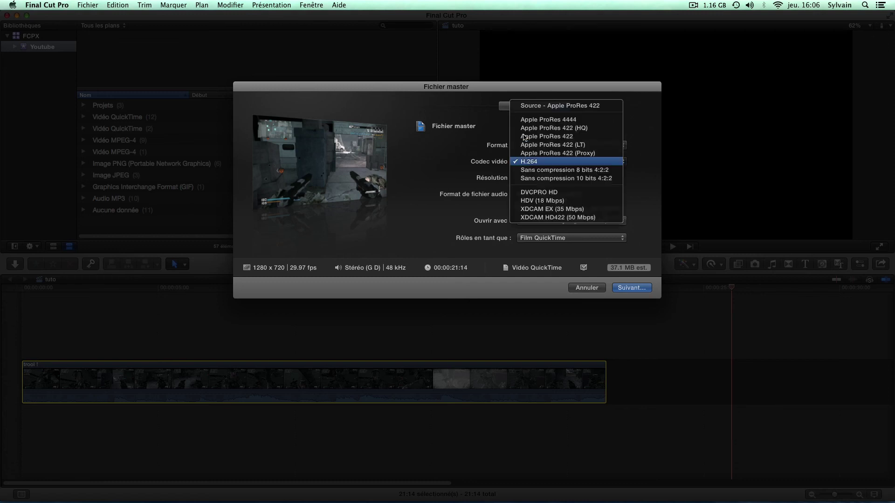
click(532, 110)
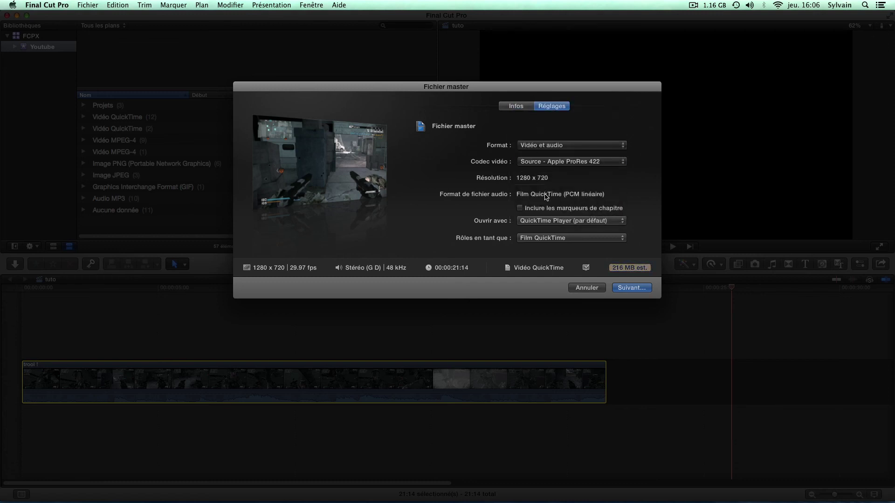
click(573, 164)
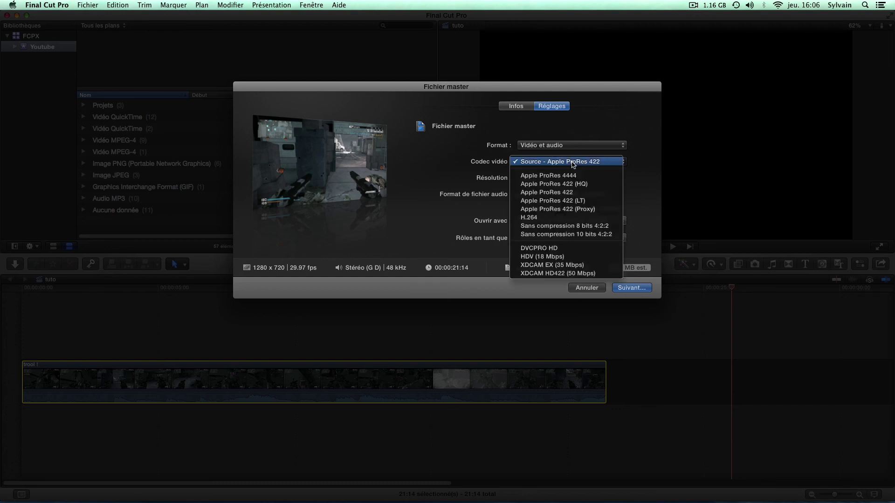
click(571, 217)
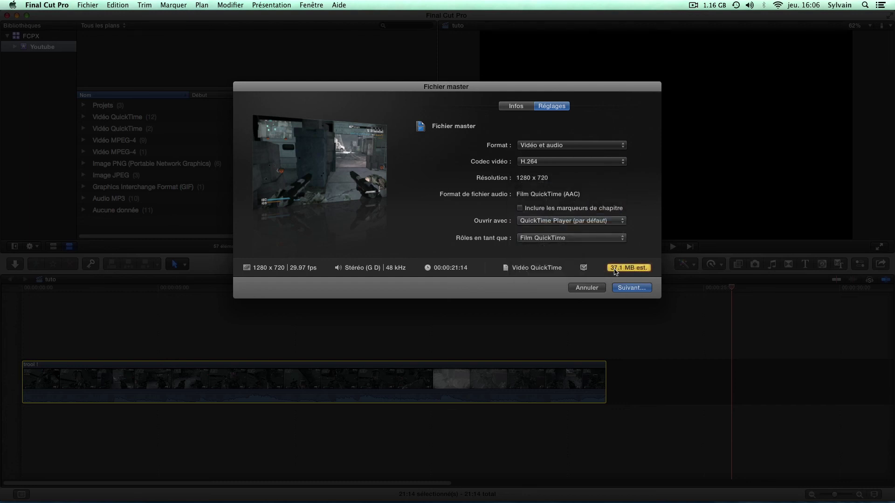
click(529, 162)
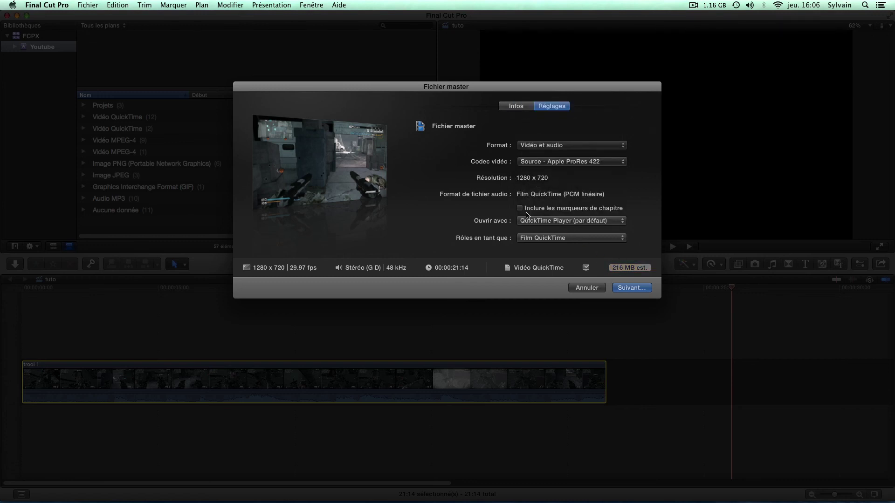
Set the master file's video codec to H.264
click(568, 222)
click(568, 221)
click(558, 162)
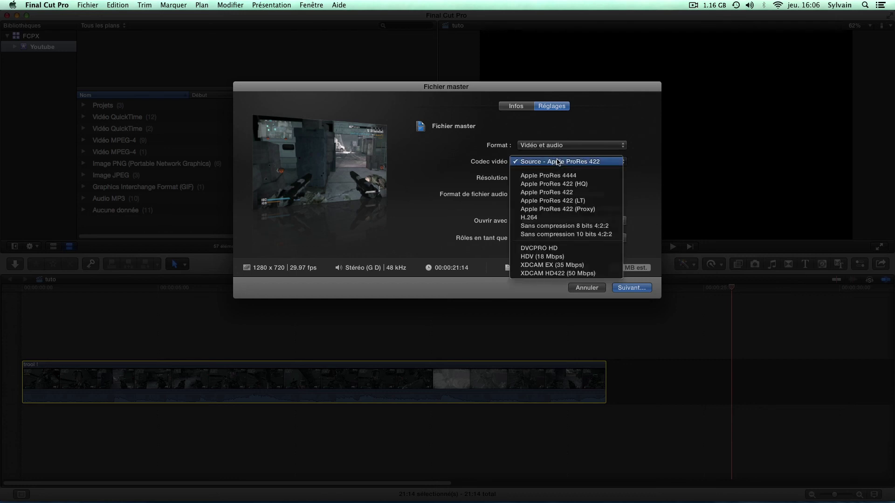
click(557, 162)
click(558, 162)
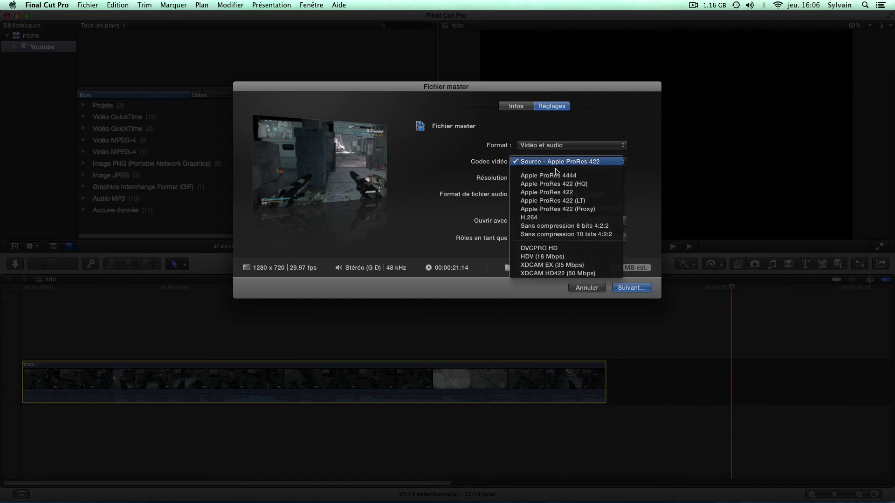
click(542, 218)
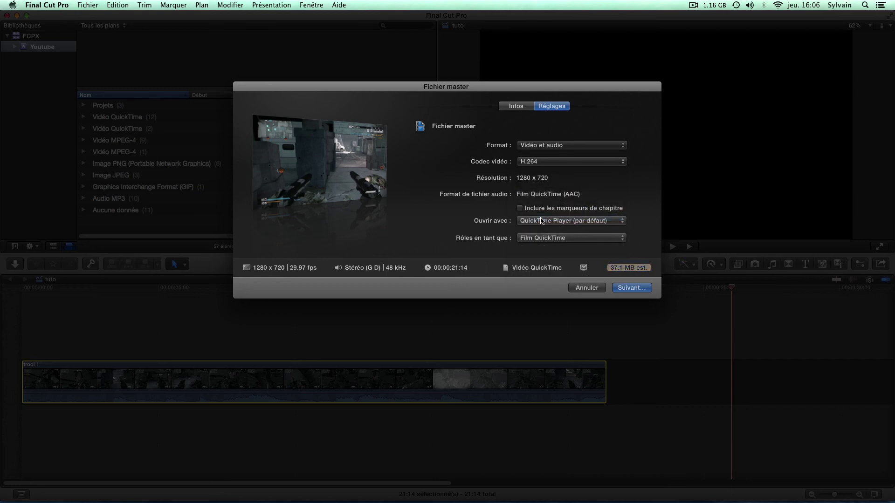
Continue to the save dialog and save the master file as tuto in the Bureau folder
click(628, 288)
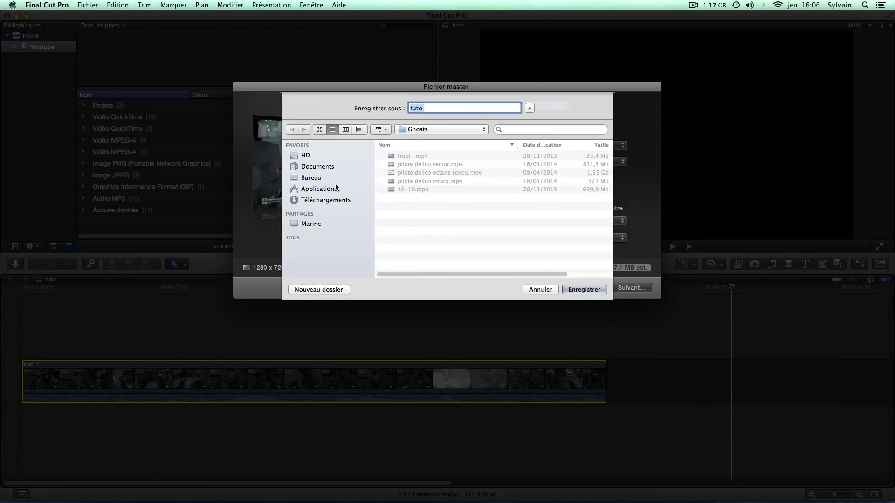
click(322, 178)
click(324, 190)
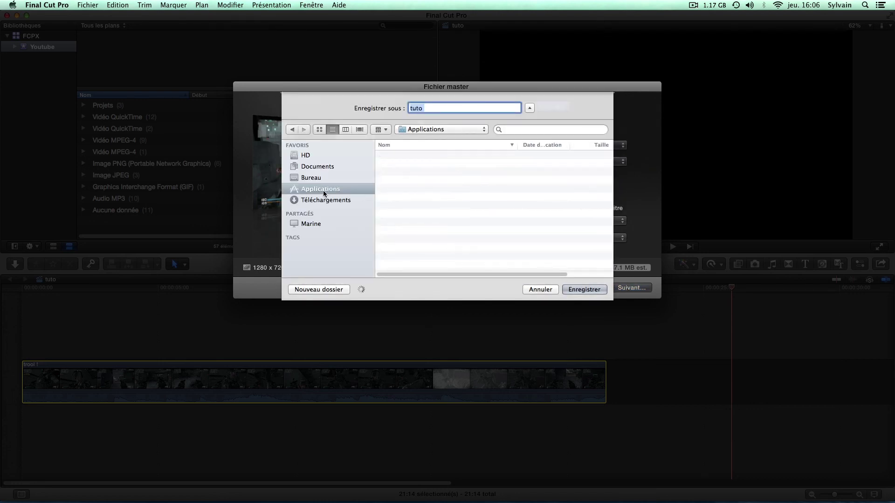
click(320, 180)
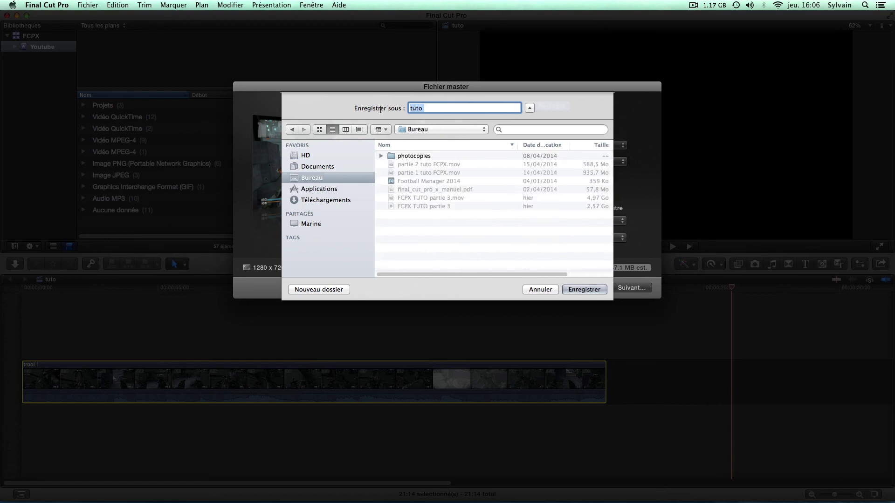
text(tuto partage)
click(581, 291)
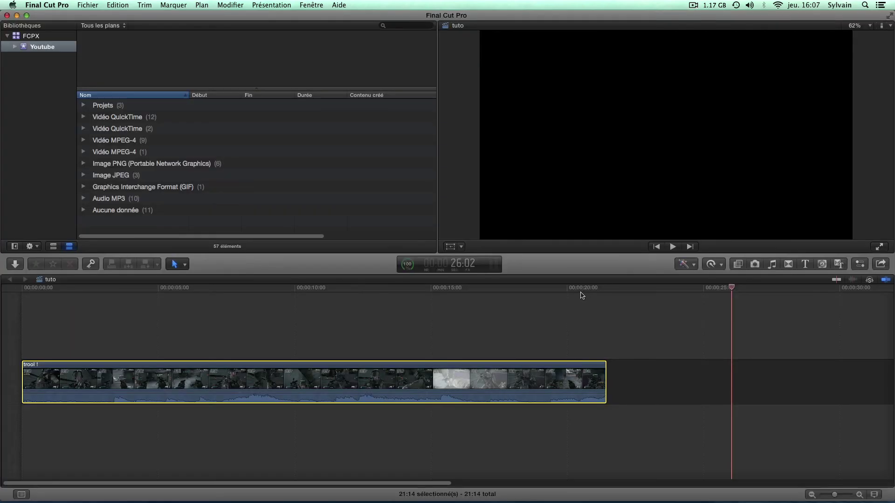
Show the background tasks and expand the Partage entry to check the export's progress
click(408, 265)
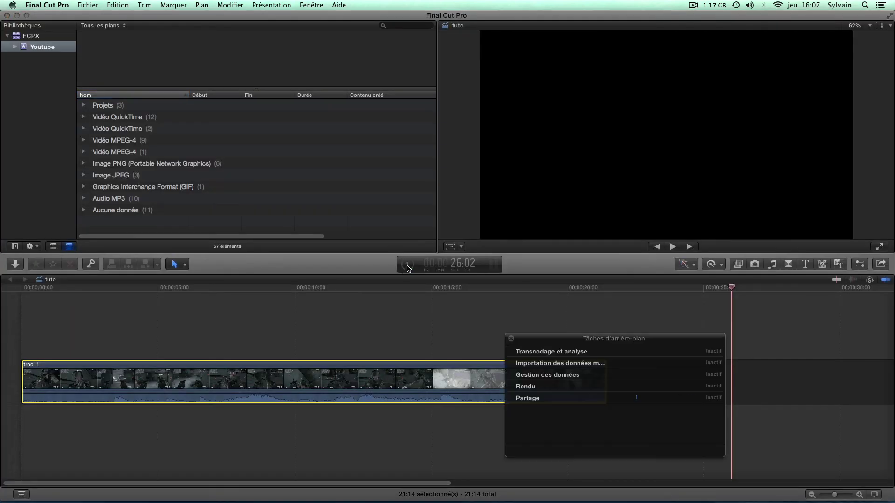
click(512, 398)
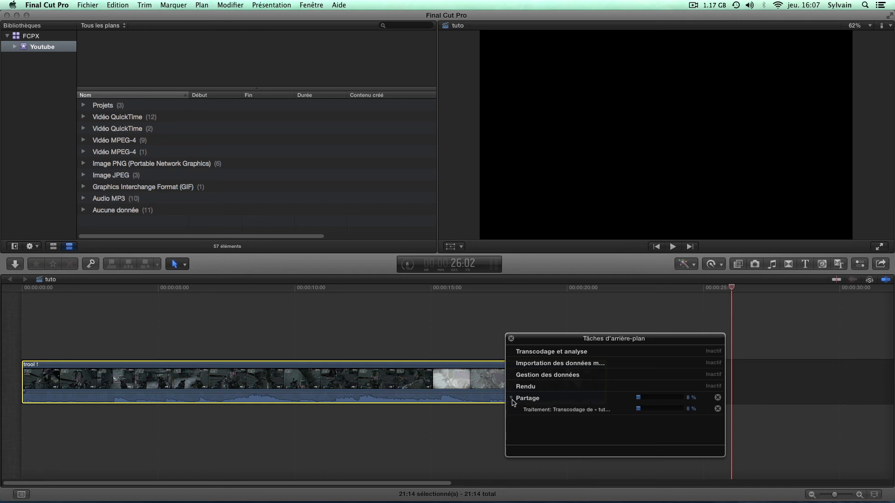
click(512, 399)
click(512, 399)
drag(531, 344, 313, 218)
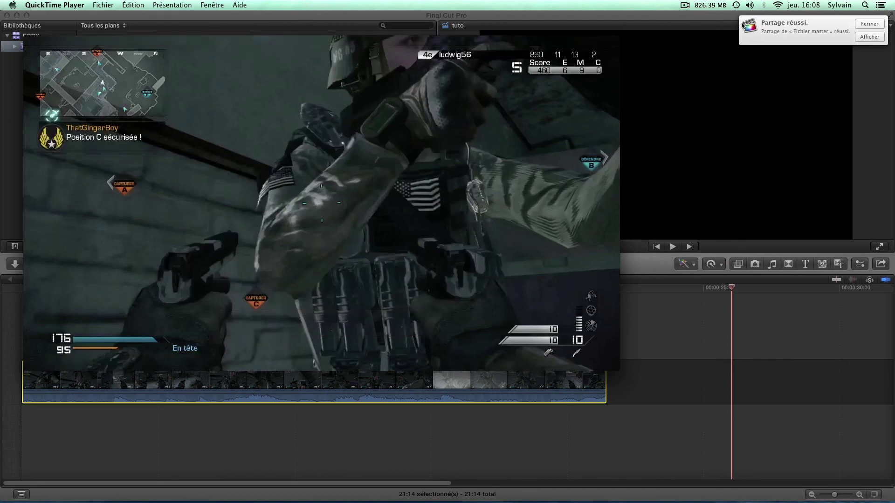
Review the exported tuto video in QuickTime Player, playing part of it full screen and scrubbing to 00:19 in the window
click(864, 23)
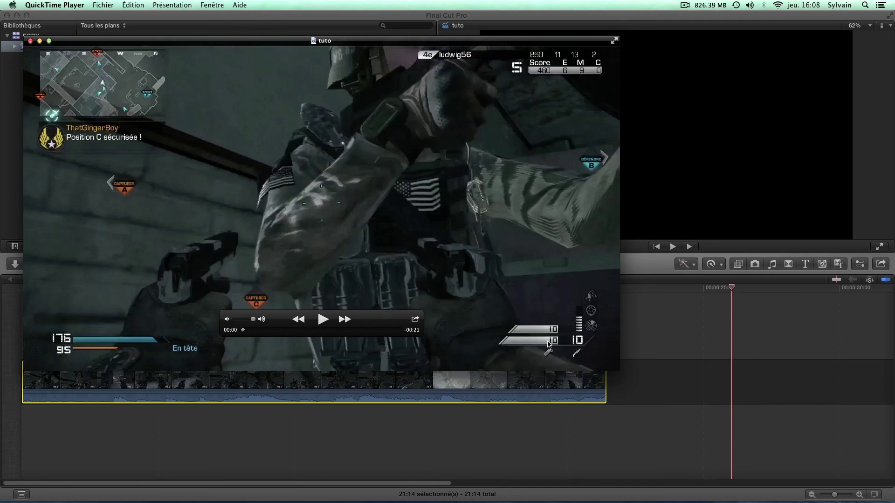
click(615, 40)
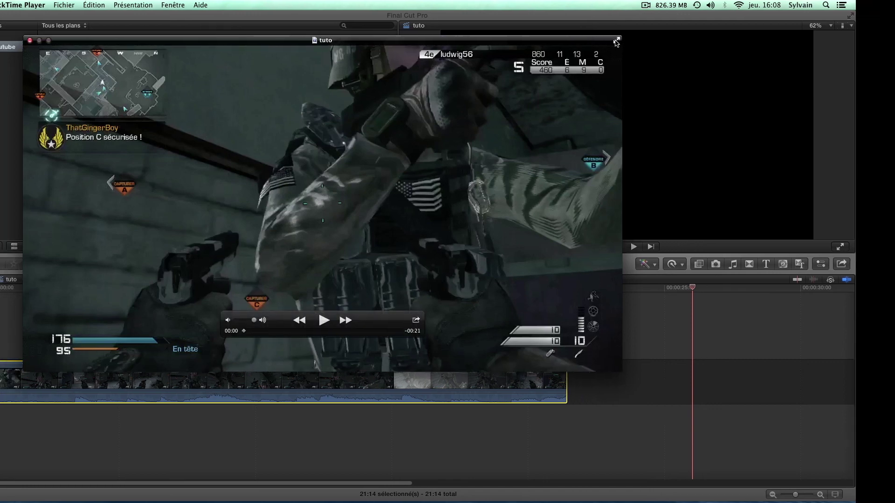
key(space)
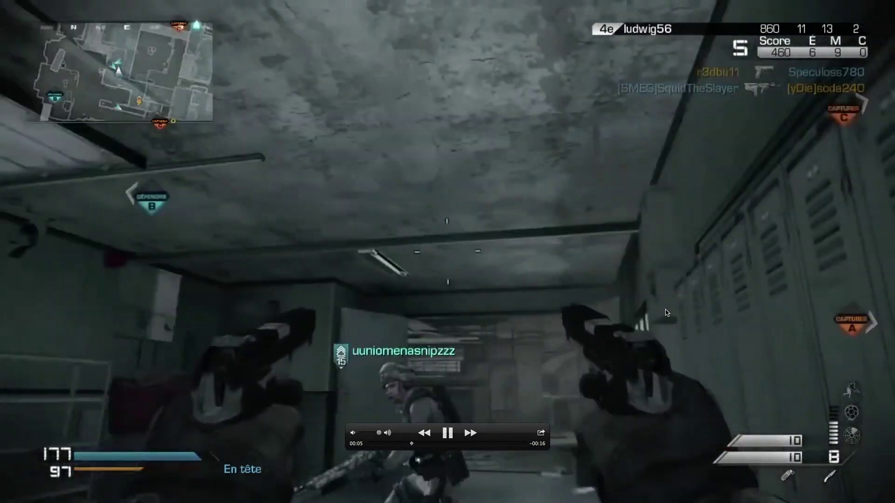
key(space)
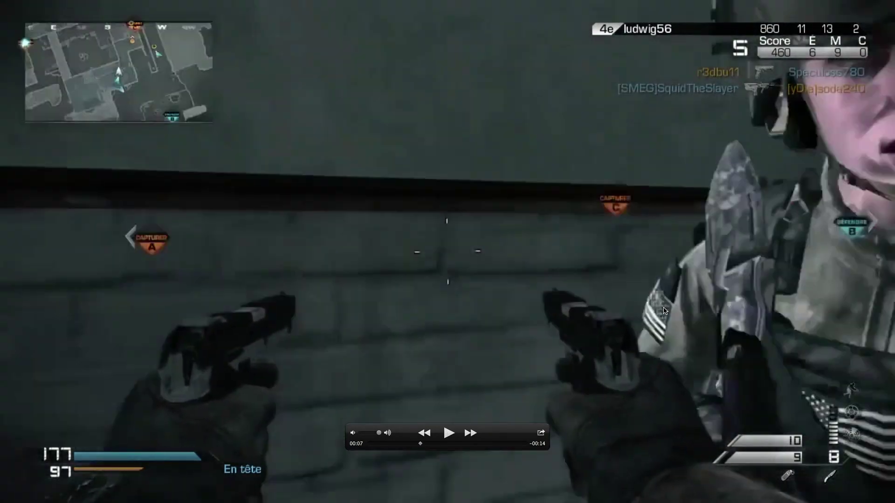
key(Escape)
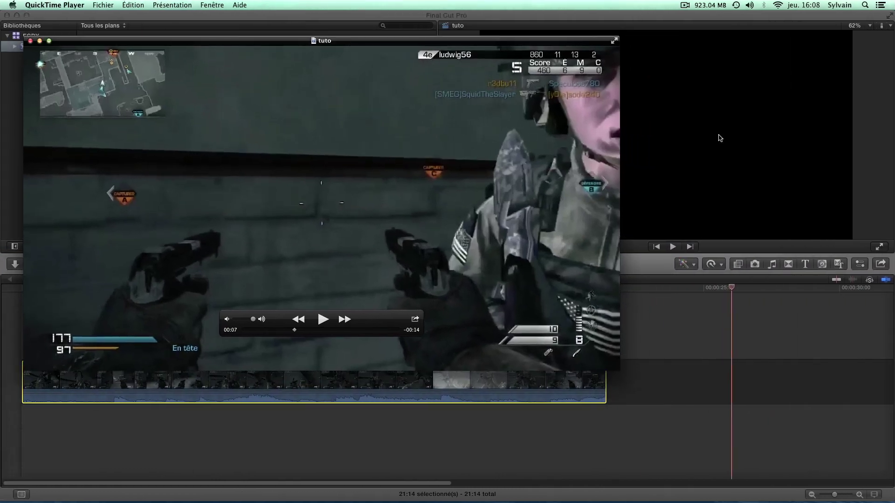
drag(438, 45, 608, 91)
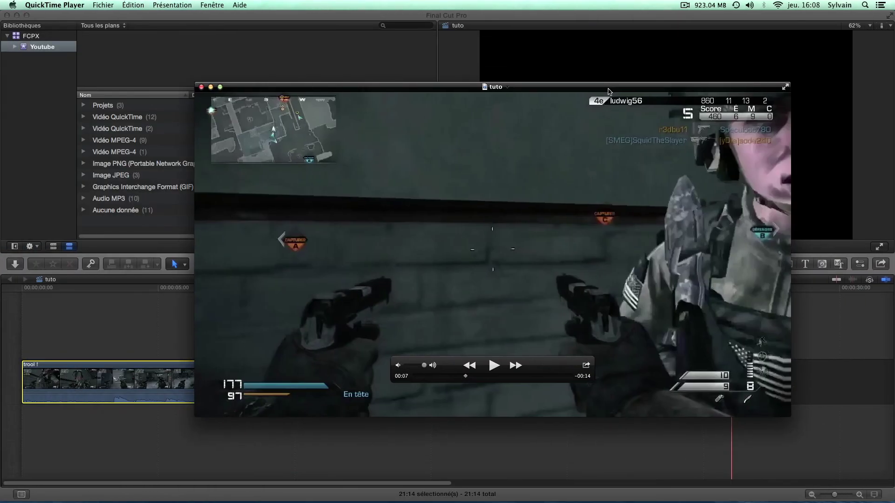
drag(487, 376, 555, 380)
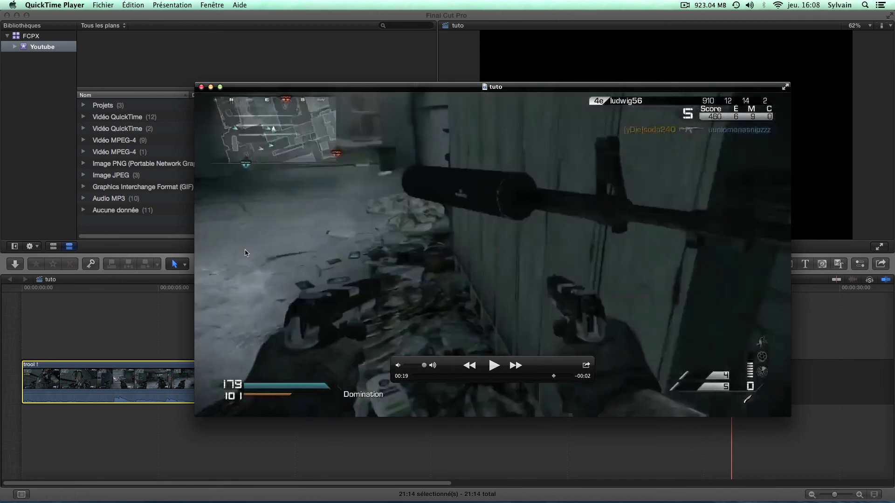
Leave QuickTime Player, return to Final Cut Pro and close the background tasks window
click(54, 5)
click(55, 78)
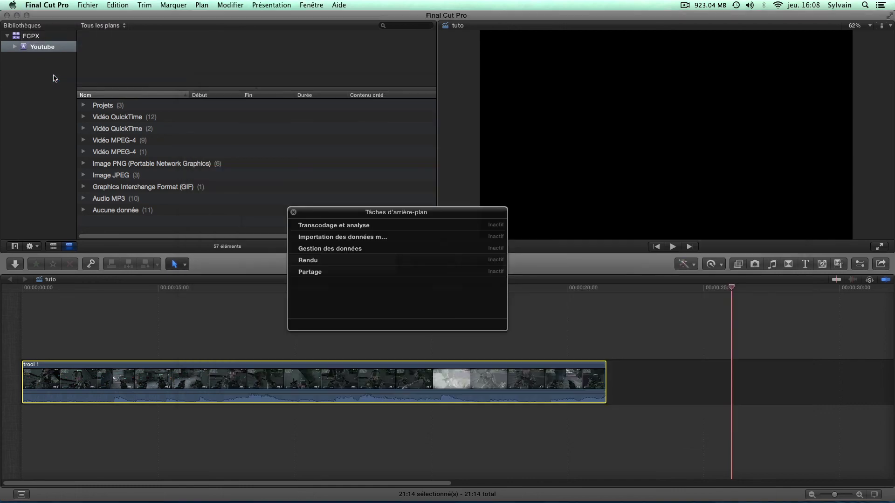
click(293, 212)
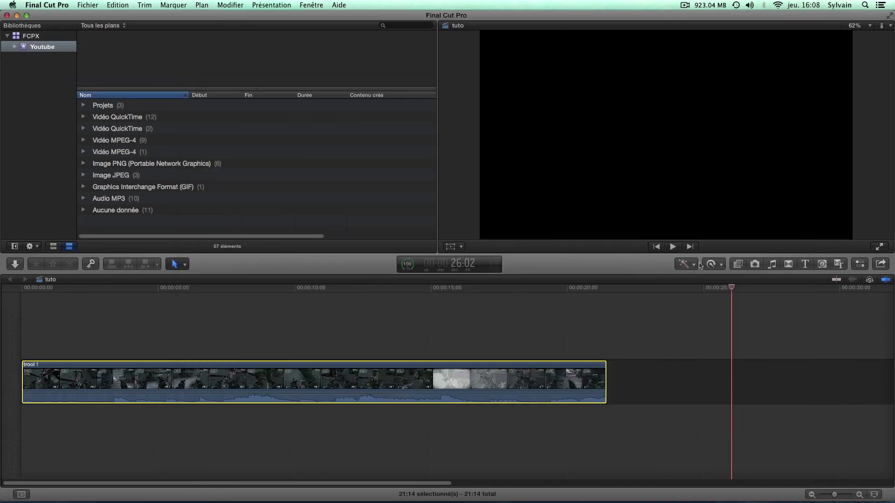
Try Source - Apple ProRes 422 as the master file's video codec, check the estimated file size and cancel the export
click(880, 264)
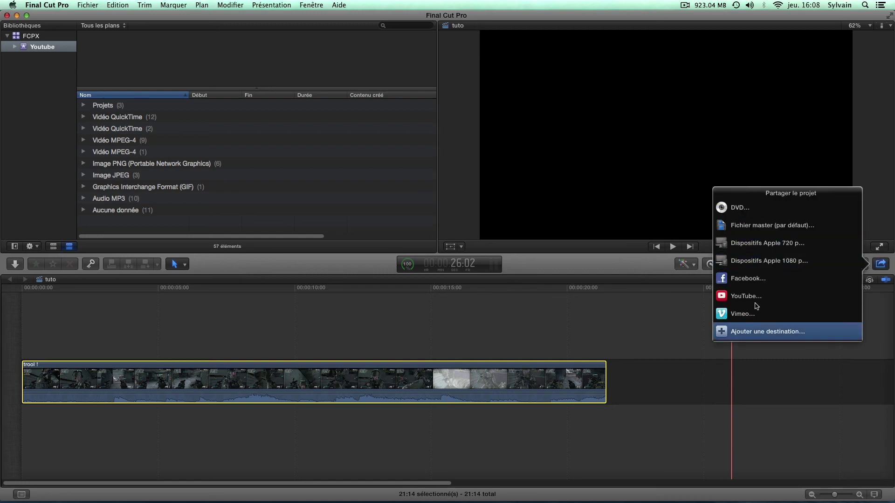
click(765, 226)
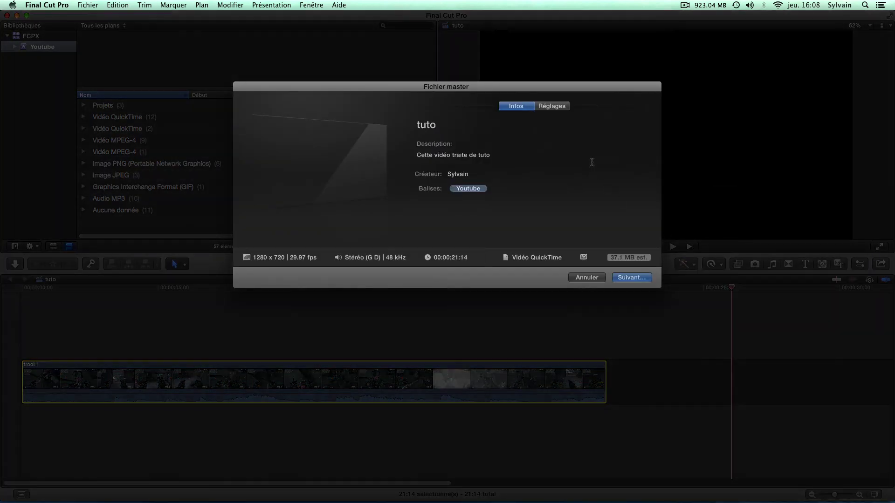
click(550, 106)
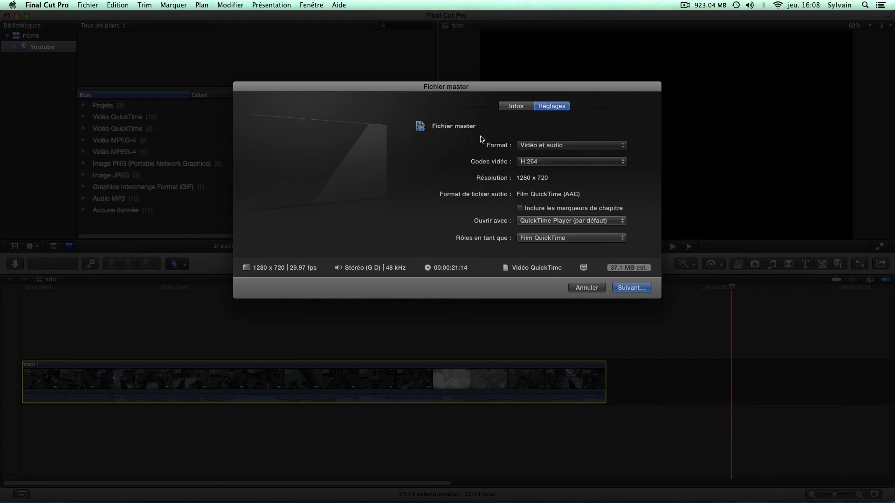
click(559, 145)
click(678, 145)
click(595, 161)
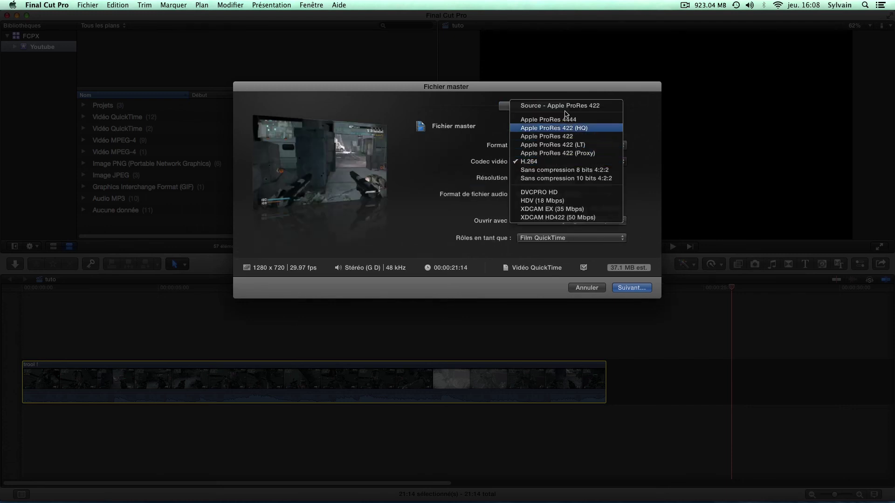
click(562, 106)
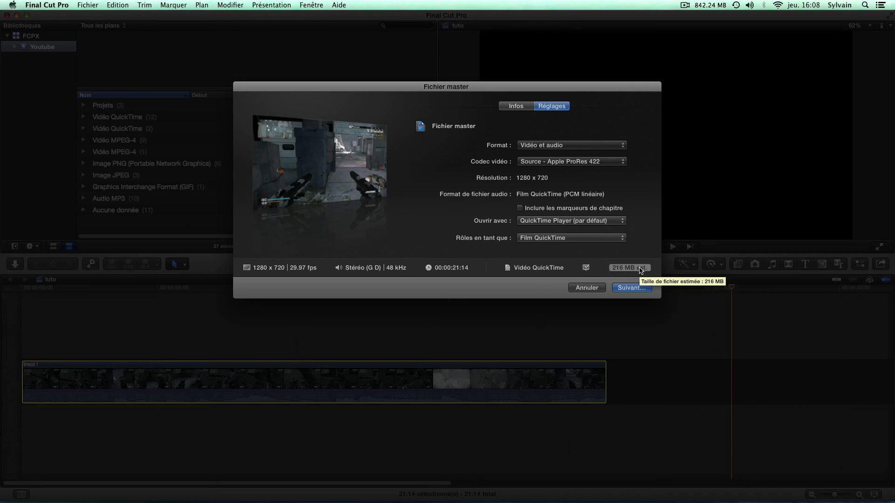
click(572, 289)
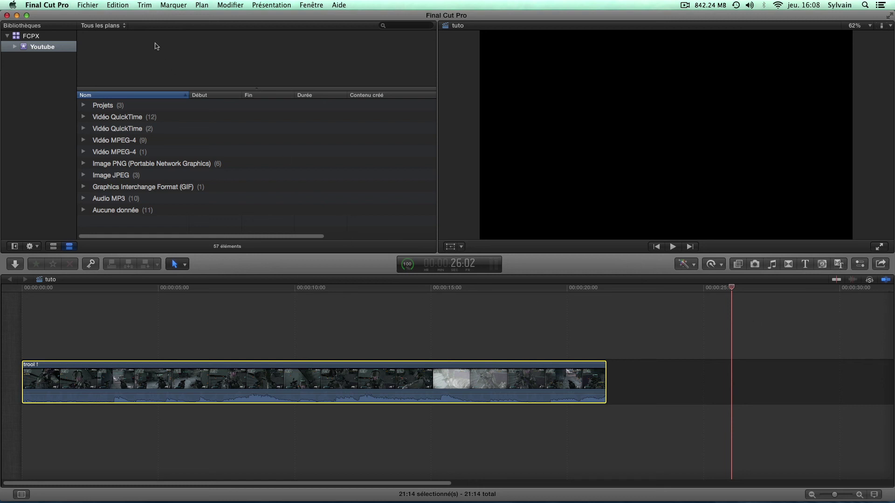
Examine the project's share destinations and the YouTube settings, including the available resolutions, and cancel without sharing
click(88, 6)
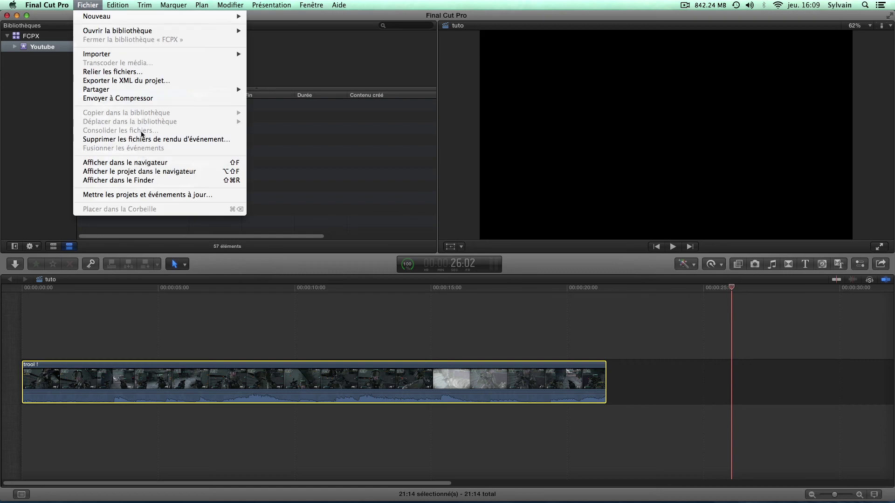
mouse_move(154, 90)
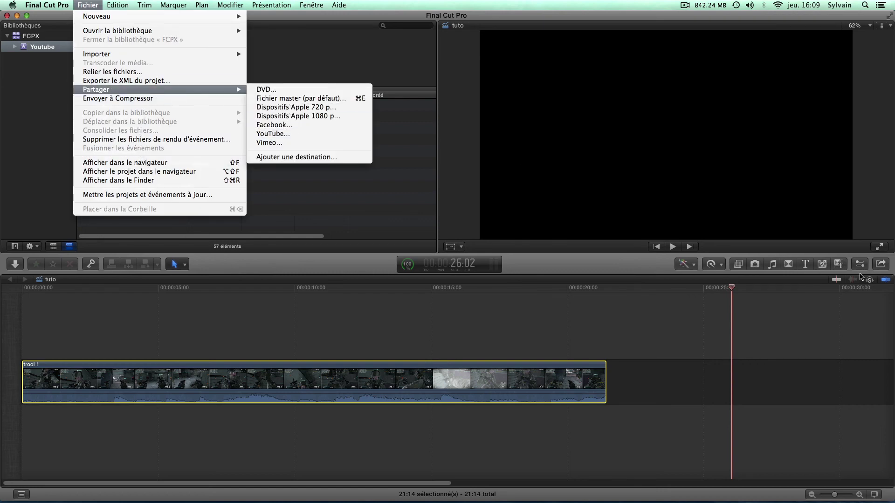
click(880, 266)
click(881, 266)
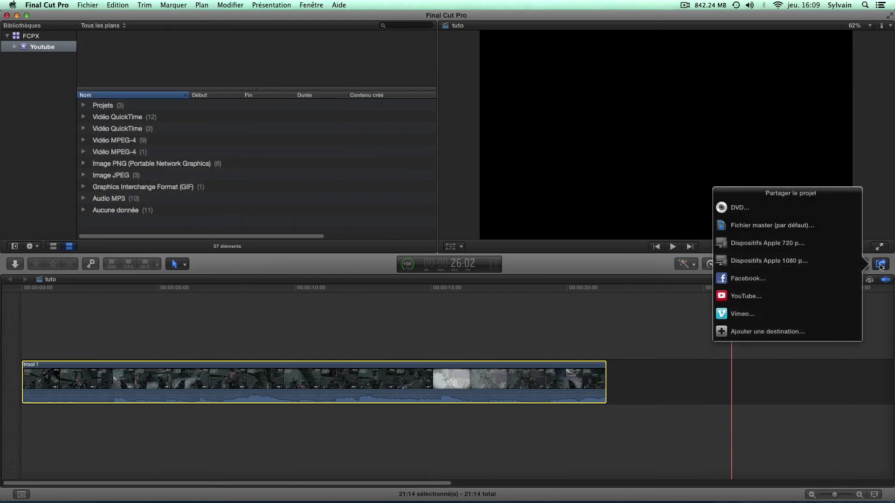
click(775, 297)
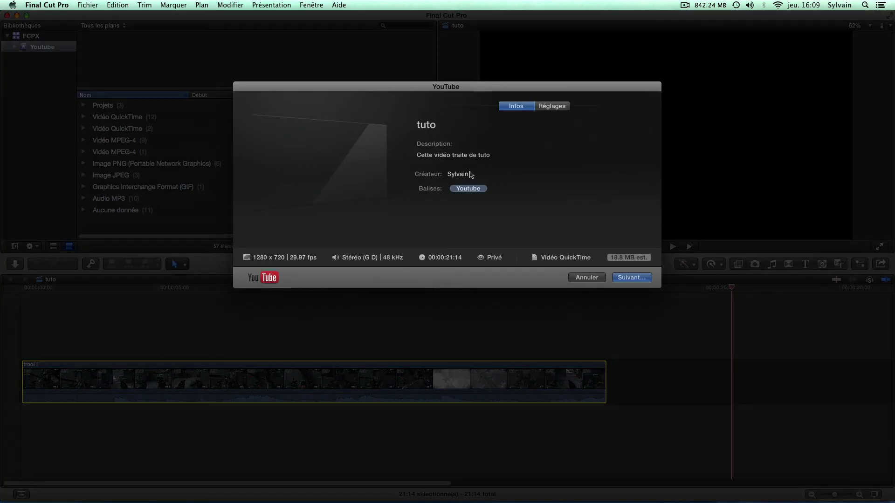
click(553, 109)
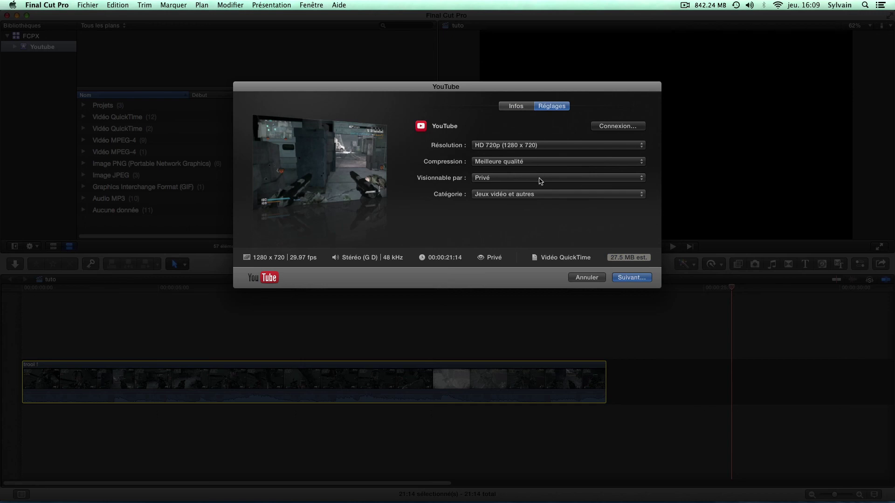
click(537, 146)
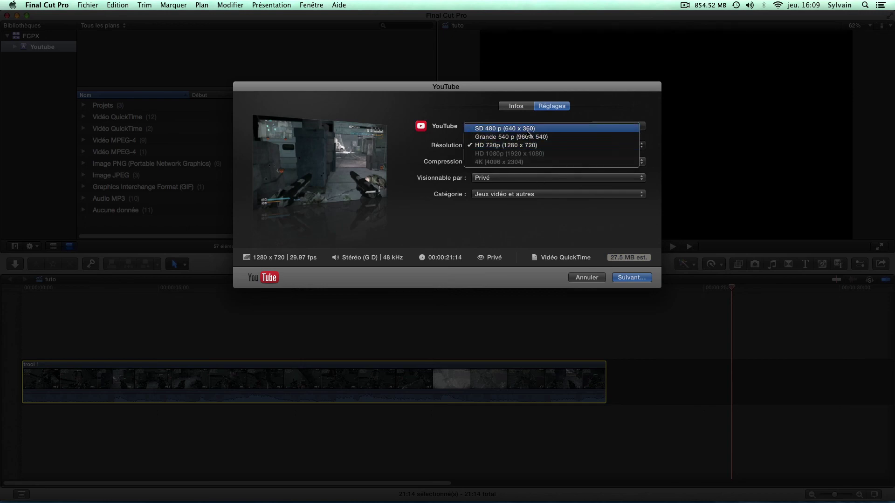
click(526, 160)
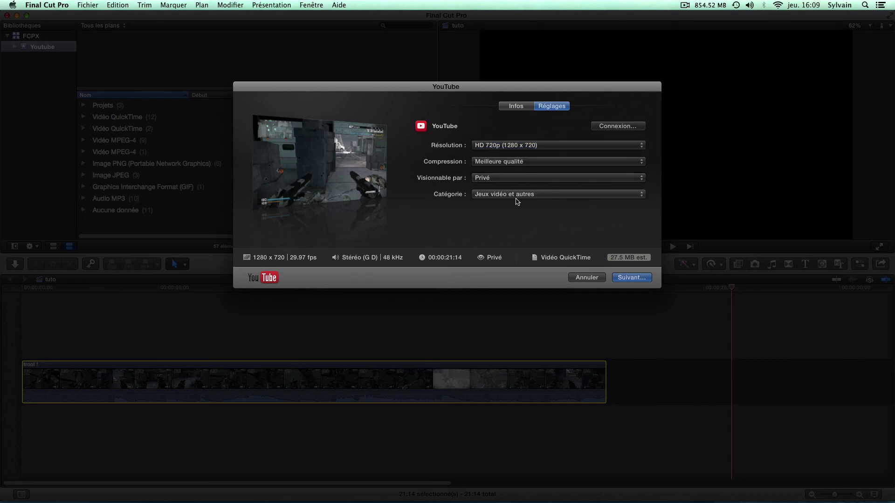
click(586, 278)
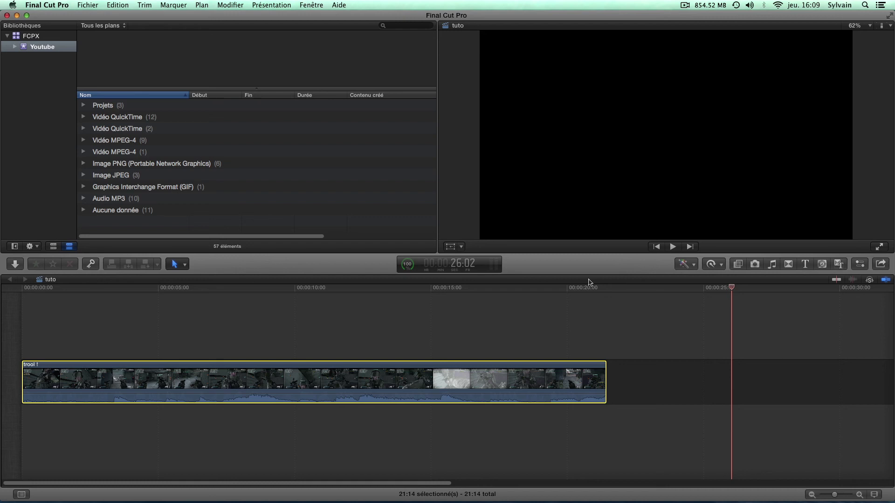